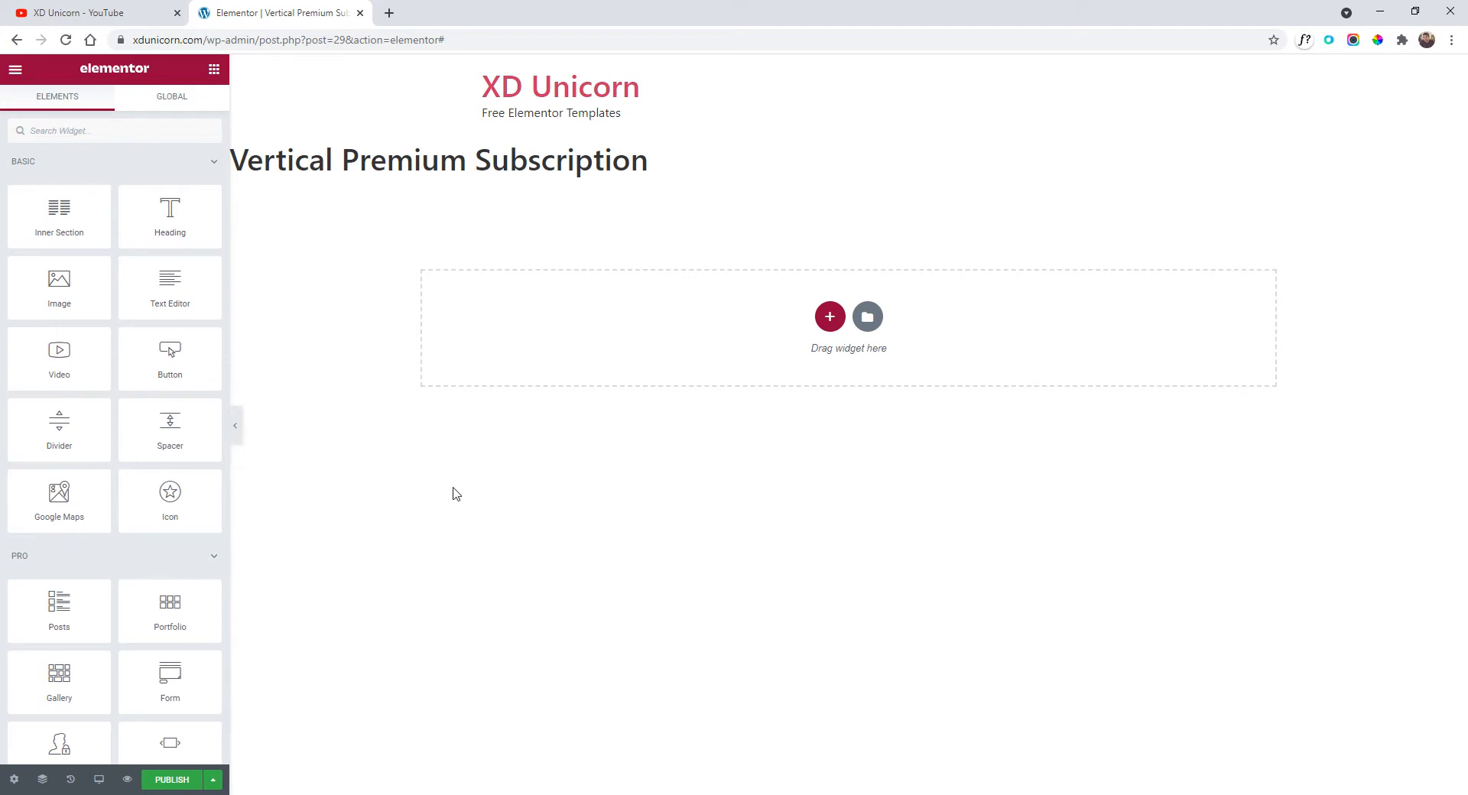
- Set the page layout to Elementor Canvas in the page settings
{"action": "left_click", "coordinate": [13, 779]}
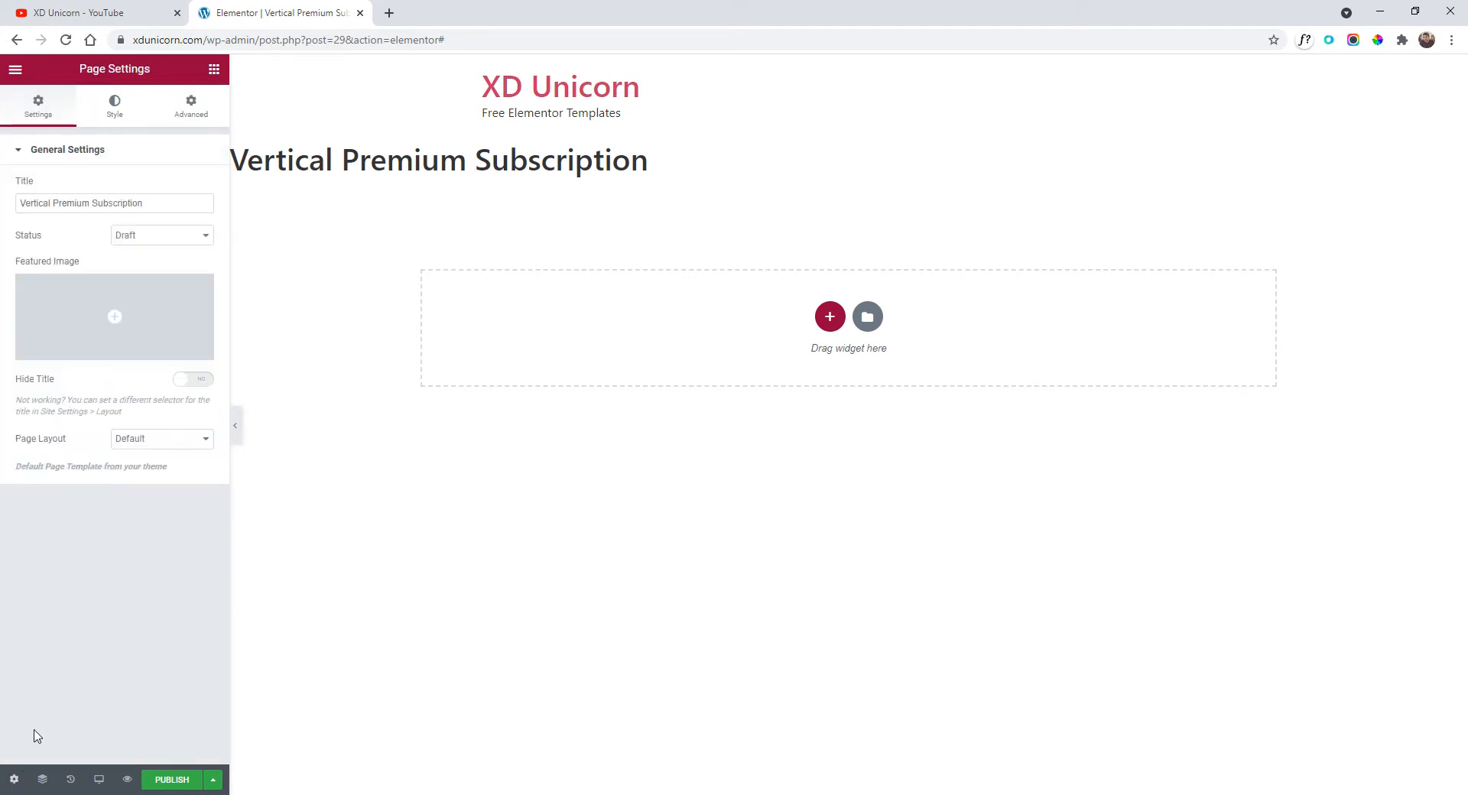
{"action": "left_click", "coordinate": [166, 440]}
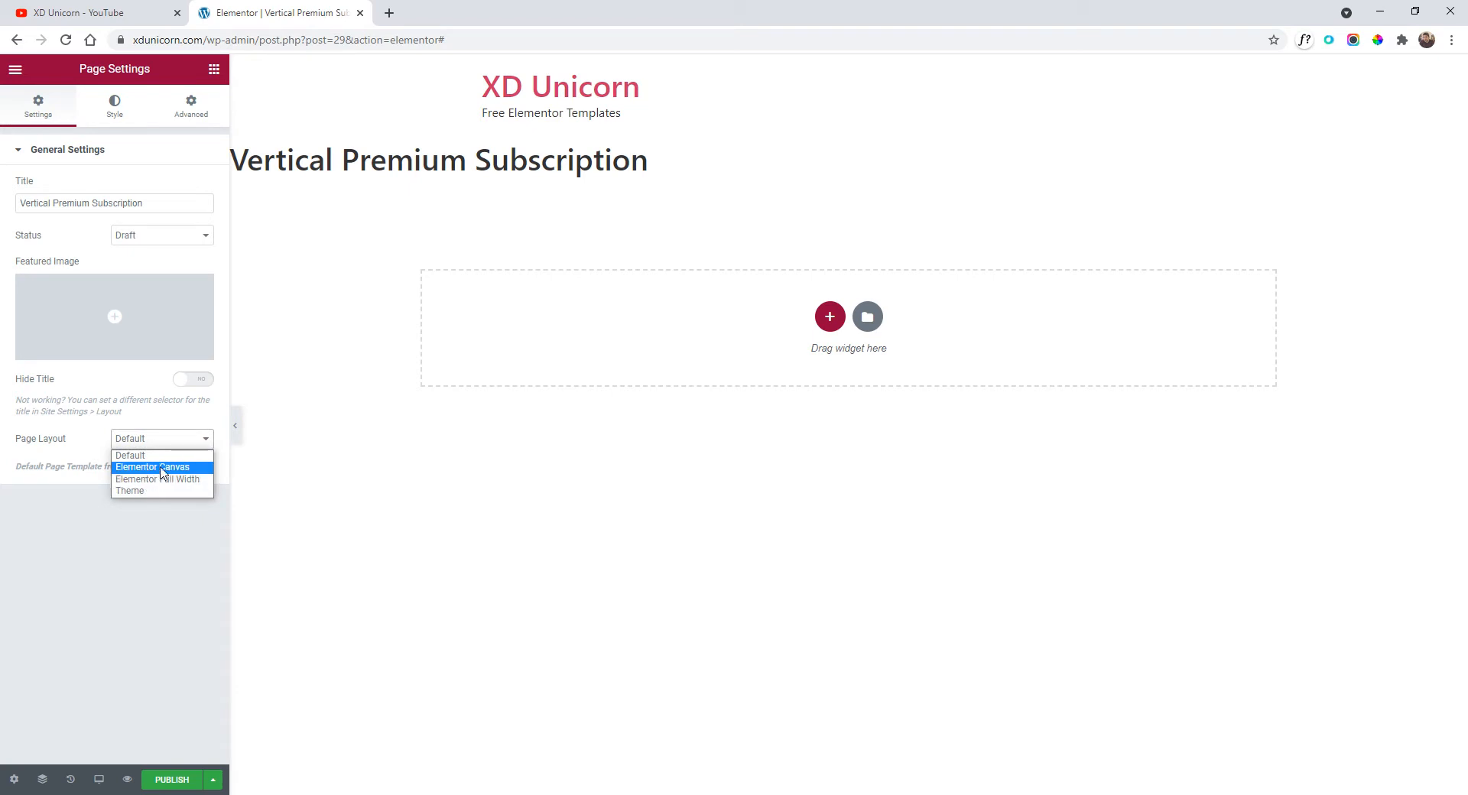
{"action": "left_click", "coordinate": [163, 467]}
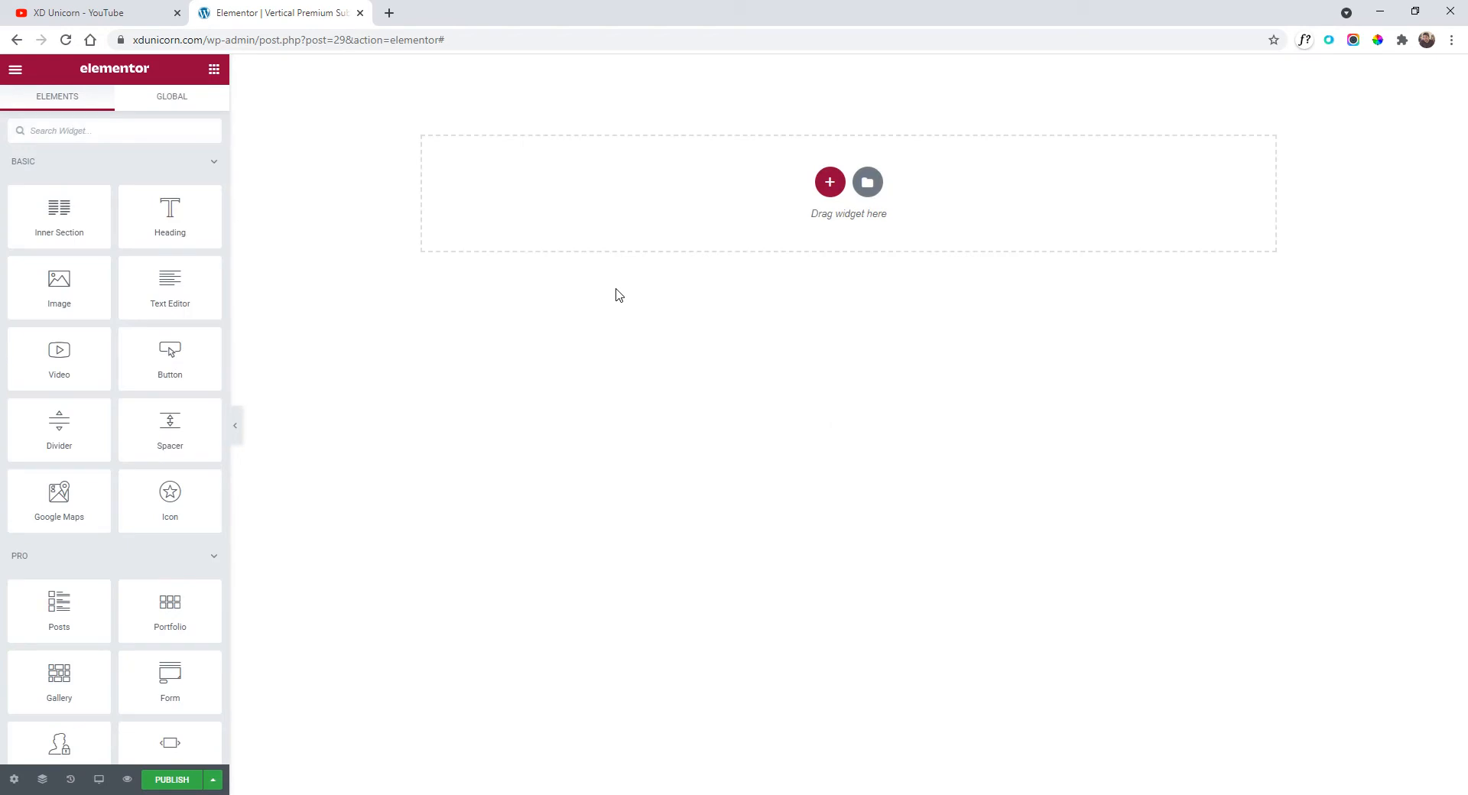
- Add a single-column section to the page and place a two-column Inner Section inside it
{"action": "left_click", "coordinate": [830, 184]}
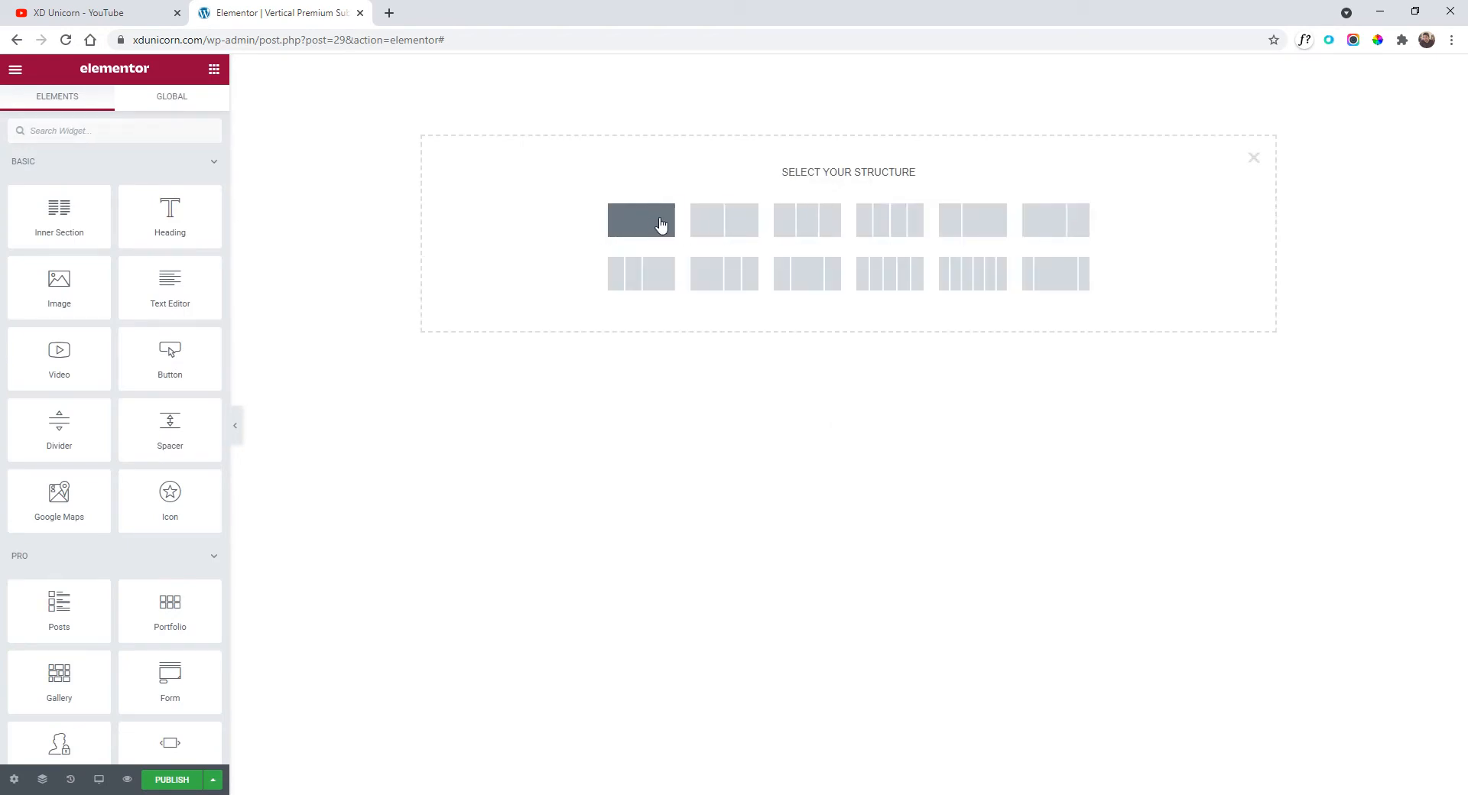
{"action": "left_click", "coordinate": [631, 226]}
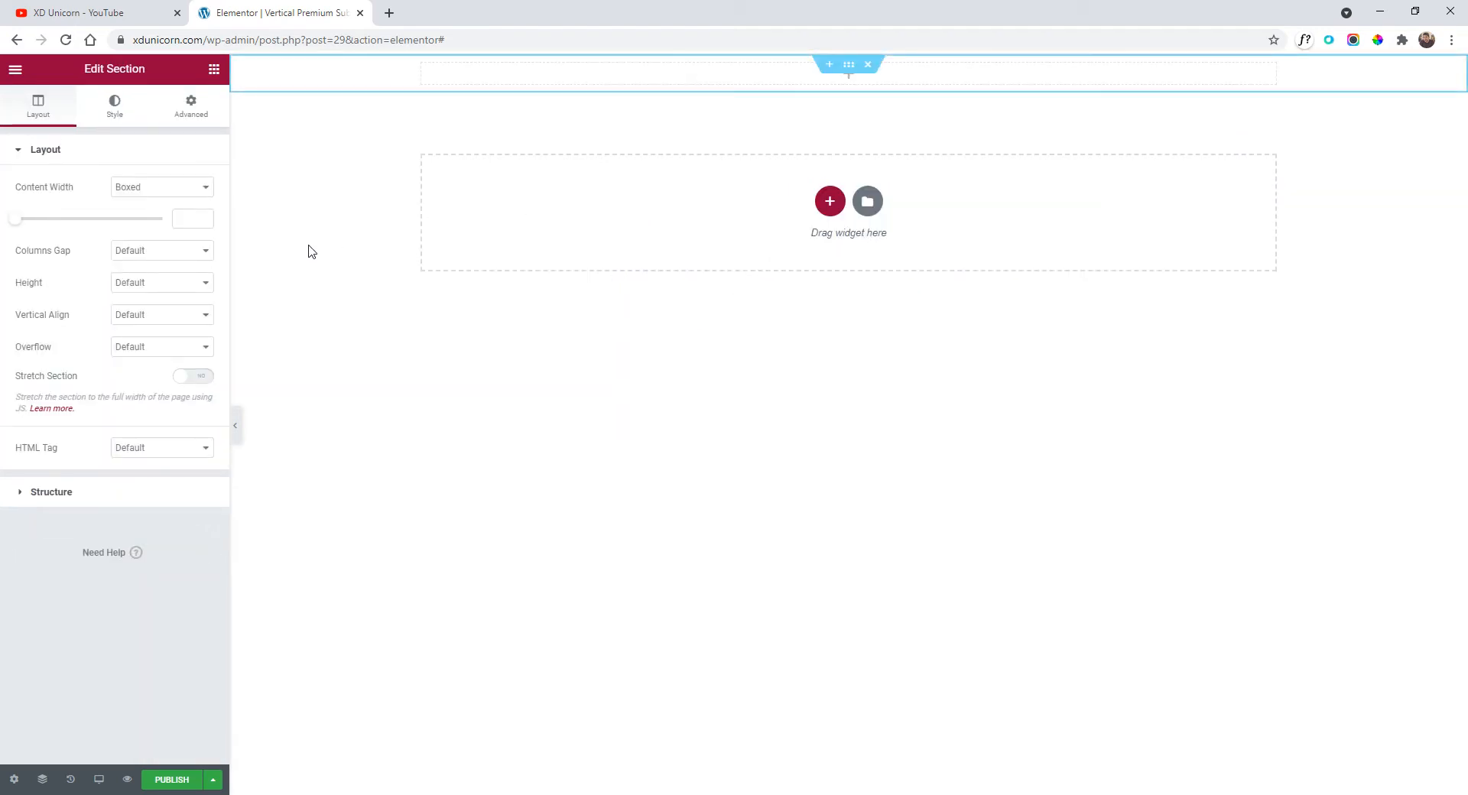
{"action": "left_click", "coordinate": [15, 73]}
{"action": "left_click", "coordinate": [16, 72]}
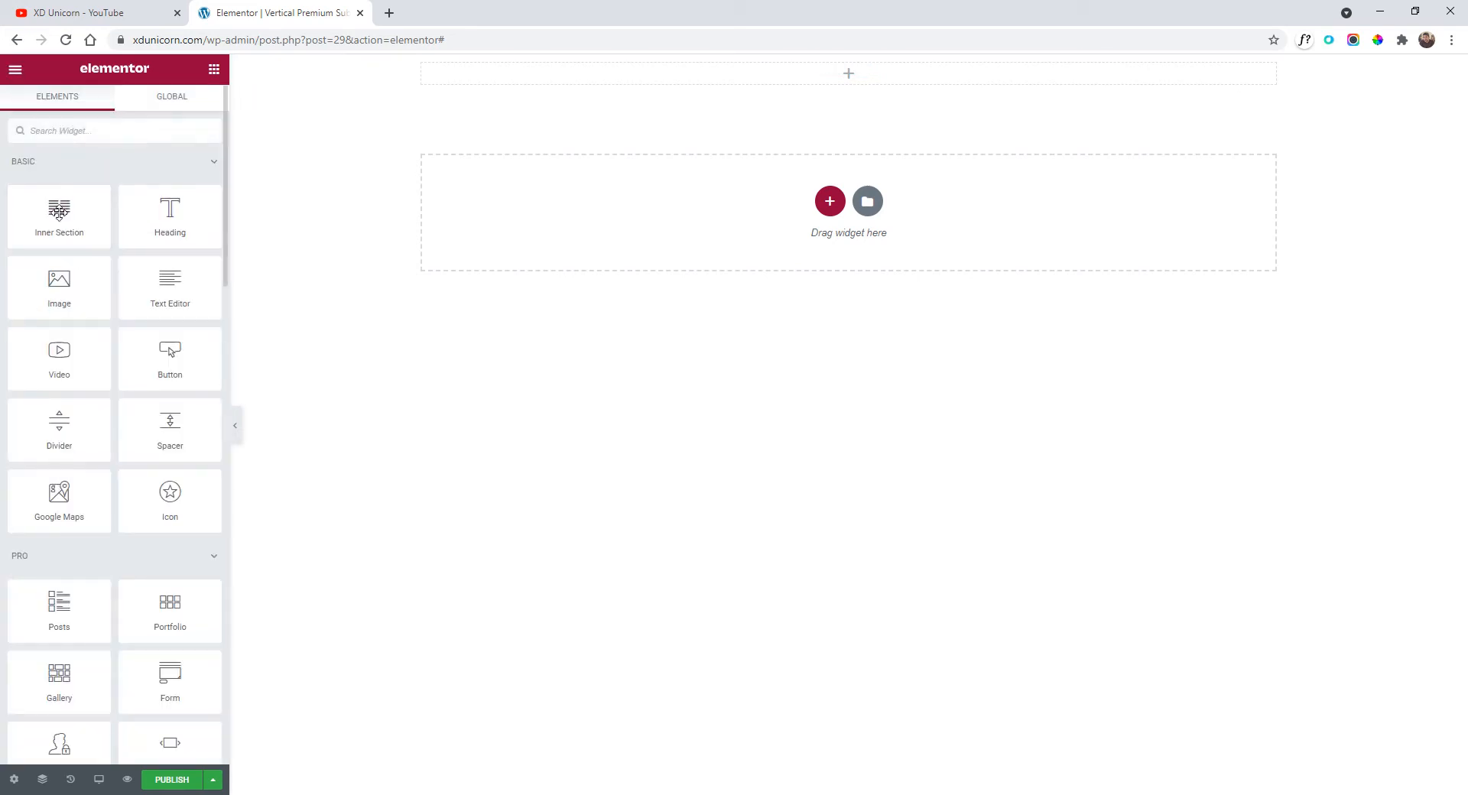
{"action": "left_click_drag", "start_coordinate": [59, 214], "coordinate": [676, 76]}
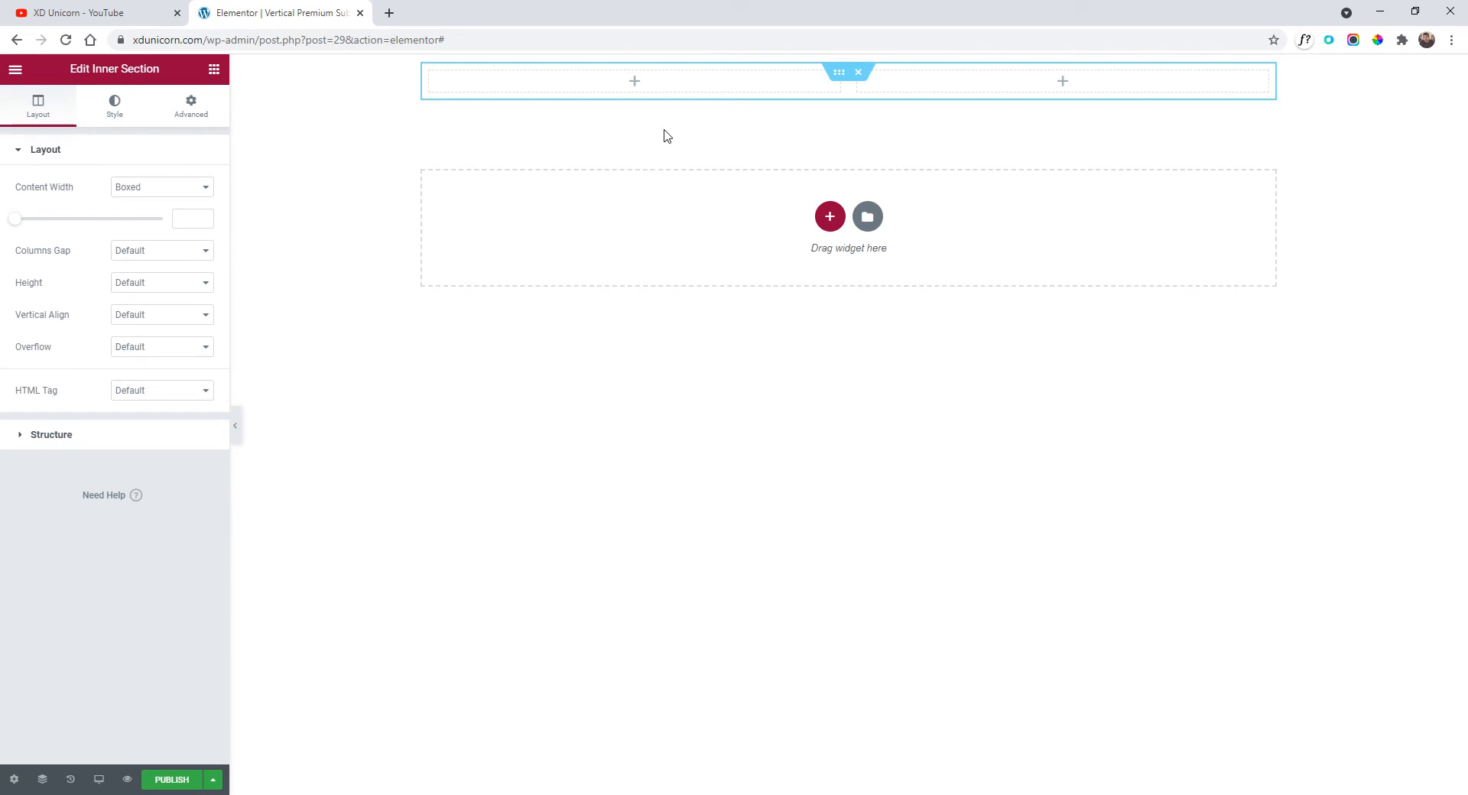
- Set the outer section's height to Min Height with a minimum height of 869 px
{"action": "left_click", "coordinate": [849, 64]}
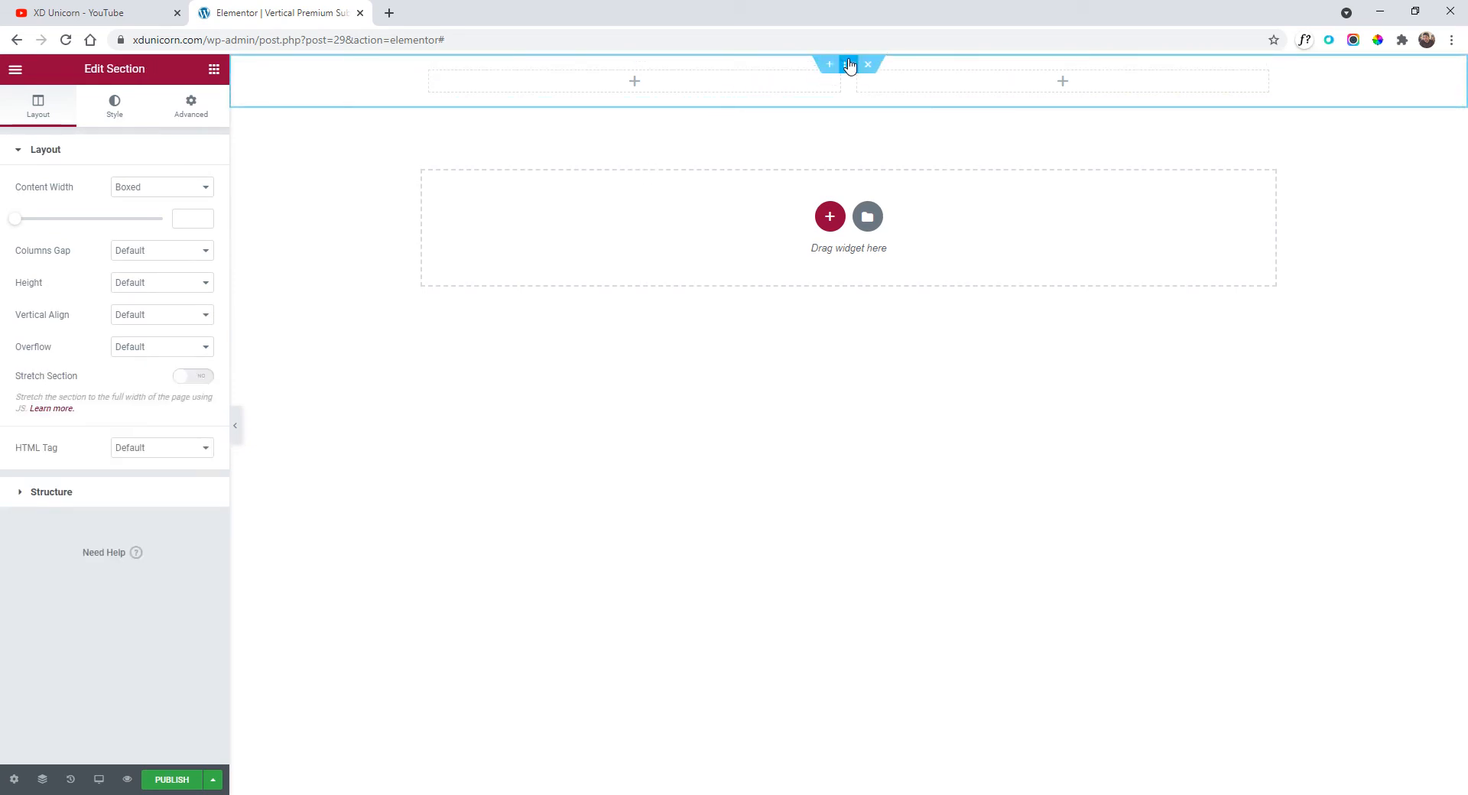
{"action": "left_click", "coordinate": [148, 283]}
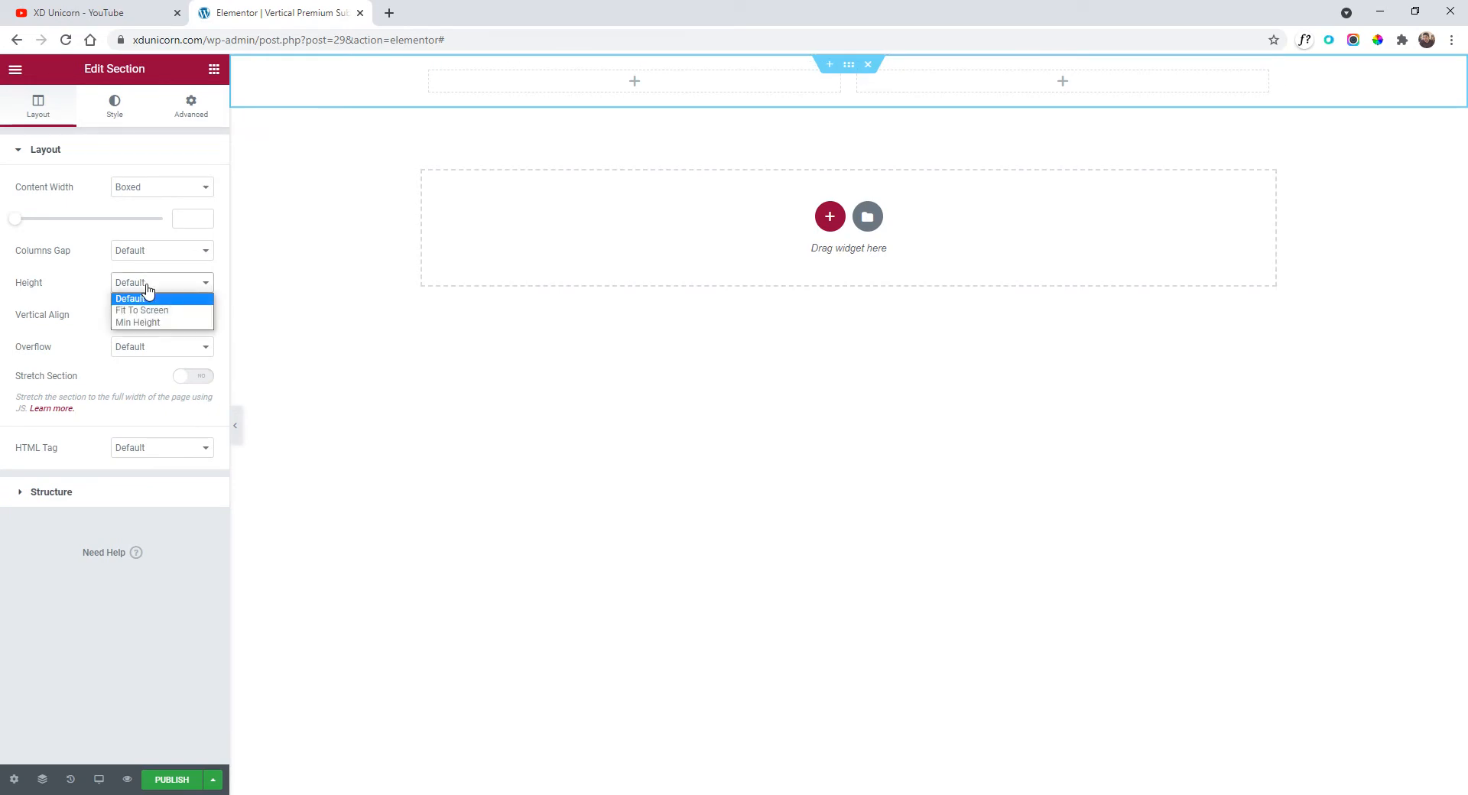
{"action": "left_click", "coordinate": [161, 322]}
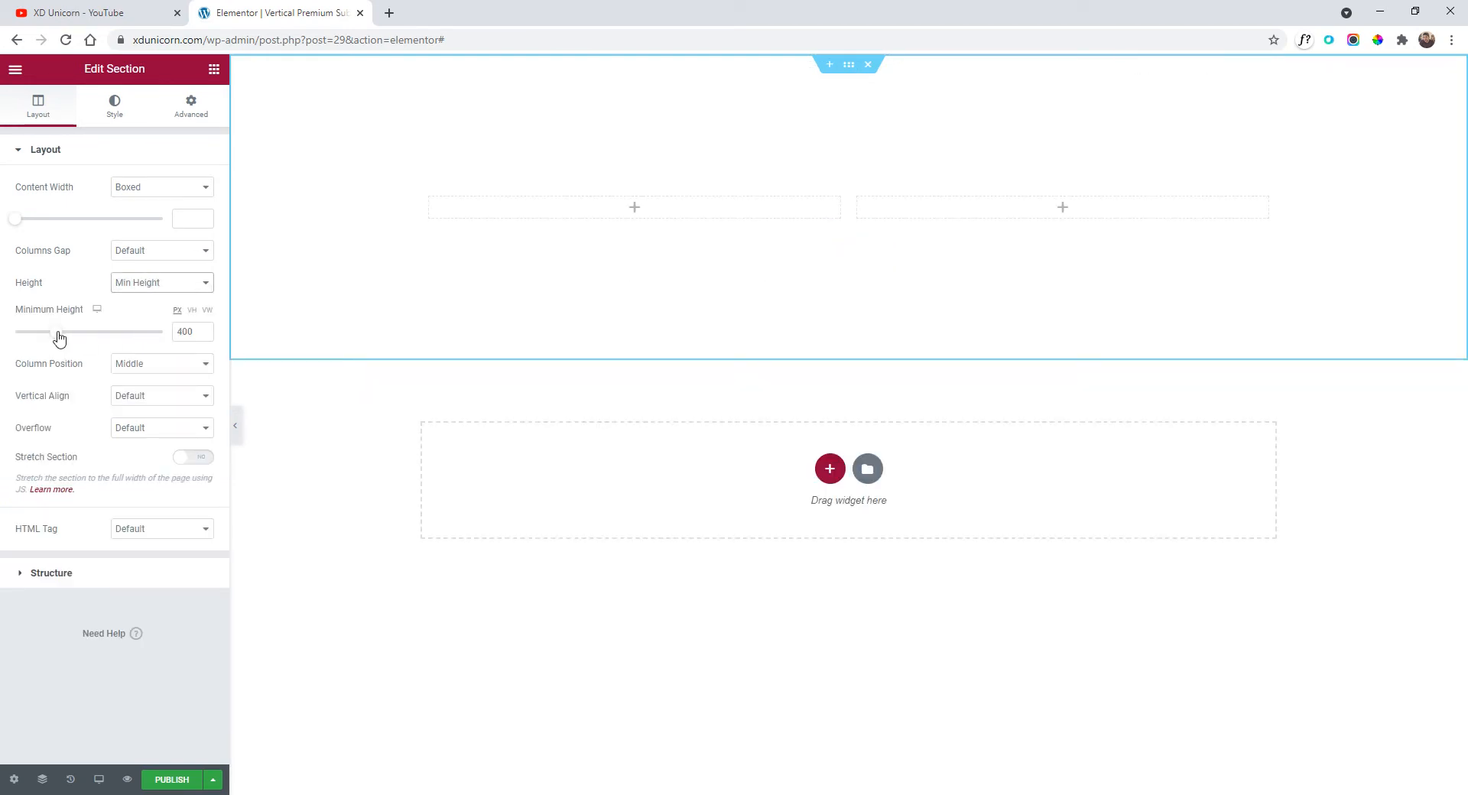
{"action": "left_click_drag", "start_coordinate": [59, 338], "coordinate": [107, 341]}
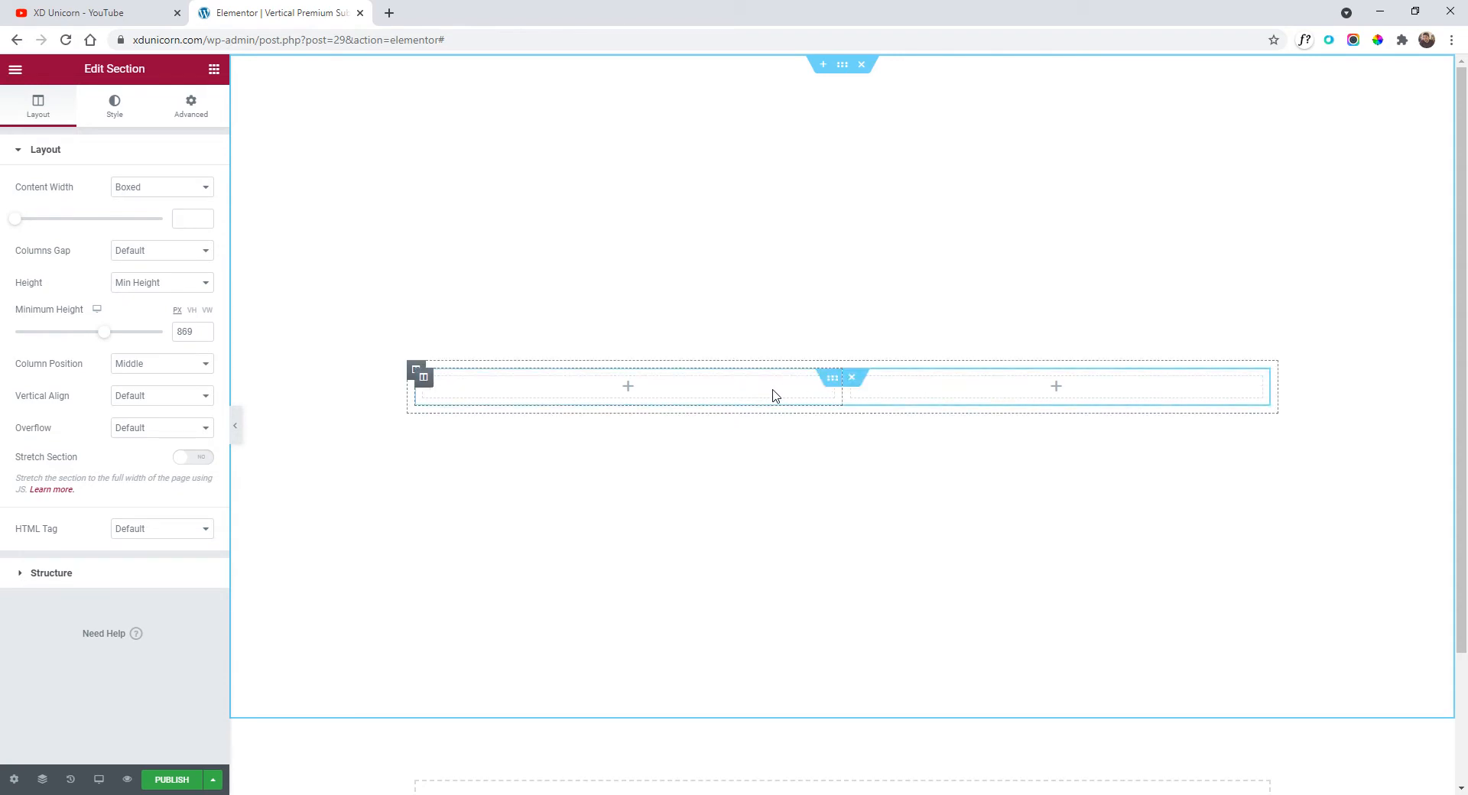
- Switch to the Adobe XD design and copy the "Annual Subscription" title text from the first card
{"action": "left_click", "coordinate": [485, 794]}
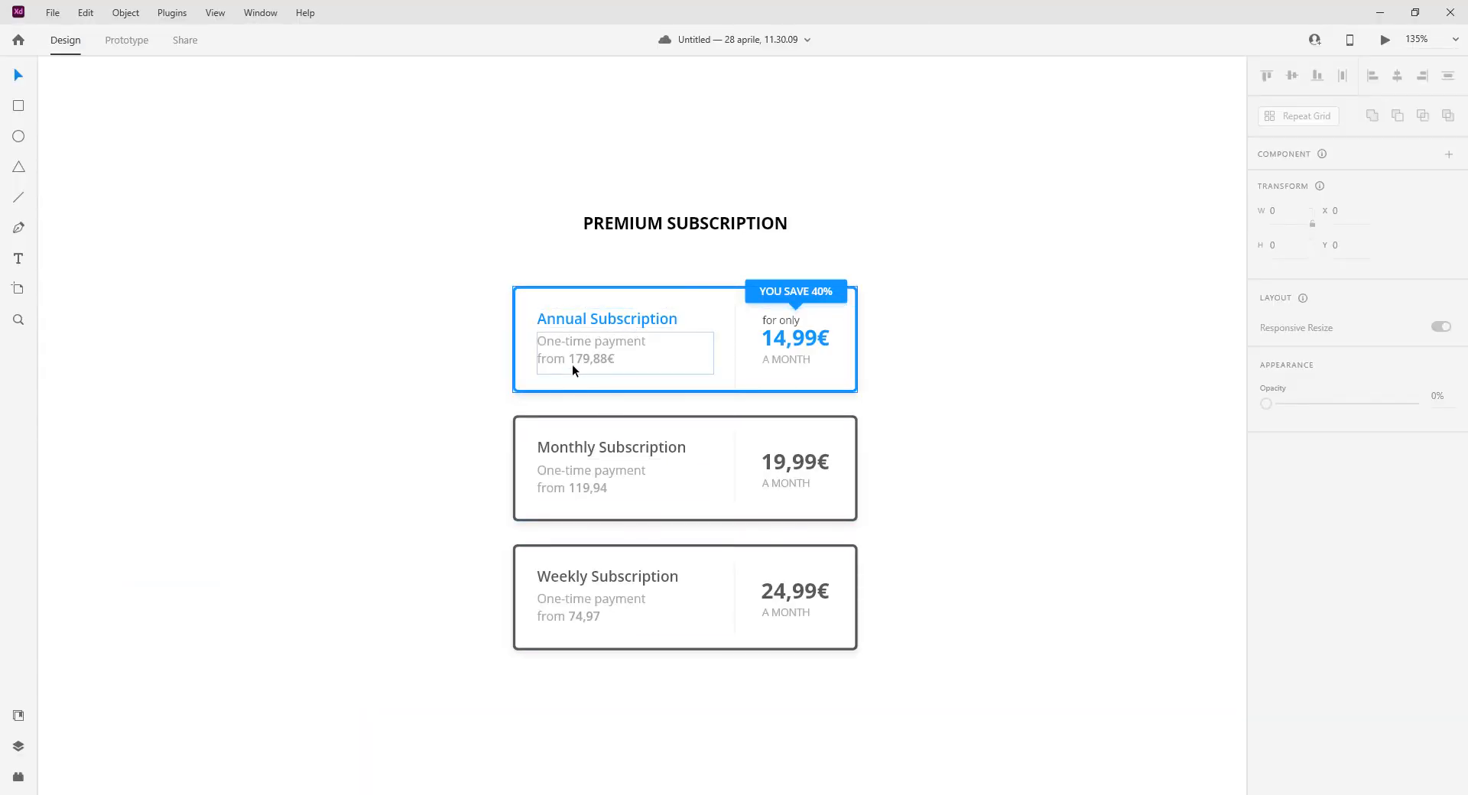
{"action": "double_click", "coordinate": [583, 320]}
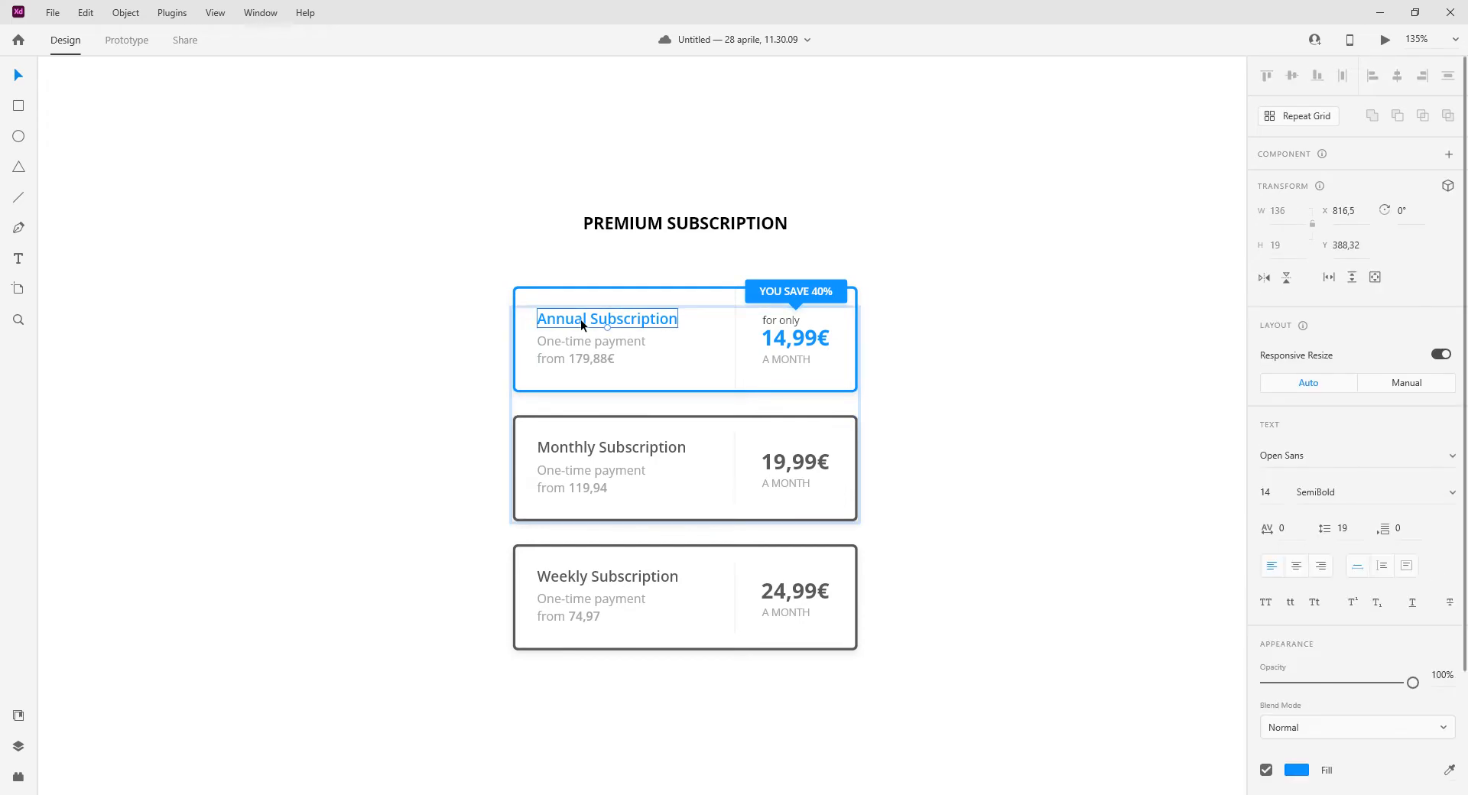
{"action": "double_click", "coordinate": [584, 320]}
{"action": "triple_click", "coordinate": [583, 319]}
{"action": "key", "text": "ctrl+c"}
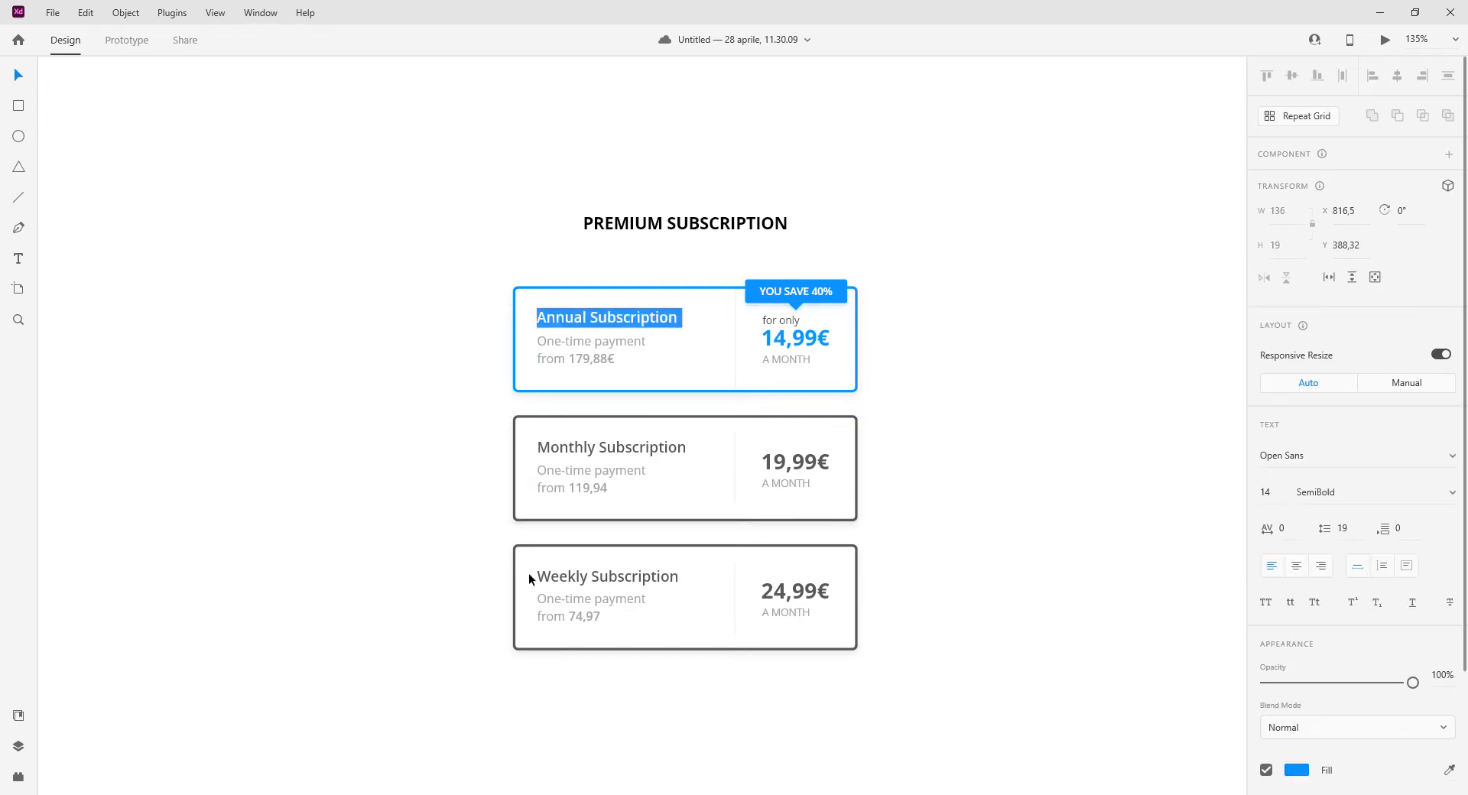
- Back in Elementor, add a Heading widget to the left inner column and title it "Annual Subscription"
{"action": "left_click", "coordinate": [570, 794]}
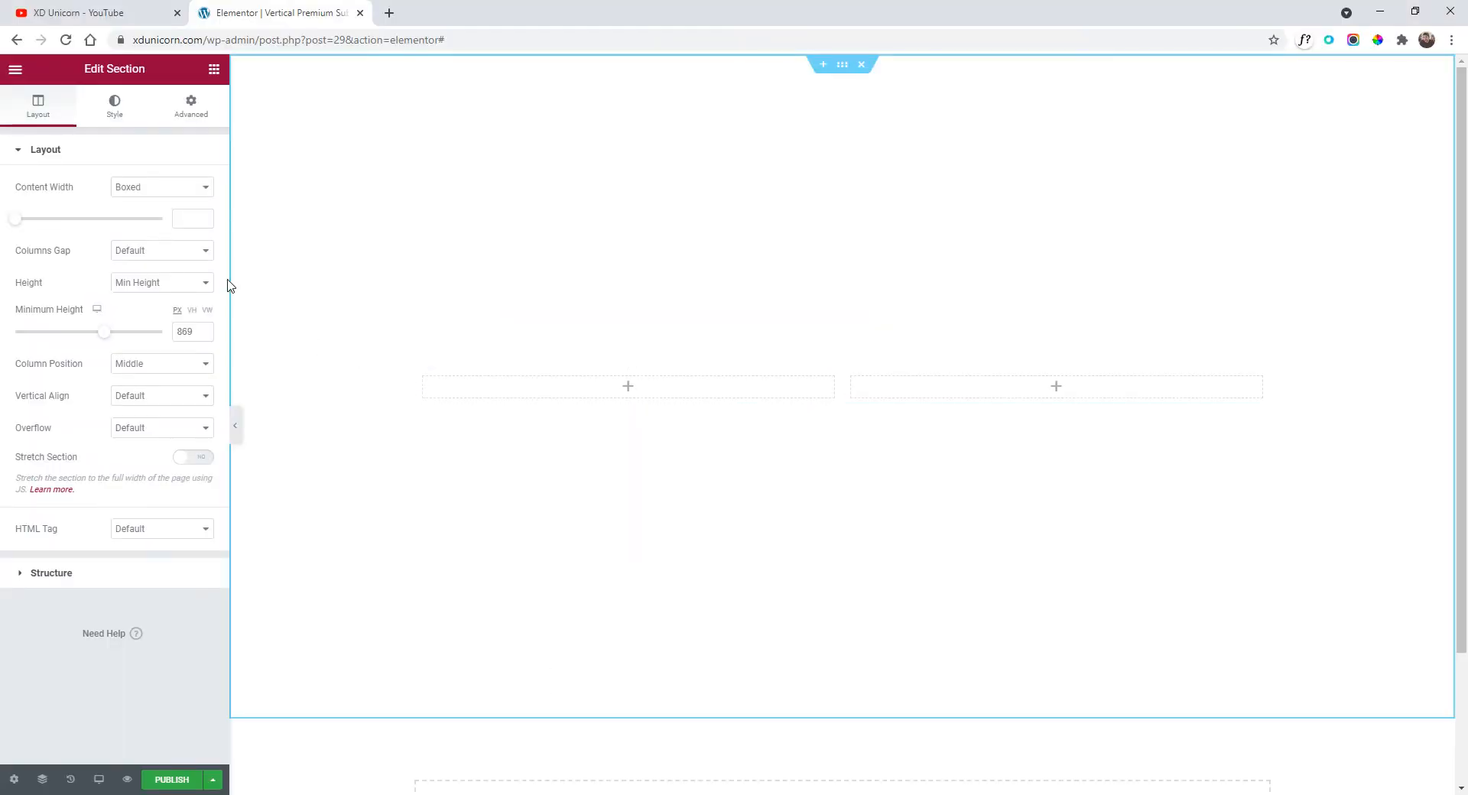
{"action": "left_click", "coordinate": [15, 69]}
{"action": "left_click", "coordinate": [16, 69]}
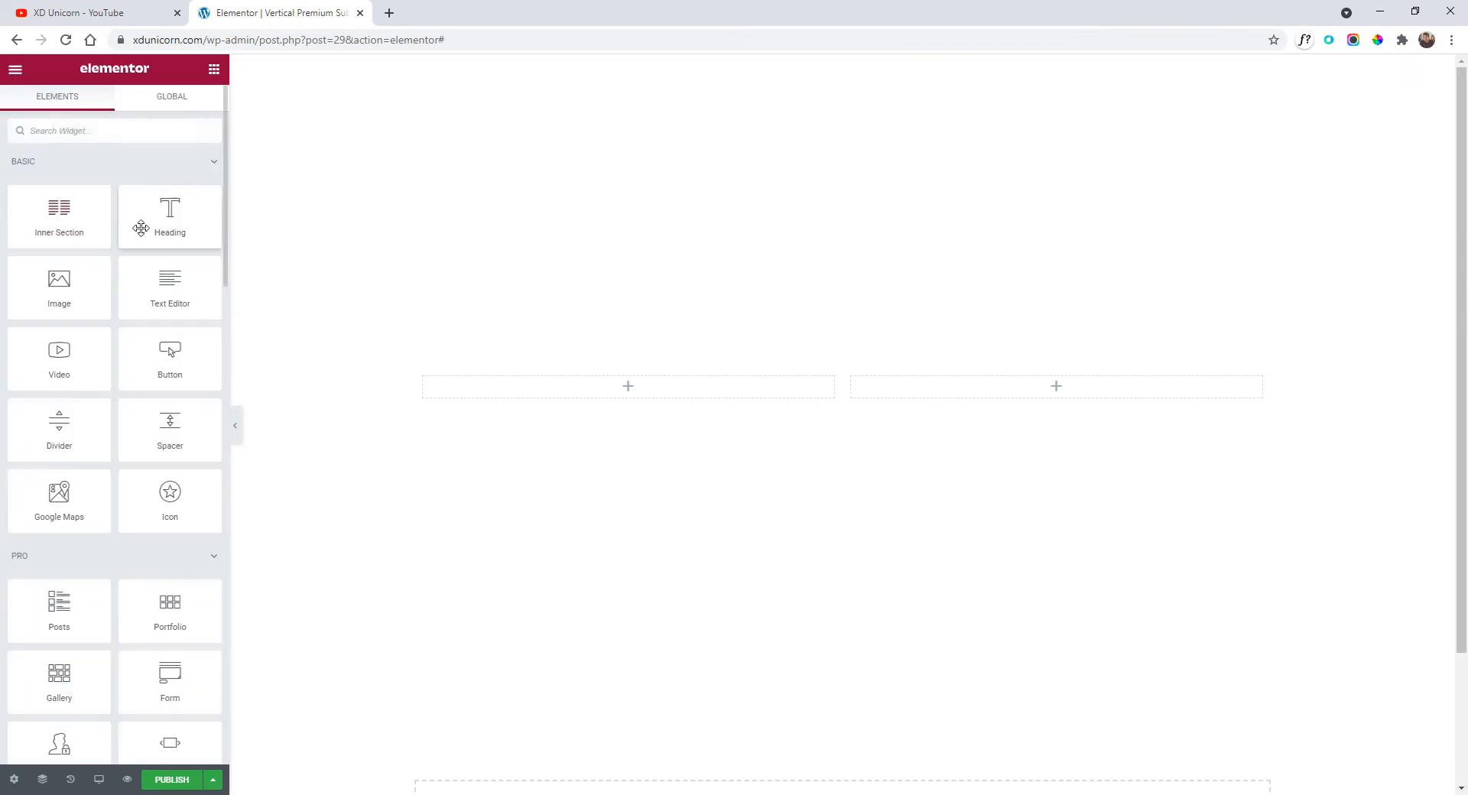
{"action": "left_click_drag", "start_coordinate": [179, 226], "coordinate": [594, 390]}
{"action": "triple_click", "coordinate": [713, 390]}
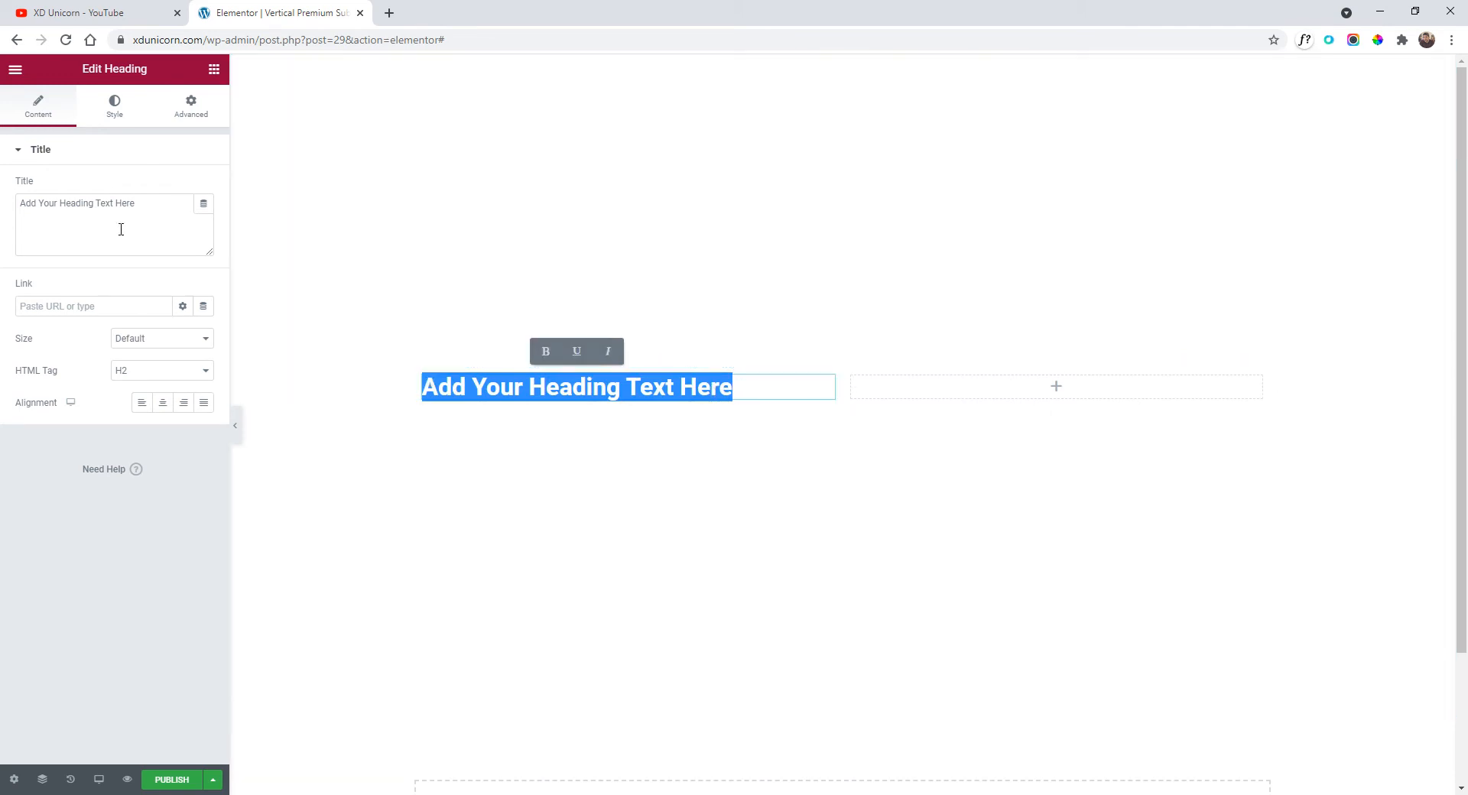
{"action": "left_click", "coordinate": [169, 211]}
{"action": "left_click_drag", "start_coordinate": [168, 211], "coordinate": [16, 221]}
{"action": "key", "text": "ctrl+v"}
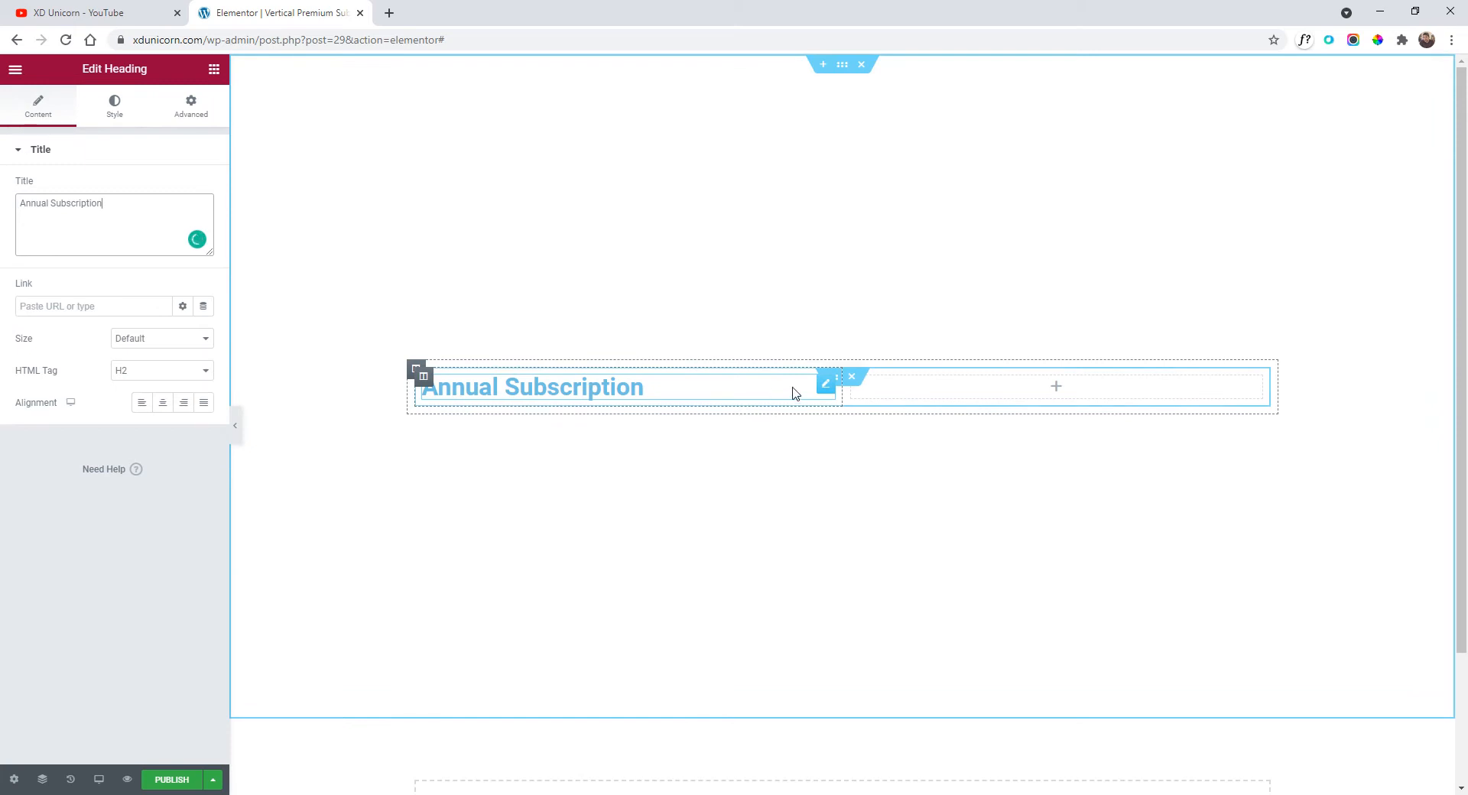
- Set the Annual Subscription heading's typography family to Open Sans
{"action": "left_click", "coordinate": [113, 111]}
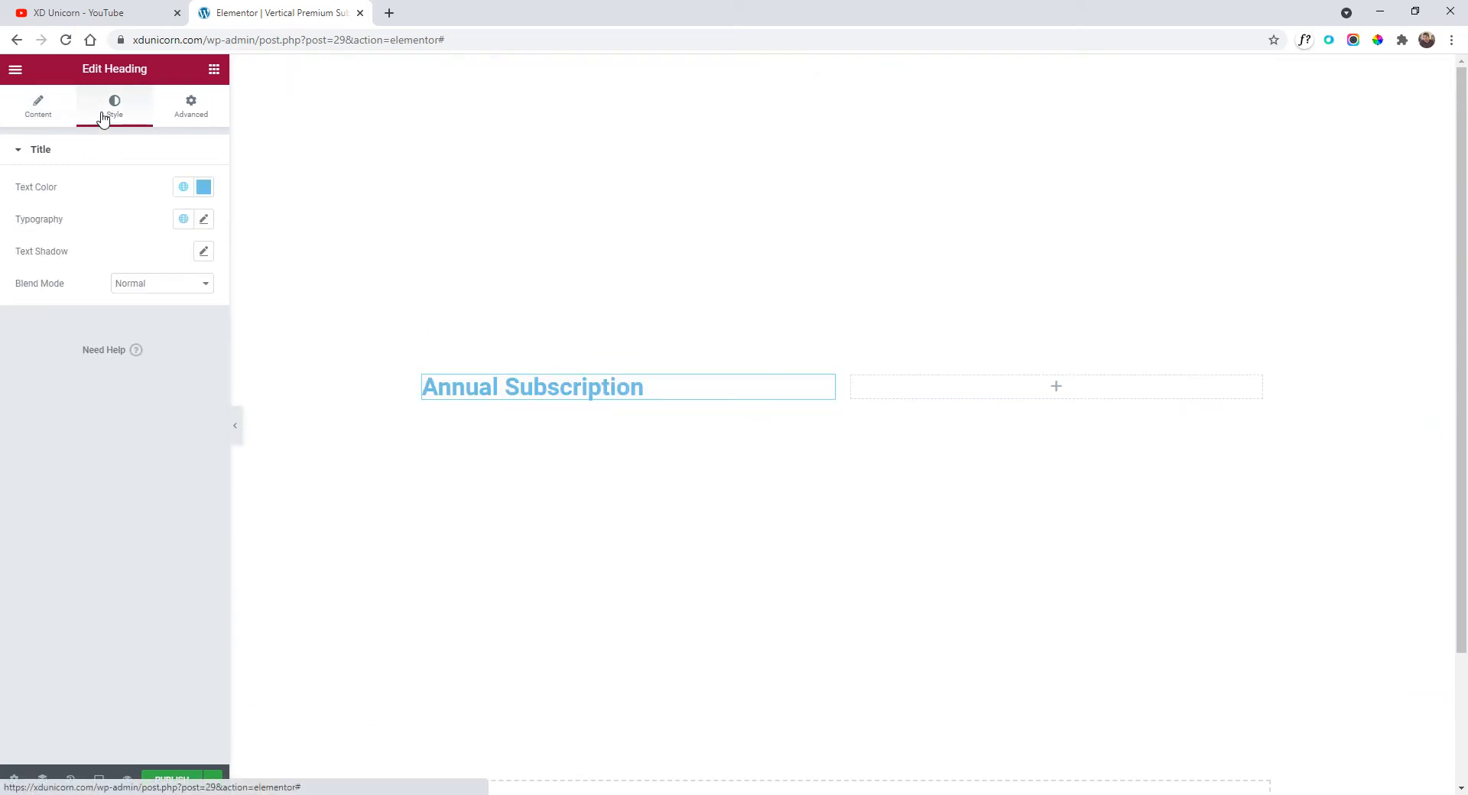
{"action": "left_click", "coordinate": [203, 220]}
{"action": "left_click", "coordinate": [157, 291]}
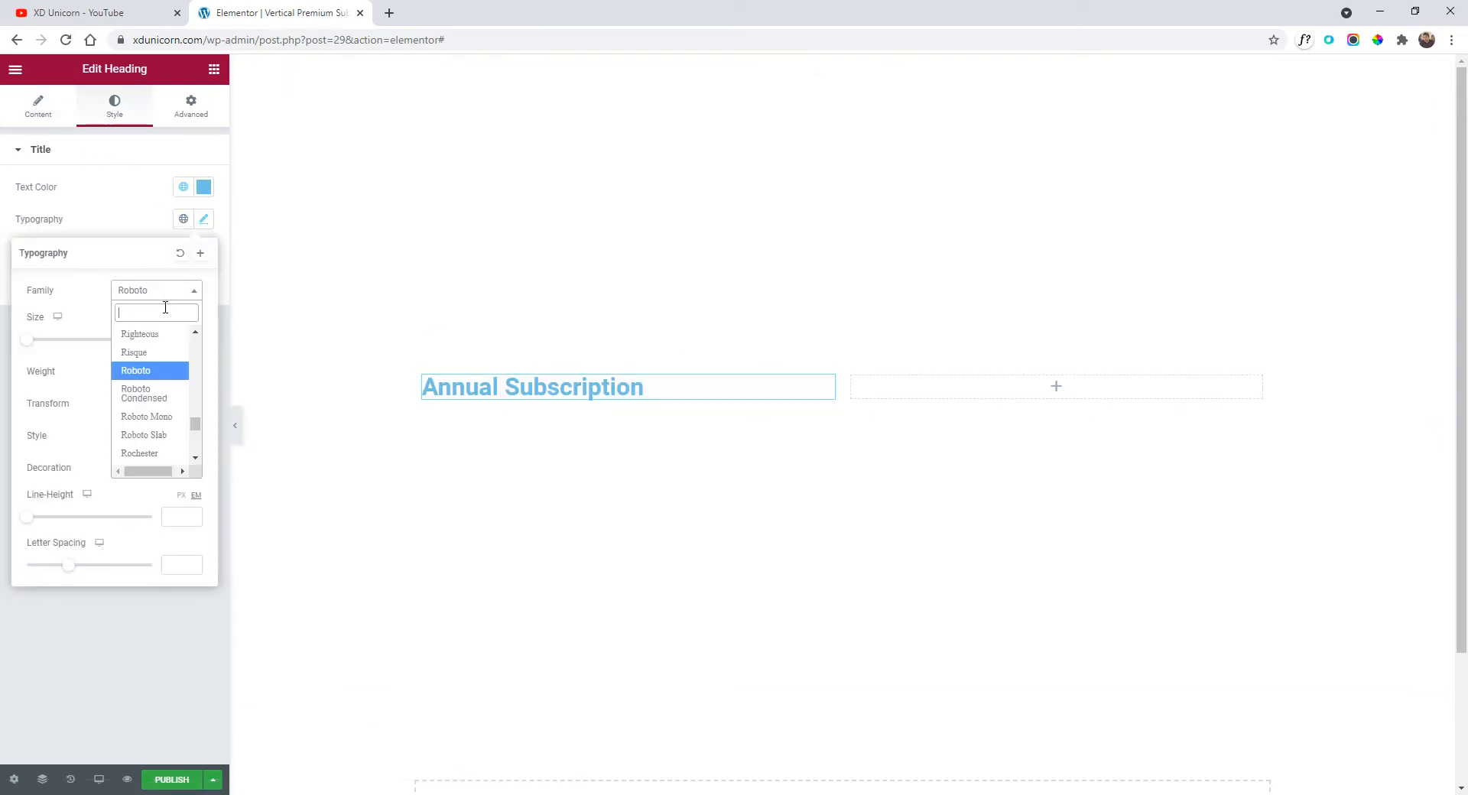
{"action": "type", "text": "open sans"}
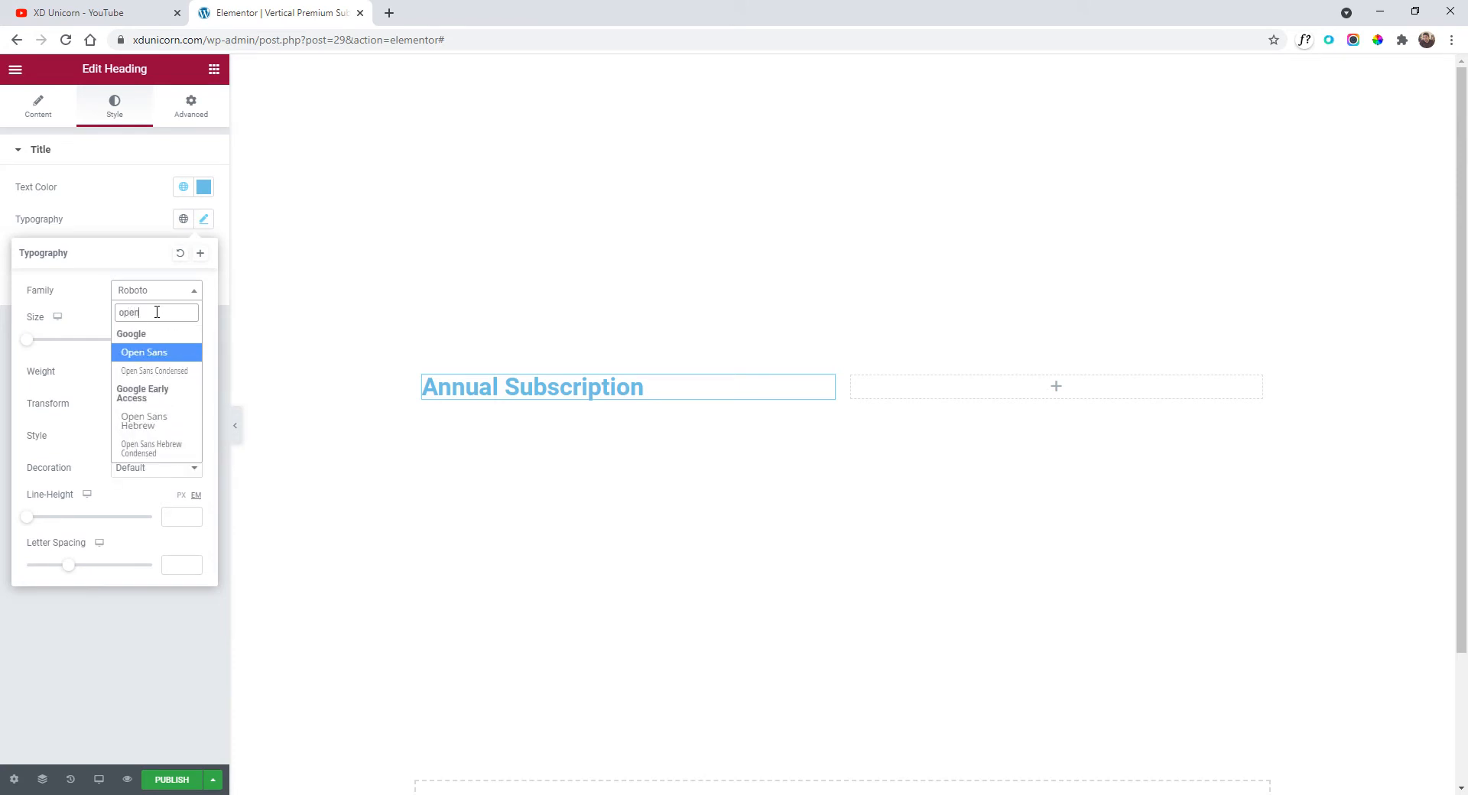
{"action": "key", "text": "Return"}
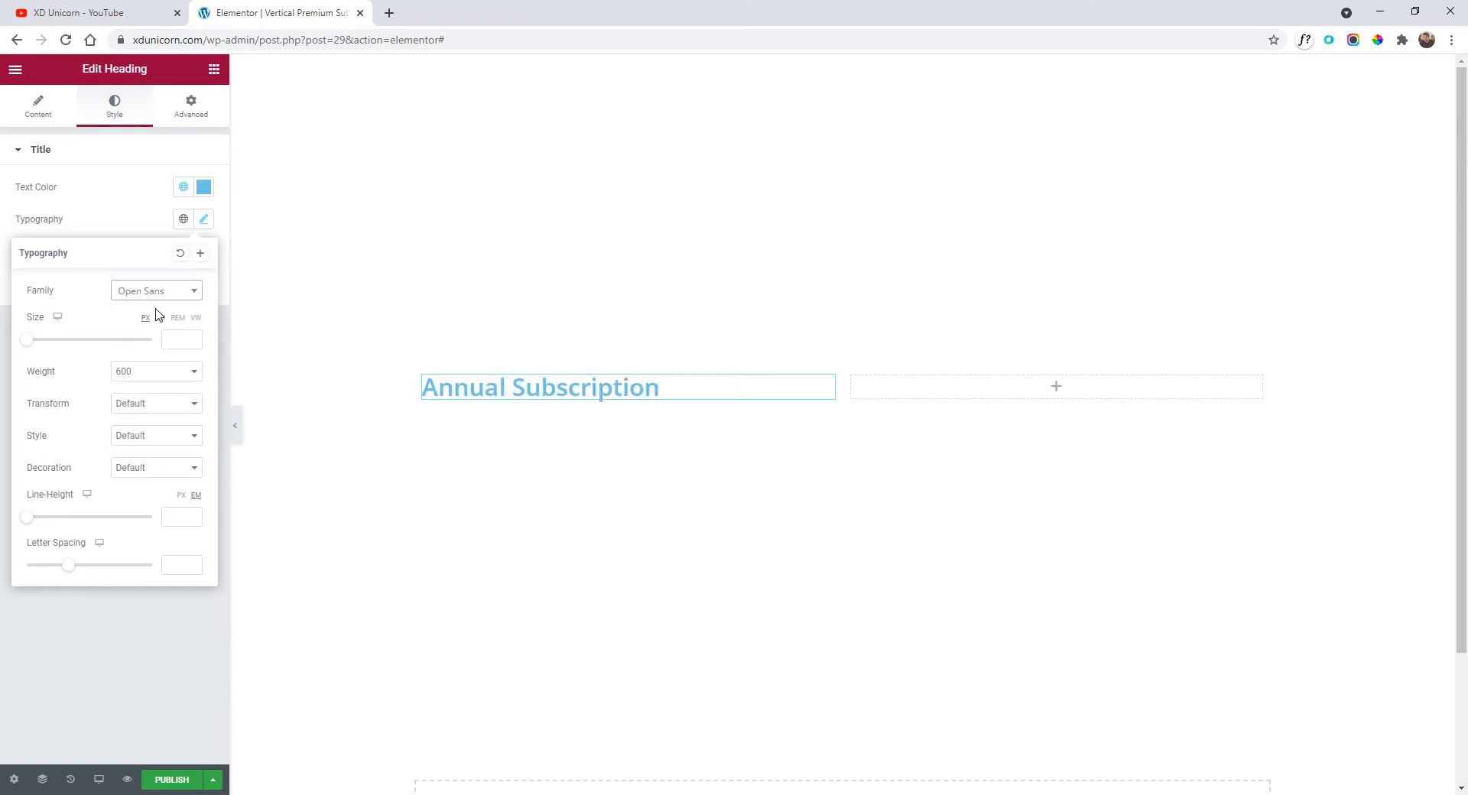
{"action": "left_click", "coordinate": [149, 208]}
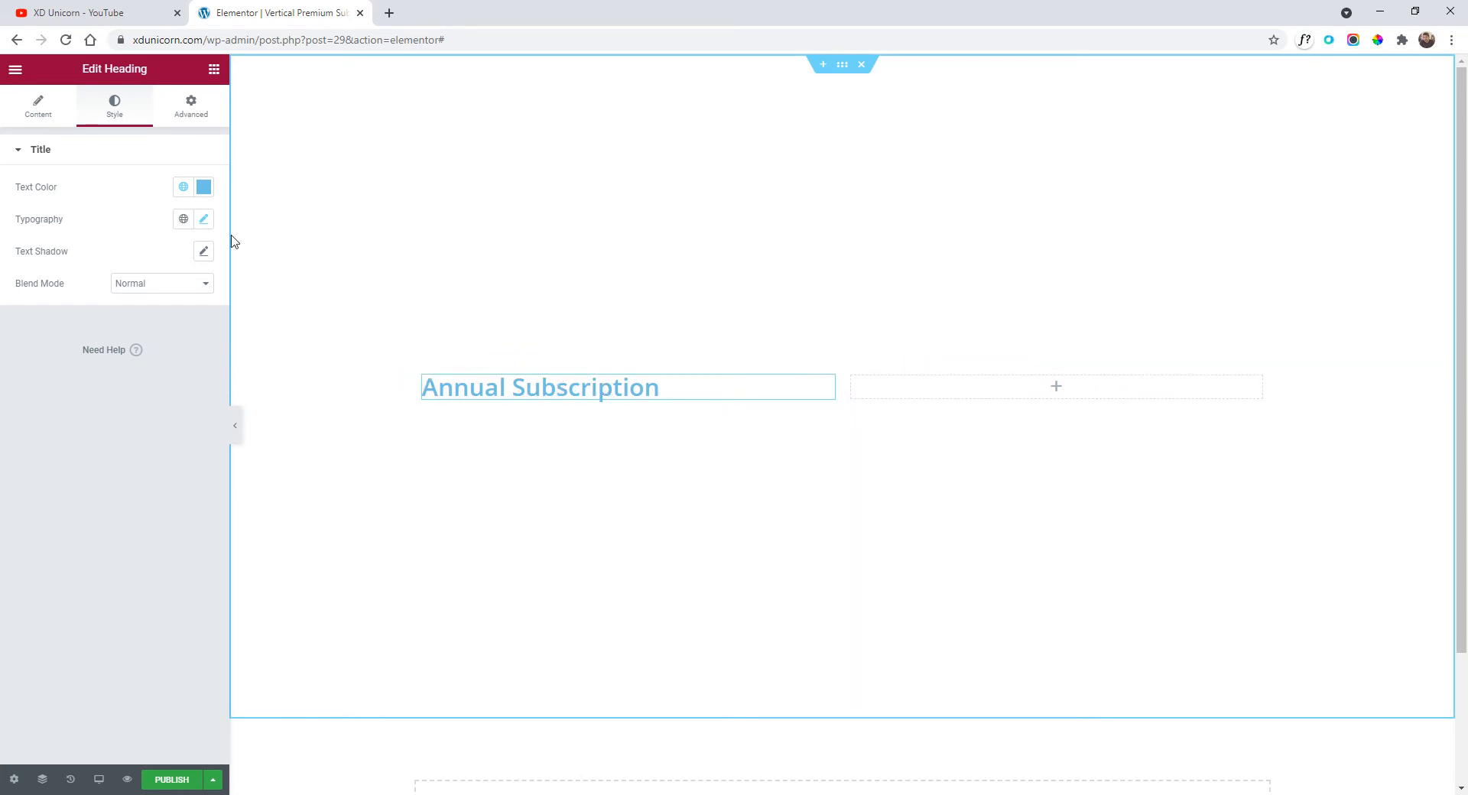
- Add a Text Editor widget below the Annual Subscription heading in the left inner column
{"action": "left_click", "coordinate": [16, 77]}
{"action": "left_click", "coordinate": [13, 67]}
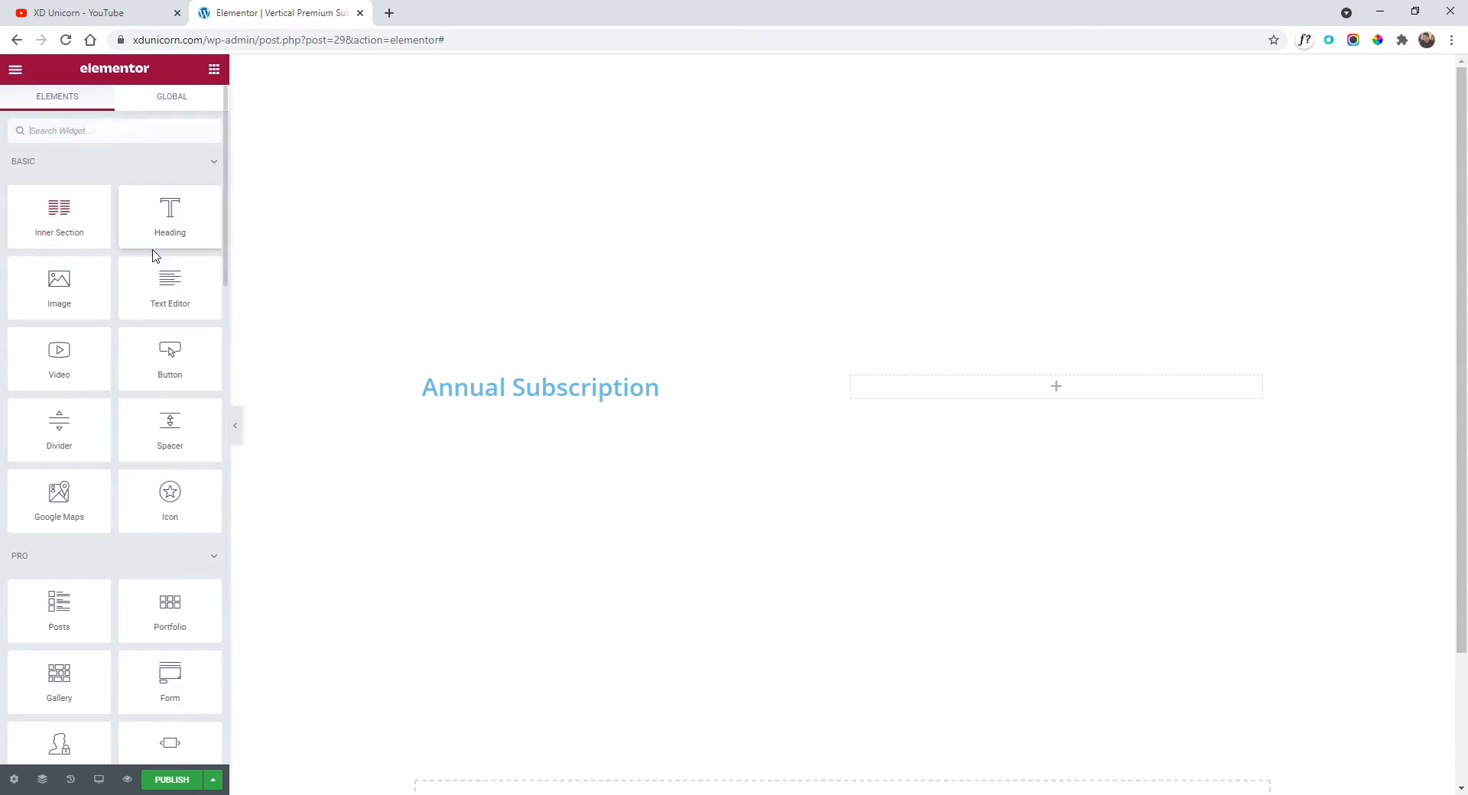
{"action": "left_click_drag", "start_coordinate": [162, 282], "coordinate": [576, 389]}
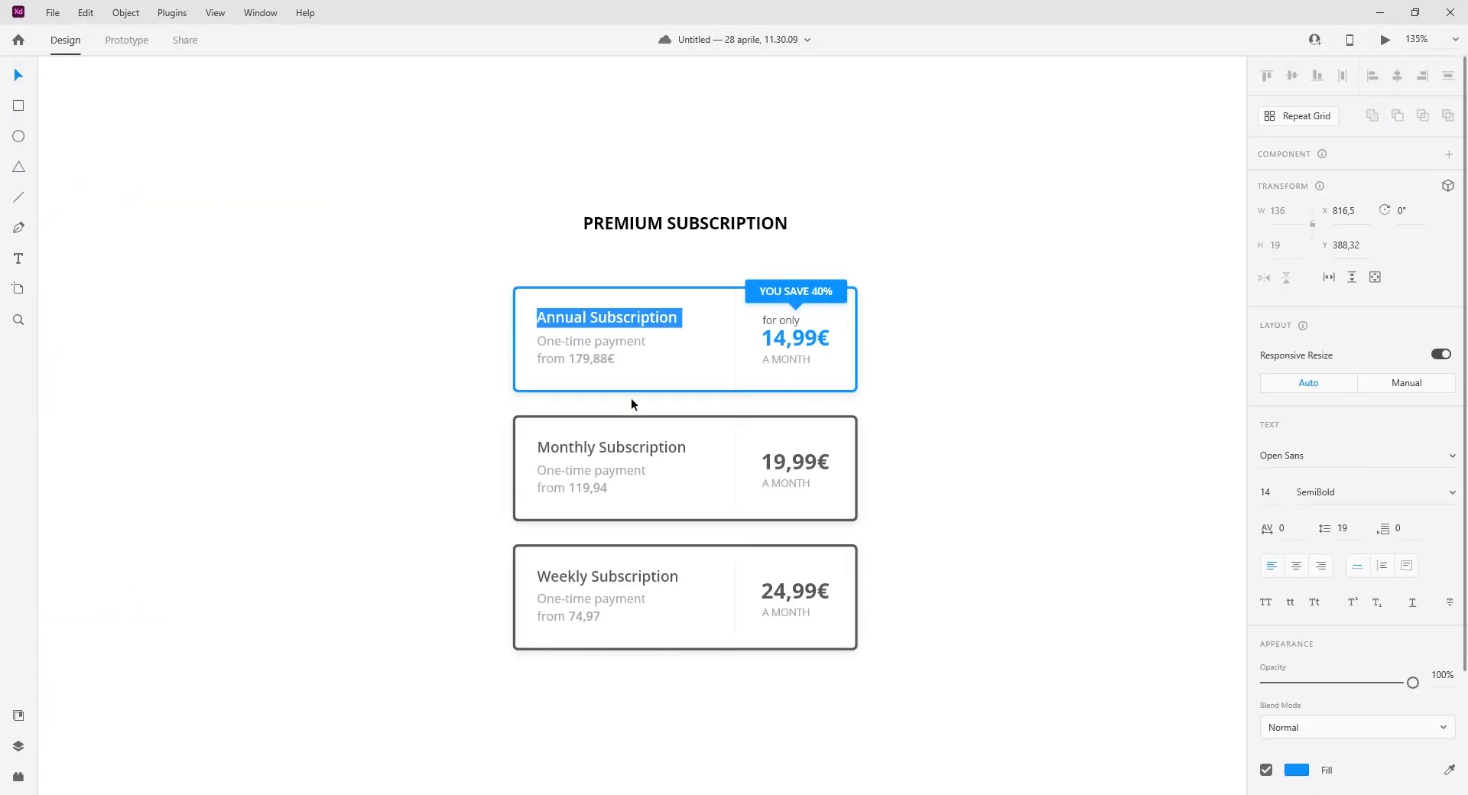
- Copy the "One-time payment from 179,88€" text from the annual card in the Adobe XD design
{"action": "left_click", "coordinate": [578, 347]}
{"action": "left_click", "coordinate": [583, 349]}
{"action": "double_click", "coordinate": [584, 350]}
{"action": "double_click", "coordinate": [584, 350]}
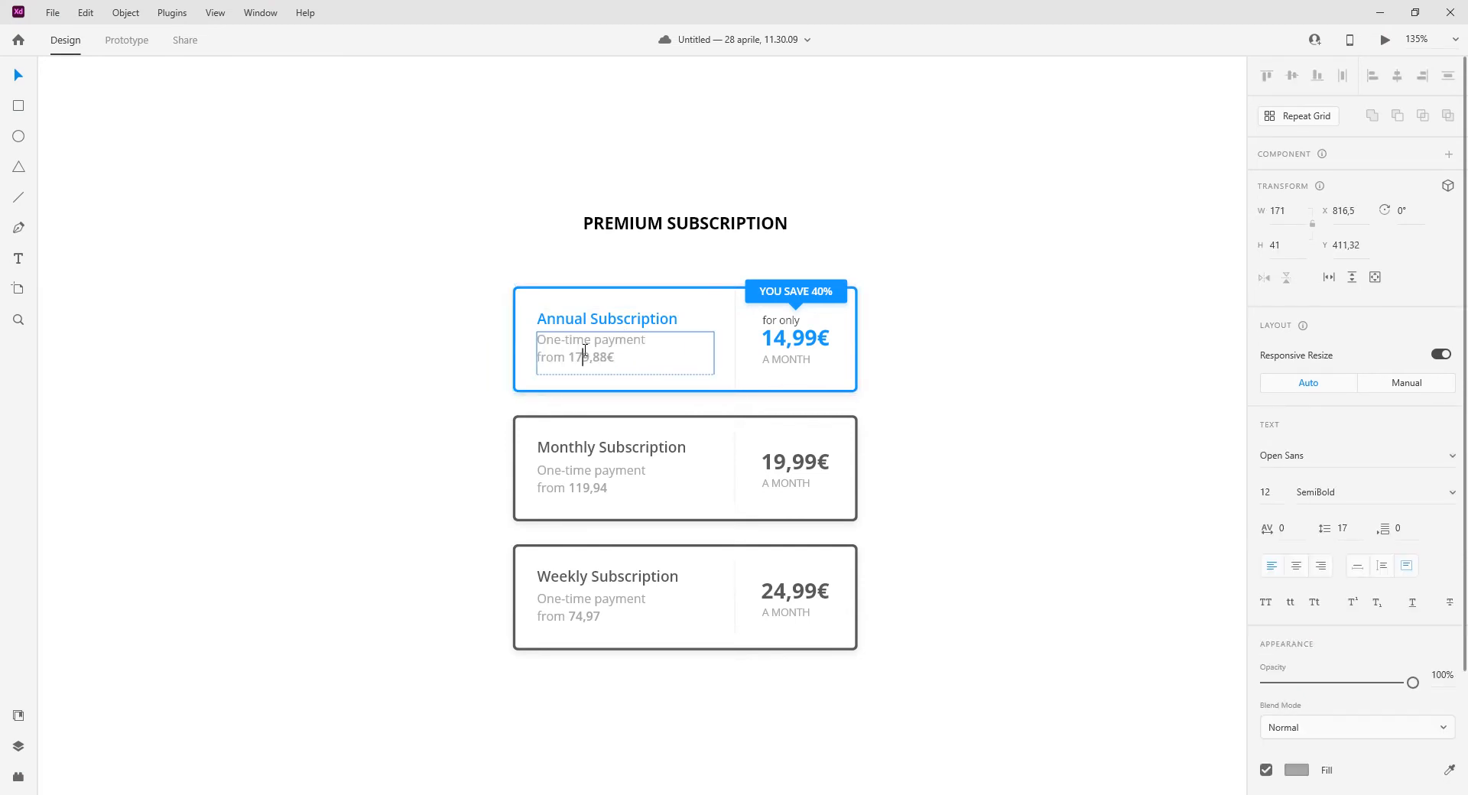
{"action": "left_click_drag", "start_coordinate": [618, 359], "coordinate": [511, 334]}
{"action": "key", "text": "ctrl+c"}
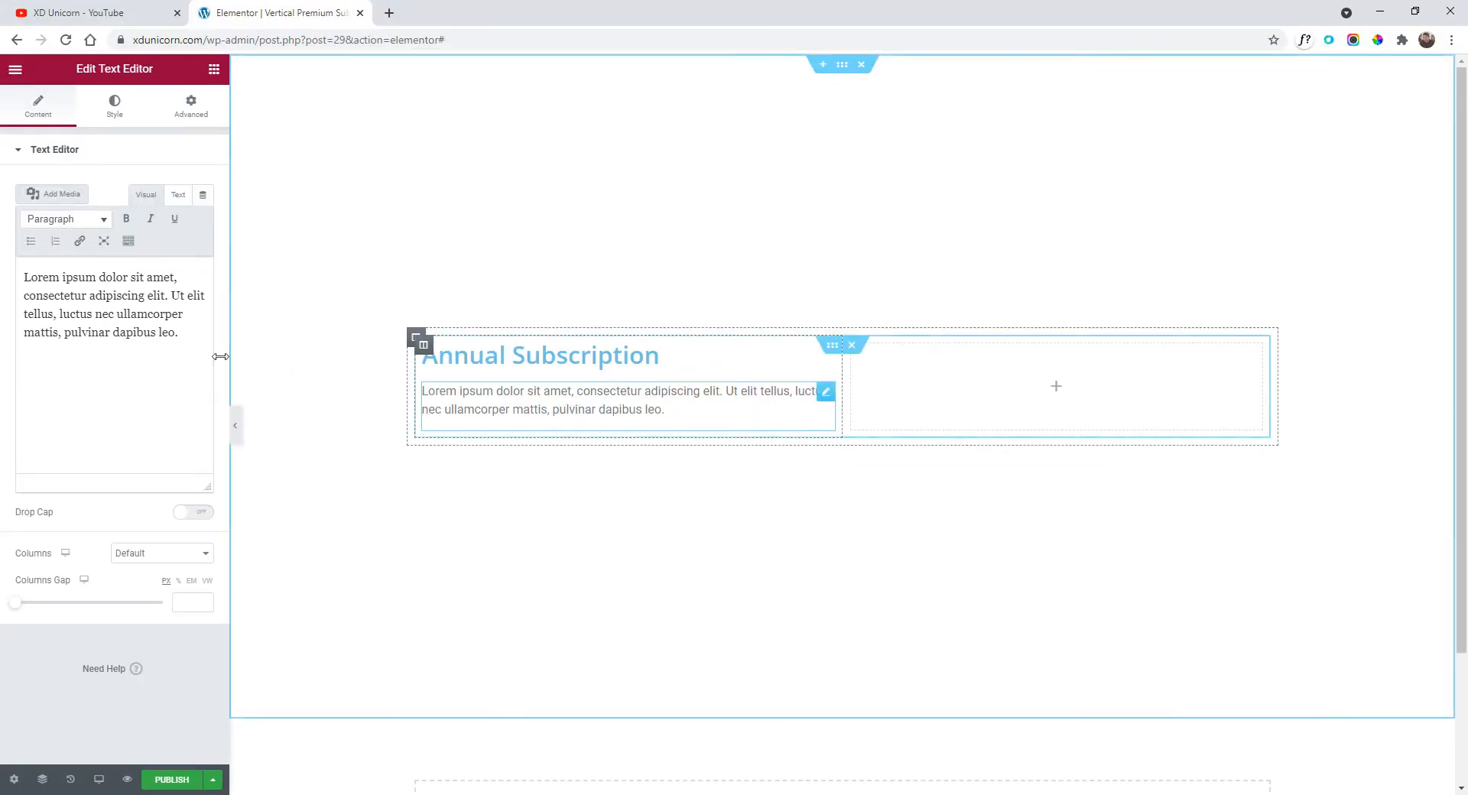
- Replace the text widget's placeholder with "One-time payment from 179,88€" on two lines and make the price bold
{"action": "left_click_drag", "start_coordinate": [183, 334], "coordinate": [14, 264]}
{"action": "key", "text": "ctrl+v"}
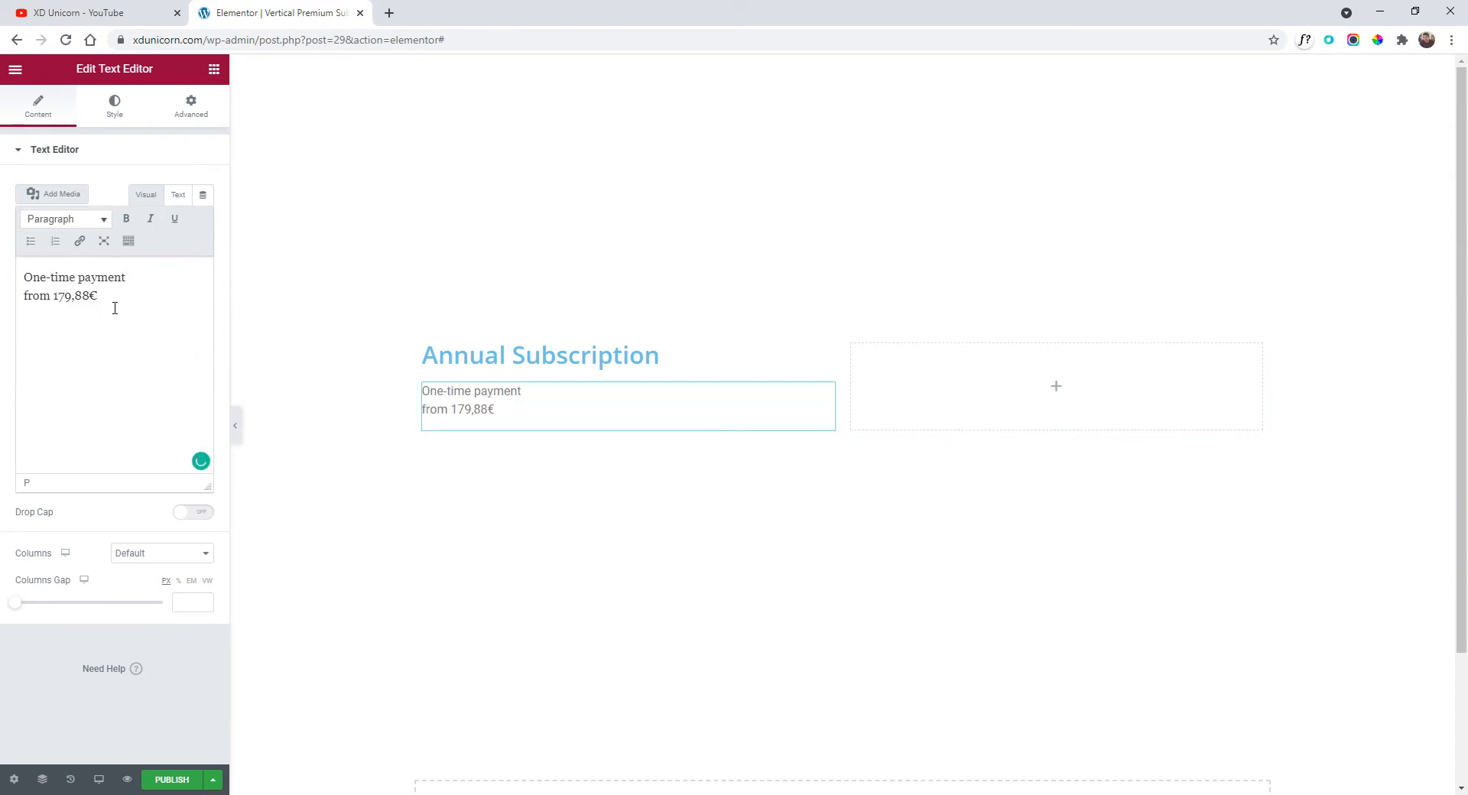
{"action": "left_click_drag", "start_coordinate": [119, 300], "coordinate": [52, 302]}
{"action": "left_click", "coordinate": [126, 218]}
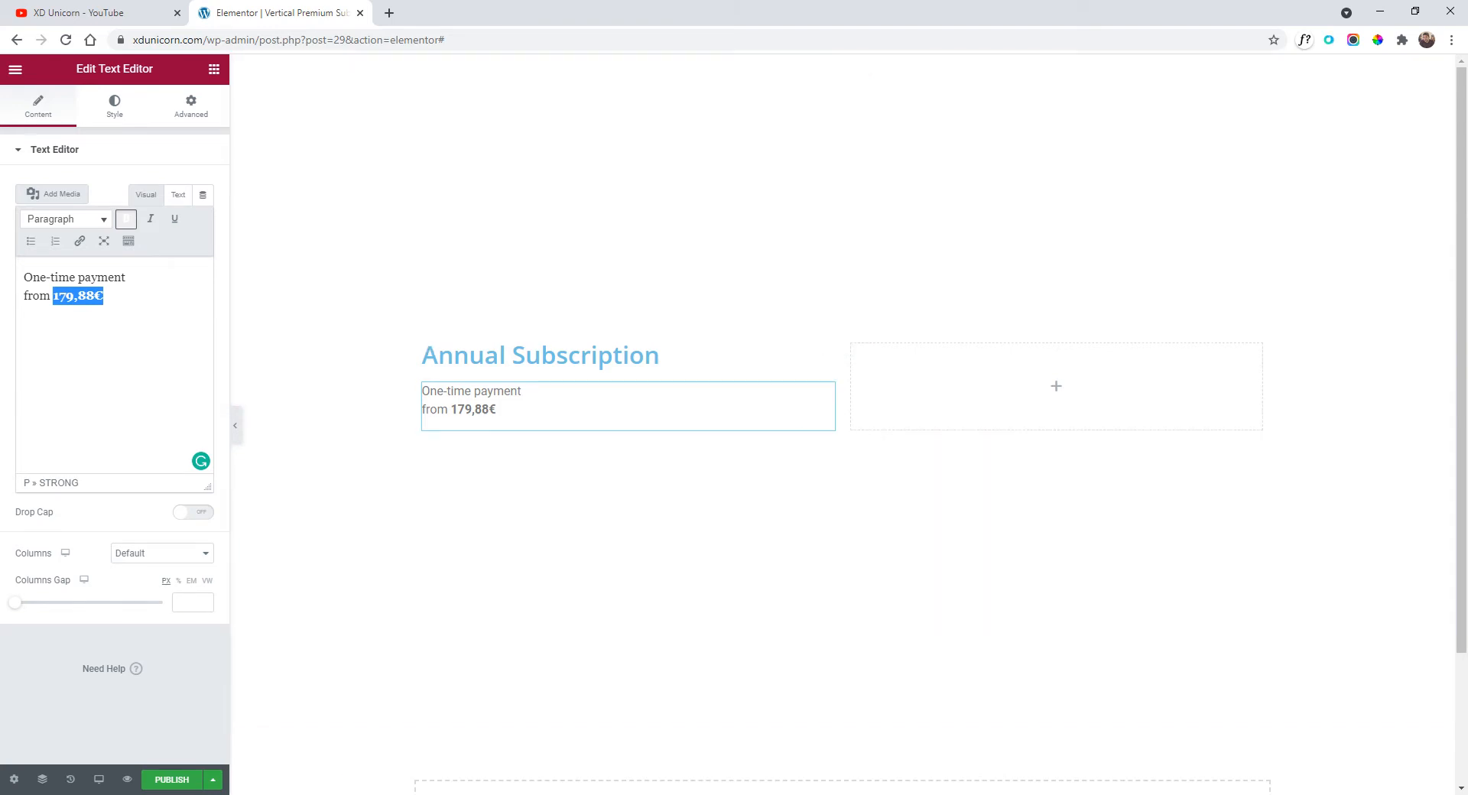
- Switch to the Adobe XD design and select the "for only" text above the annual card's price for copying
{"action": "key", "text": "alt+Tab"}
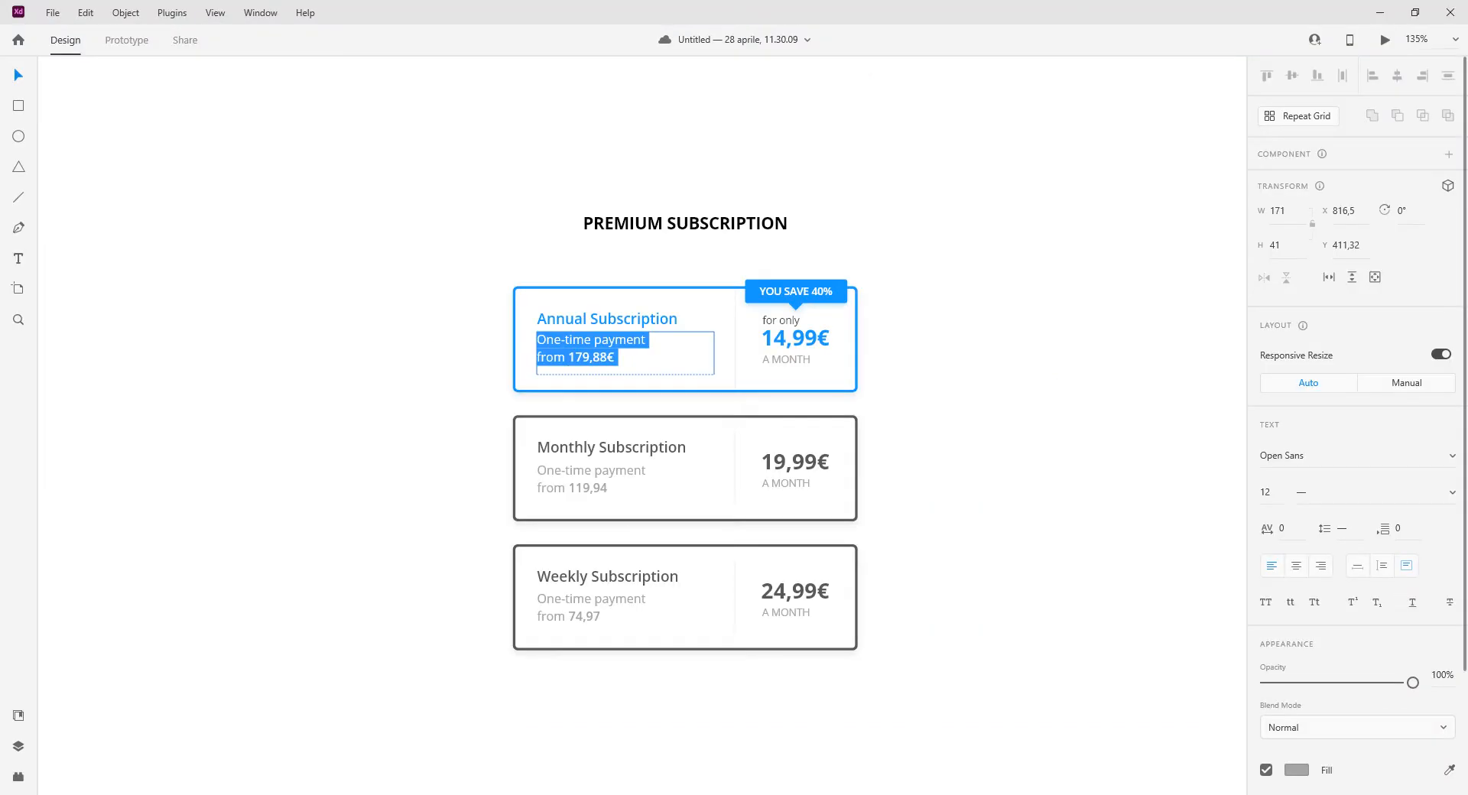
{"action": "left_click", "coordinate": [788, 319]}
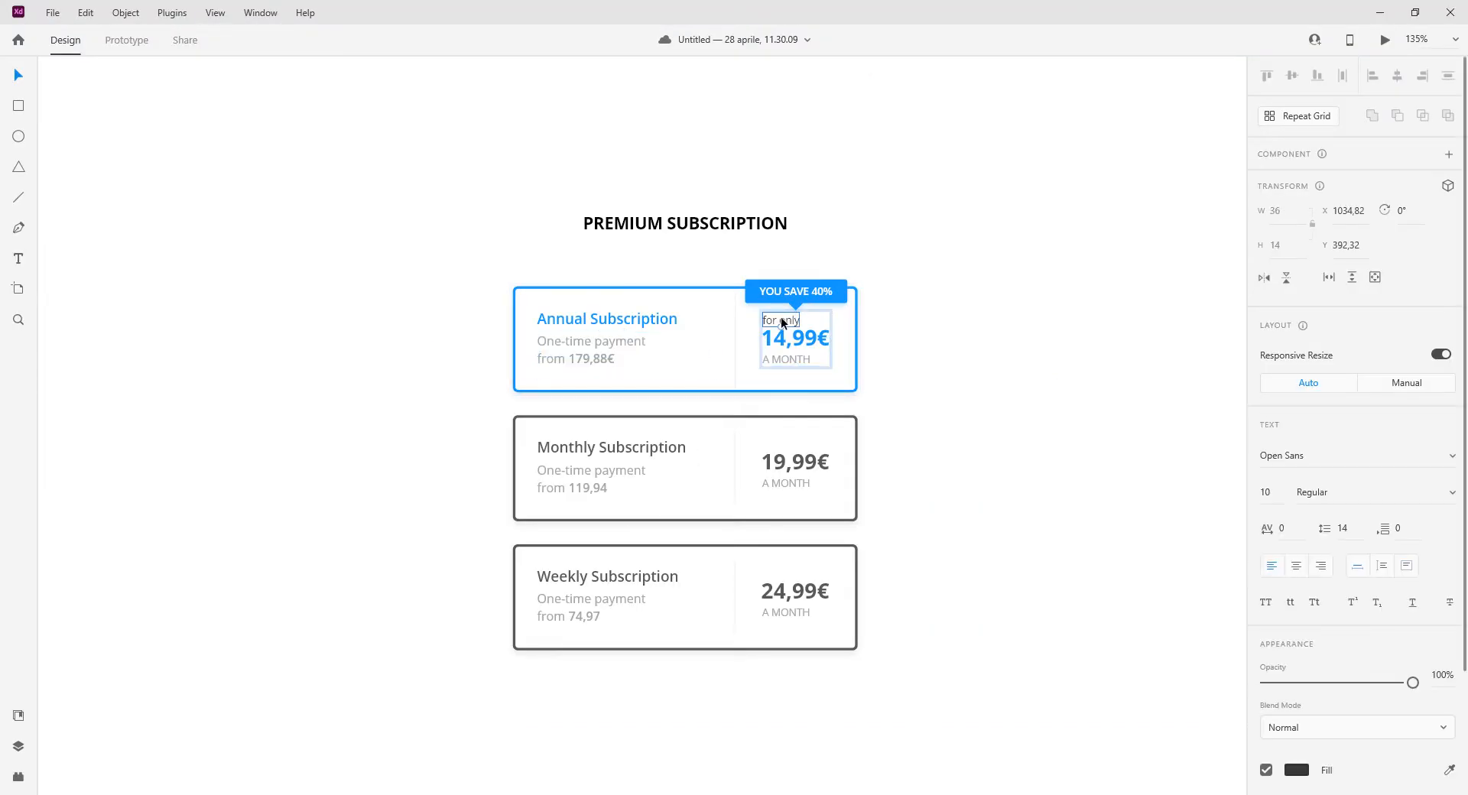
{"action": "double_click", "coordinate": [782, 322]}
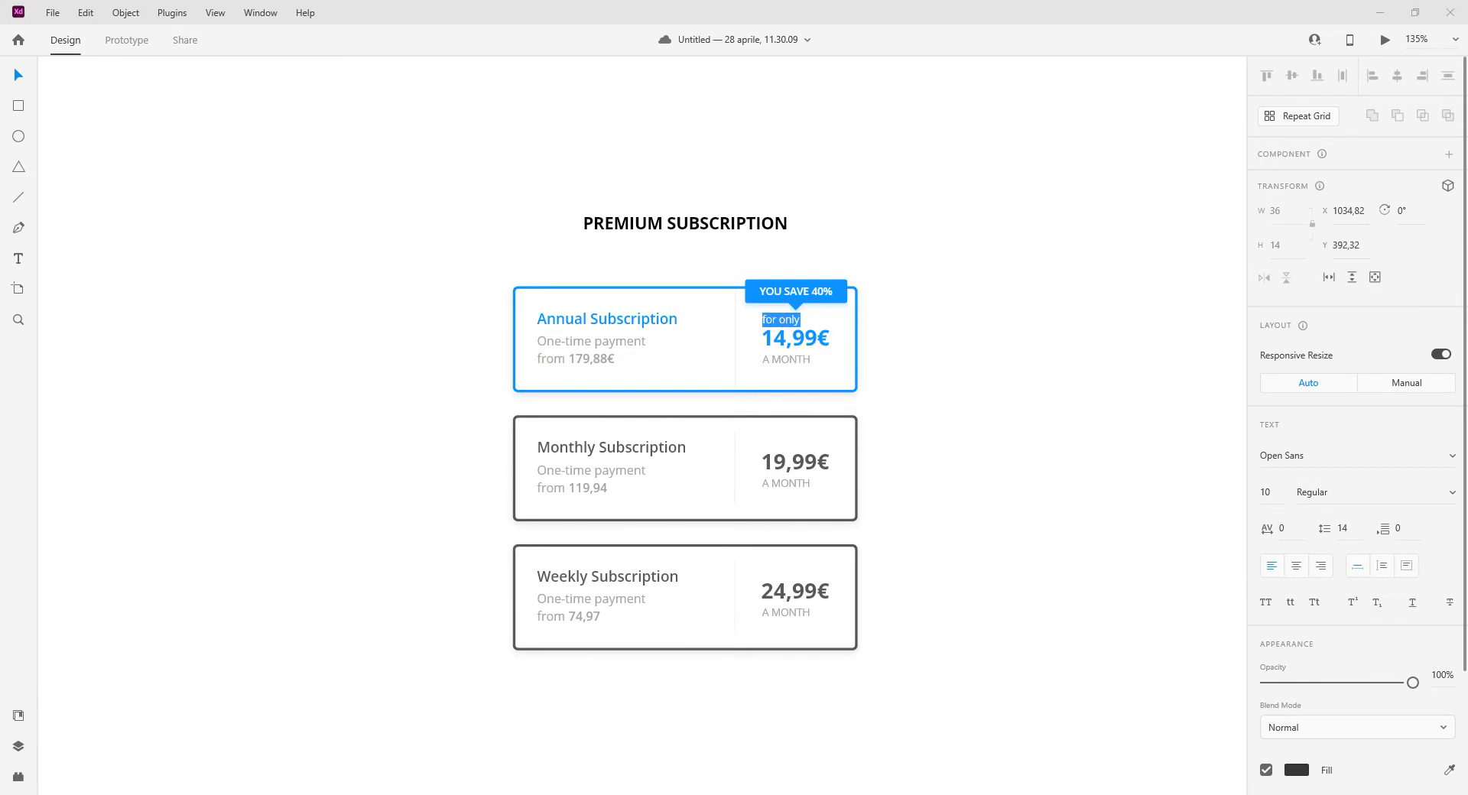
- Back in Elementor, add a Heading widget to the right inner column and title it "for only"
{"action": "key", "text": "alt+Tab"}
{"action": "left_click", "coordinate": [16, 70]}
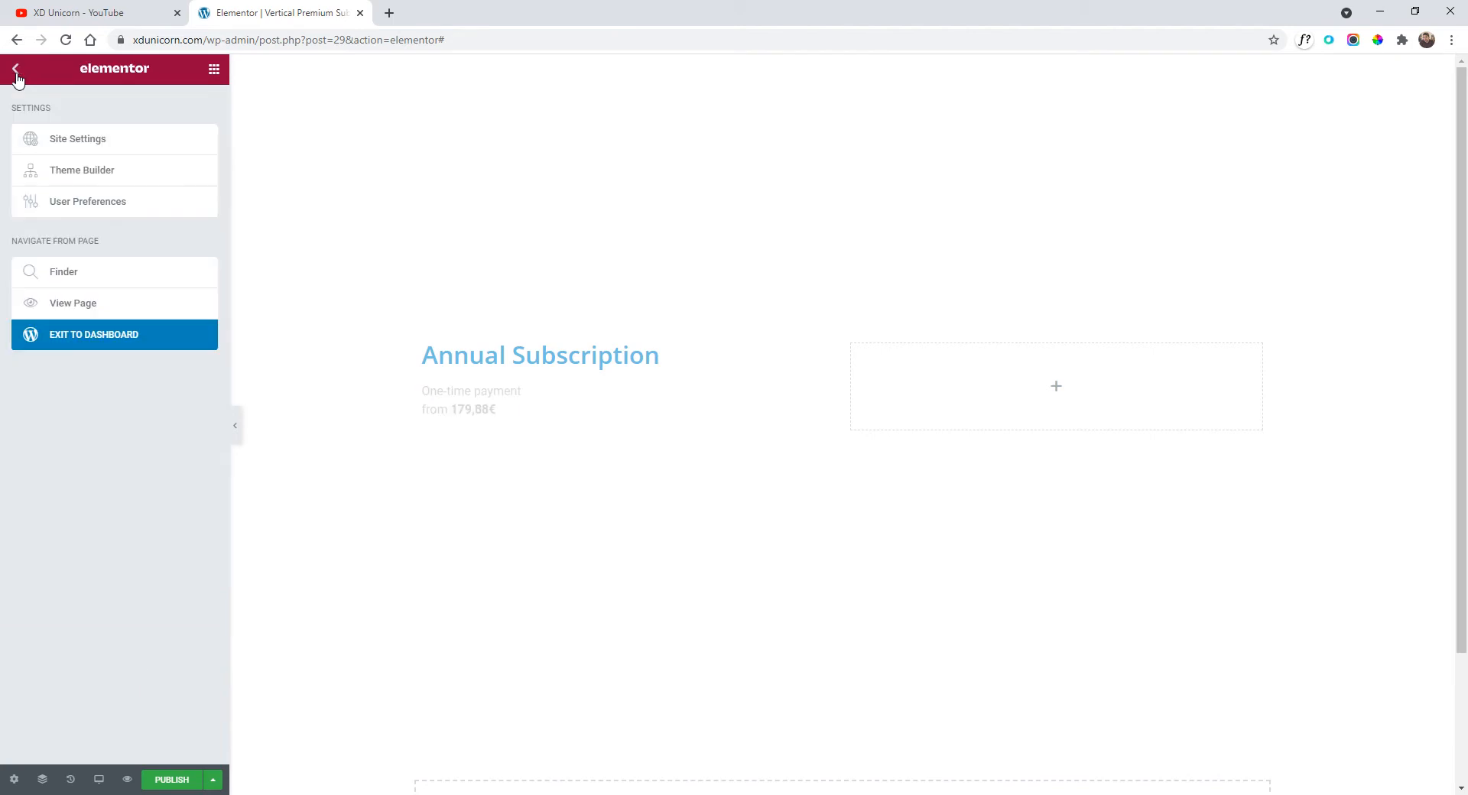
{"action": "left_click", "coordinate": [16, 71]}
{"action": "left_click_drag", "start_coordinate": [170, 213], "coordinate": [1027, 385]}
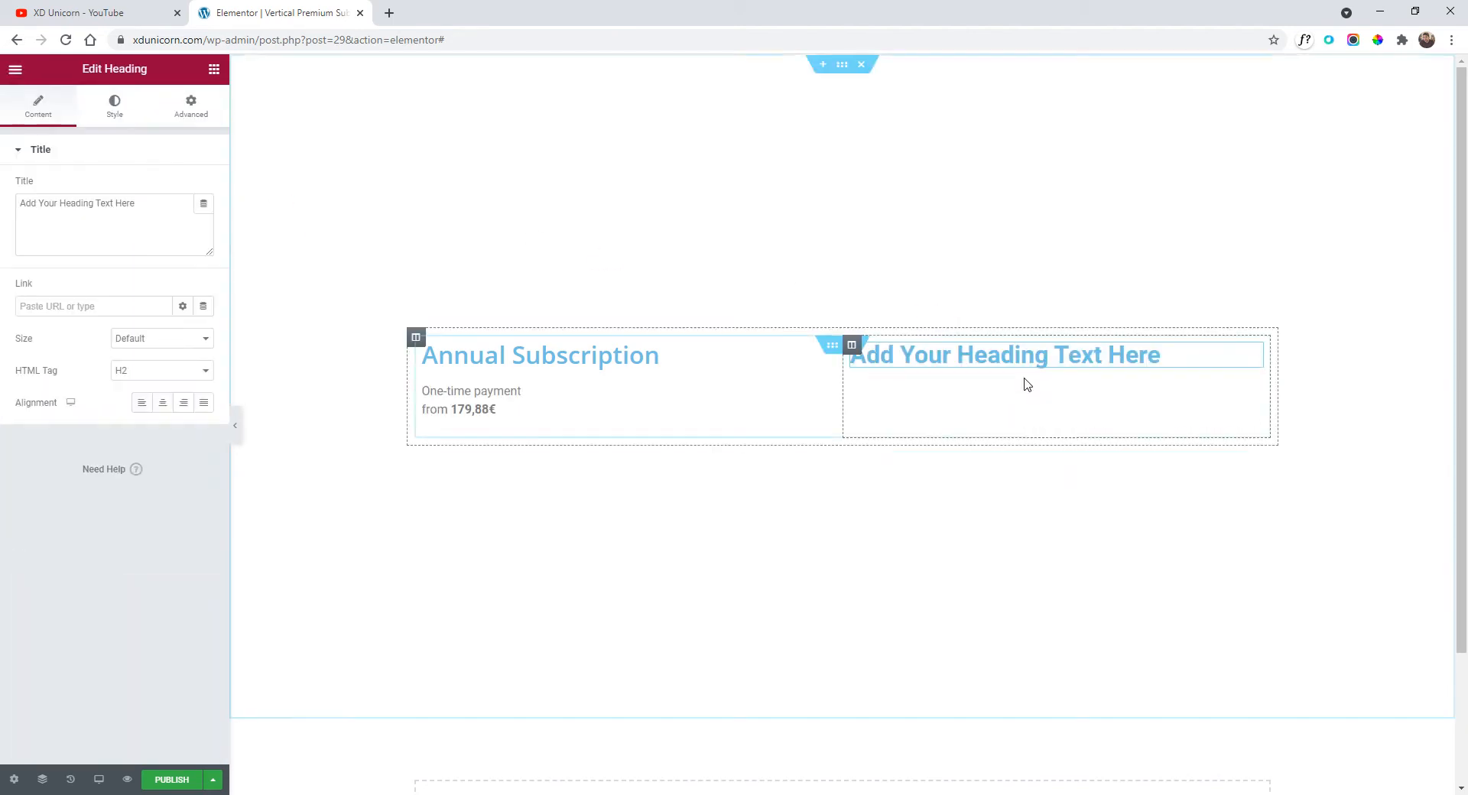
{"action": "left_click_drag", "start_coordinate": [184, 244], "coordinate": [2, 213]}
{"action": "type", "text": "for only"}
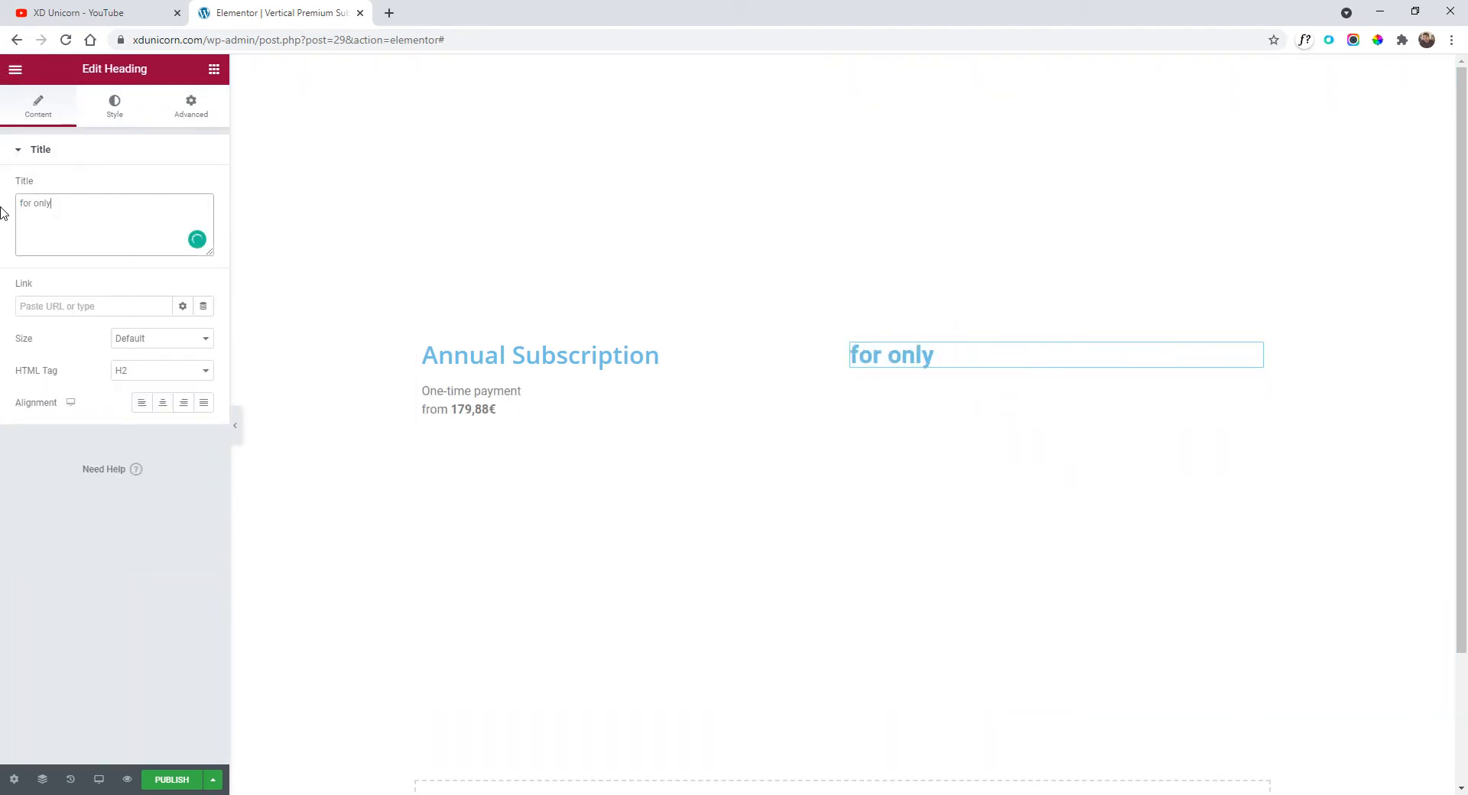
{"action": "right_click", "coordinate": [943, 360]}
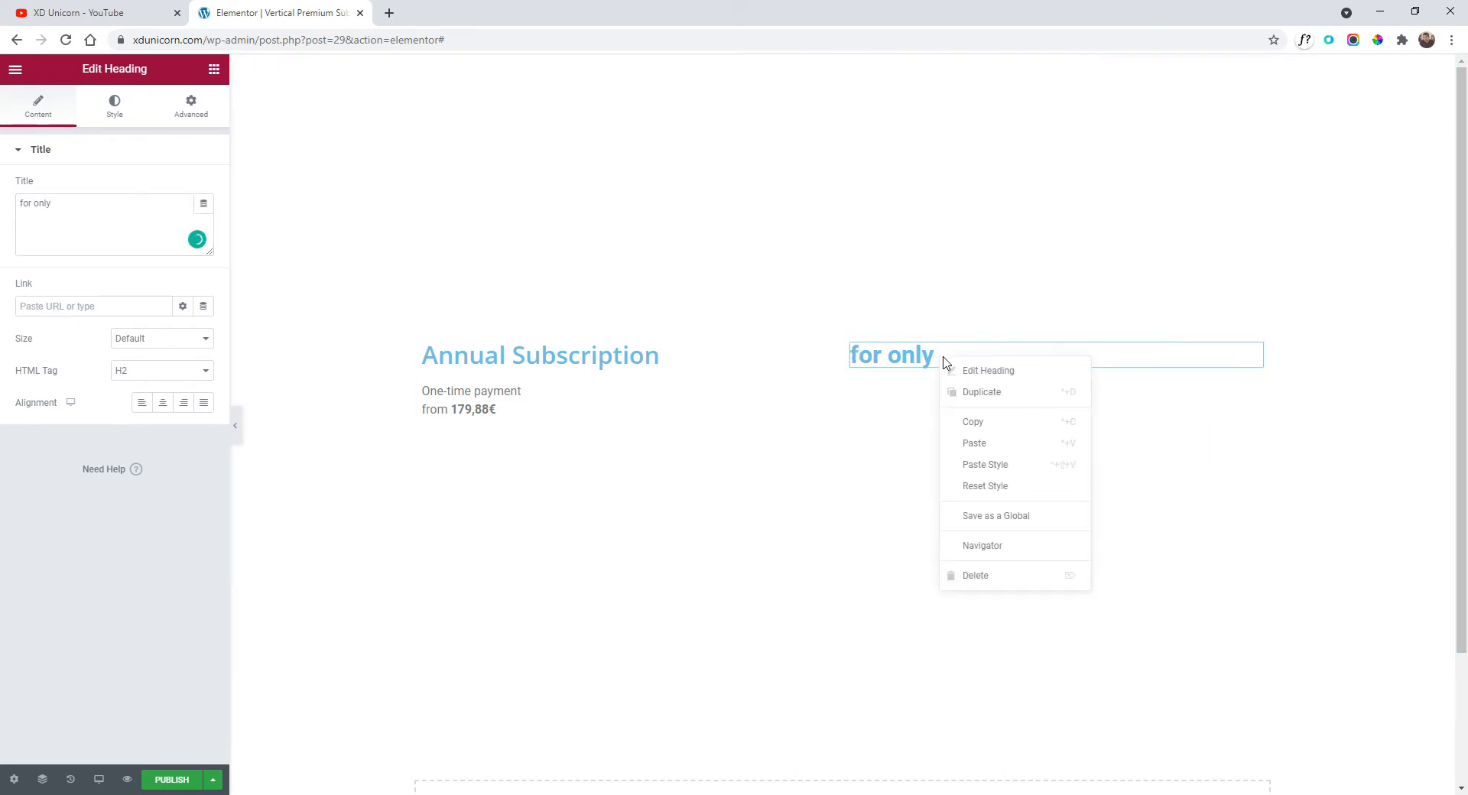
{"action": "left_click", "coordinate": [913, 355]}
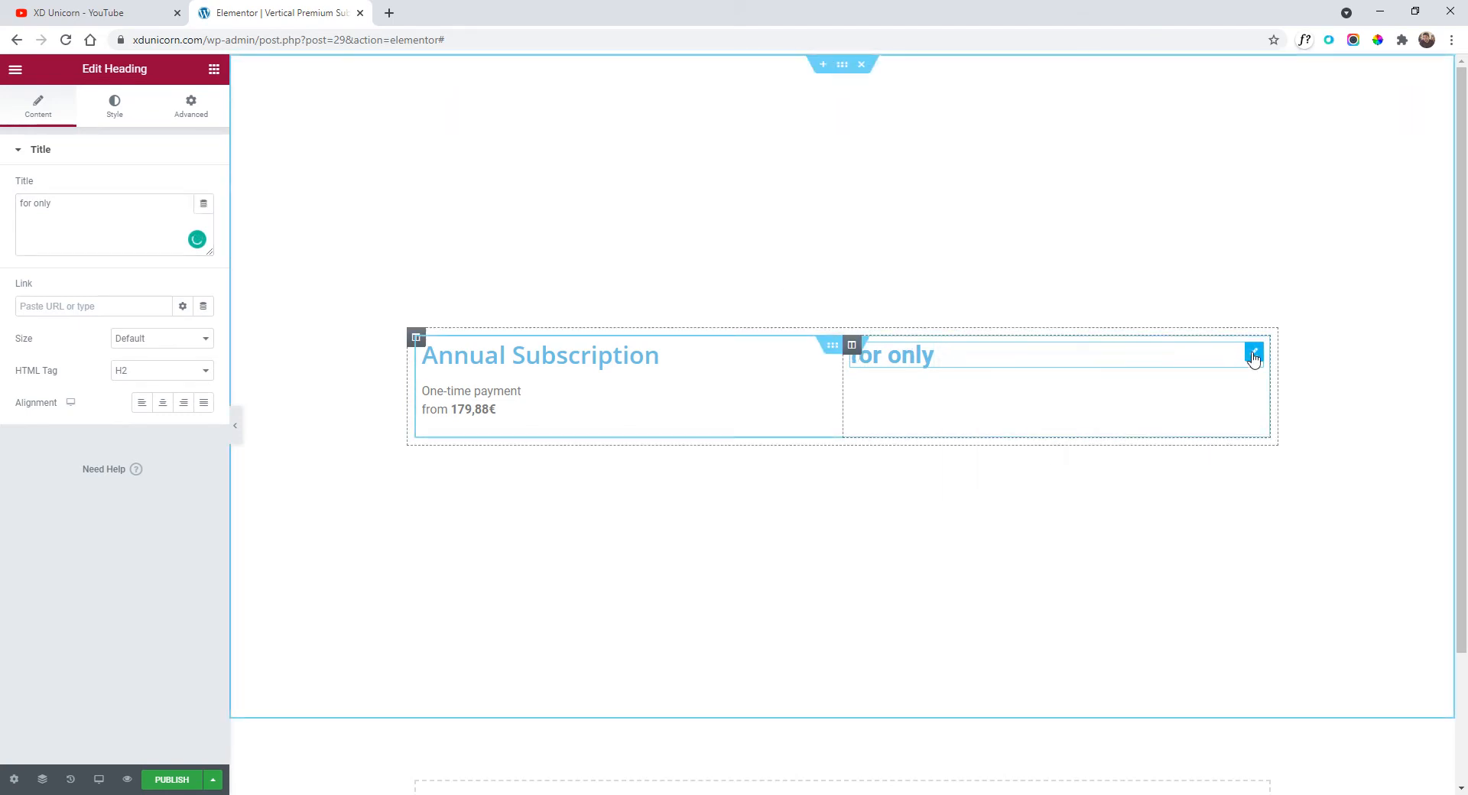
{"action": "left_click", "coordinate": [115, 111]}
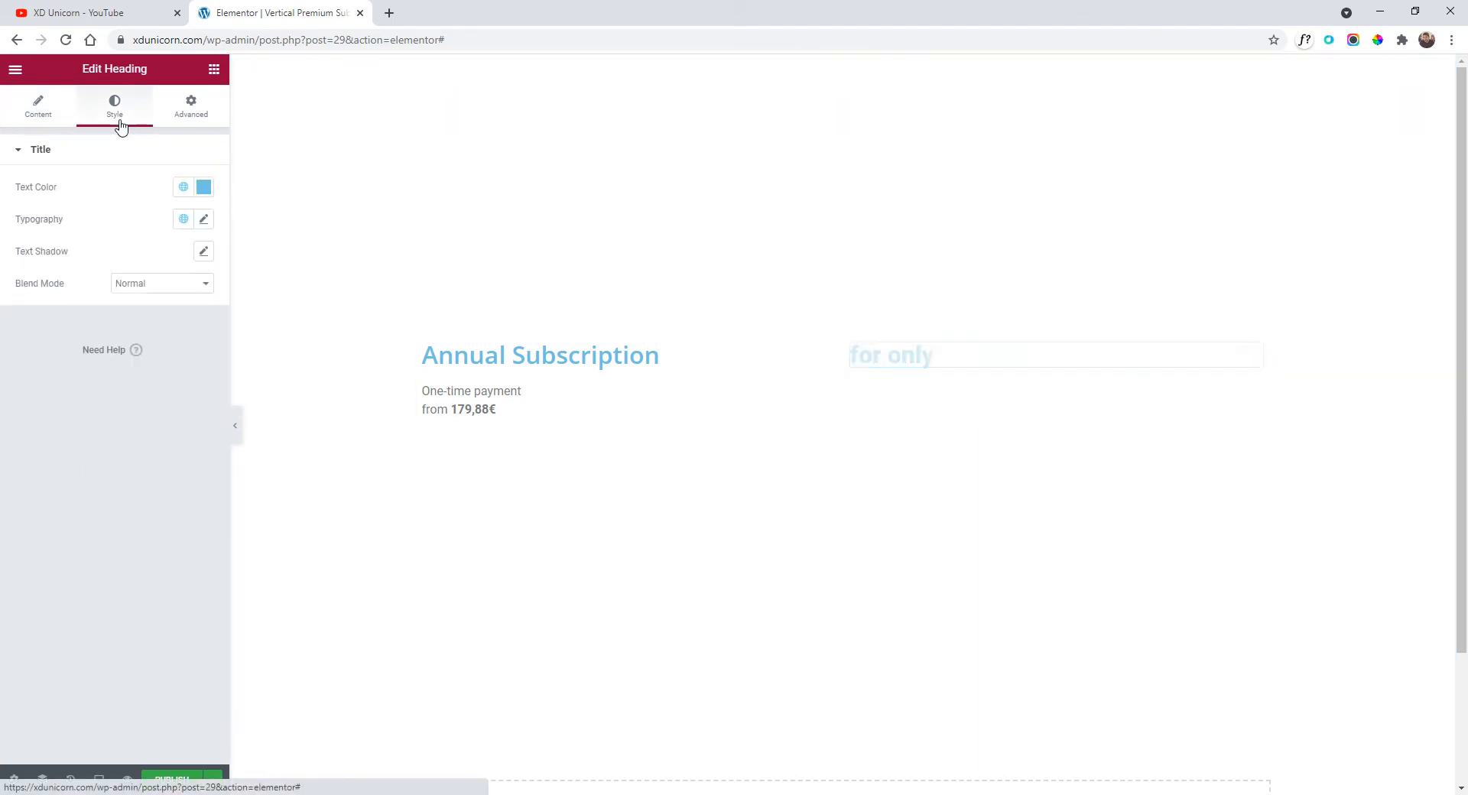
{"action": "left_click", "coordinate": [203, 221]}
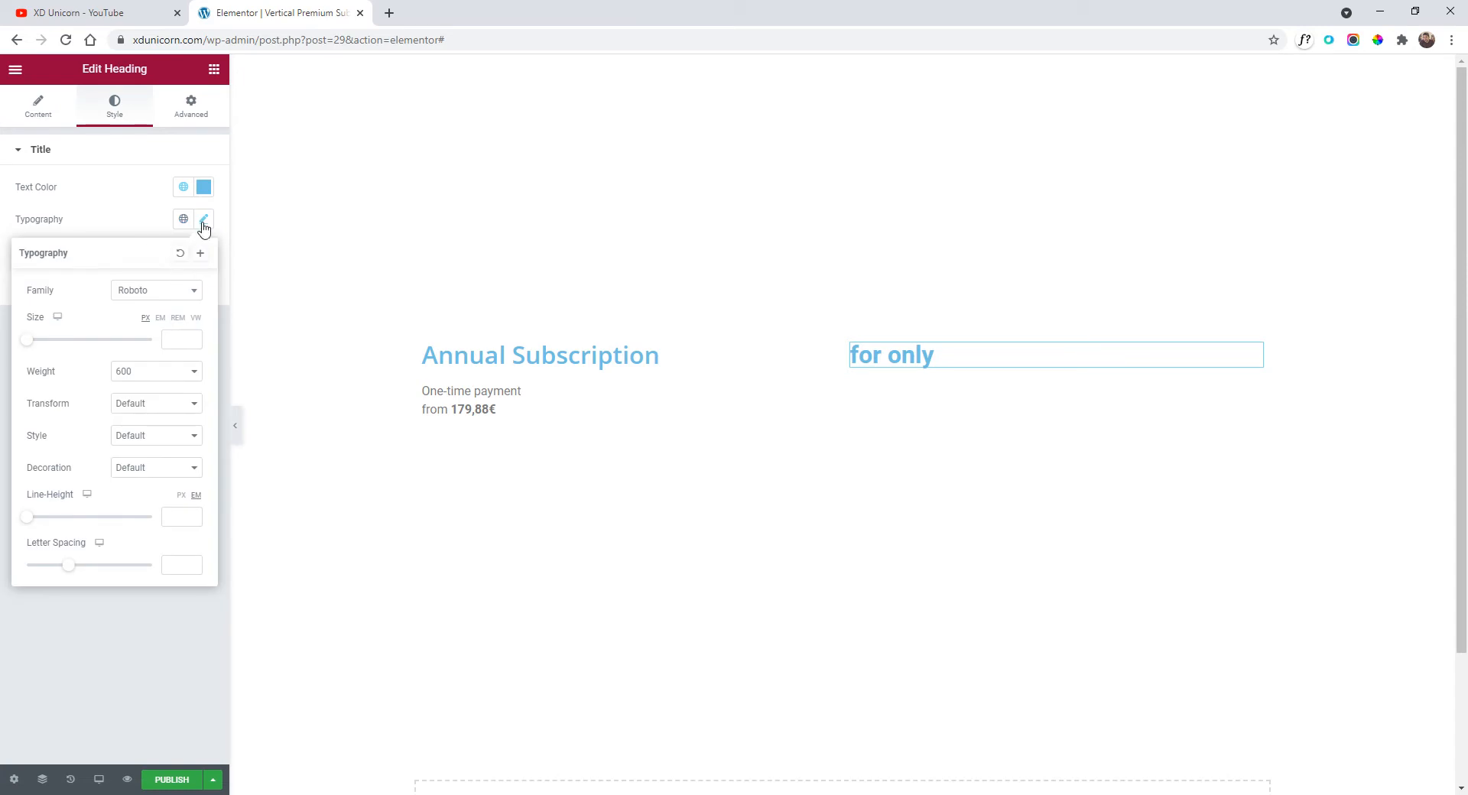
{"action": "left_click", "coordinate": [202, 225]}
{"action": "left_click", "coordinate": [207, 224]}
{"action": "left_click", "coordinate": [203, 226]}
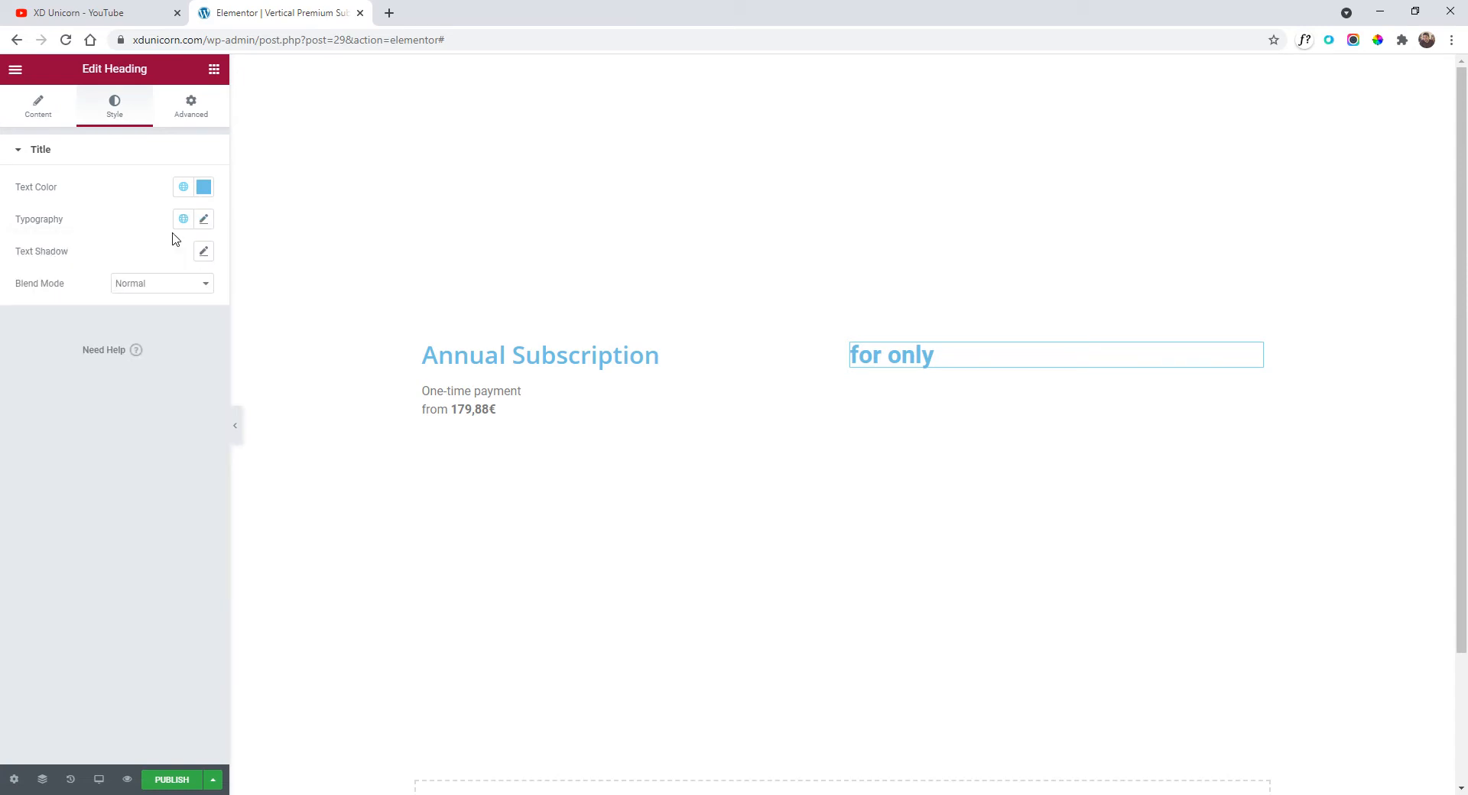
- Duplicate the "for only" heading twice so the price column holds three stacked headings
{"action": "right_click", "coordinate": [937, 366]}
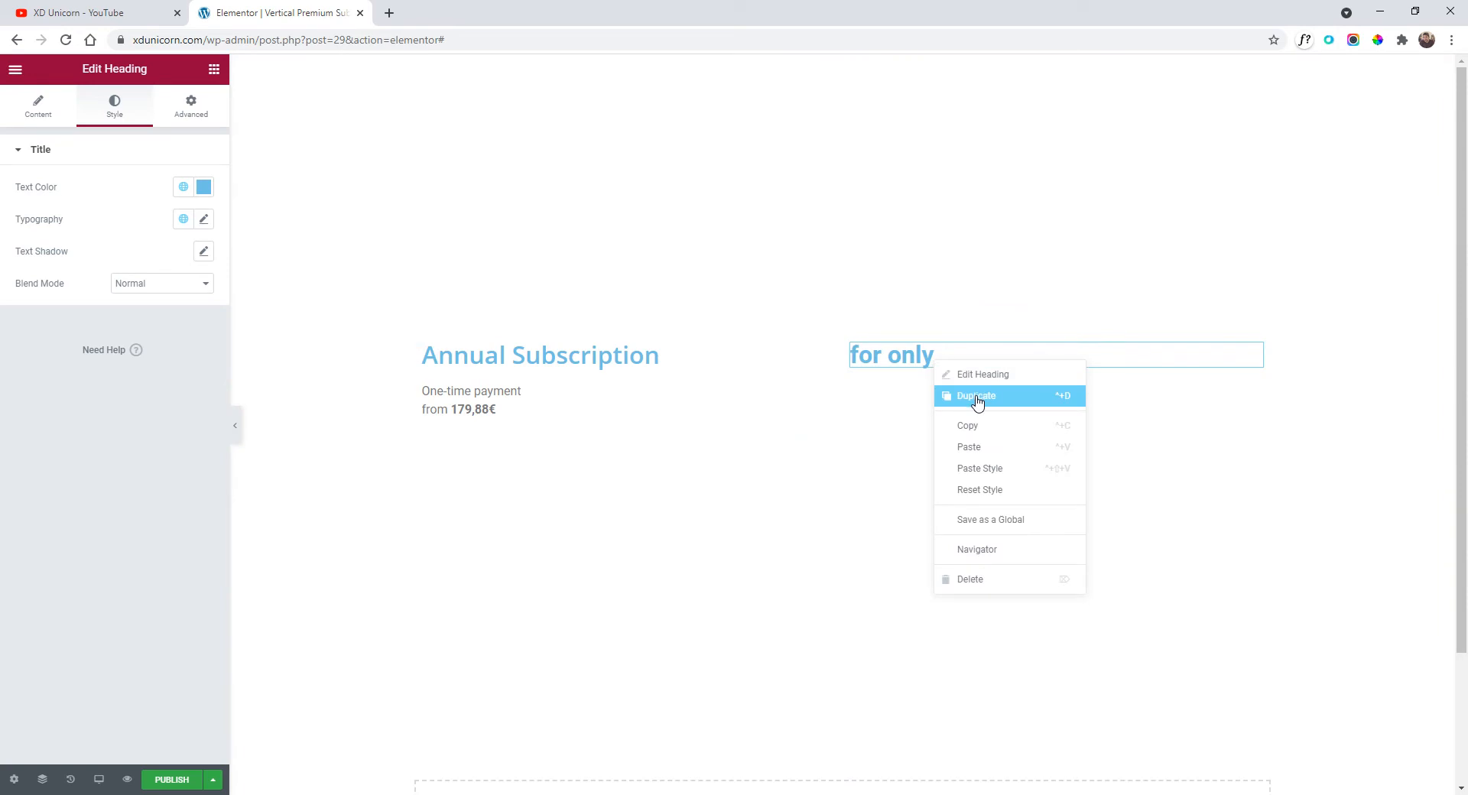
{"action": "left_click", "coordinate": [974, 396]}
{"action": "right_click", "coordinate": [927, 393]}
{"action": "left_click", "coordinate": [976, 429]}
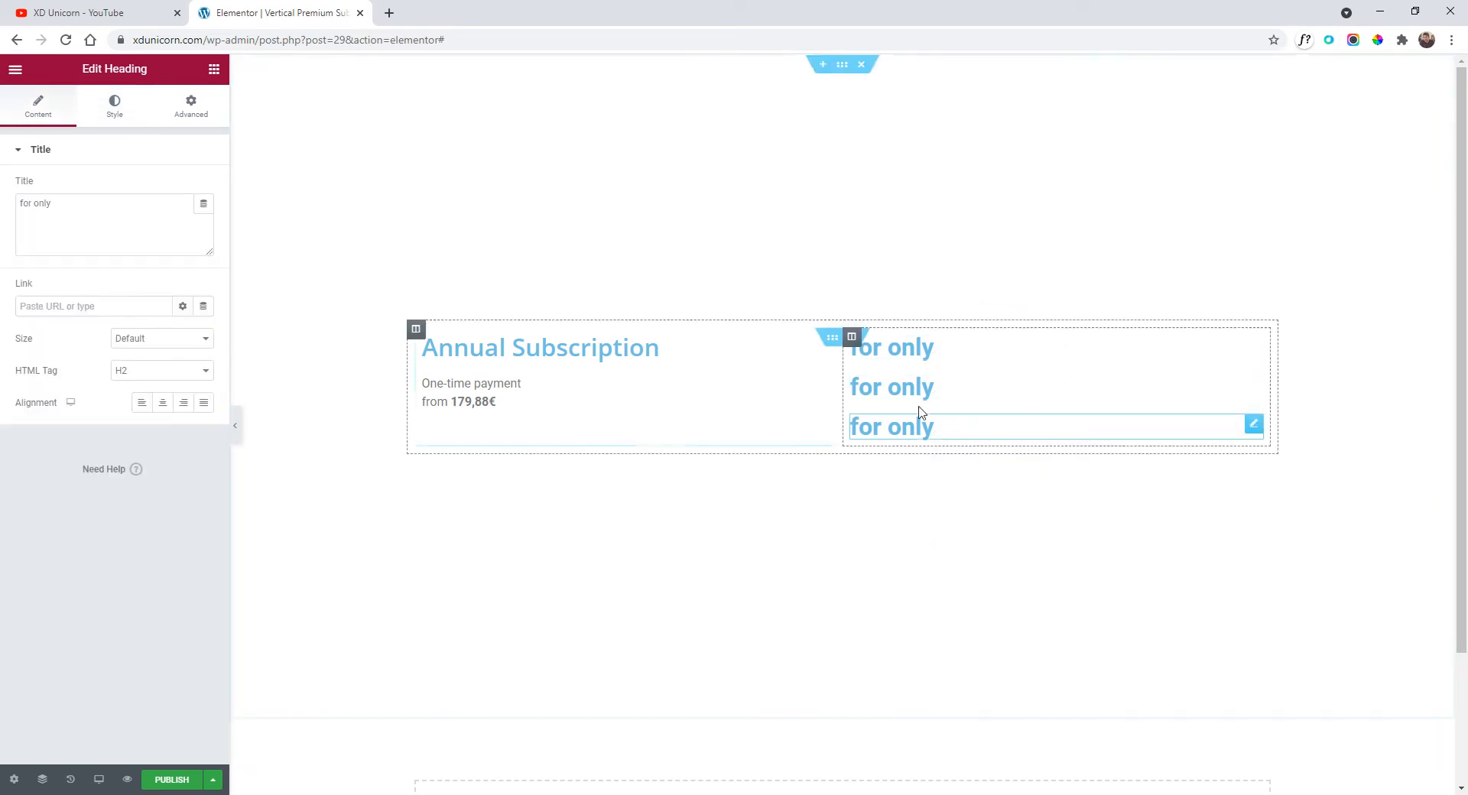
- Change the middle heading's text to "14,99€" and the lowest heading's text to "a month"
{"action": "triple_click", "coordinate": [901, 390]}
{"action": "type", "text": "14,99 €"}
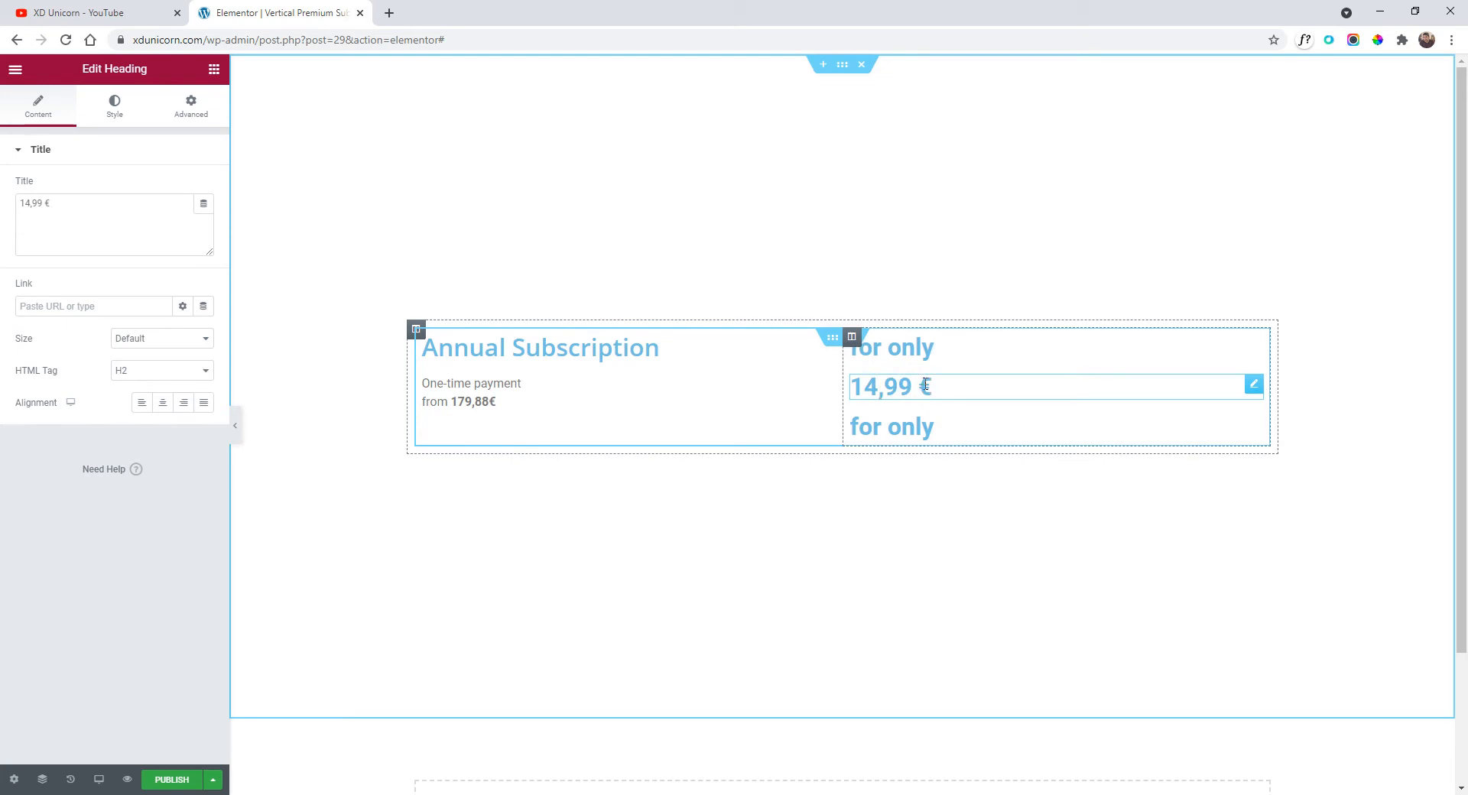
{"action": "triple_click", "coordinate": [925, 427]}
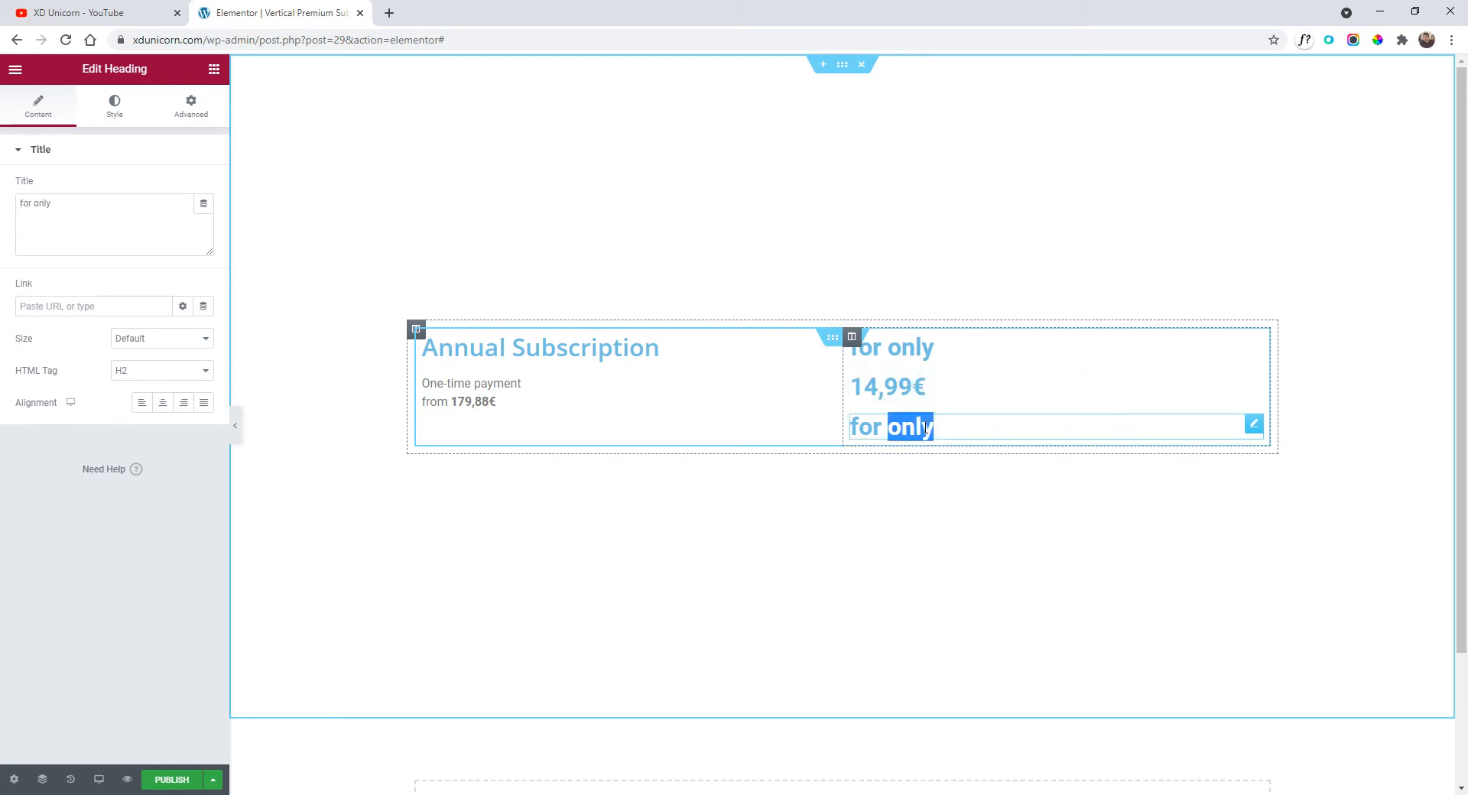
{"action": "type", "text": "a month"}
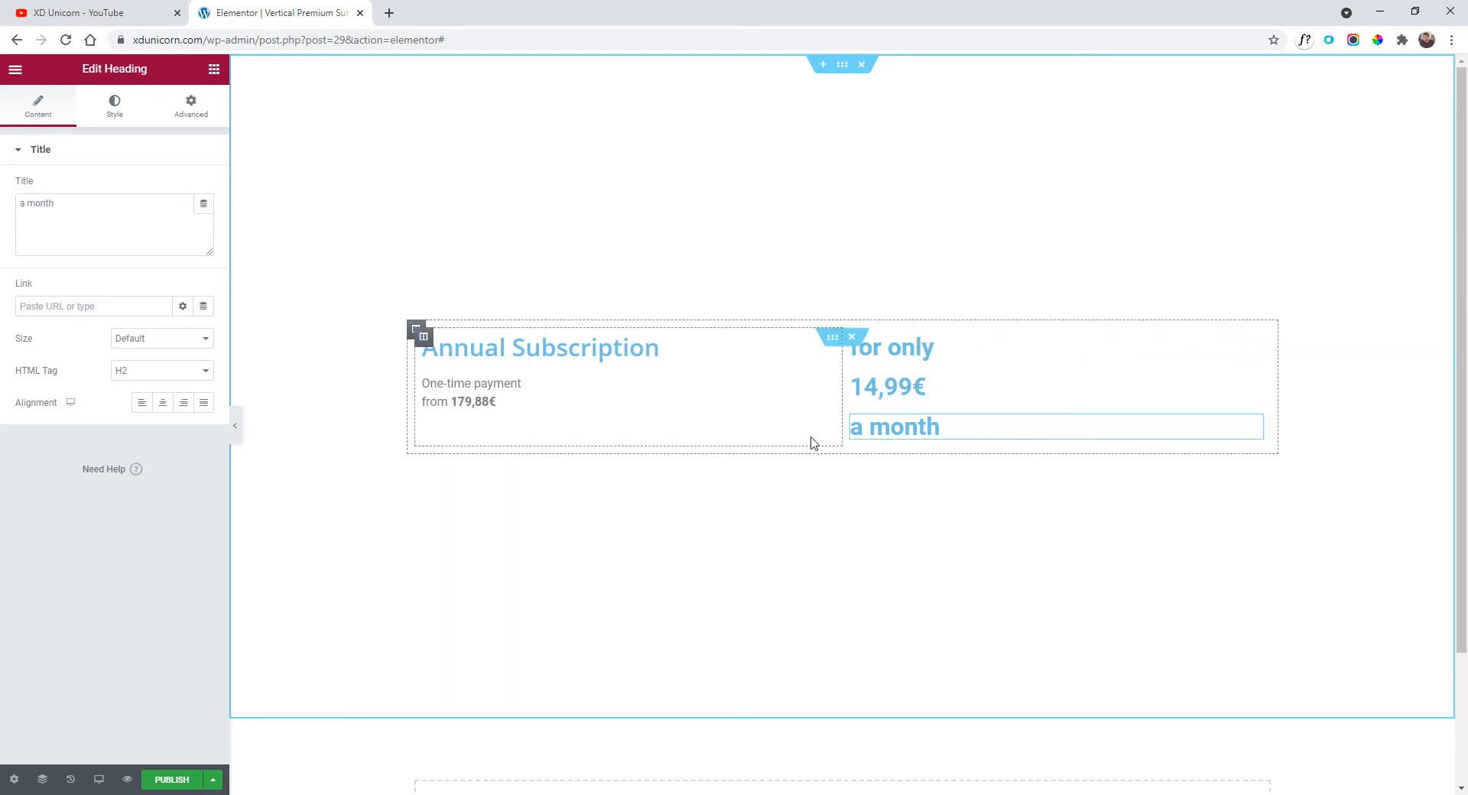
- Select the inner section holding the card texts, switch to Adobe XD and examine the annual card's outline
{"action": "left_click", "coordinate": [827, 344]}
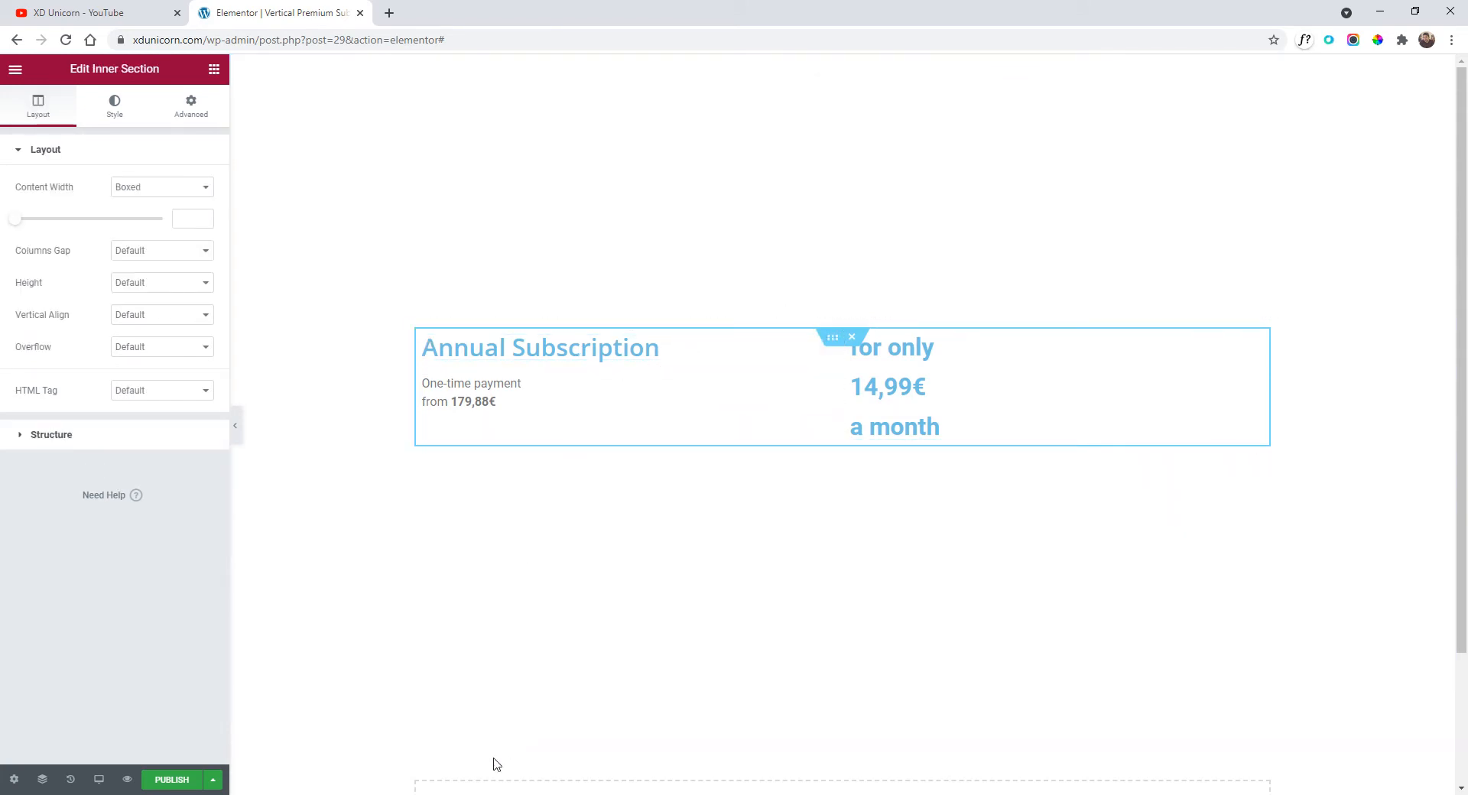
{"action": "left_click", "coordinate": [492, 794]}
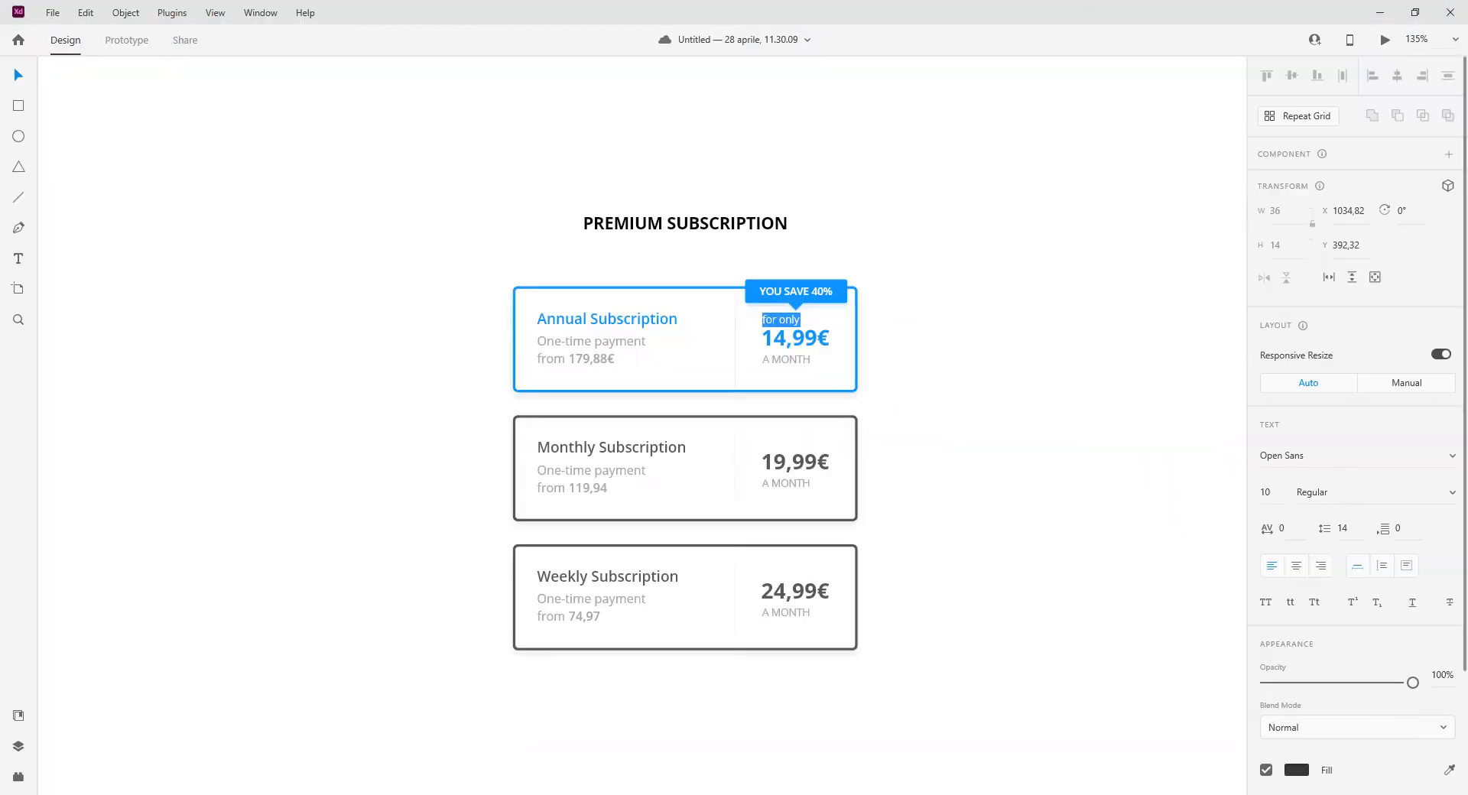
{"action": "key", "text": "Escape"}
{"action": "left_click", "coordinate": [673, 387]}
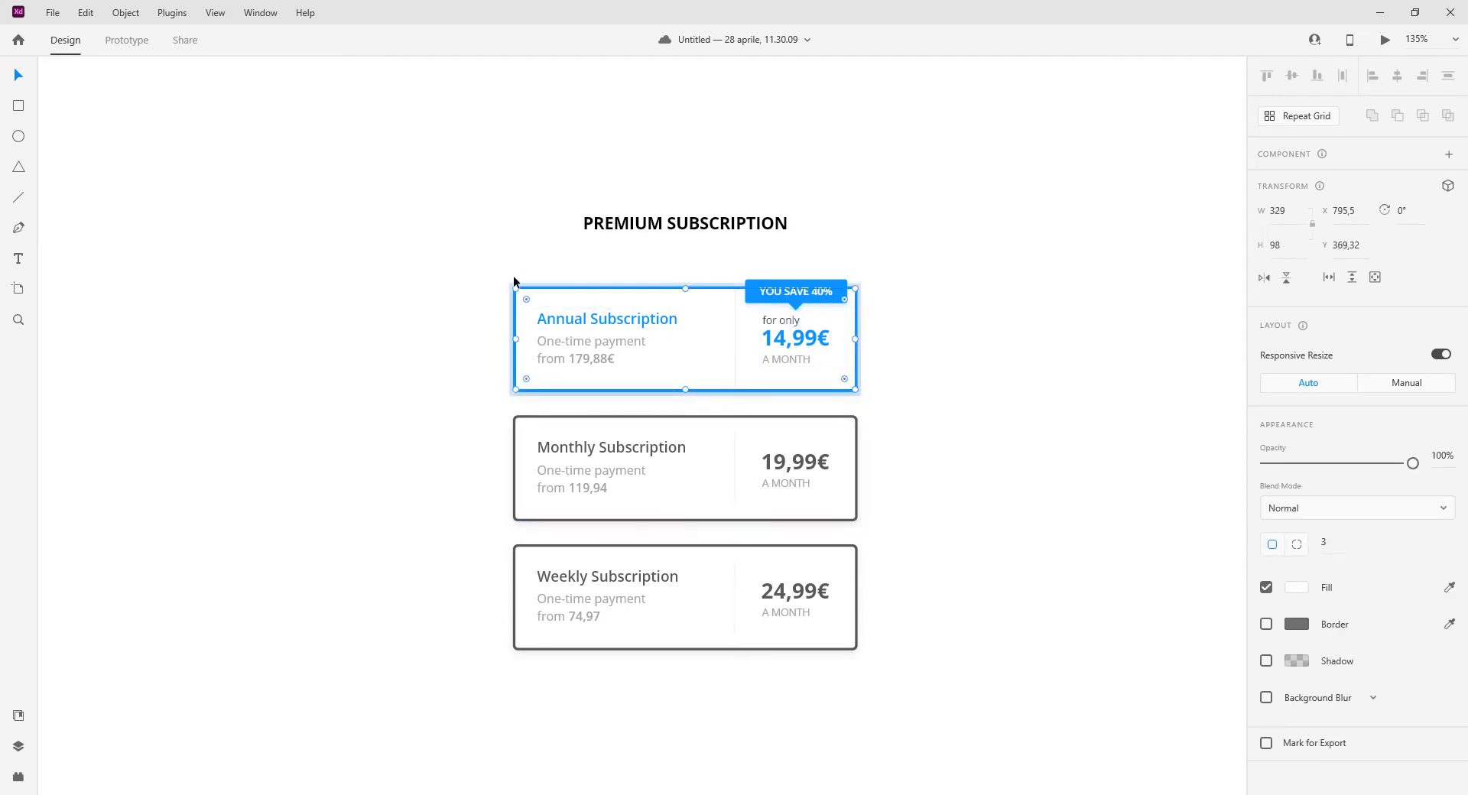
{"action": "left_click", "coordinate": [888, 386]}
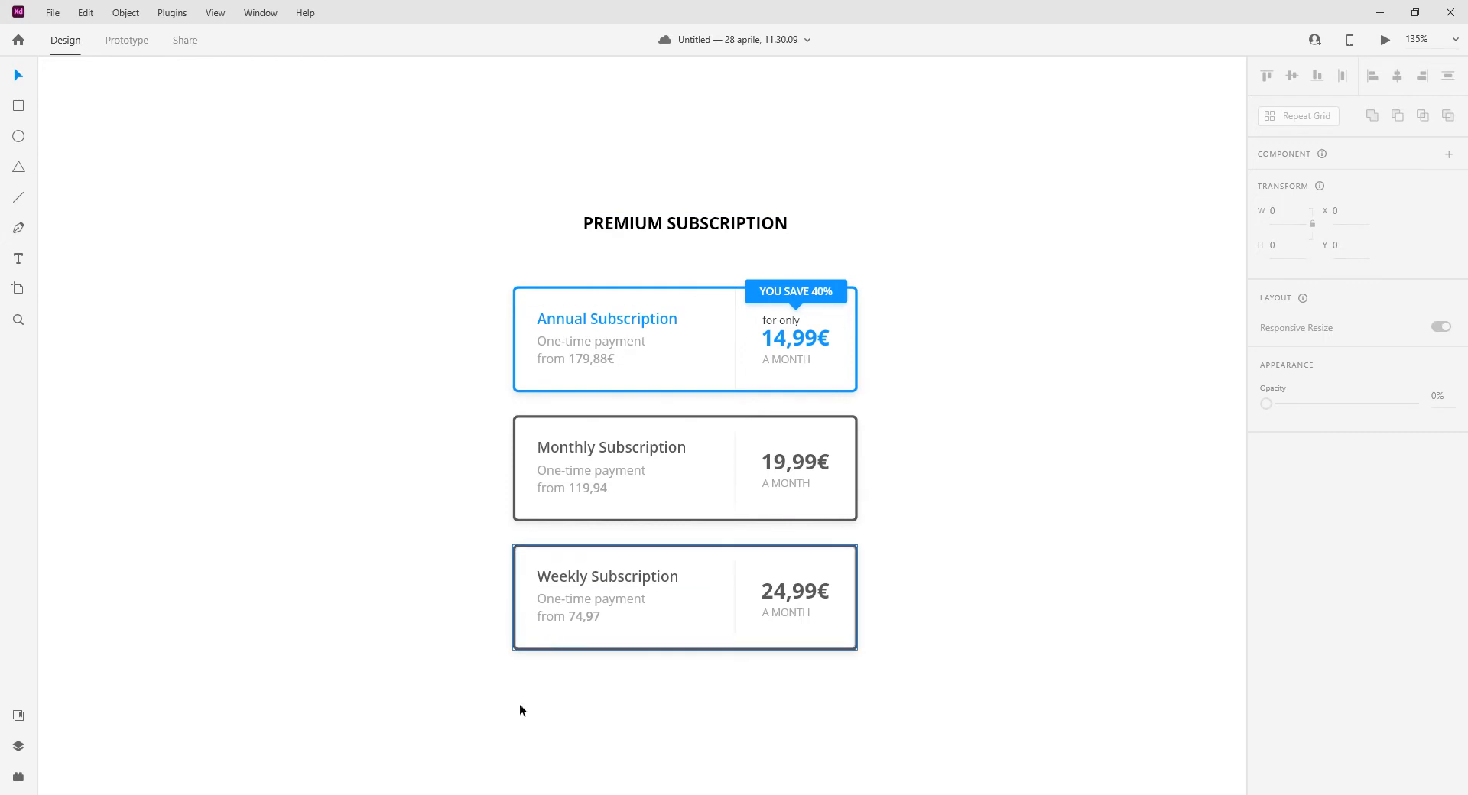
- Back in Elementor, give the inner section a solid border with a width of 4 and a radius of 8 px on all sides
{"action": "left_click", "coordinate": [468, 794]}
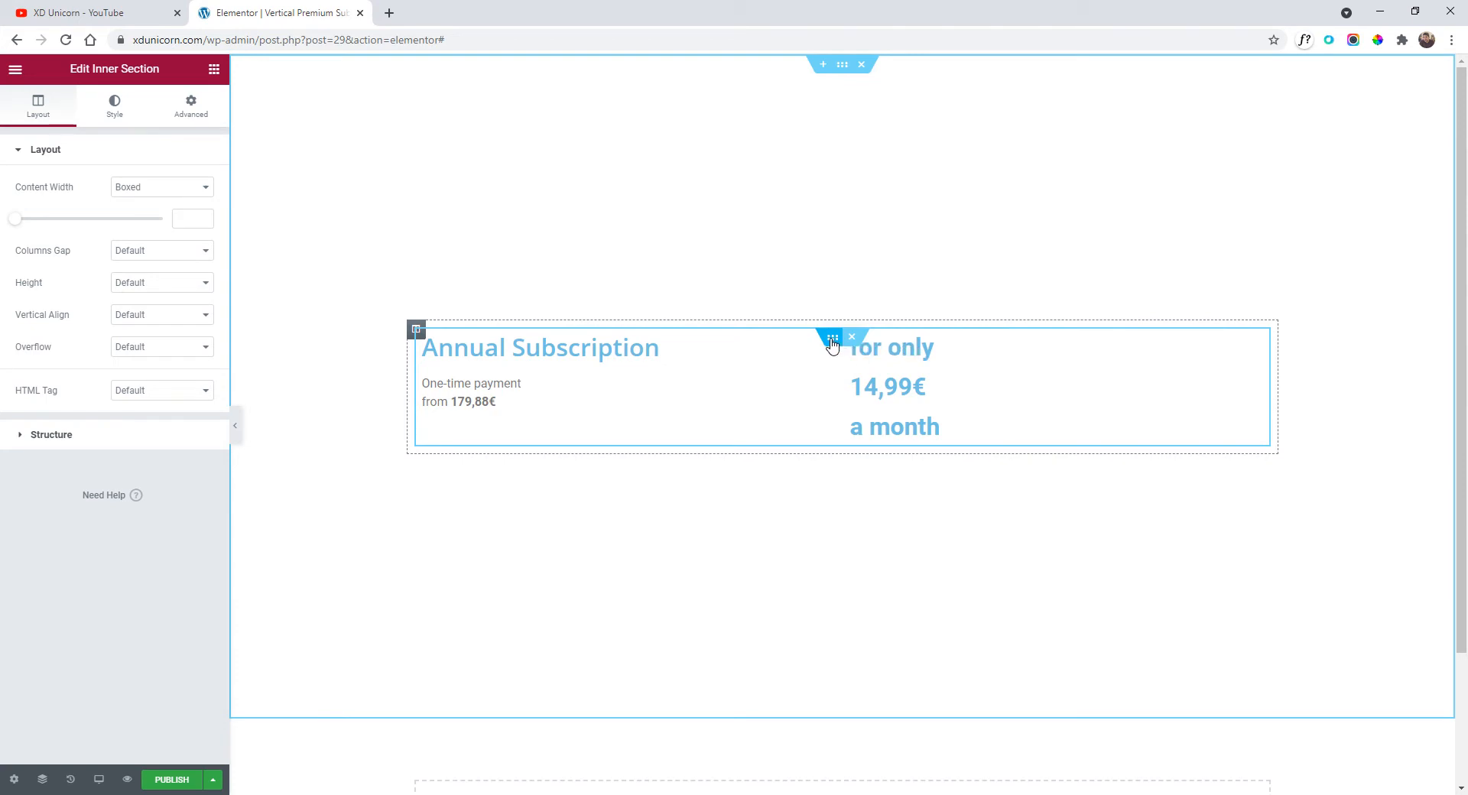
{"action": "left_click", "coordinate": [112, 109]}
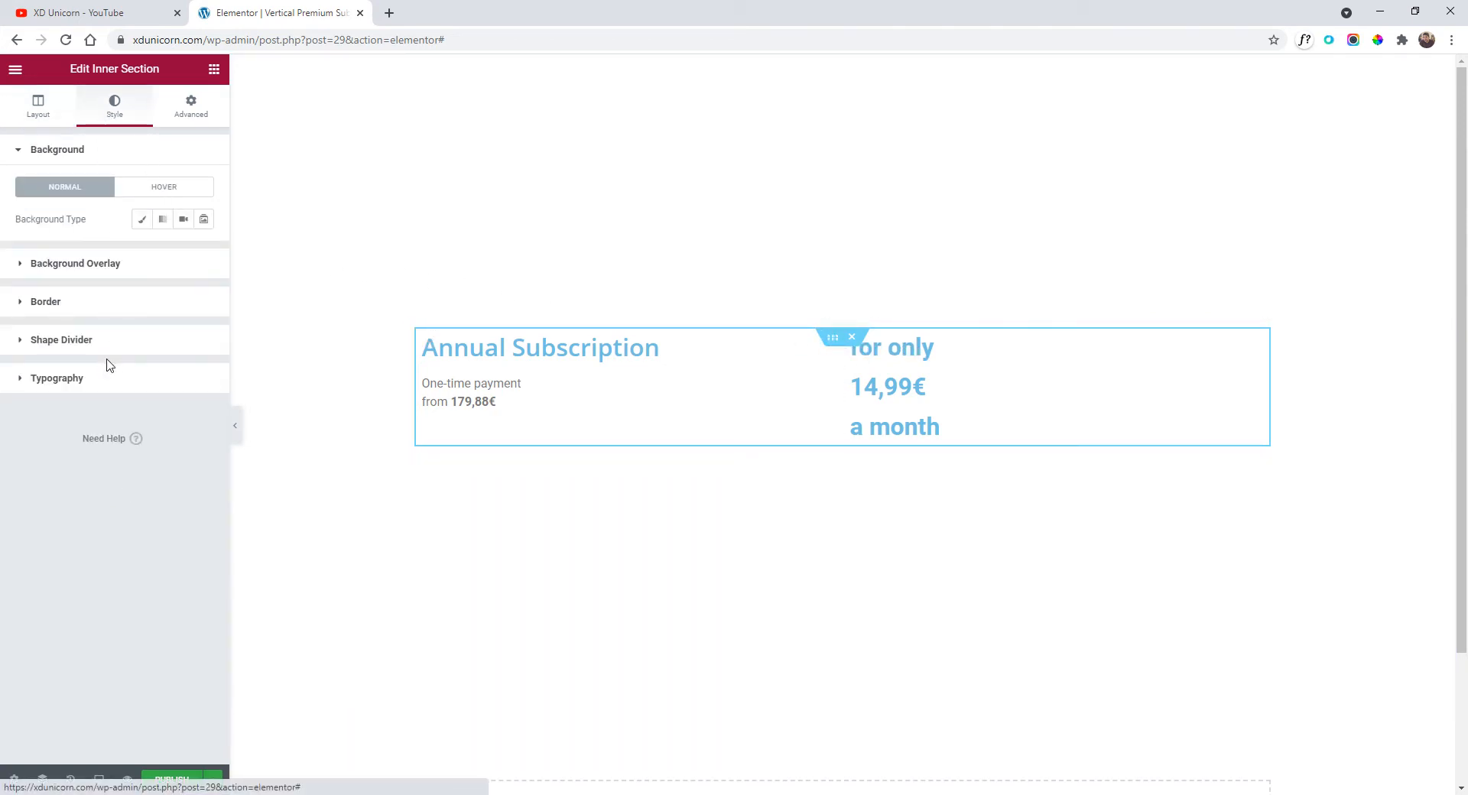
{"action": "left_click", "coordinate": [86, 306]}
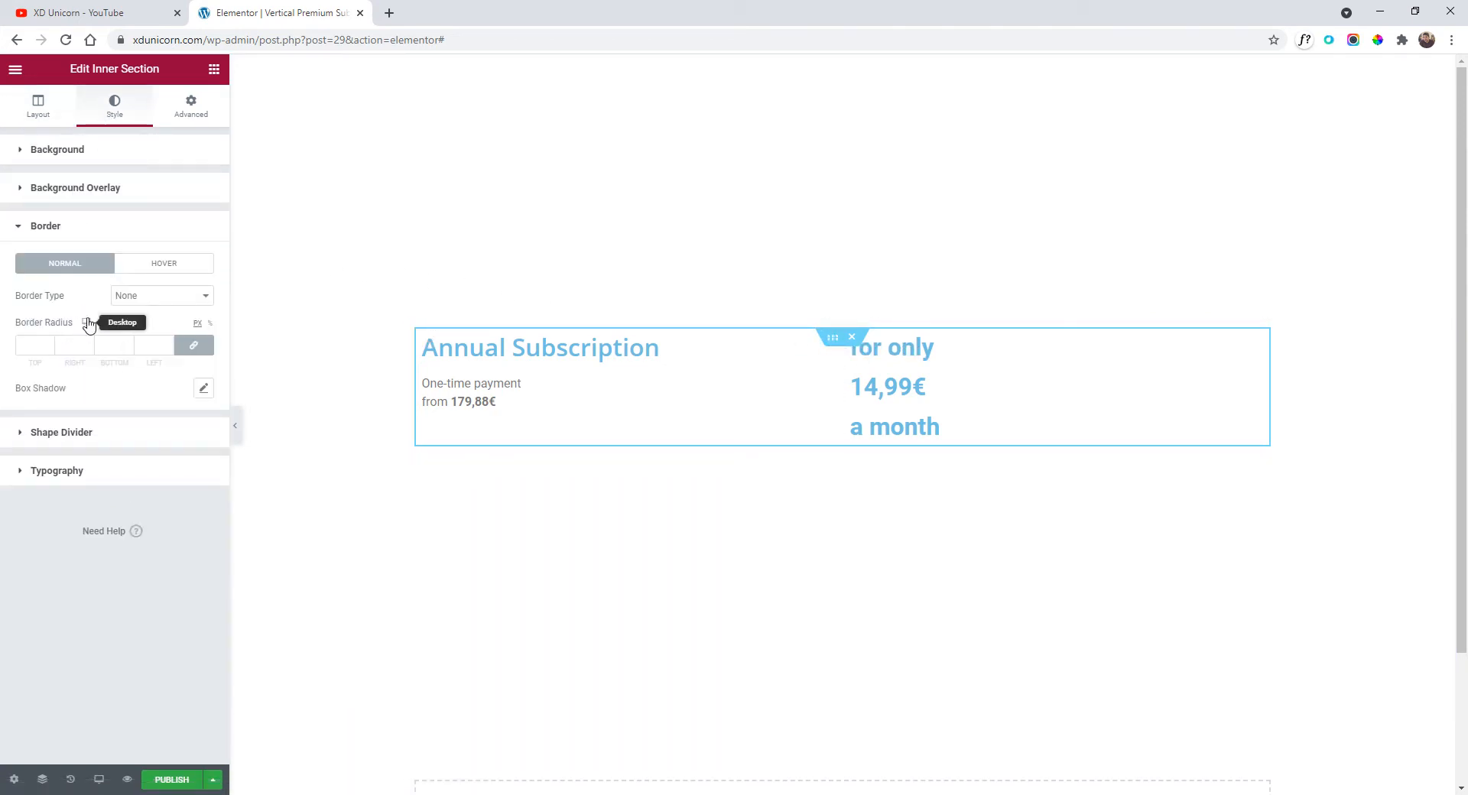
{"action": "left_click", "coordinate": [126, 298]}
{"action": "left_click", "coordinate": [158, 325]}
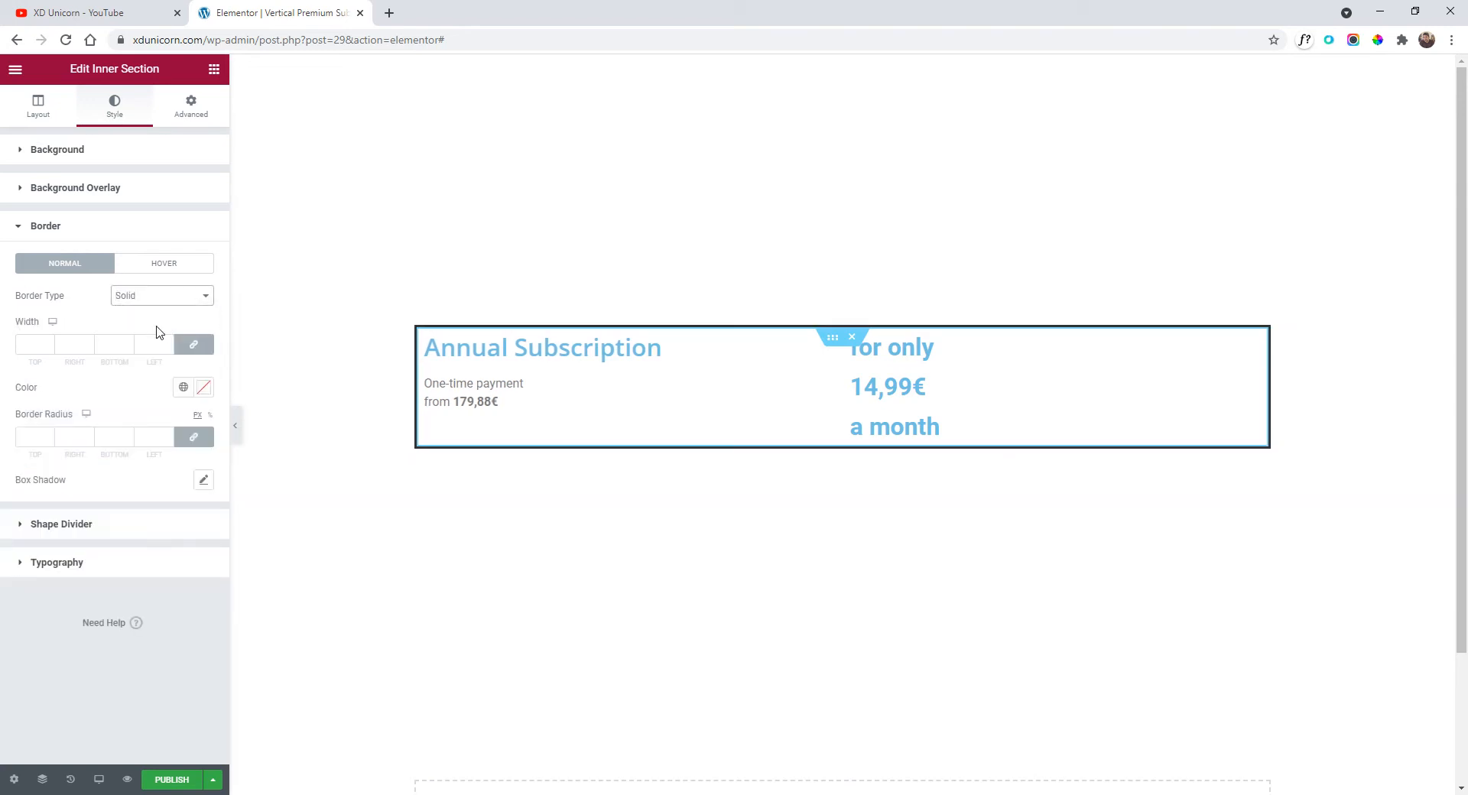
{"action": "left_click", "coordinate": [49, 343]}
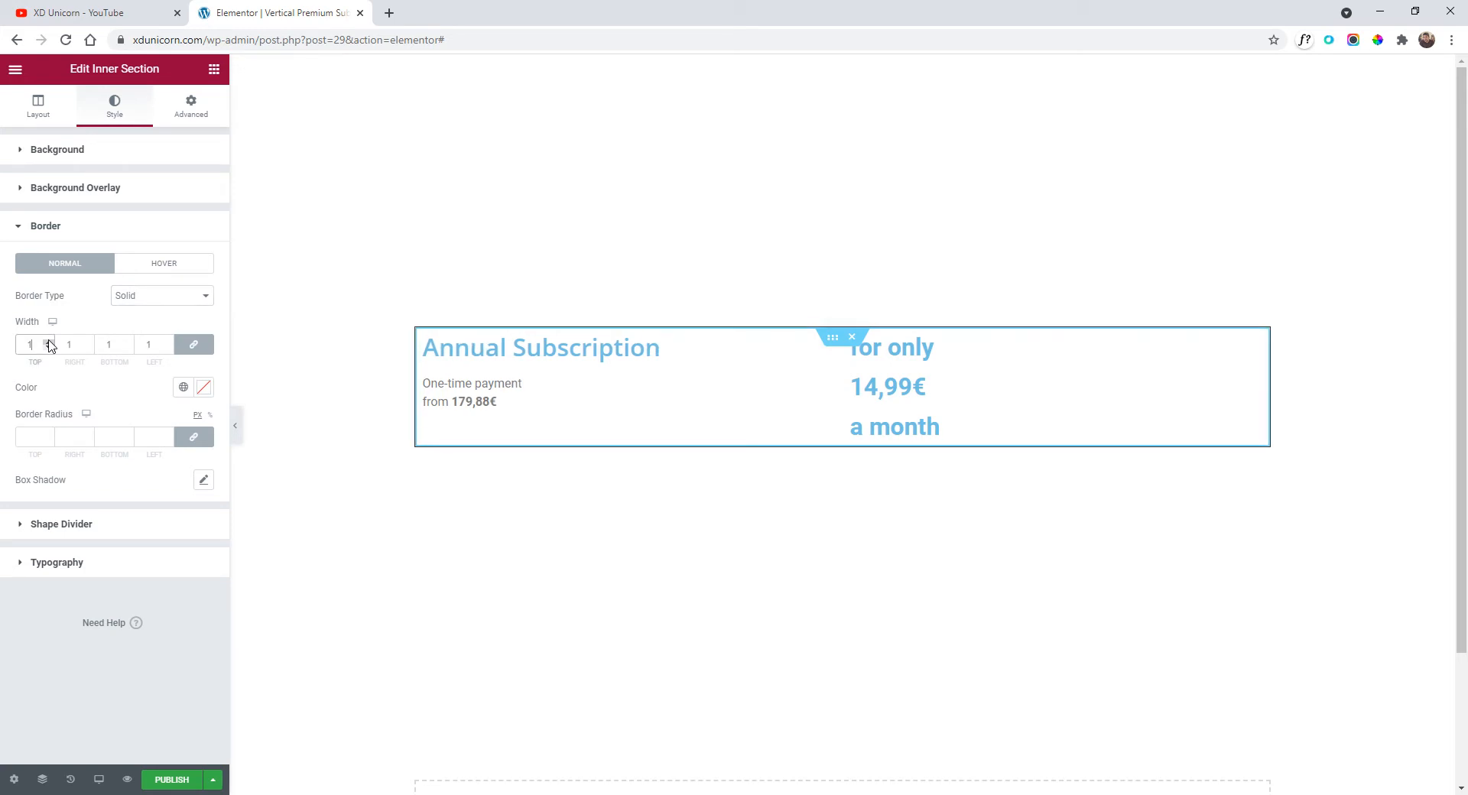
{"action": "left_click", "coordinate": [49, 342]}
{"action": "left_click", "coordinate": [49, 342]}
{"action": "left_click", "coordinate": [49, 342]}
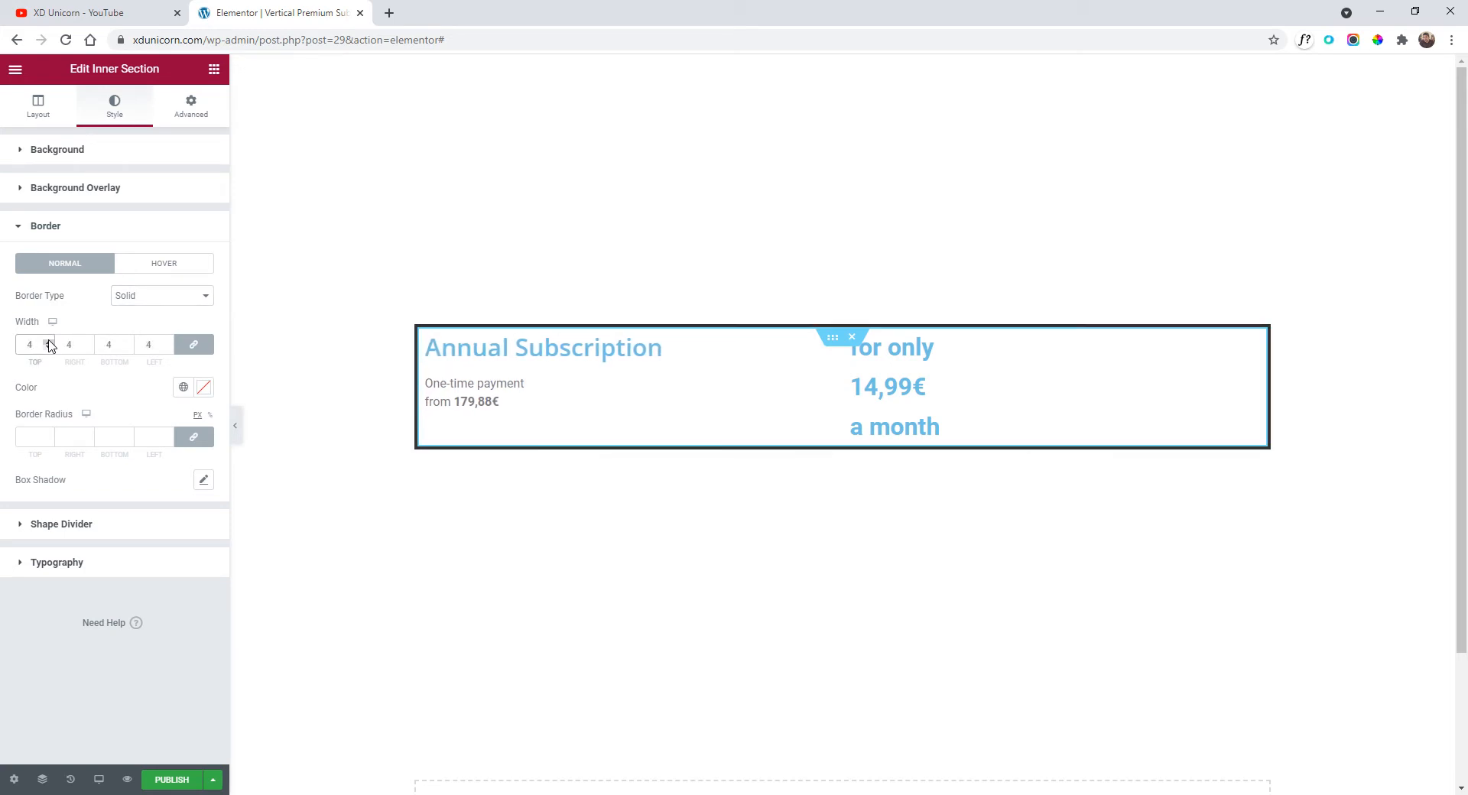
{"action": "left_click", "coordinate": [49, 435]}
{"action": "left_click", "coordinate": [49, 435]}
- Preview the bordered card without the editing panel and compare it with the annual card in Adobe XD
{"action": "left_click", "coordinate": [236, 426]}
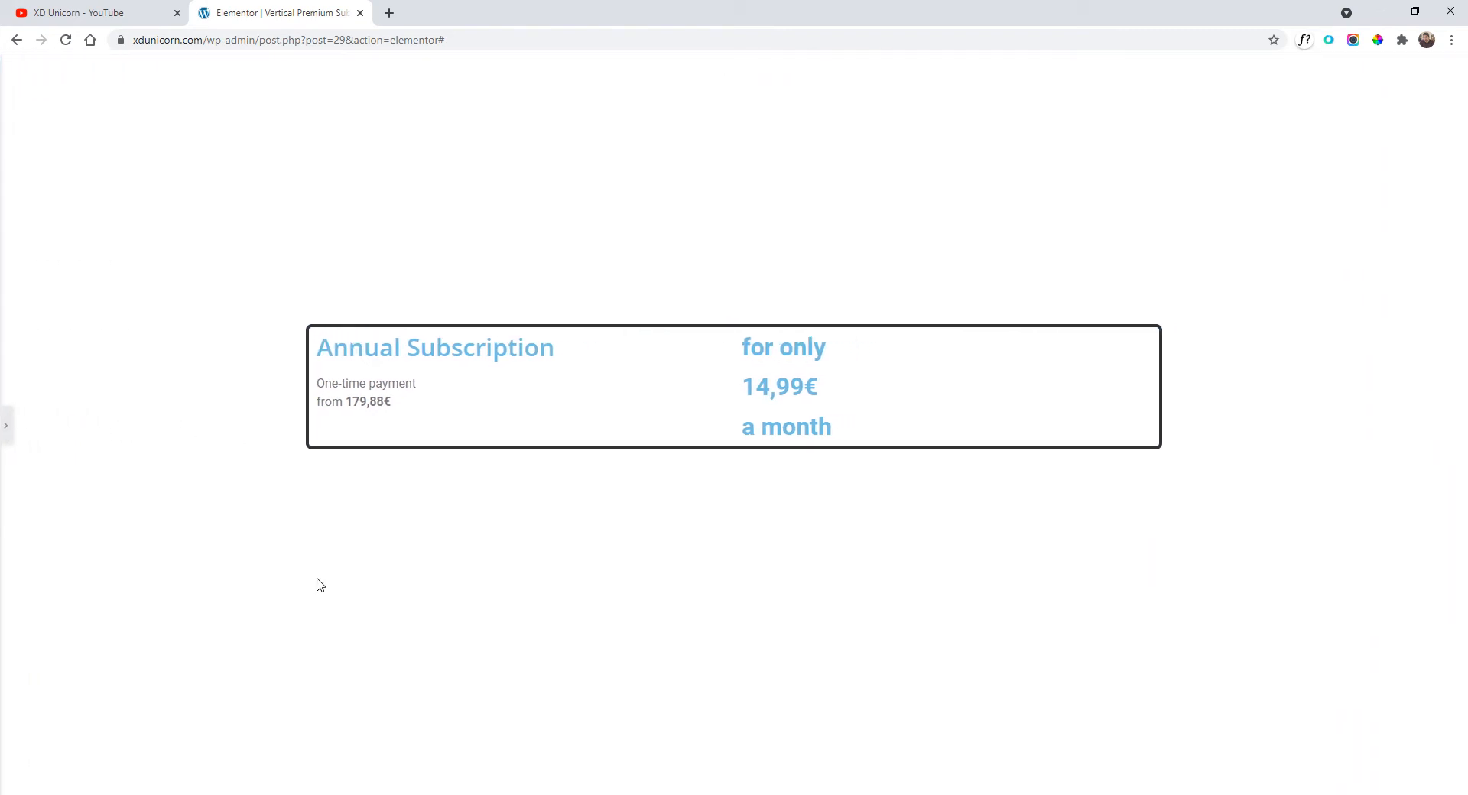
{"action": "key", "text": "alt+Tab"}
{"action": "key", "text": "alt+Tab"}
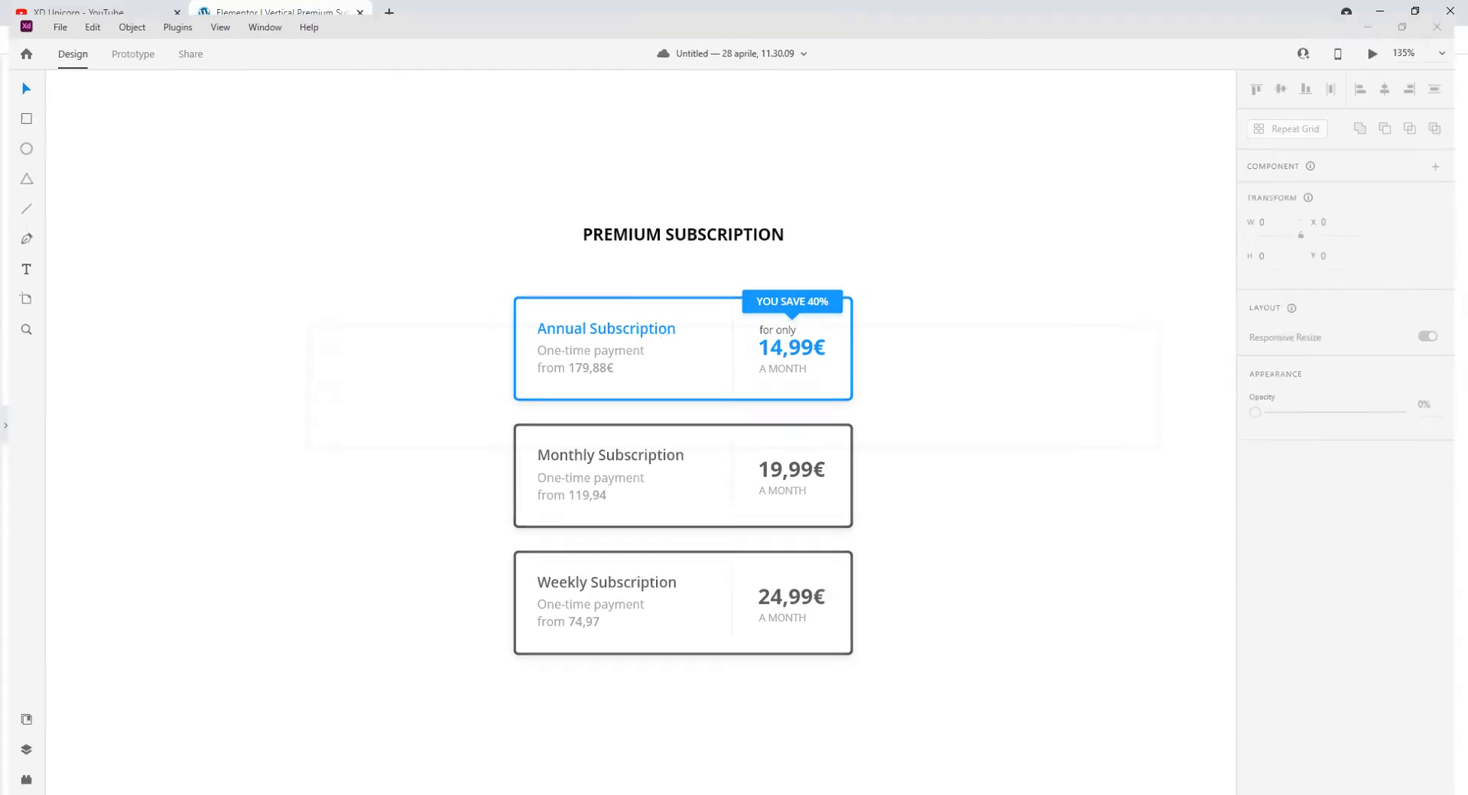
{"action": "left_click", "coordinate": [6, 425]}
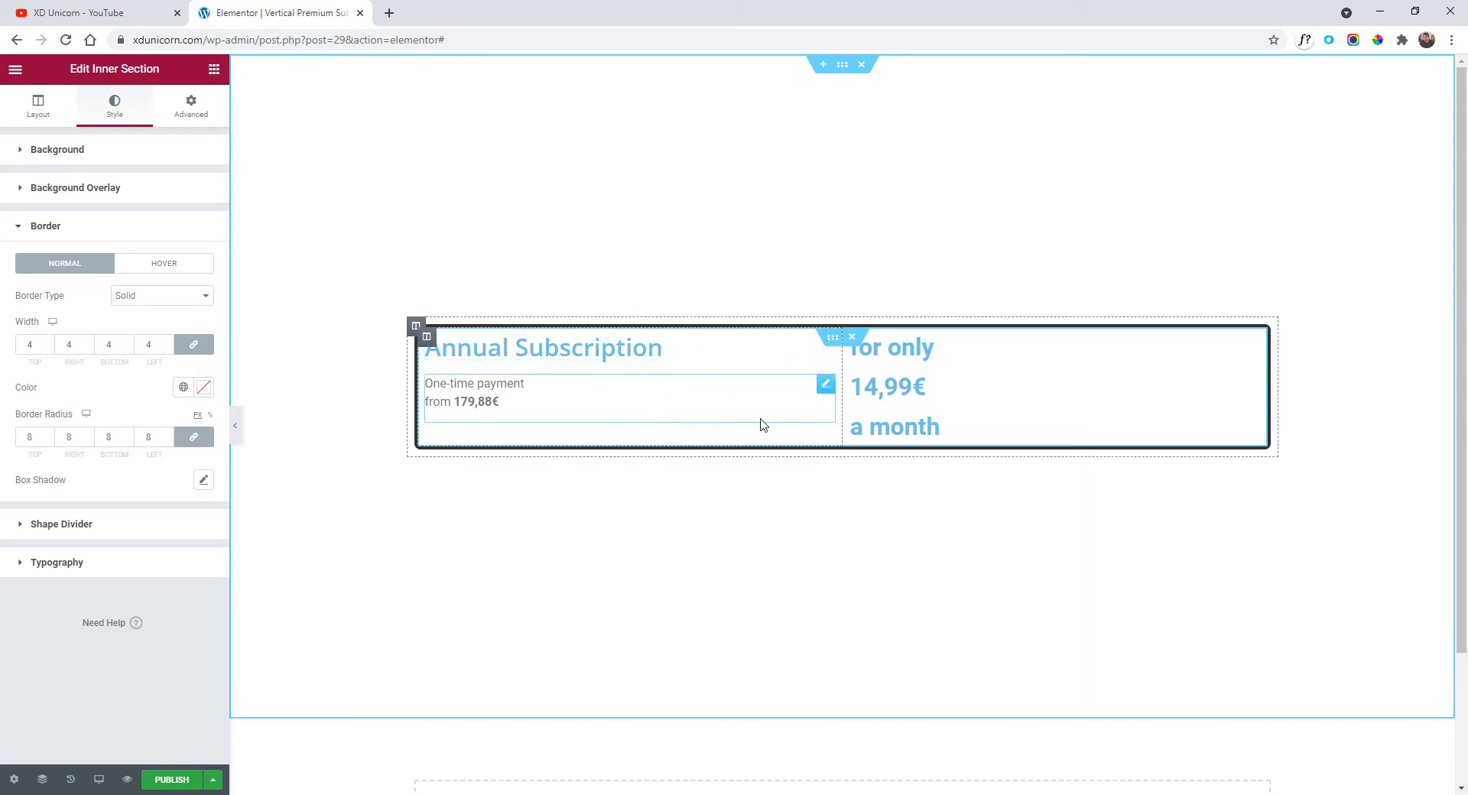
- Set the "for only" heading's font size to 1,1 REM
{"action": "left_click", "coordinate": [917, 352]}
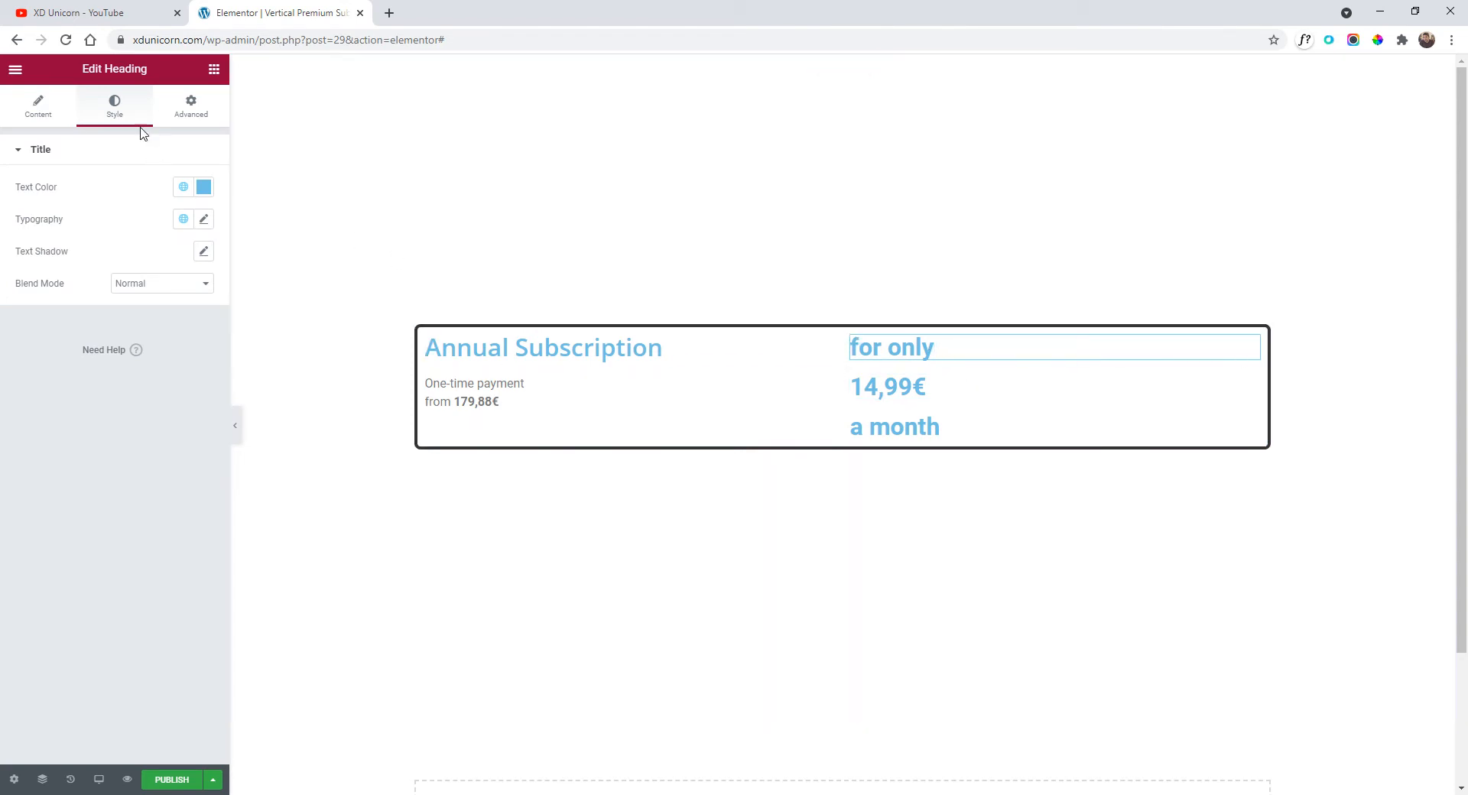
{"action": "left_click", "coordinate": [203, 220]}
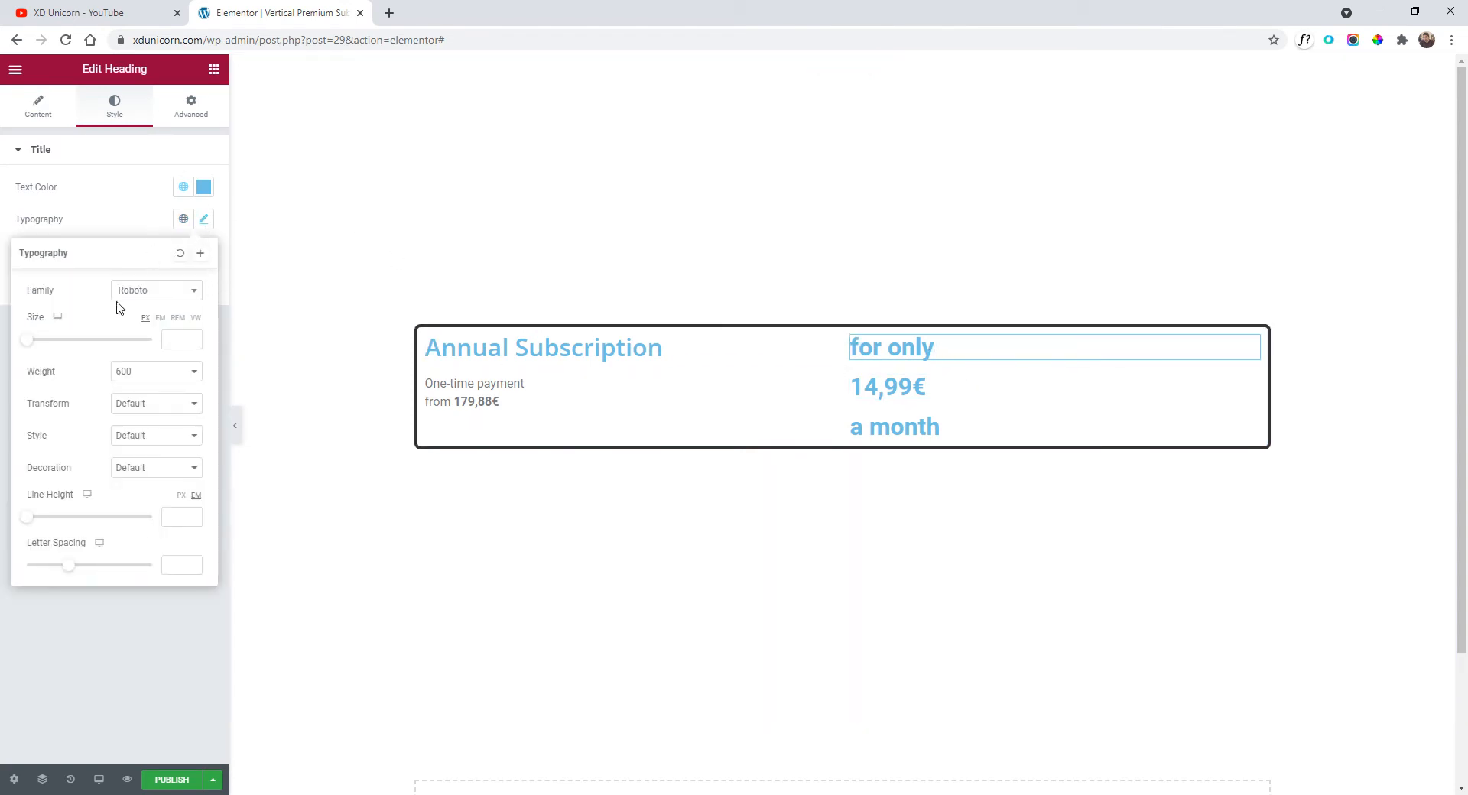
{"action": "left_click", "coordinate": [178, 319]}
{"action": "left_click_drag", "start_coordinate": [30, 347], "coordinate": [43, 348]}
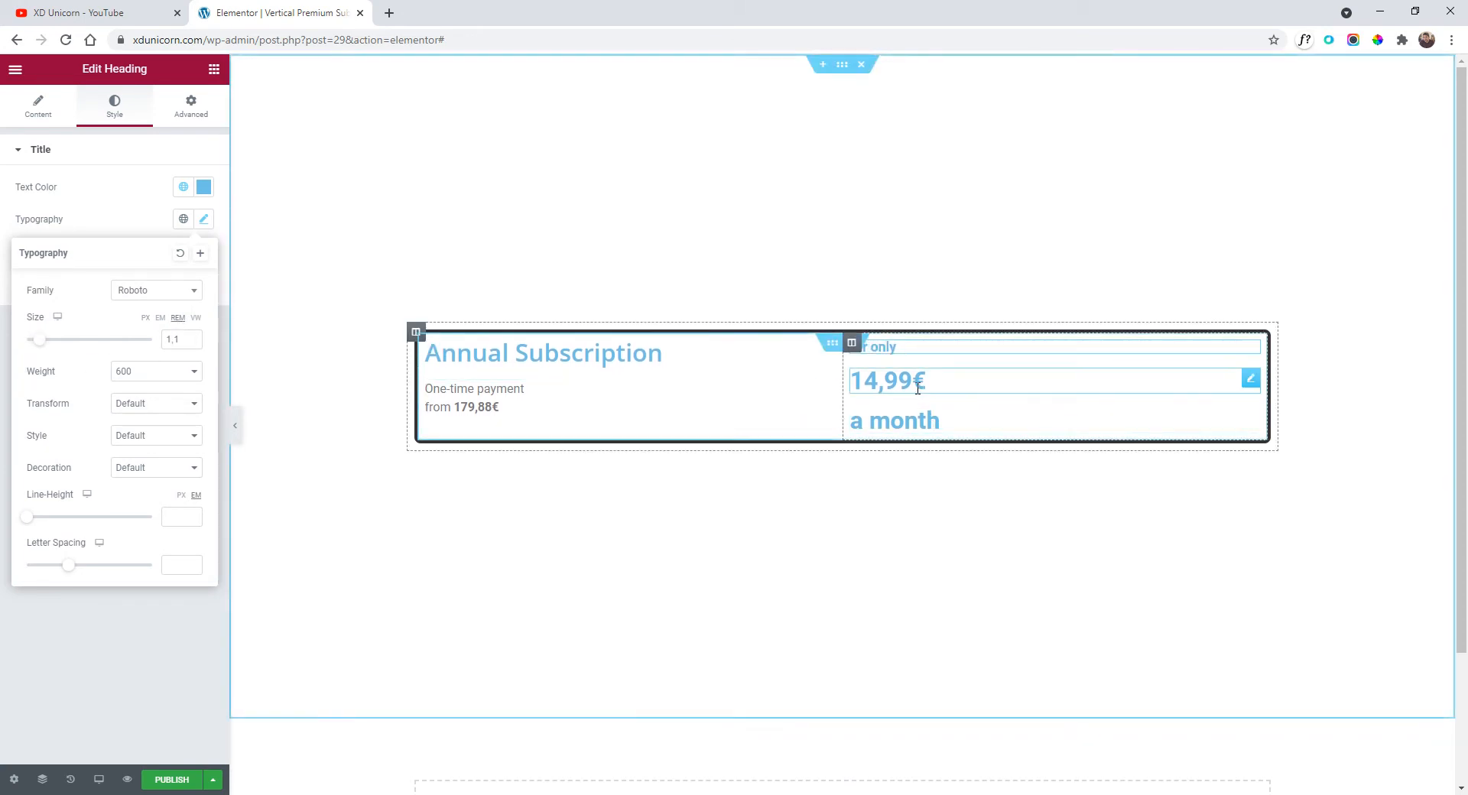
- Set the "a month" heading's typography to uppercase with a font weight of 300
{"action": "left_click", "coordinate": [891, 385]}
{"action": "left_click", "coordinate": [912, 417]}
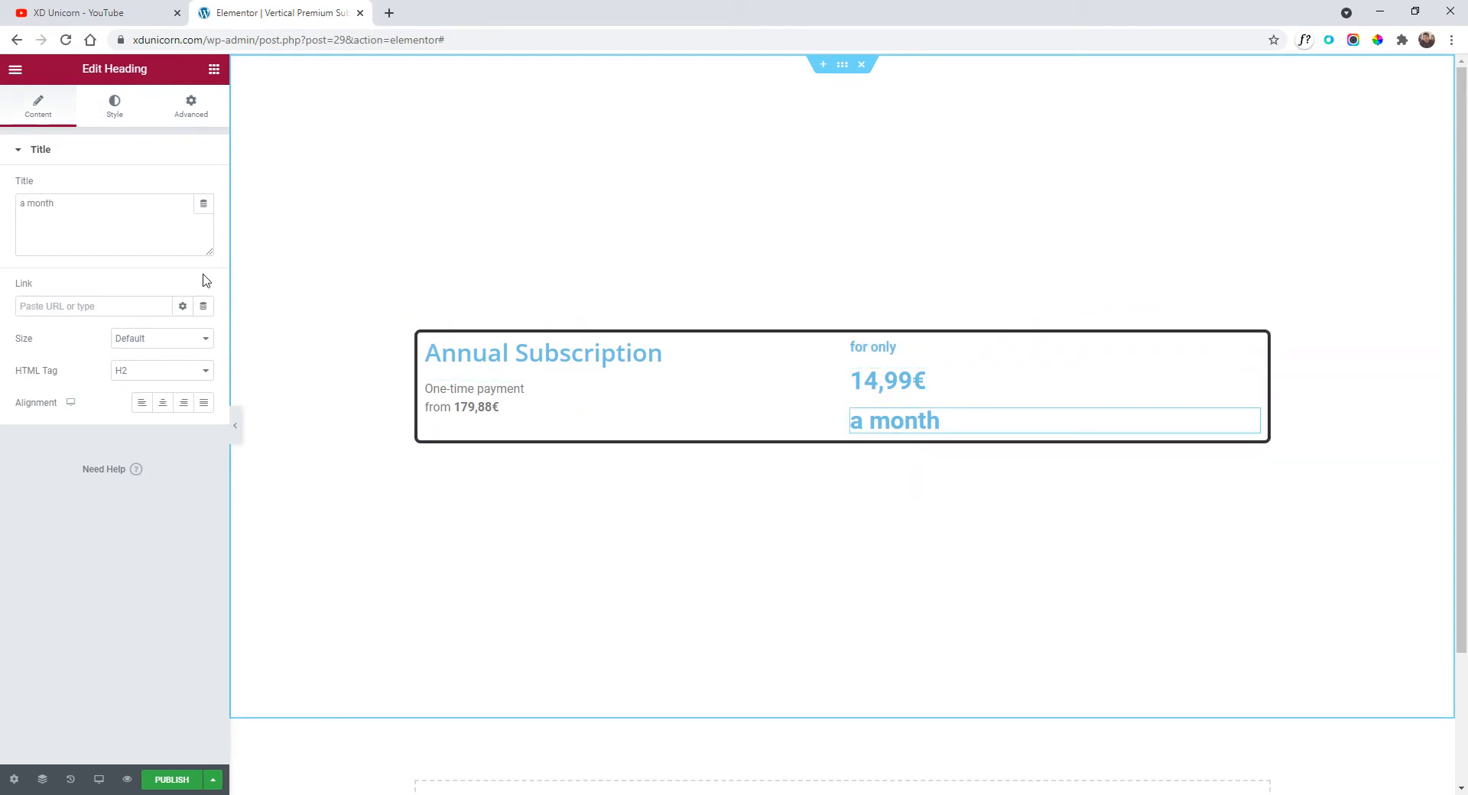
{"action": "left_click", "coordinate": [115, 107]}
{"action": "left_click", "coordinate": [203, 219]}
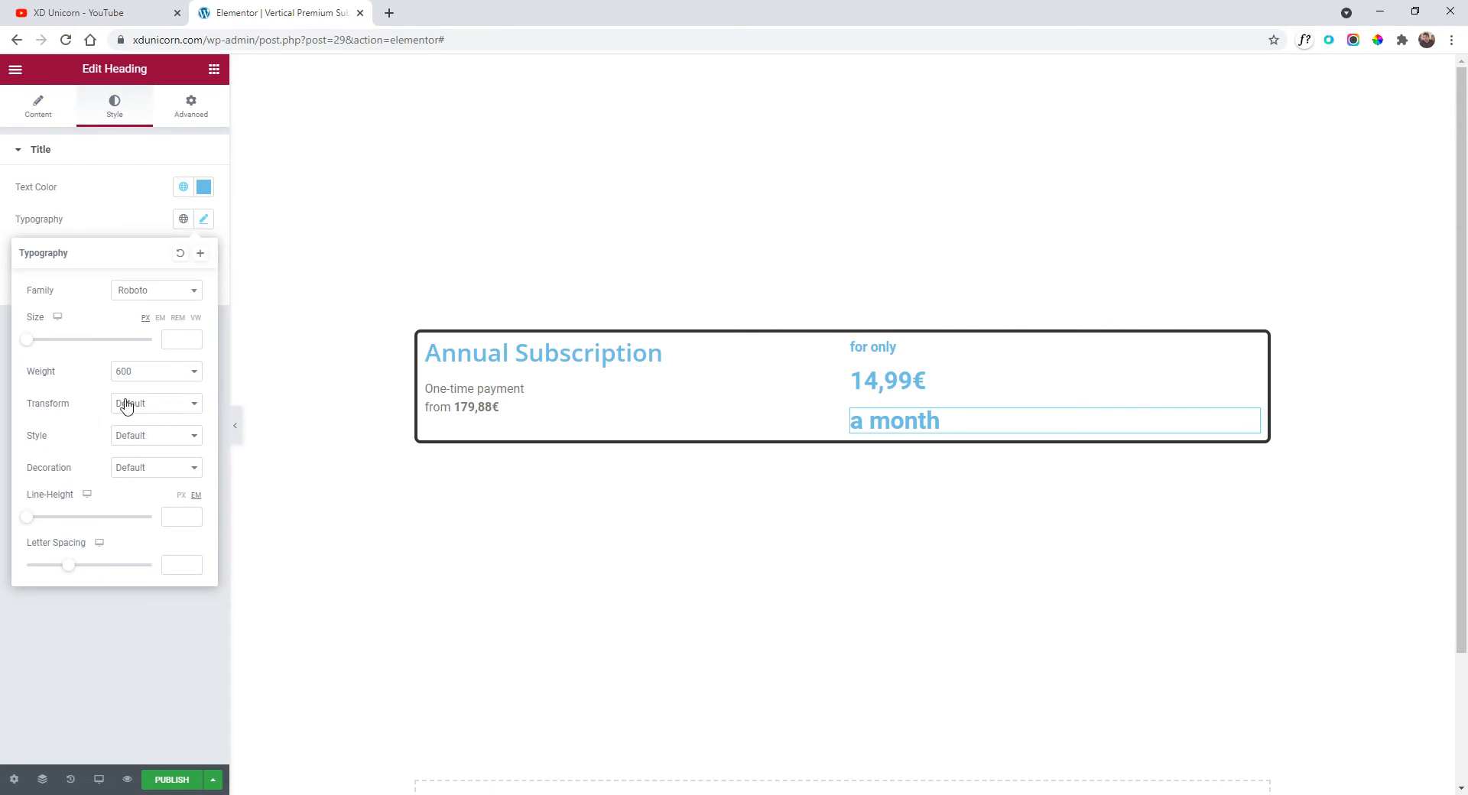
{"action": "left_click", "coordinate": [159, 415]}
{"action": "left_click", "coordinate": [162, 434]}
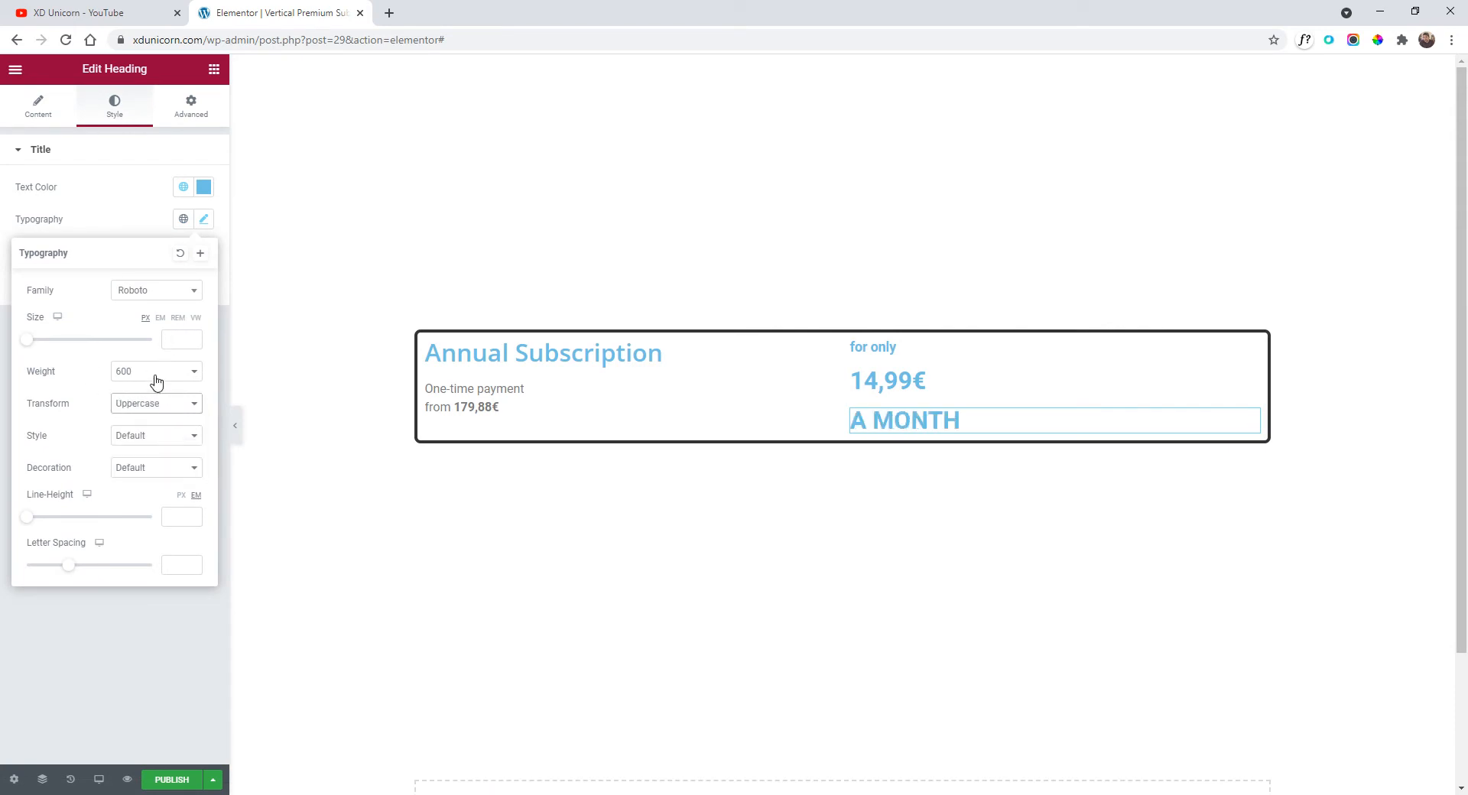
{"action": "left_click", "coordinate": [157, 375]}
{"action": "left_click", "coordinate": [154, 413]}
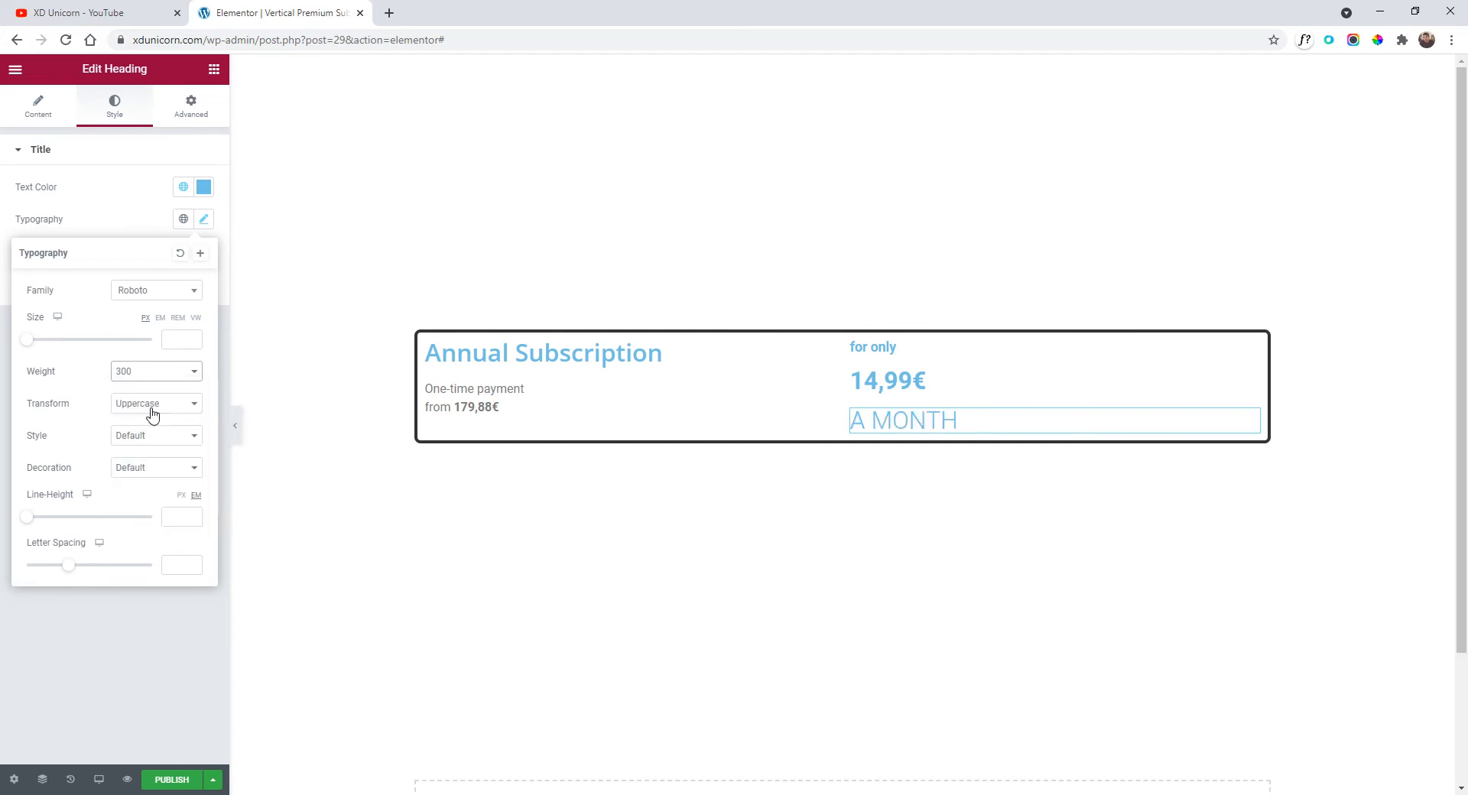
- Set the "a month" heading's font size to 1,1 REM and its color to the global Text color
{"action": "left_click", "coordinate": [181, 319]}
{"action": "left_click_drag", "start_coordinate": [33, 348], "coordinate": [45, 346]}
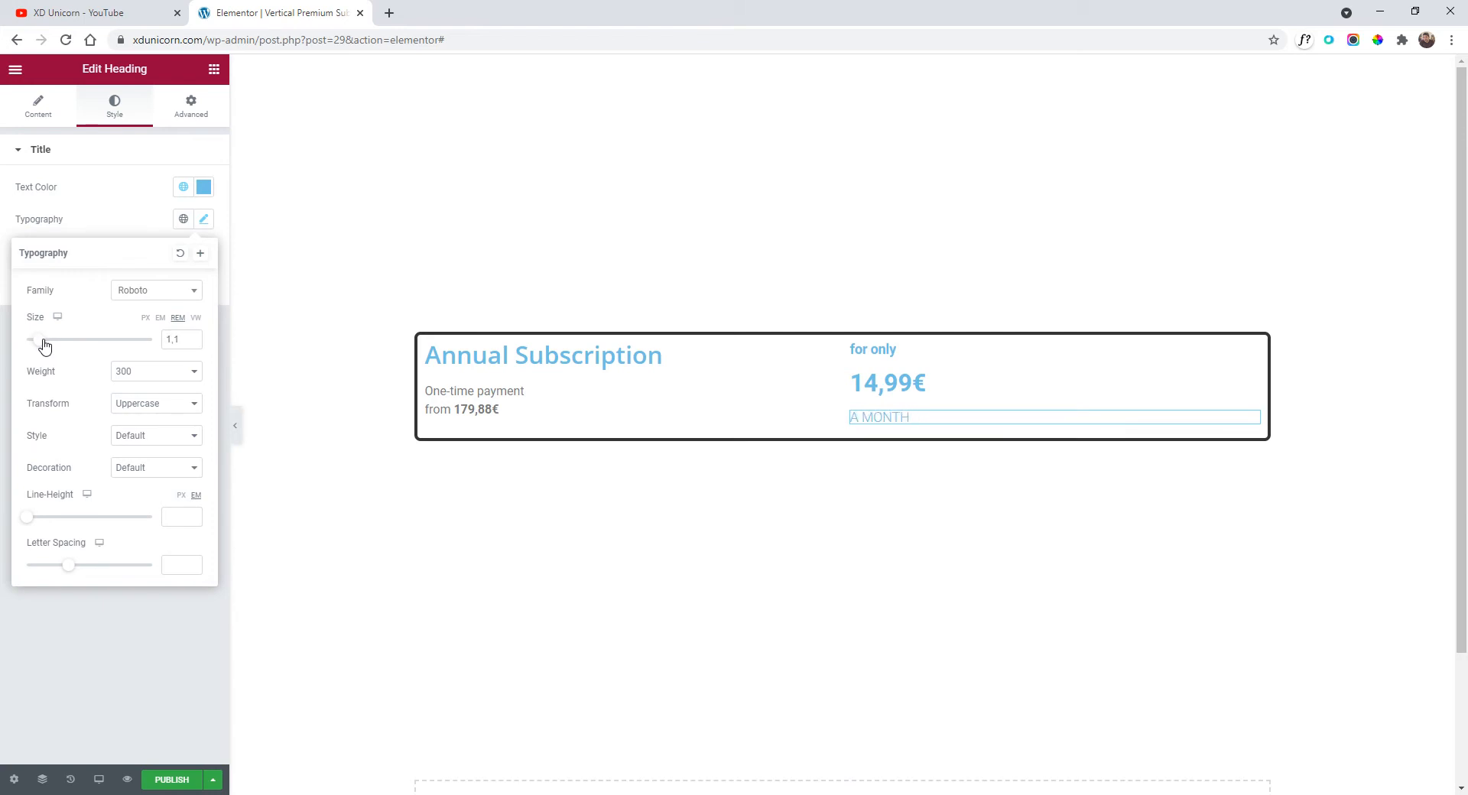
{"action": "left_click", "coordinate": [186, 190]}
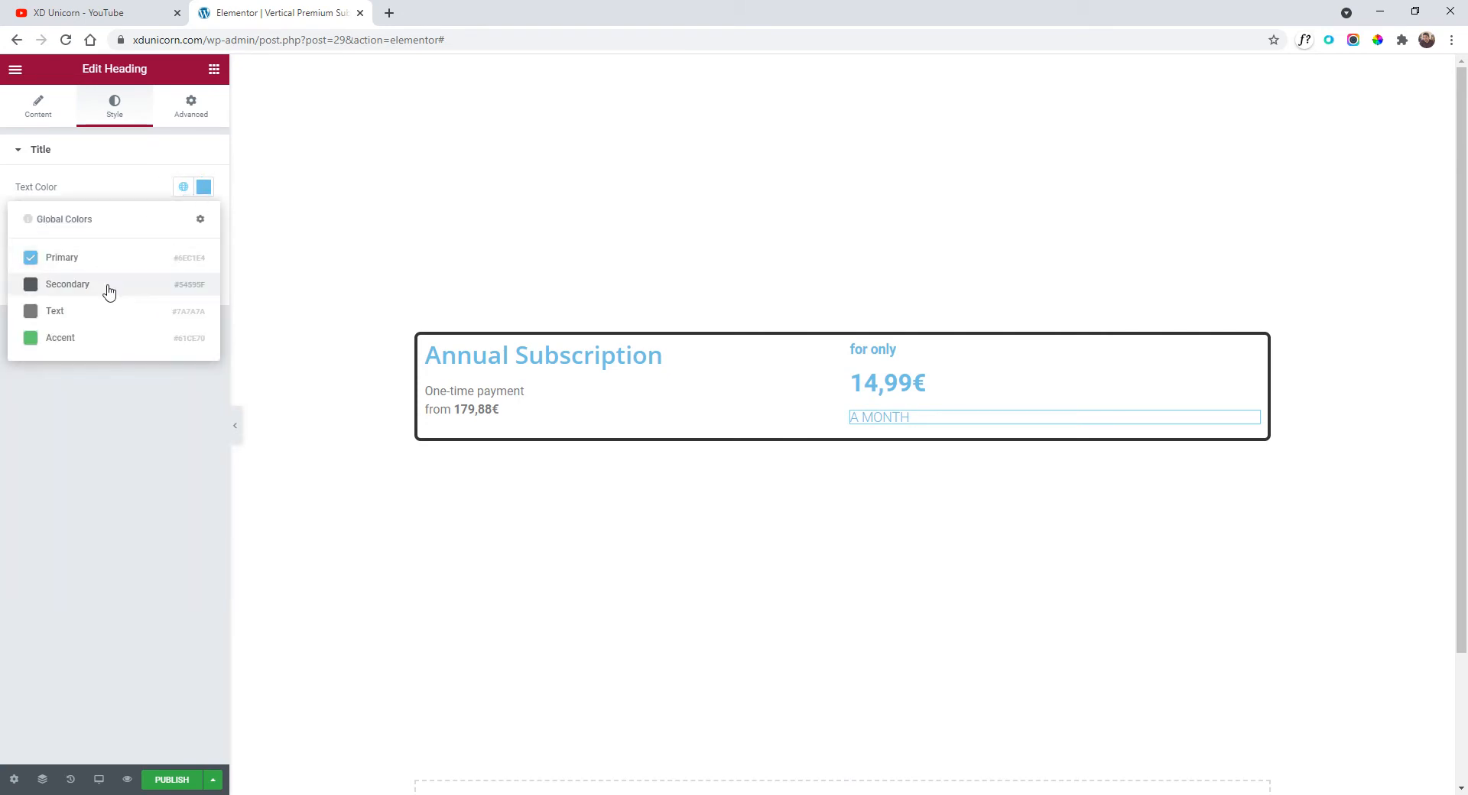
{"action": "left_click", "coordinate": [97, 313]}
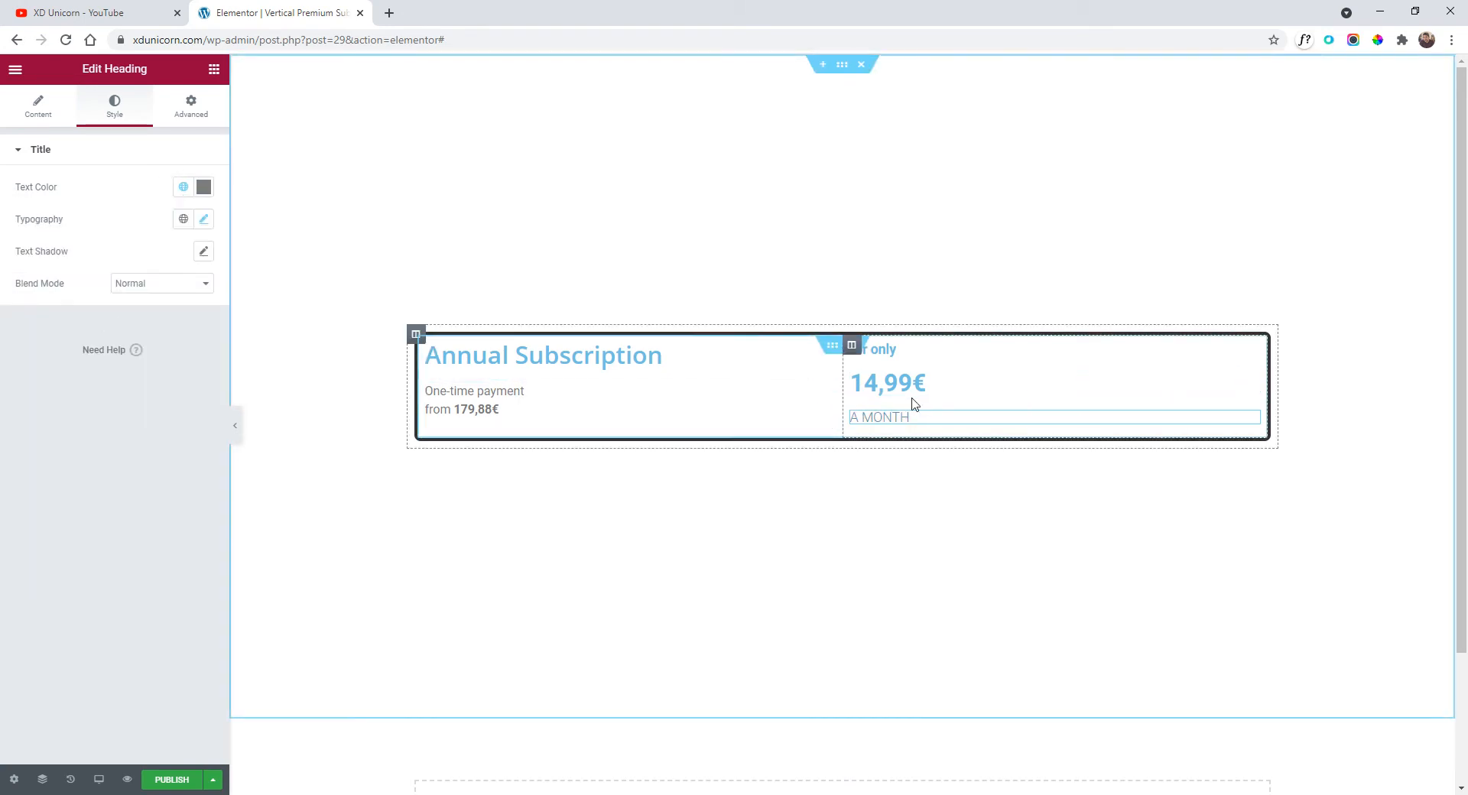
- Set the "14,99€" heading's text color to black (#000000)
{"action": "left_click", "coordinate": [1251, 381]}
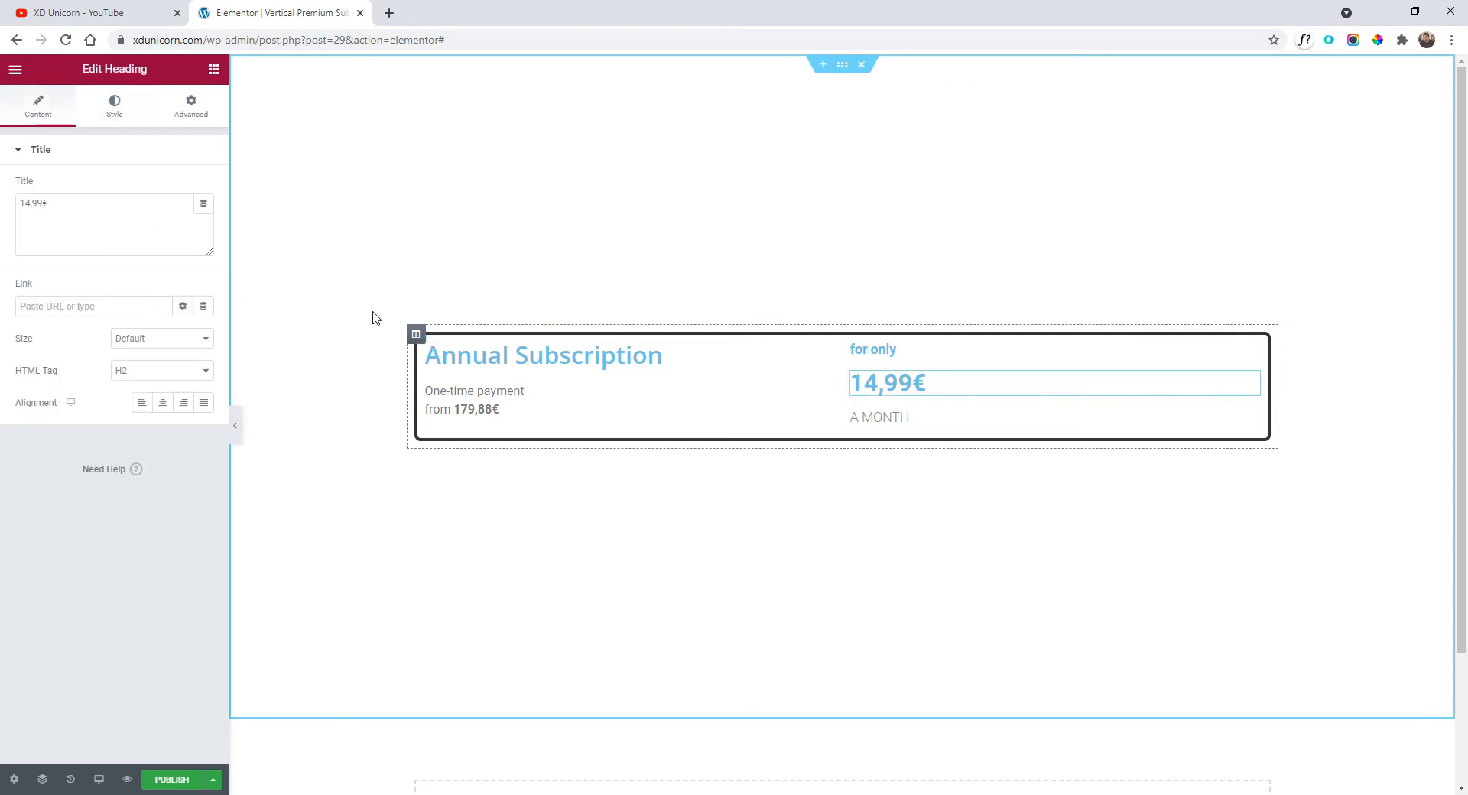
{"action": "left_click", "coordinate": [115, 105]}
{"action": "left_click", "coordinate": [185, 192]}
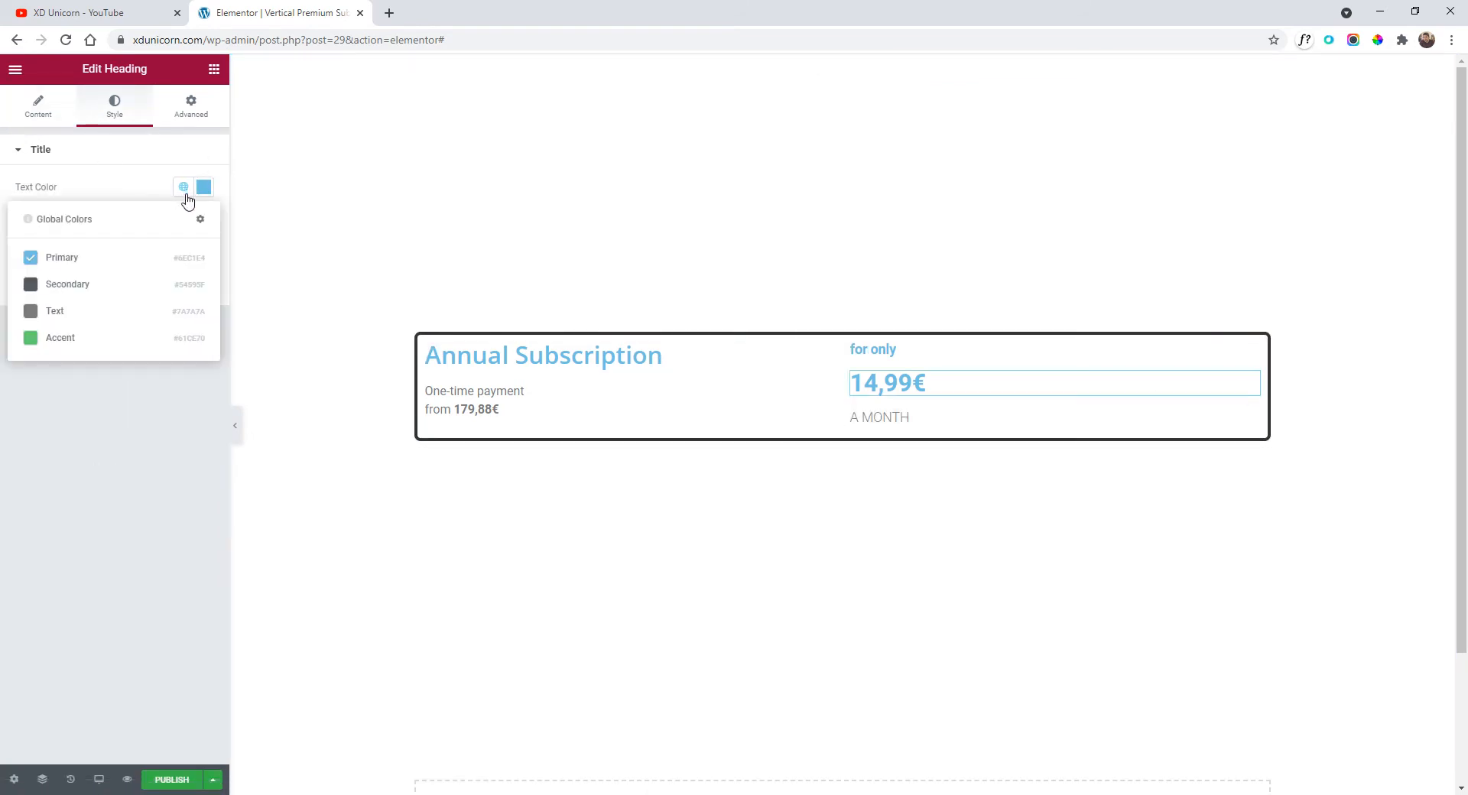
{"action": "left_click", "coordinate": [202, 191]}
{"action": "left_click_drag", "start_coordinate": [61, 341], "coordinate": [12, 383]}
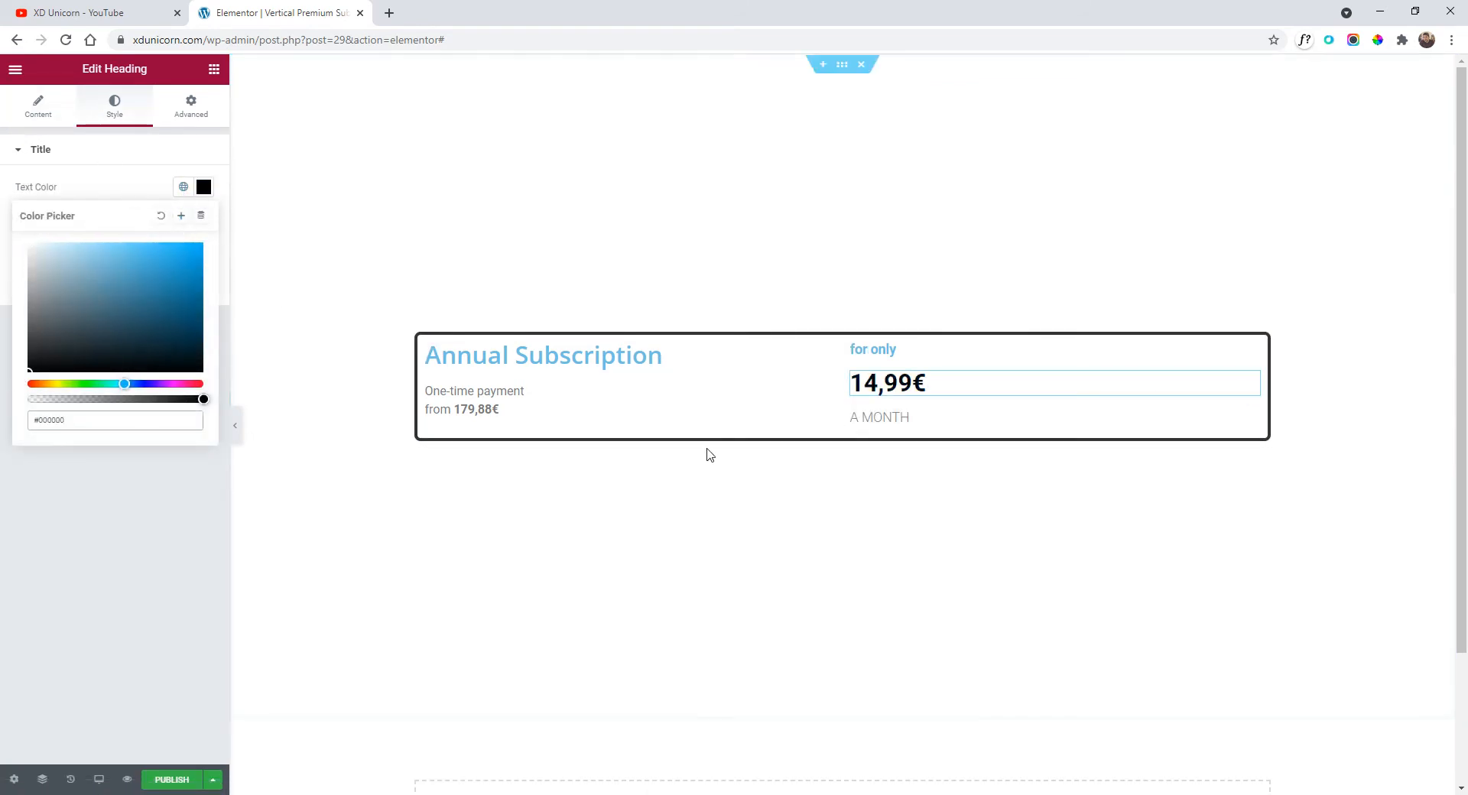
- Set the "for only" heading's text color to the global Text color
{"action": "left_click", "coordinate": [894, 350]}
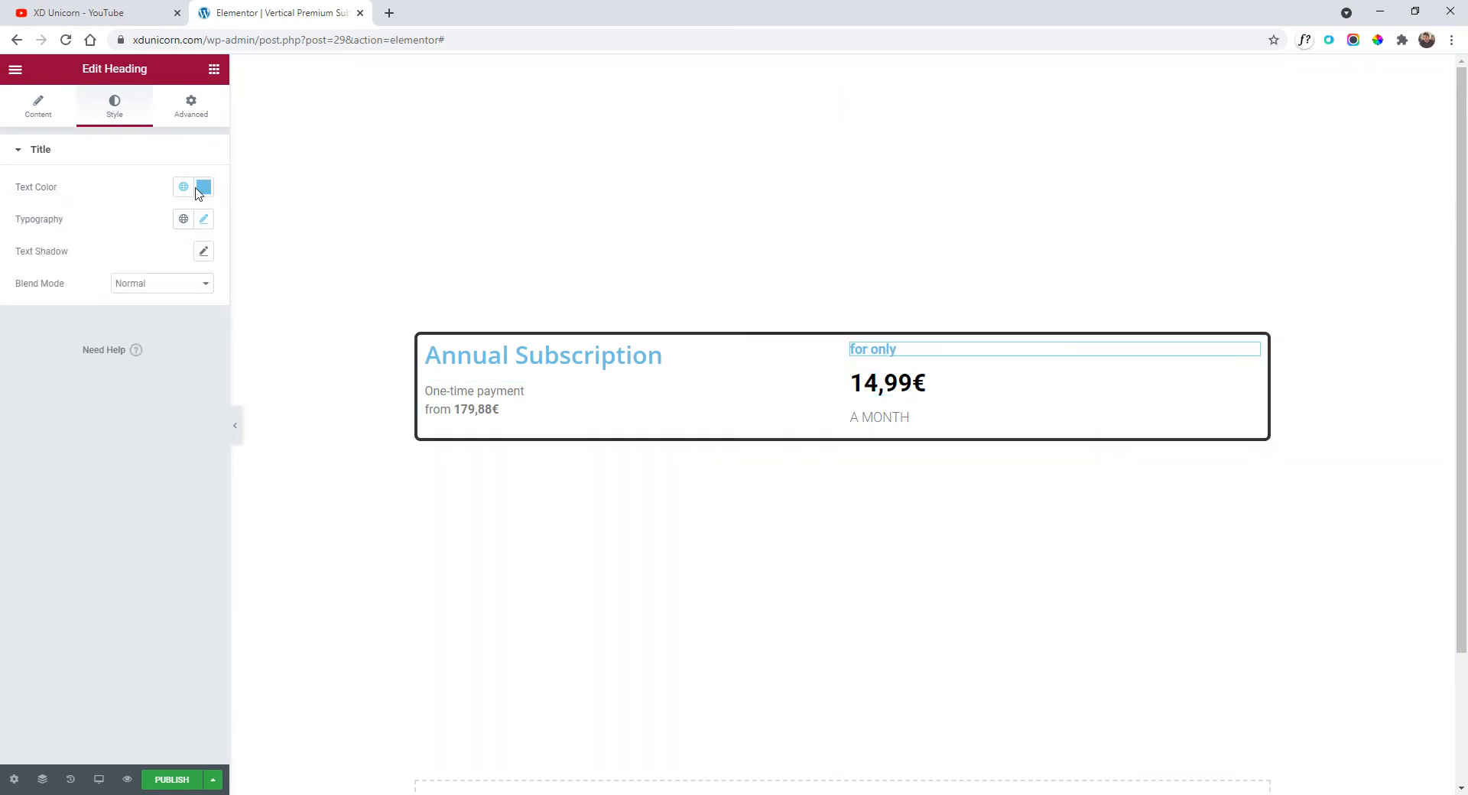
{"action": "left_click", "coordinate": [183, 188]}
{"action": "left_click", "coordinate": [82, 313]}
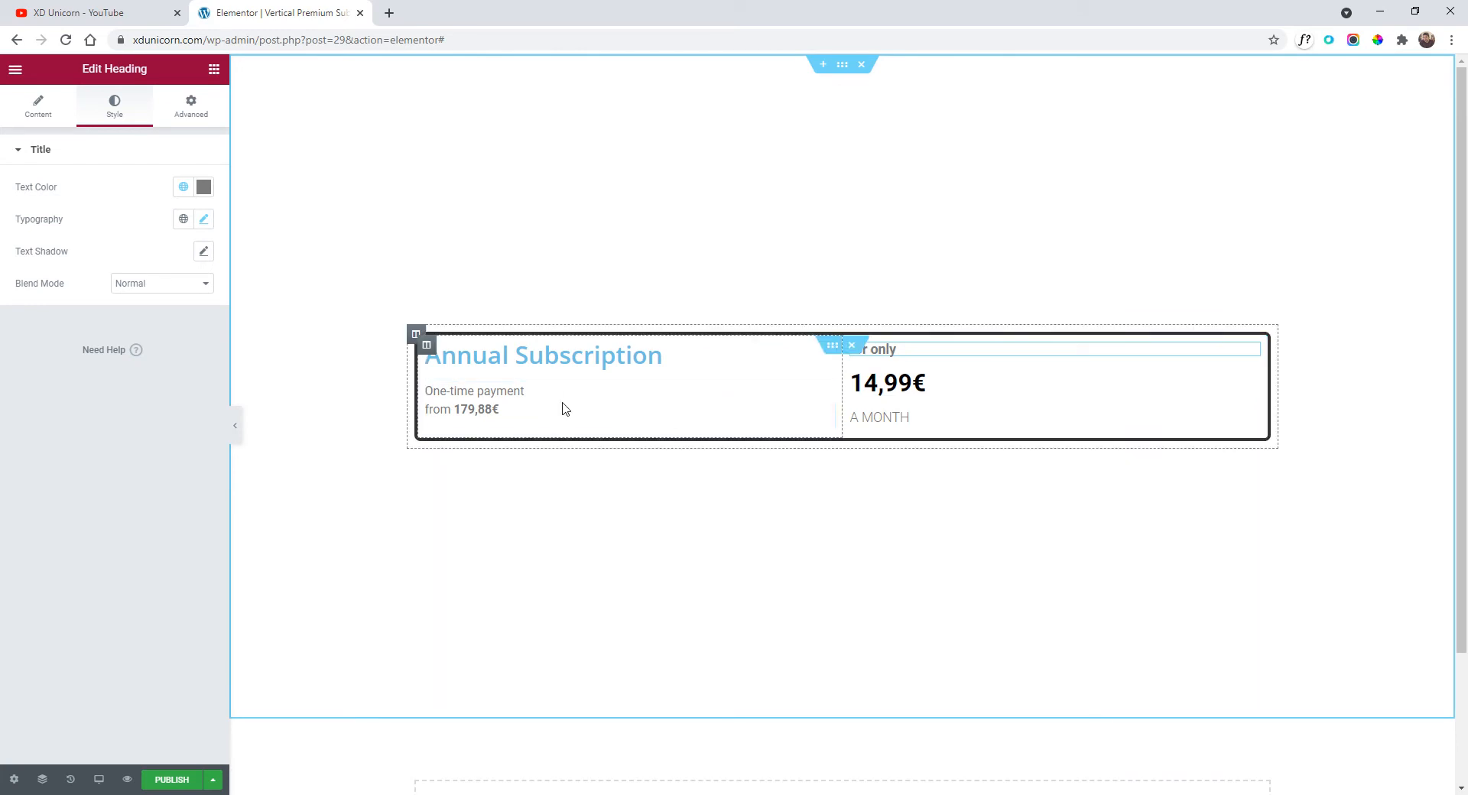
- Set the "Annual Subscription" heading's font size to 1,4 REM and its weight to 700
{"action": "left_click", "coordinate": [524, 356]}
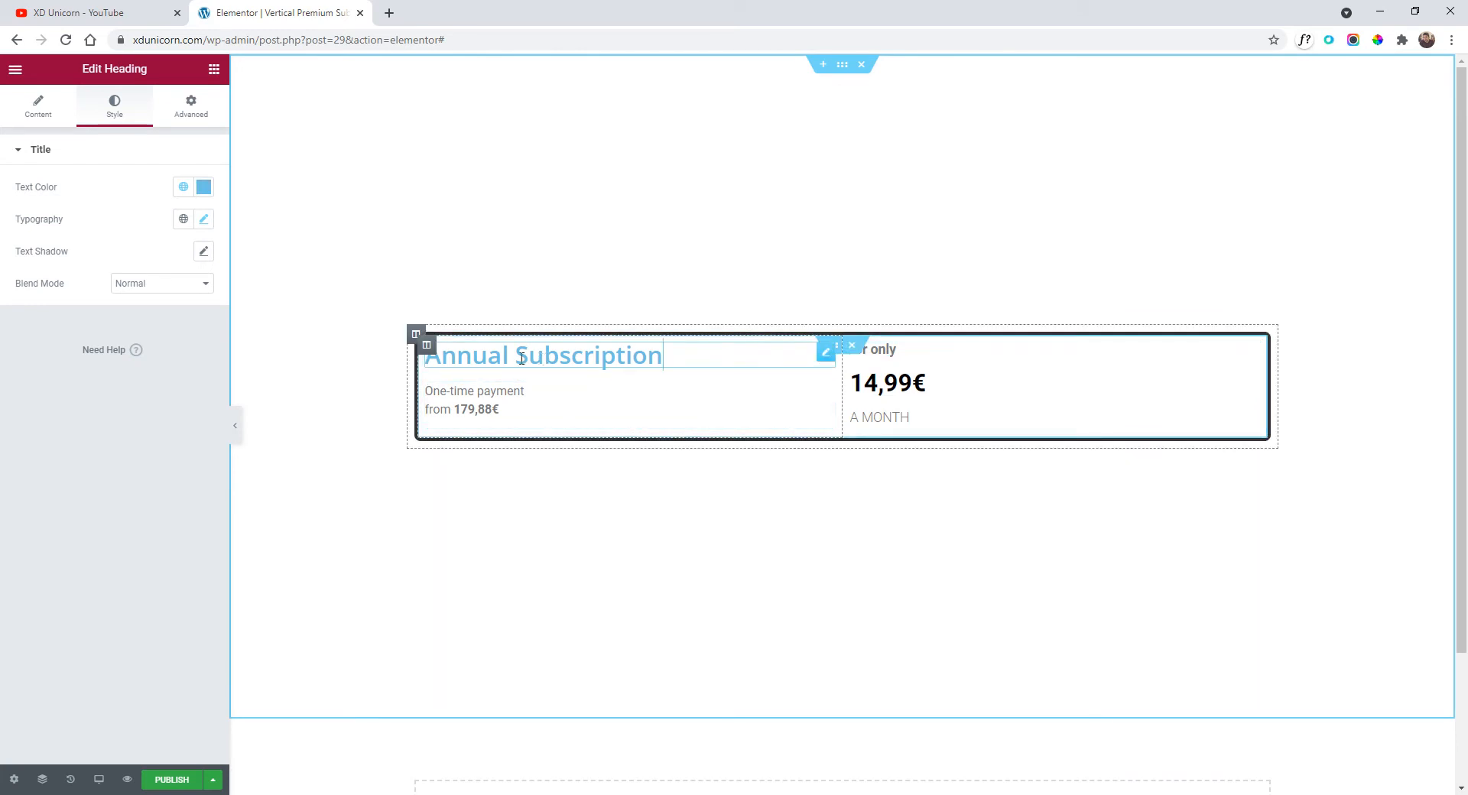
{"action": "left_click", "coordinate": [204, 219]}
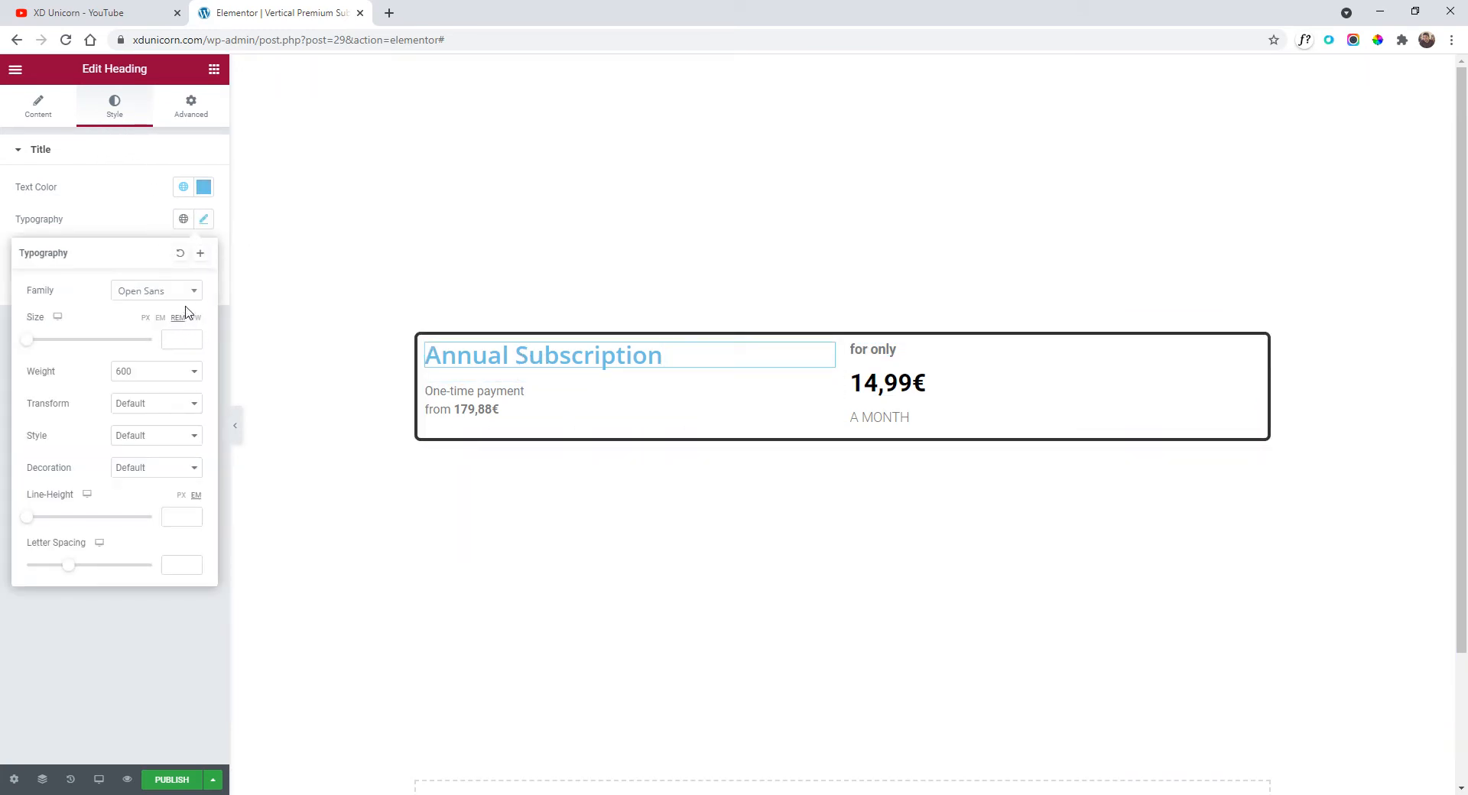
{"action": "left_click_drag", "start_coordinate": [32, 347], "coordinate": [48, 350]}
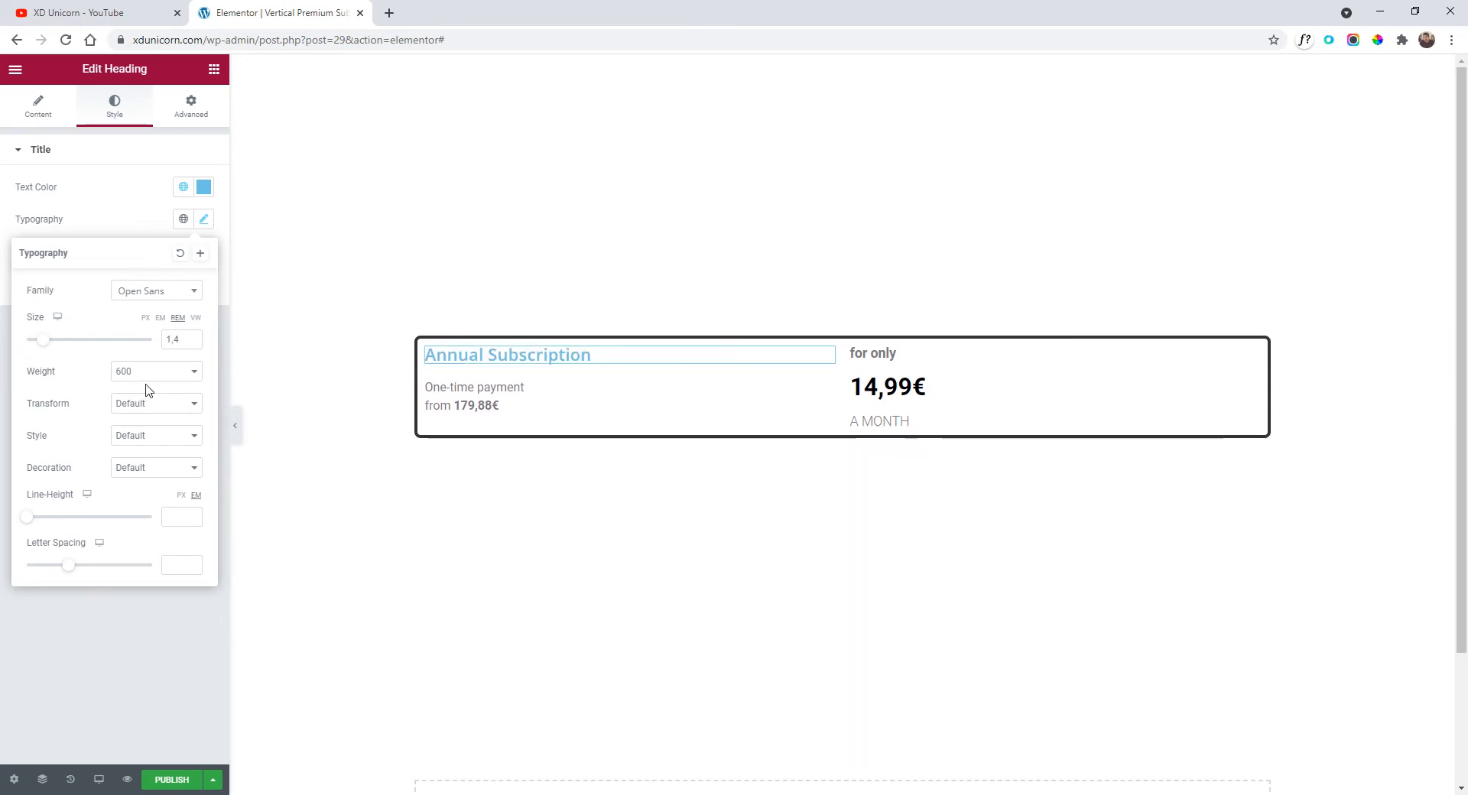
{"action": "left_click", "coordinate": [148, 375]}
{"action": "left_click", "coordinate": [159, 464]}
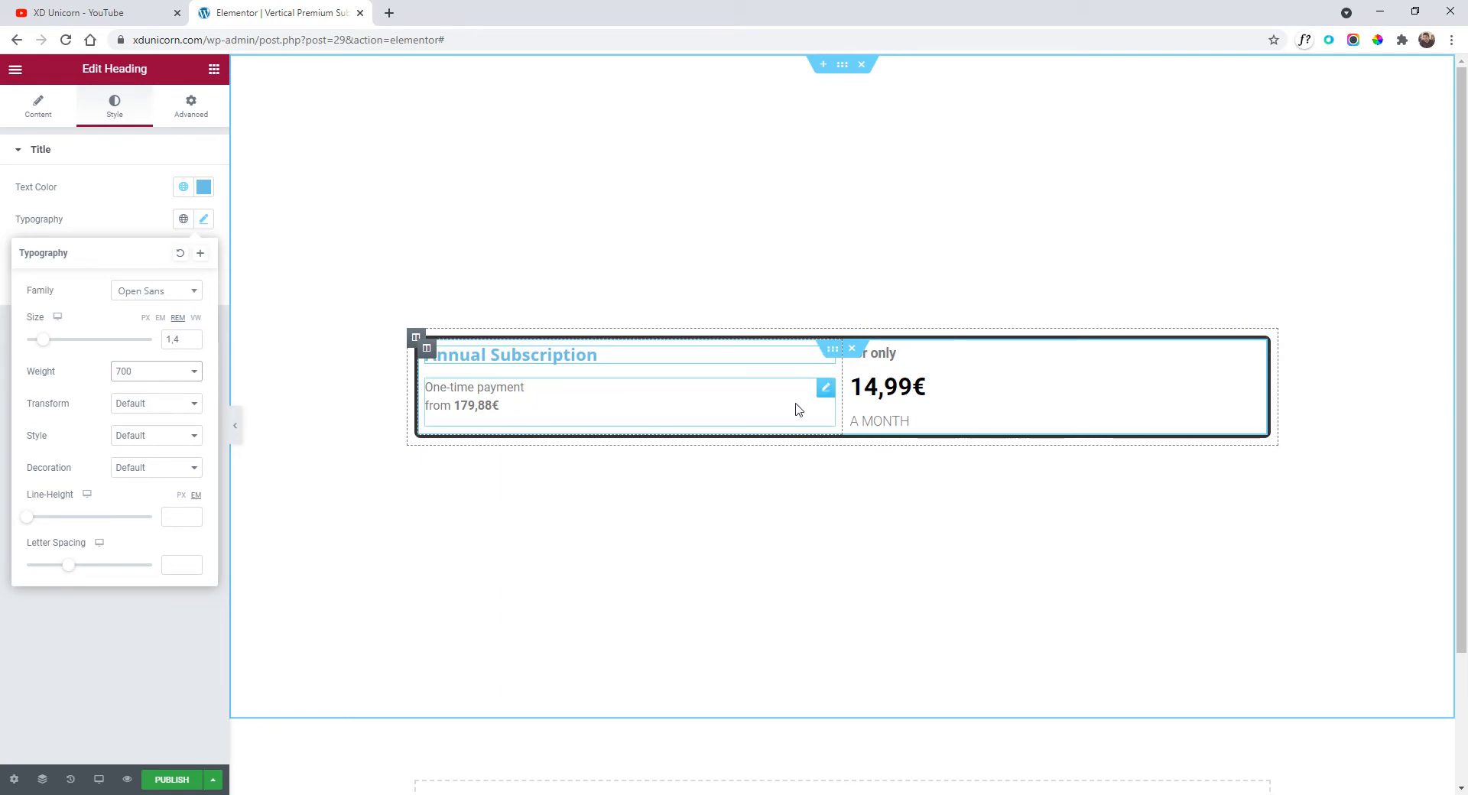
- Unlink the margins of the "One-time payment" text and set its bottom margin to -15 px
{"action": "left_click", "coordinate": [826, 390]}
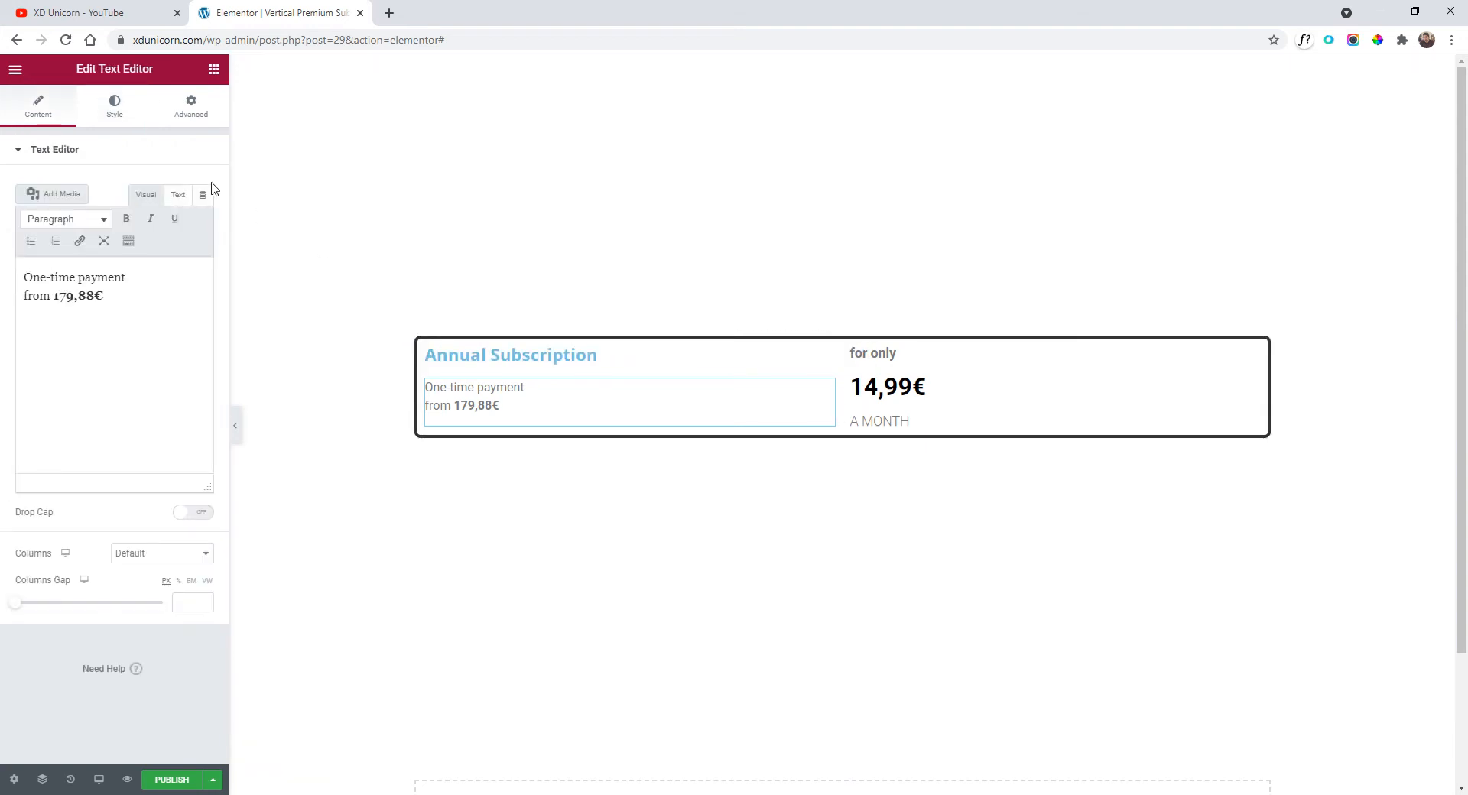
{"action": "left_click", "coordinate": [191, 107]}
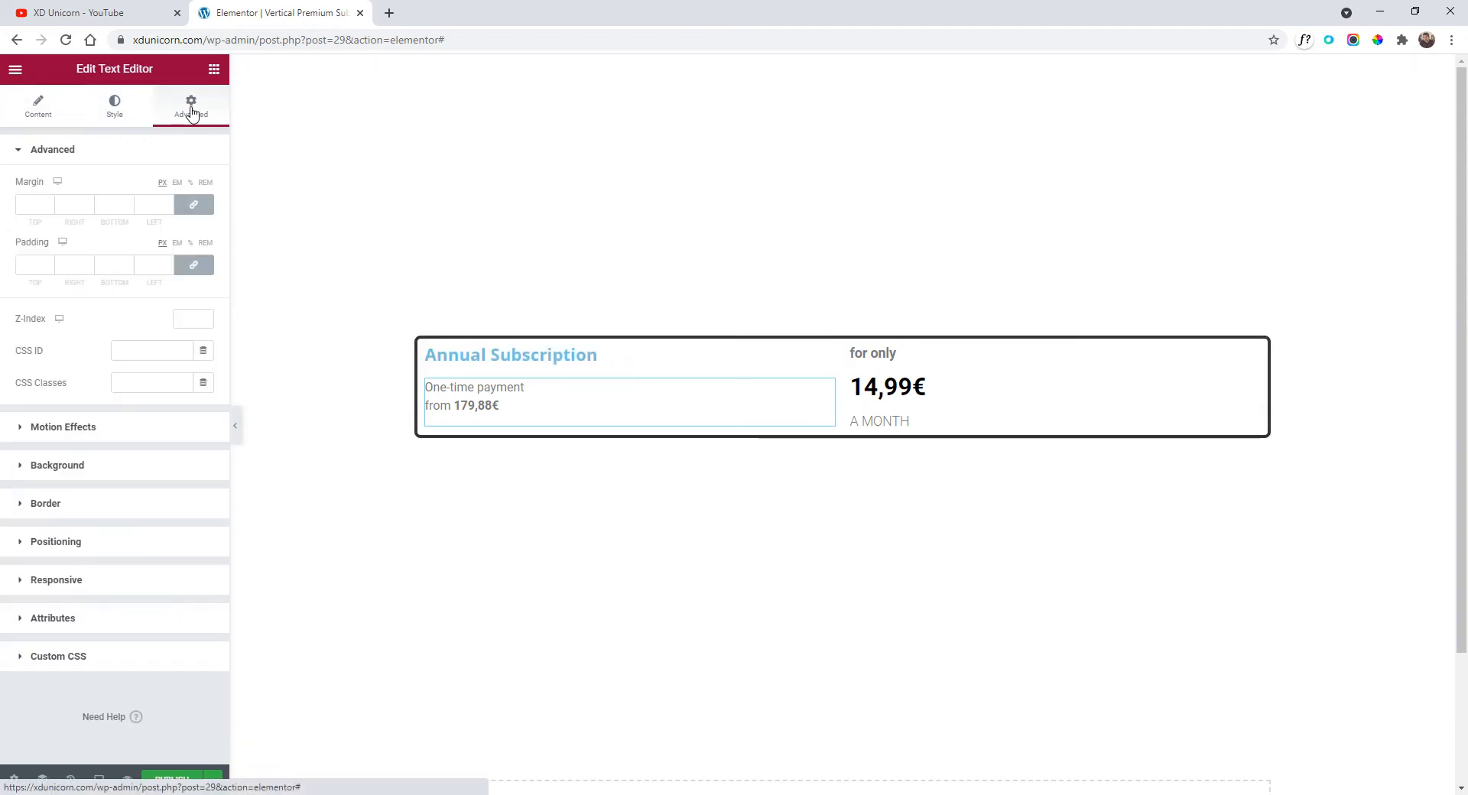
{"action": "left_click", "coordinate": [192, 204]}
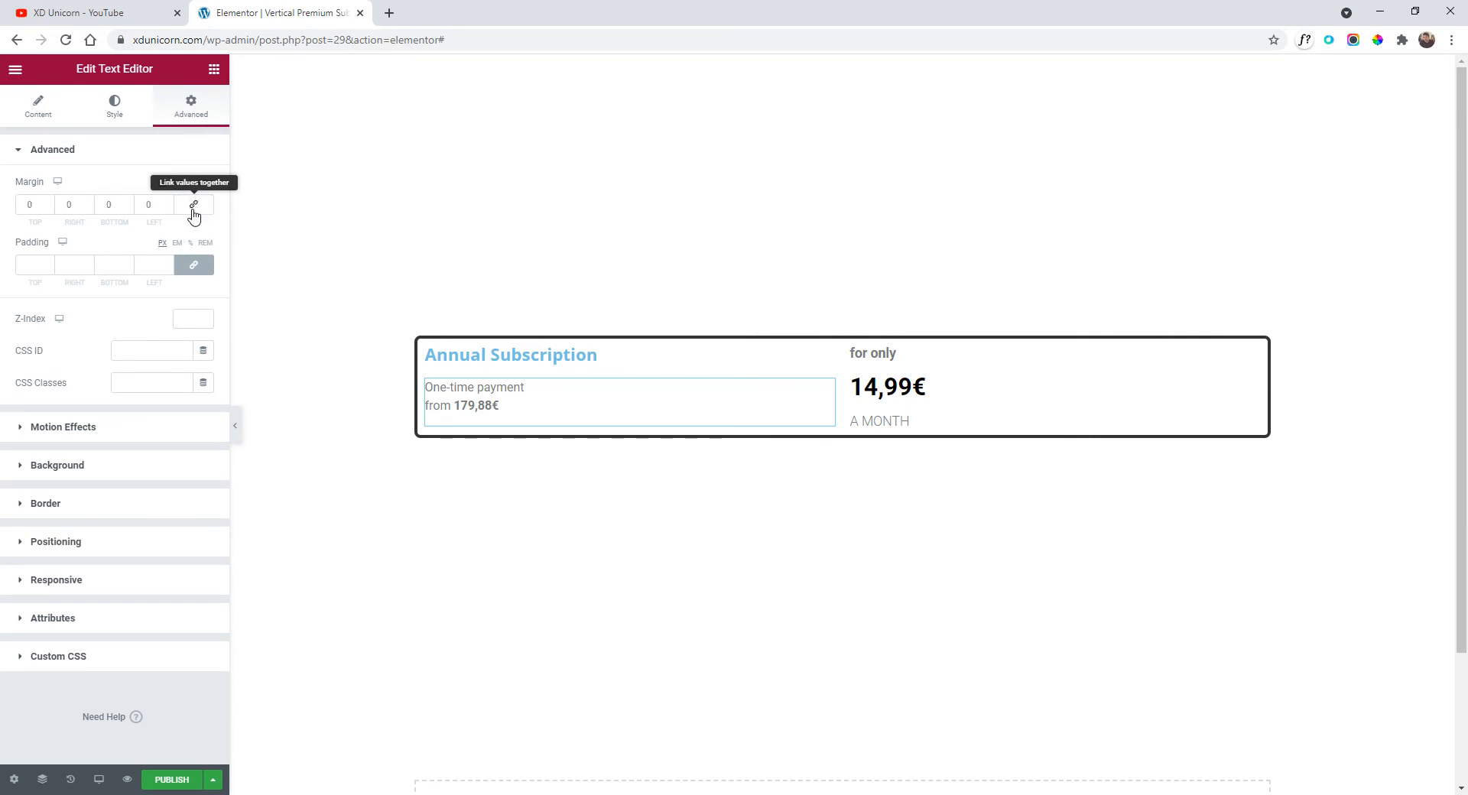
{"action": "left_click", "coordinate": [128, 208]}
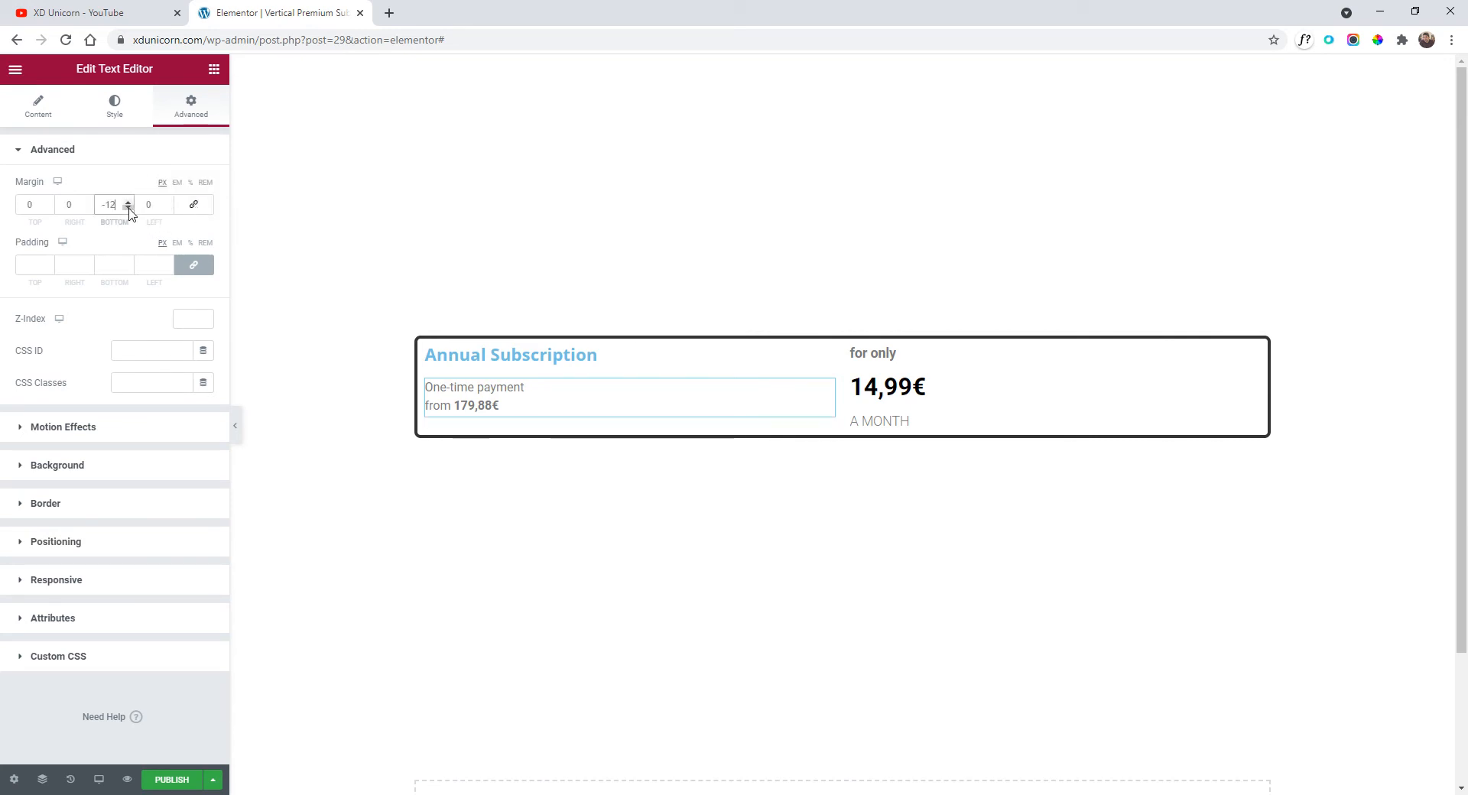
{"action": "left_click", "coordinate": [127, 208]}
{"action": "left_click", "coordinate": [128, 208]}
{"action": "left_click", "coordinate": [128, 208]}
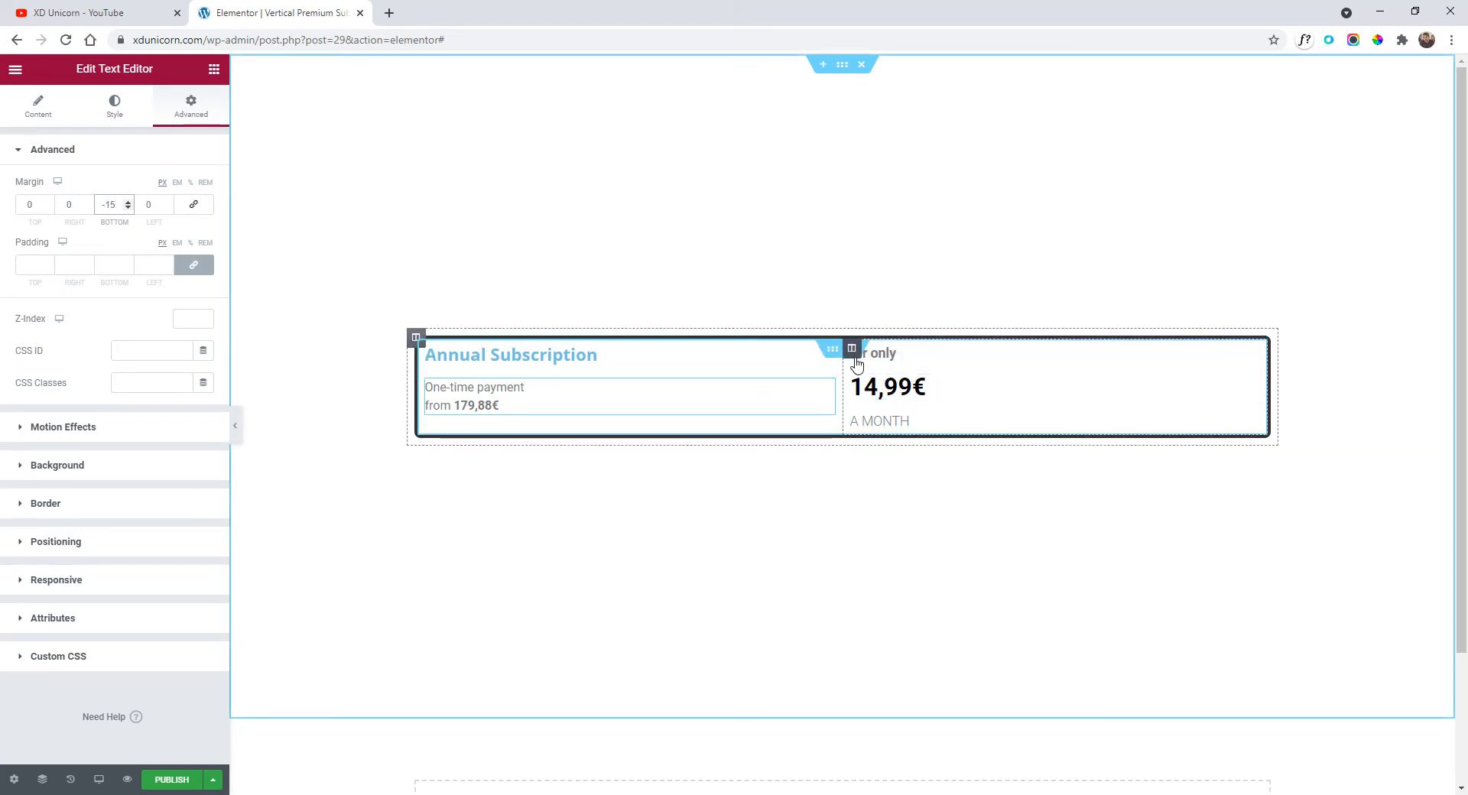
- Try a widgets space of 10 px and 5 px in the price column
{"action": "left_click", "coordinate": [853, 352]}
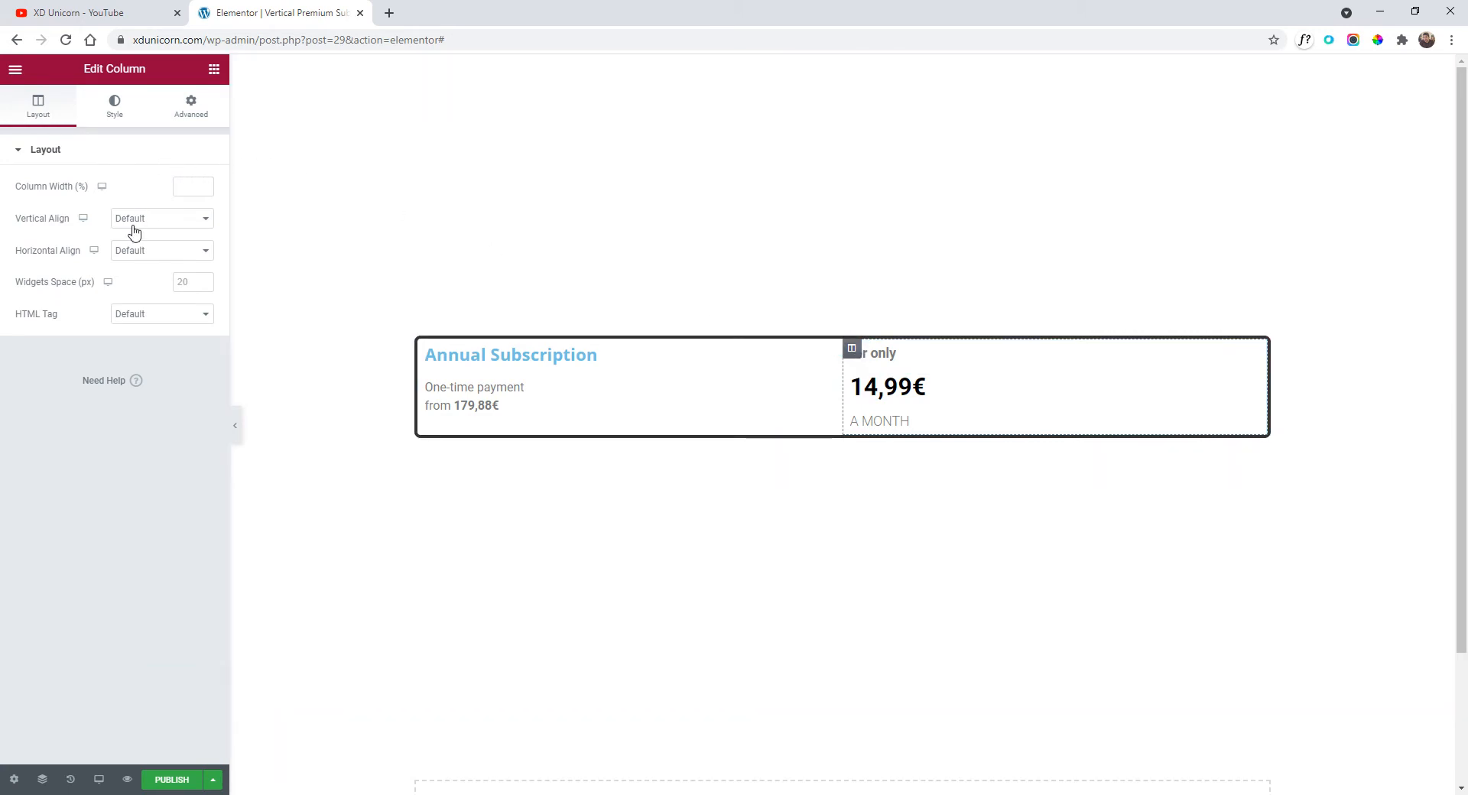
{"action": "left_click", "coordinate": [183, 281]}
{"action": "type", "text": "10"}
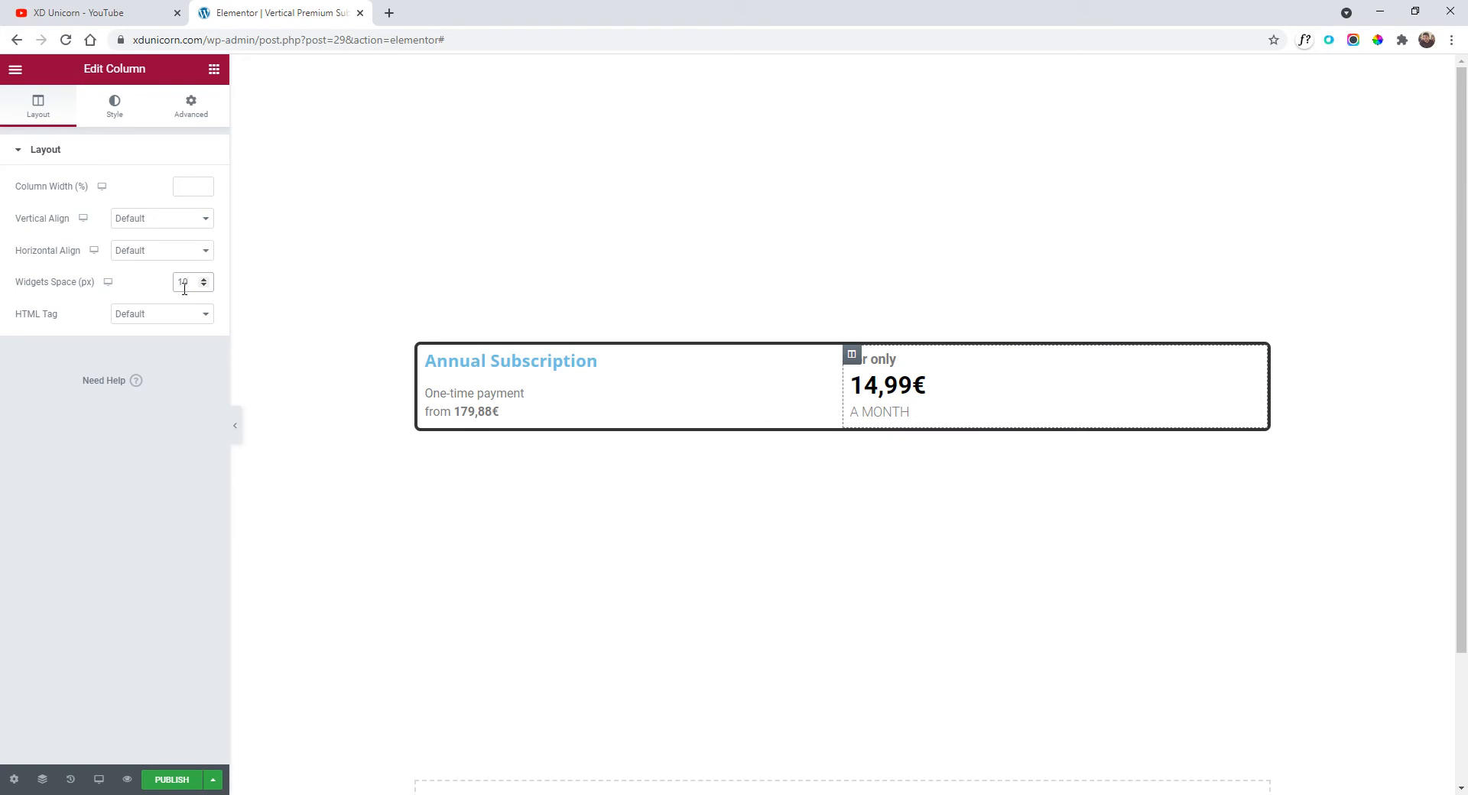
{"action": "key", "text": "BackSpace"}
{"action": "key", "text": "BackSpace"}
{"action": "type", "text": "5"}
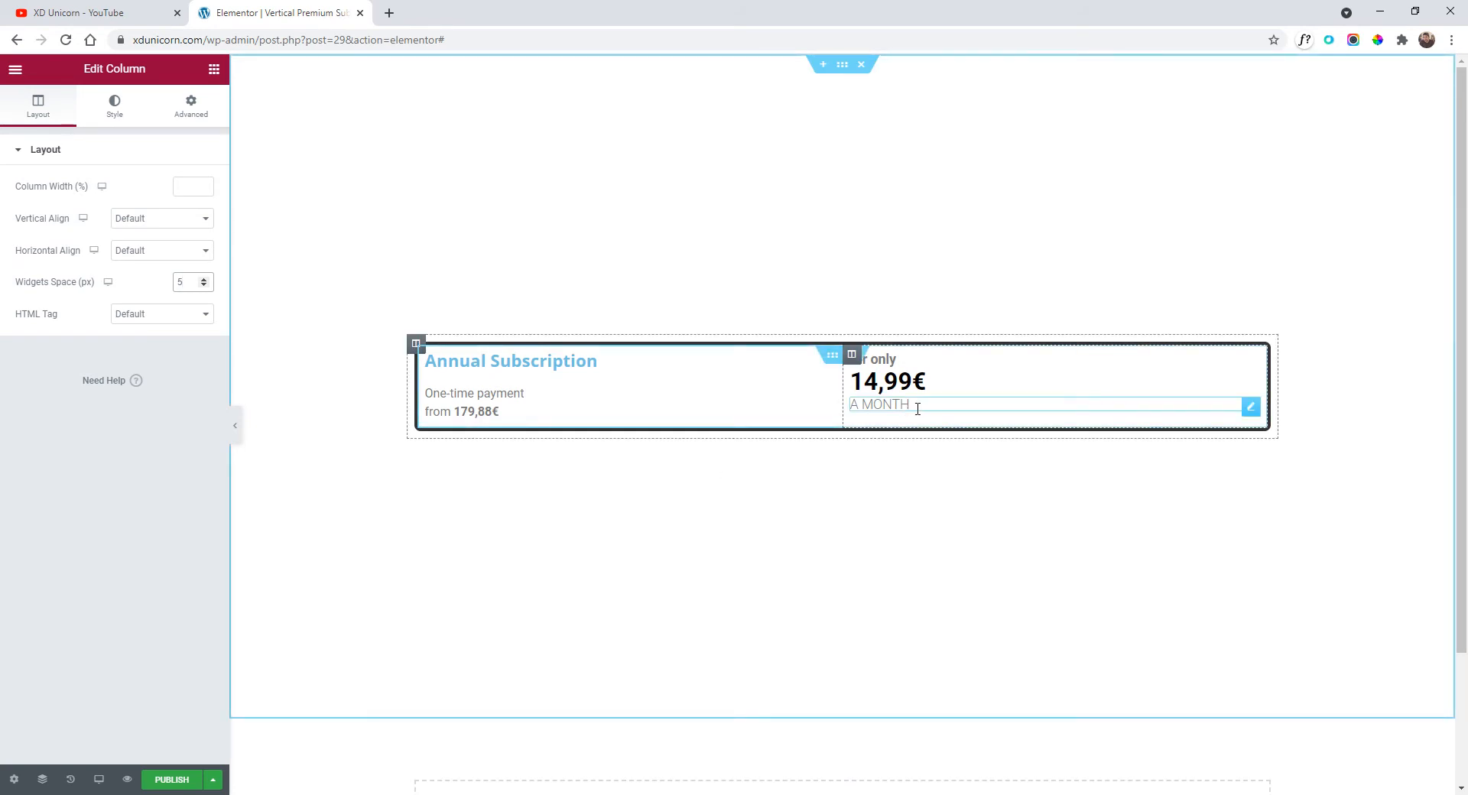
- Reduce the "a month" heading's font size to 1 REM
{"action": "left_click", "coordinate": [1250, 406]}
{"action": "left_click", "coordinate": [204, 220]}
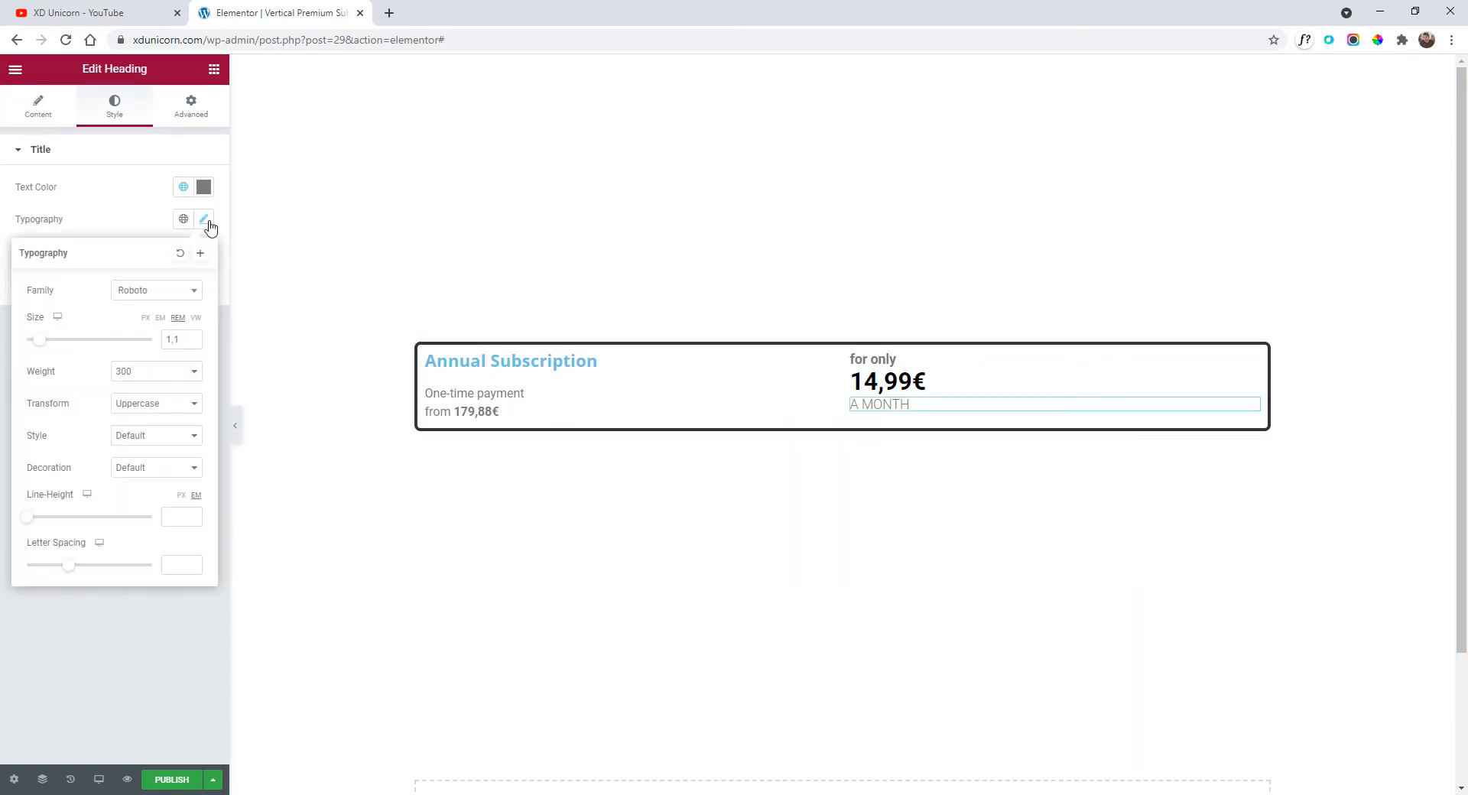
{"action": "left_click_drag", "start_coordinate": [43, 348], "coordinate": [40, 347]}
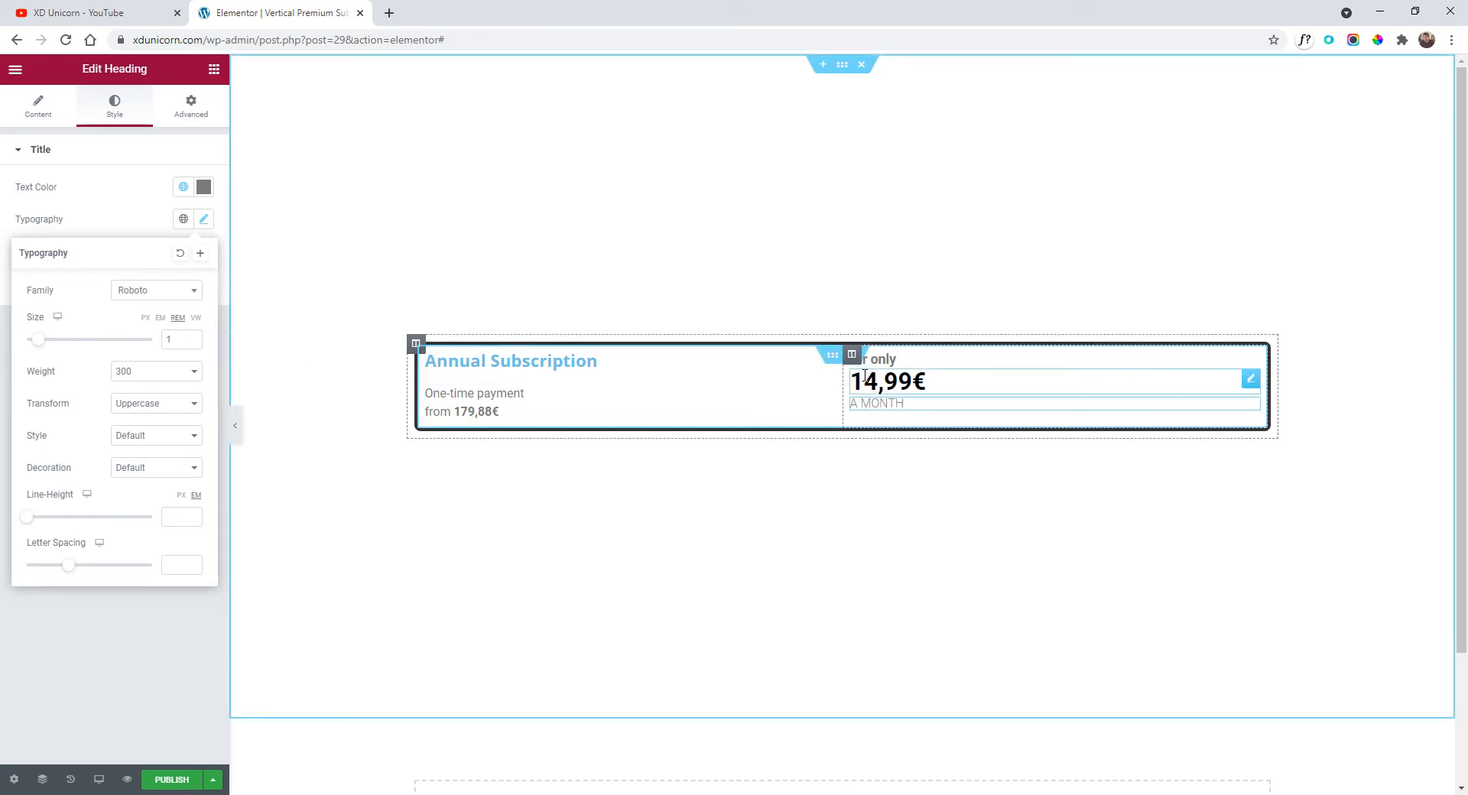
- Set the widgets space to 8 px in both the price column and the "Annual Subscription" column
{"action": "left_click", "coordinate": [851, 354]}
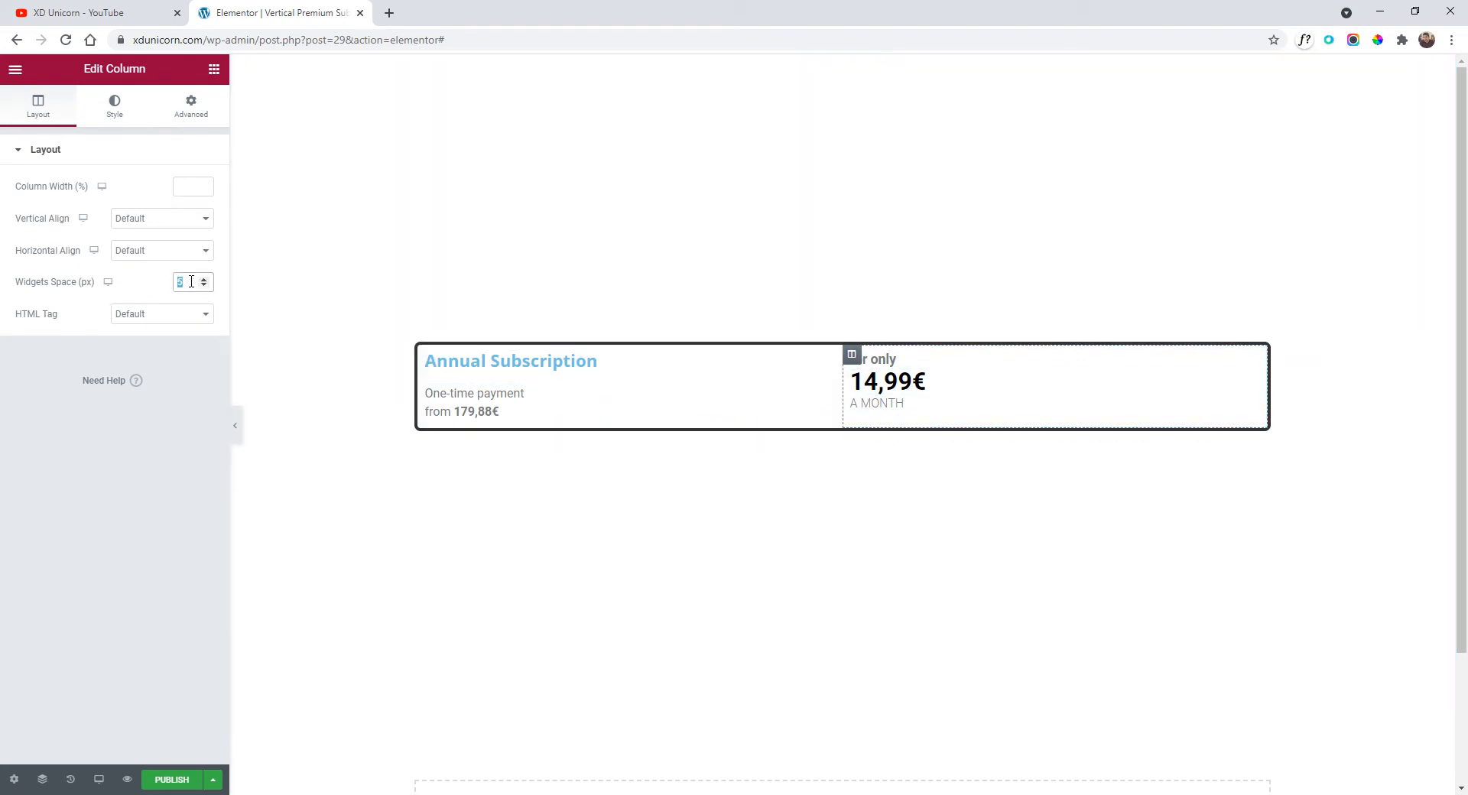
{"action": "type", "text": "8"}
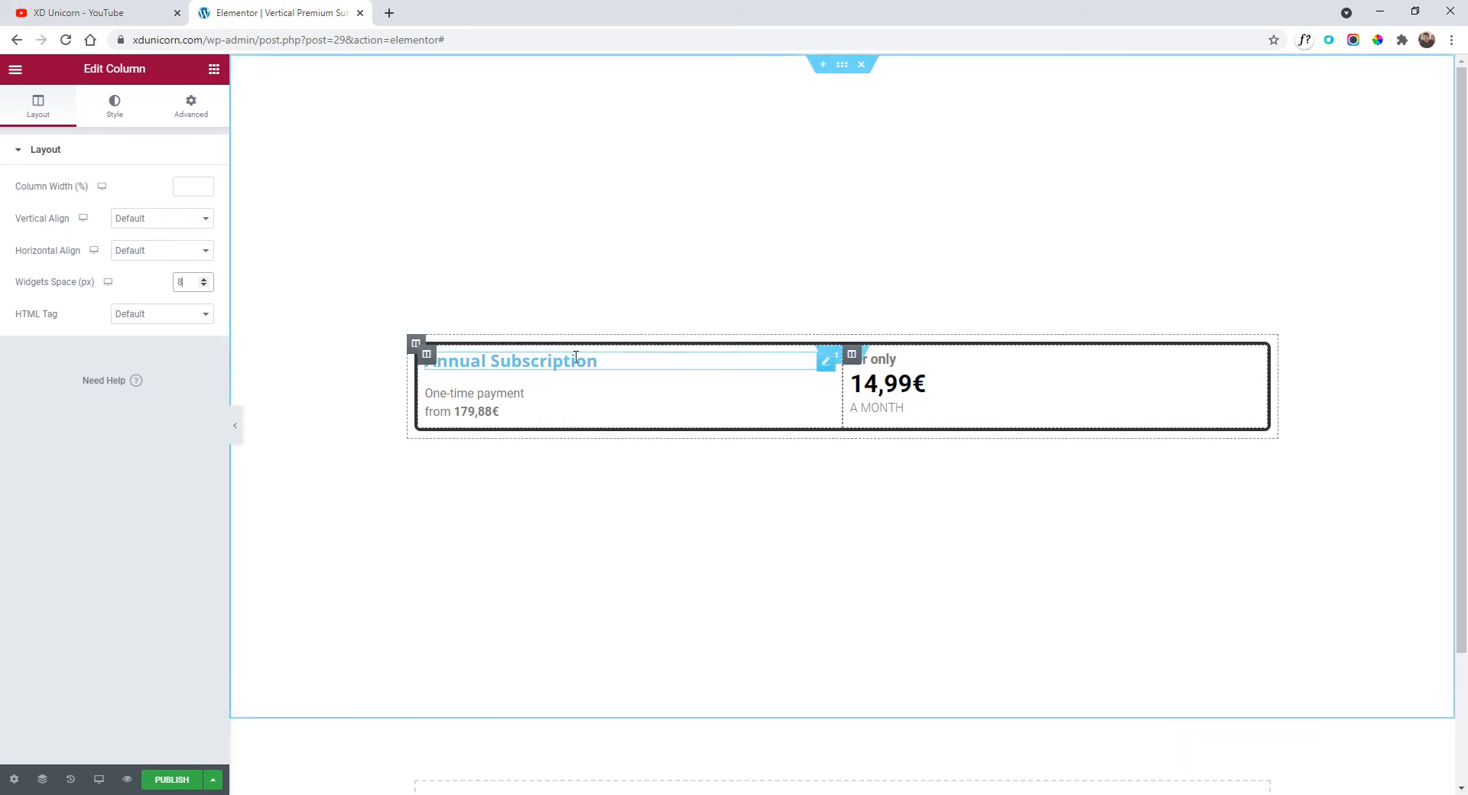
{"action": "left_click", "coordinate": [427, 356]}
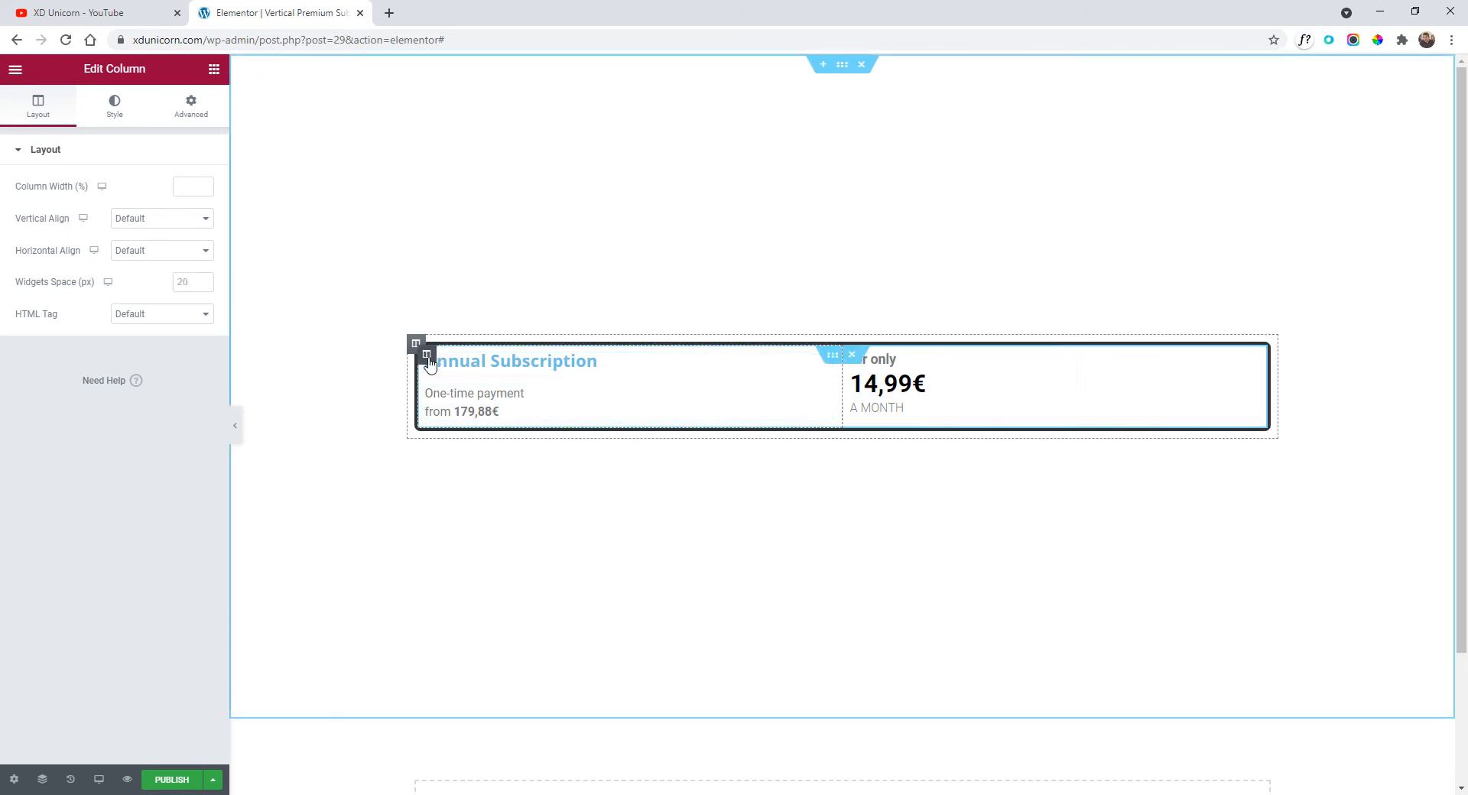
{"action": "left_click", "coordinate": [187, 283]}
{"action": "type", "text": "8"}
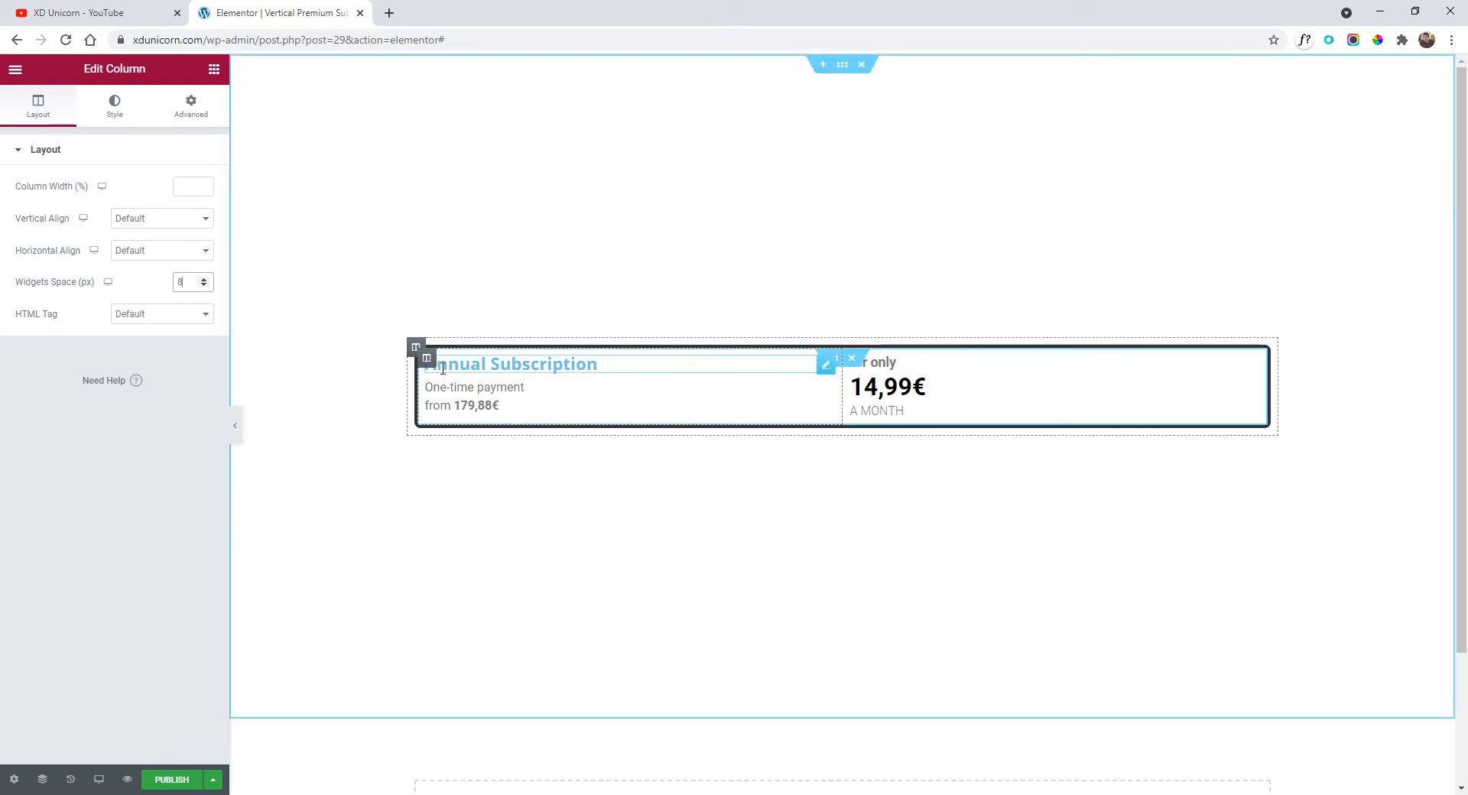
- Give the "Annual Subscription" column a padding of 7% on all sides
{"action": "left_click", "coordinate": [191, 118]}
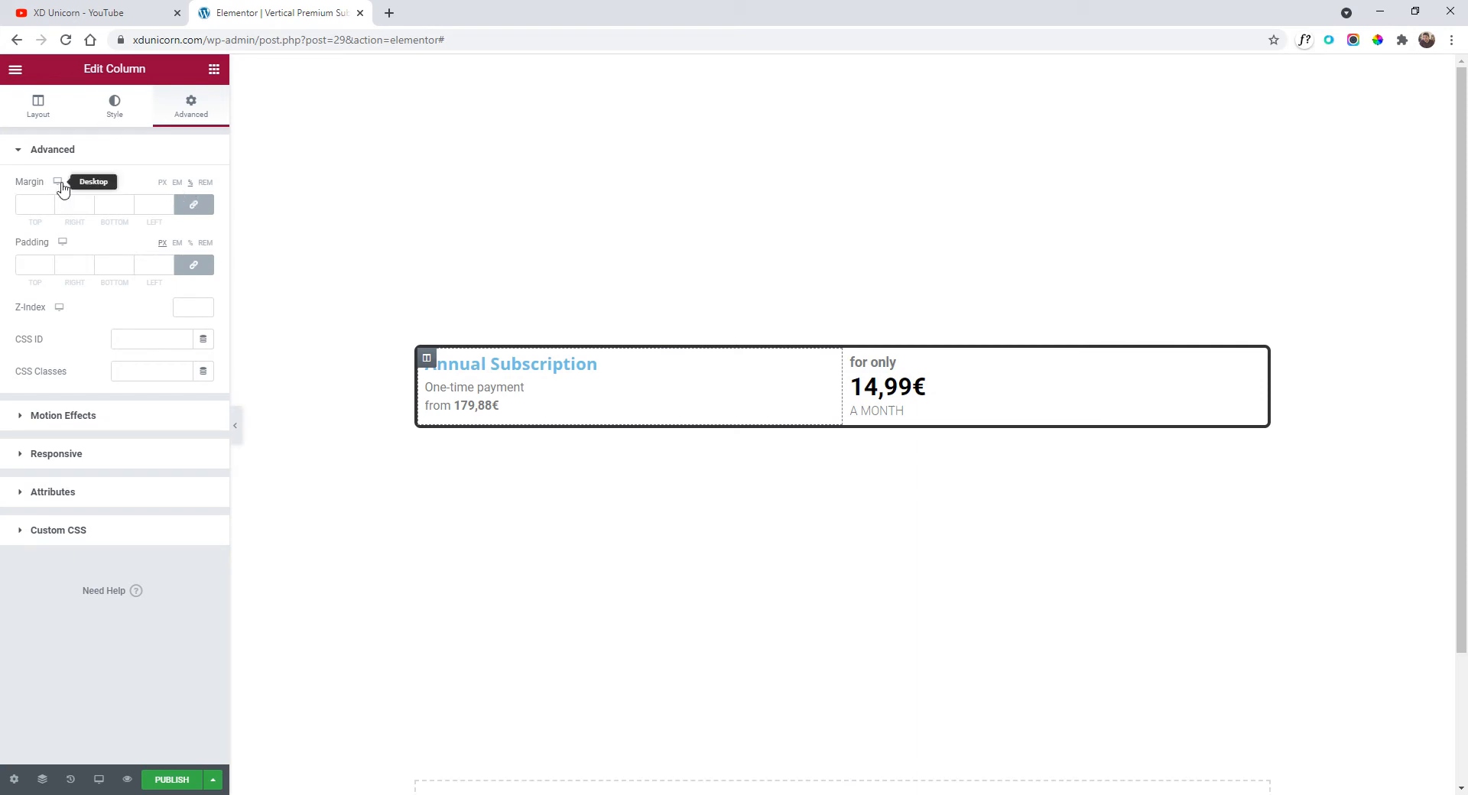
{"action": "left_click", "coordinate": [190, 243]}
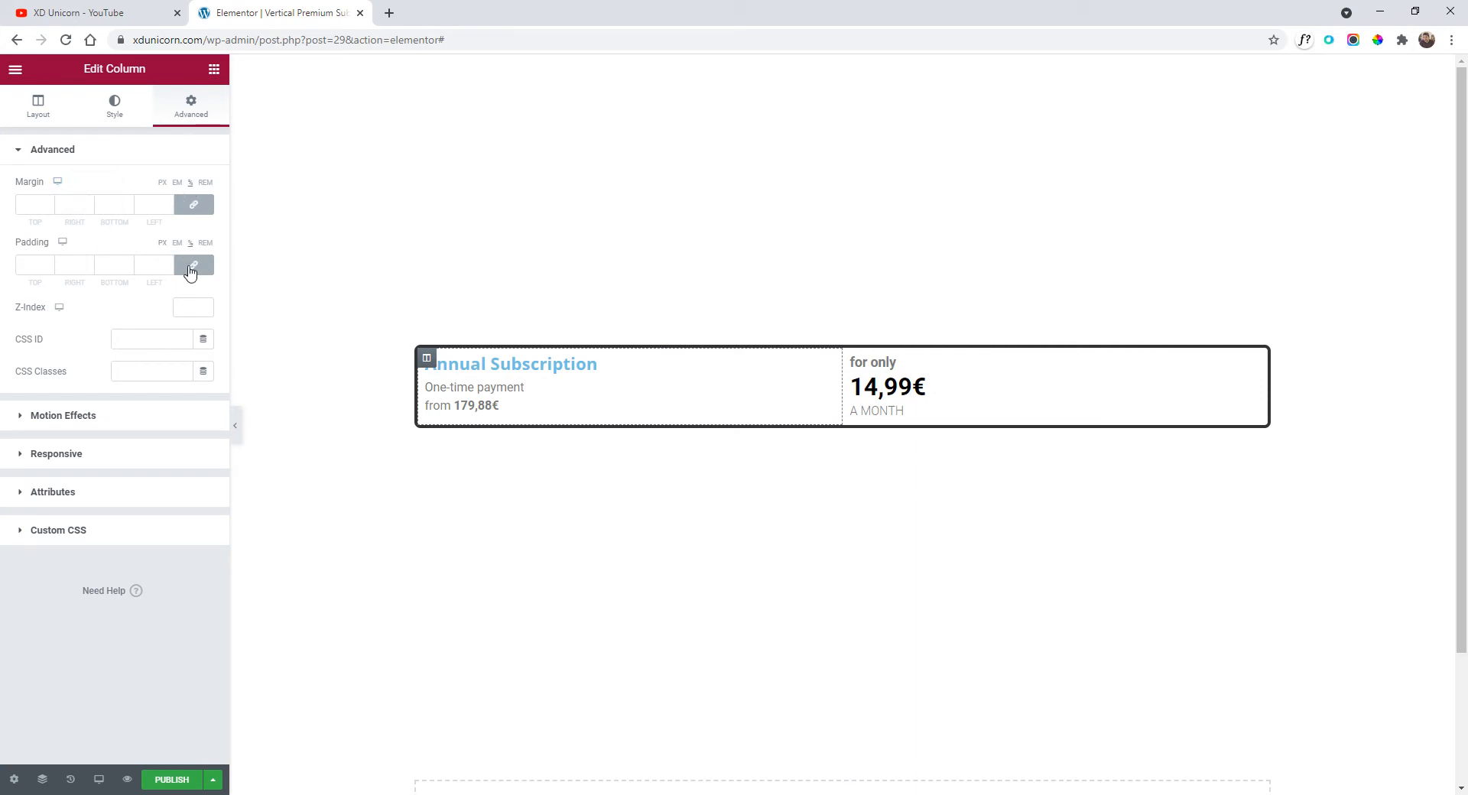
{"action": "left_click", "coordinate": [48, 263]}
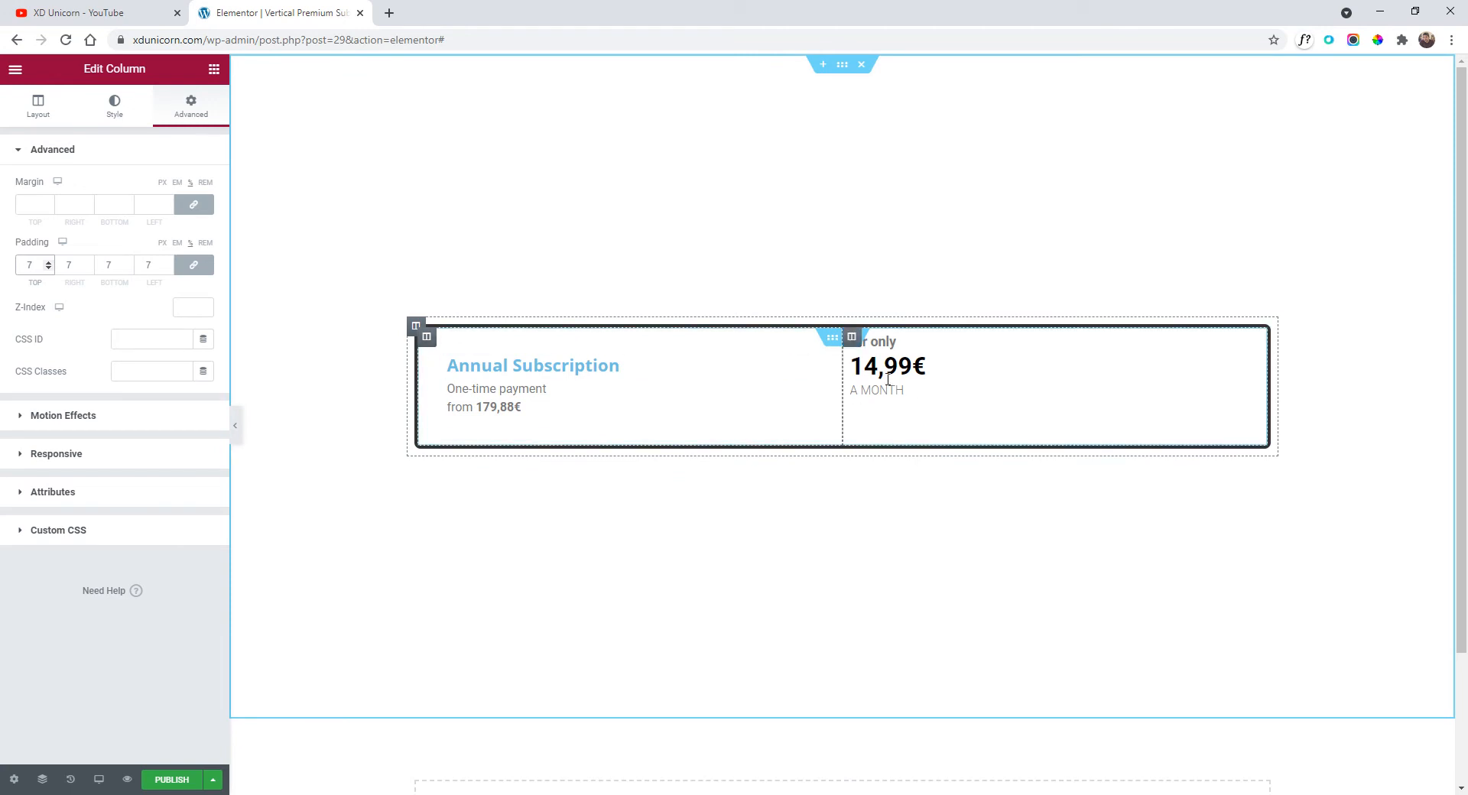
- Give the price column a padding of 7% on all sides and preview the card without the editing panel
{"action": "left_click", "coordinate": [38, 105]}
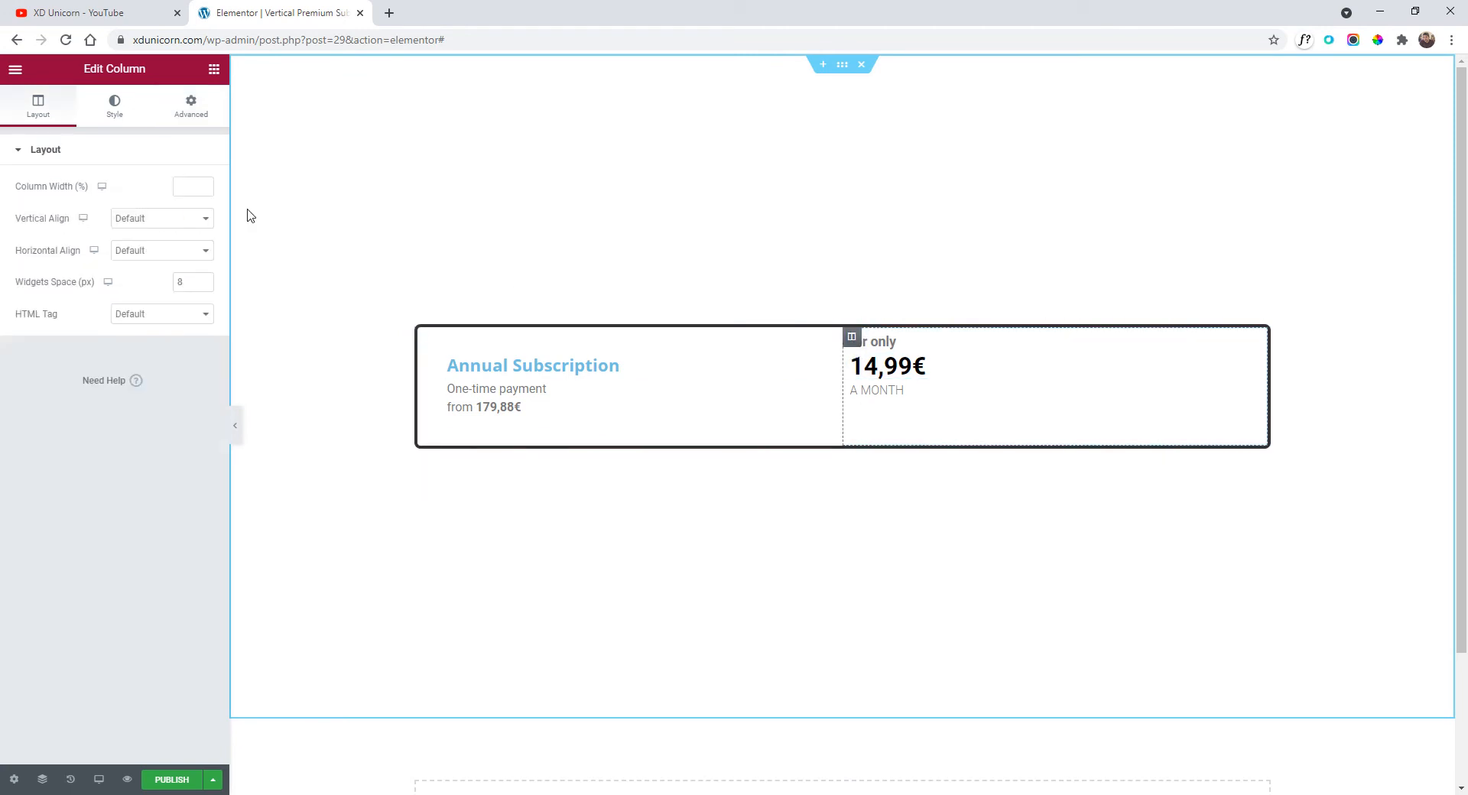
{"action": "left_click", "coordinate": [195, 105]}
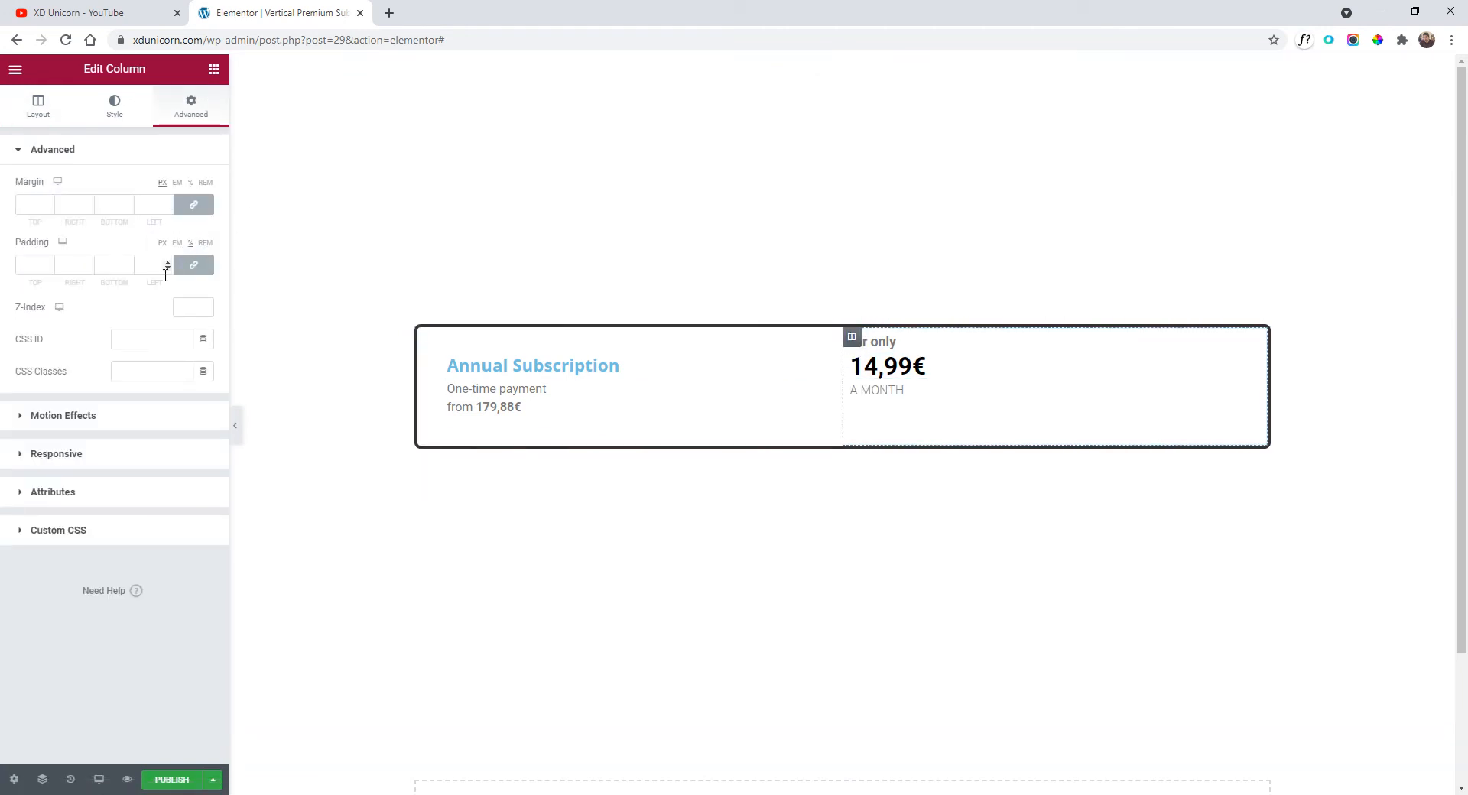
{"action": "left_click", "coordinate": [47, 263]}
{"action": "left_click", "coordinate": [47, 263]}
{"action": "left_click", "coordinate": [47, 263]}
{"action": "left_click", "coordinate": [47, 263]}
{"action": "left_click", "coordinate": [47, 263]}
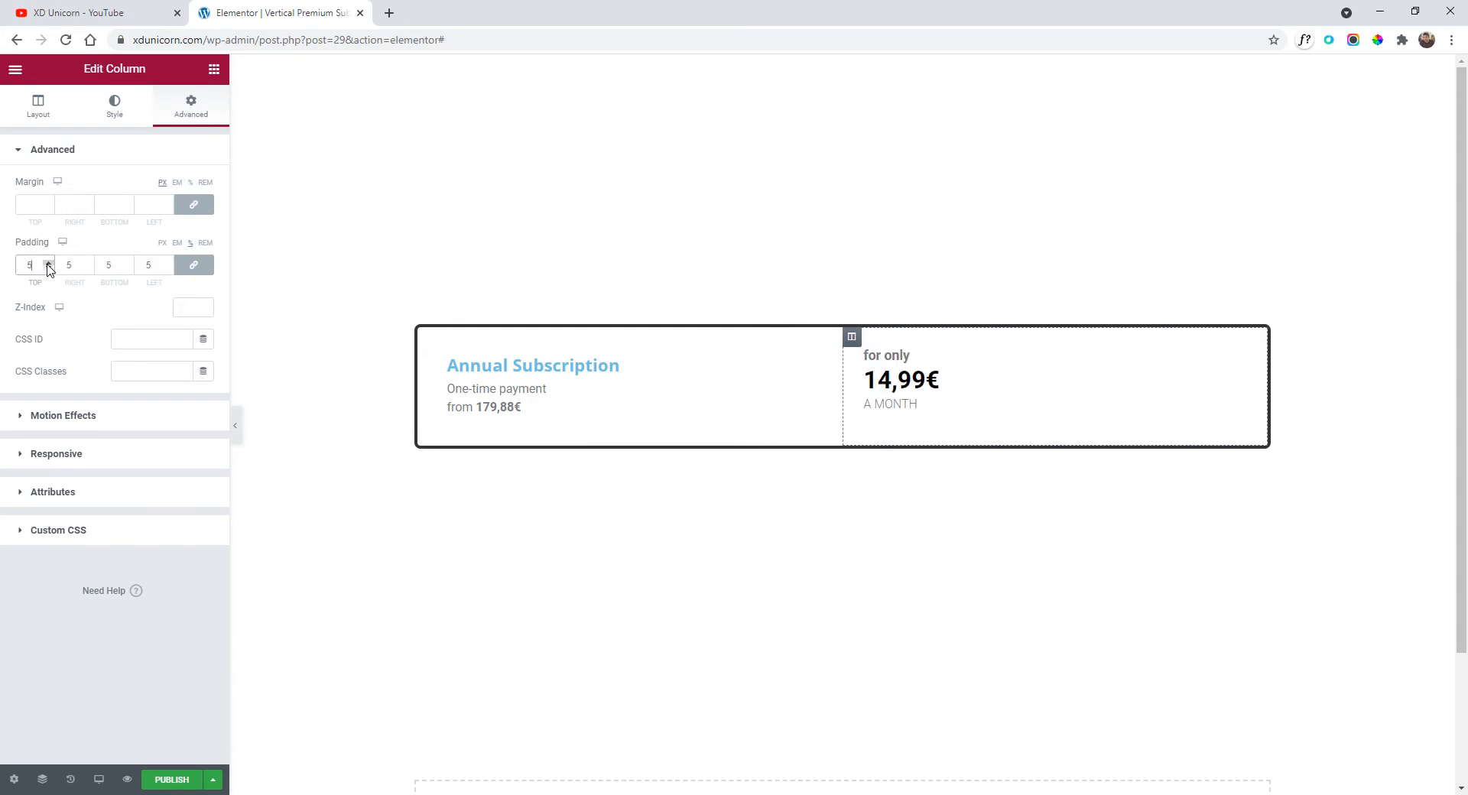
{"action": "left_click", "coordinate": [48, 263]}
{"action": "left_click", "coordinate": [47, 263]}
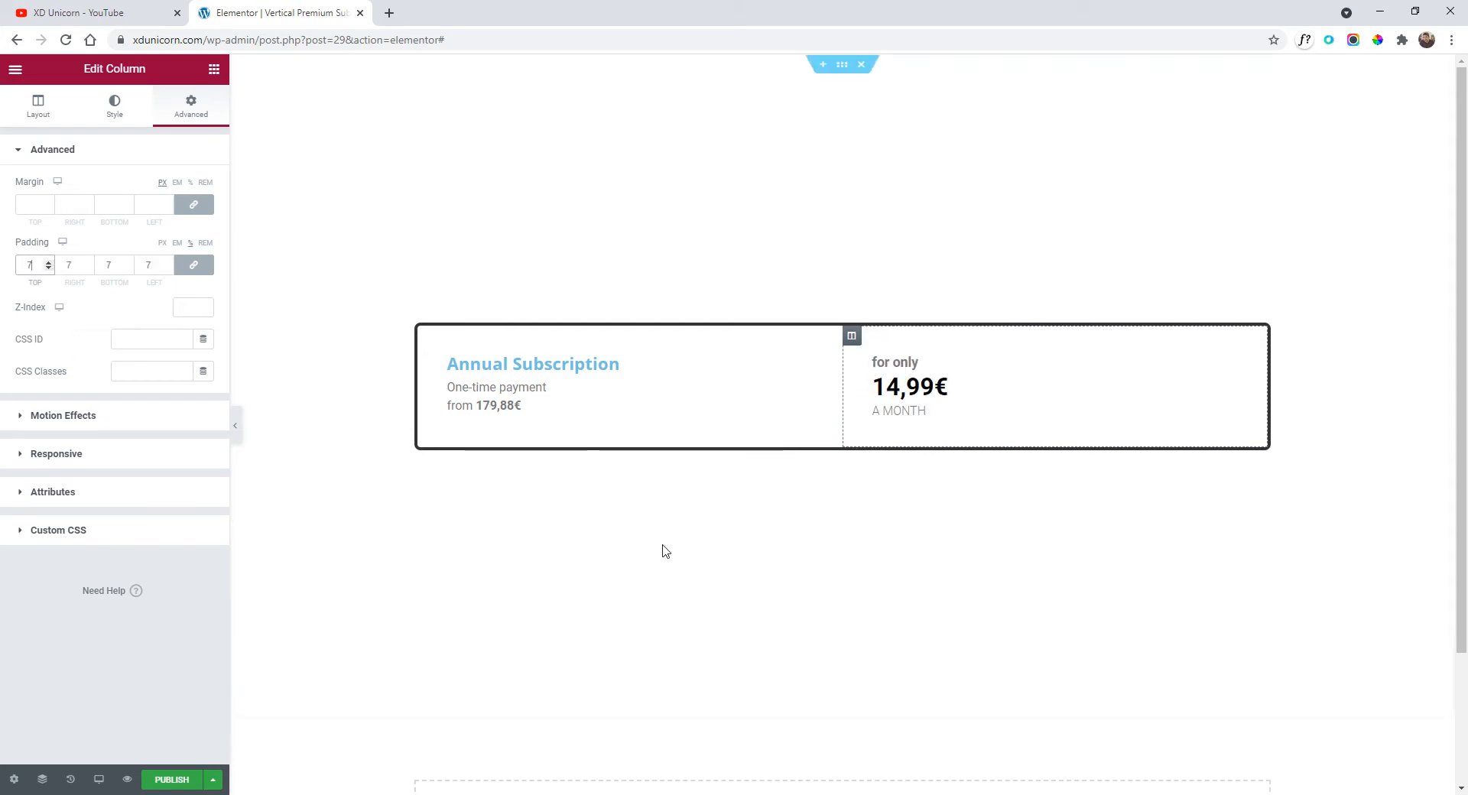
{"action": "left_click", "coordinate": [235, 425]}
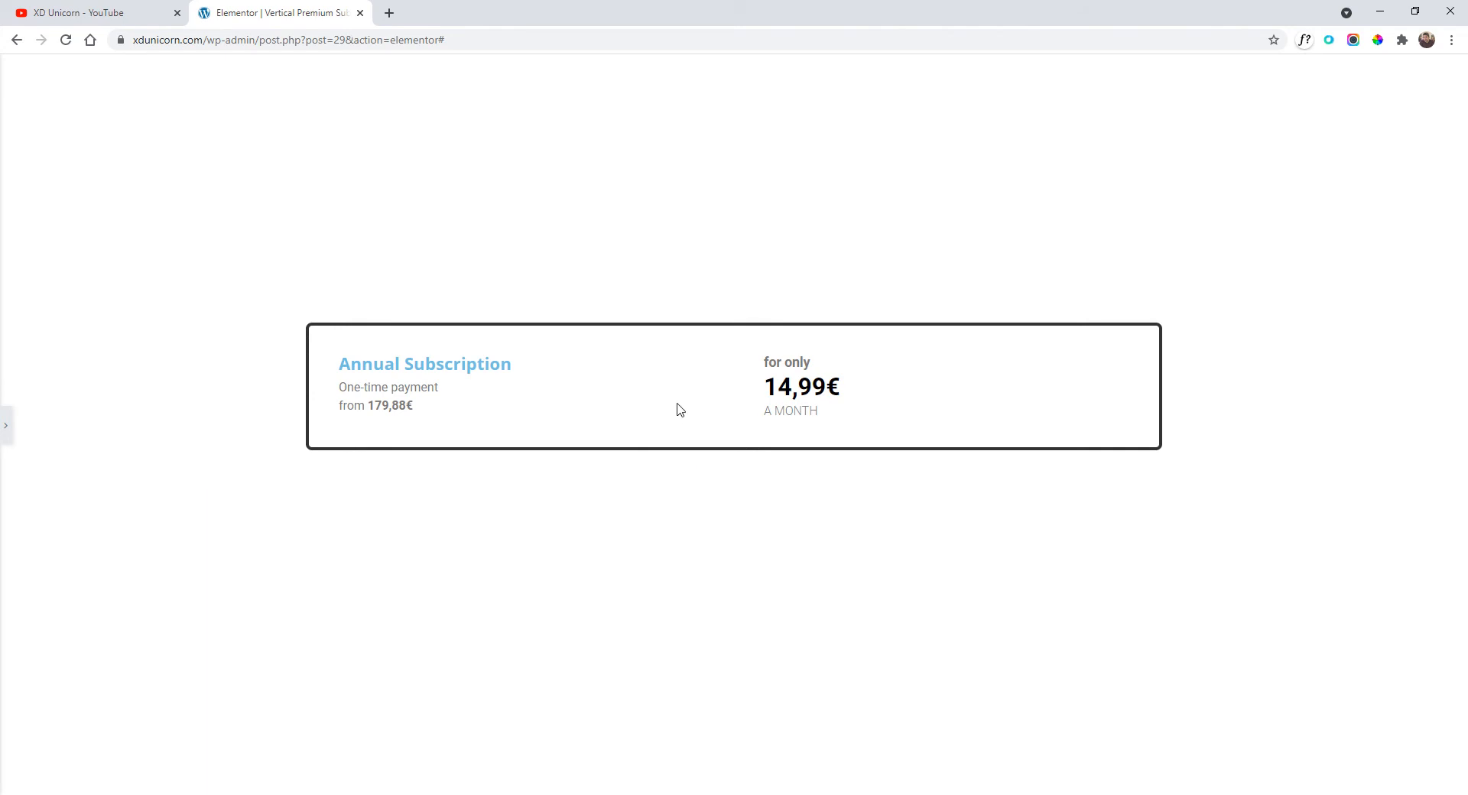
{"action": "left_click", "coordinate": [6, 425]}
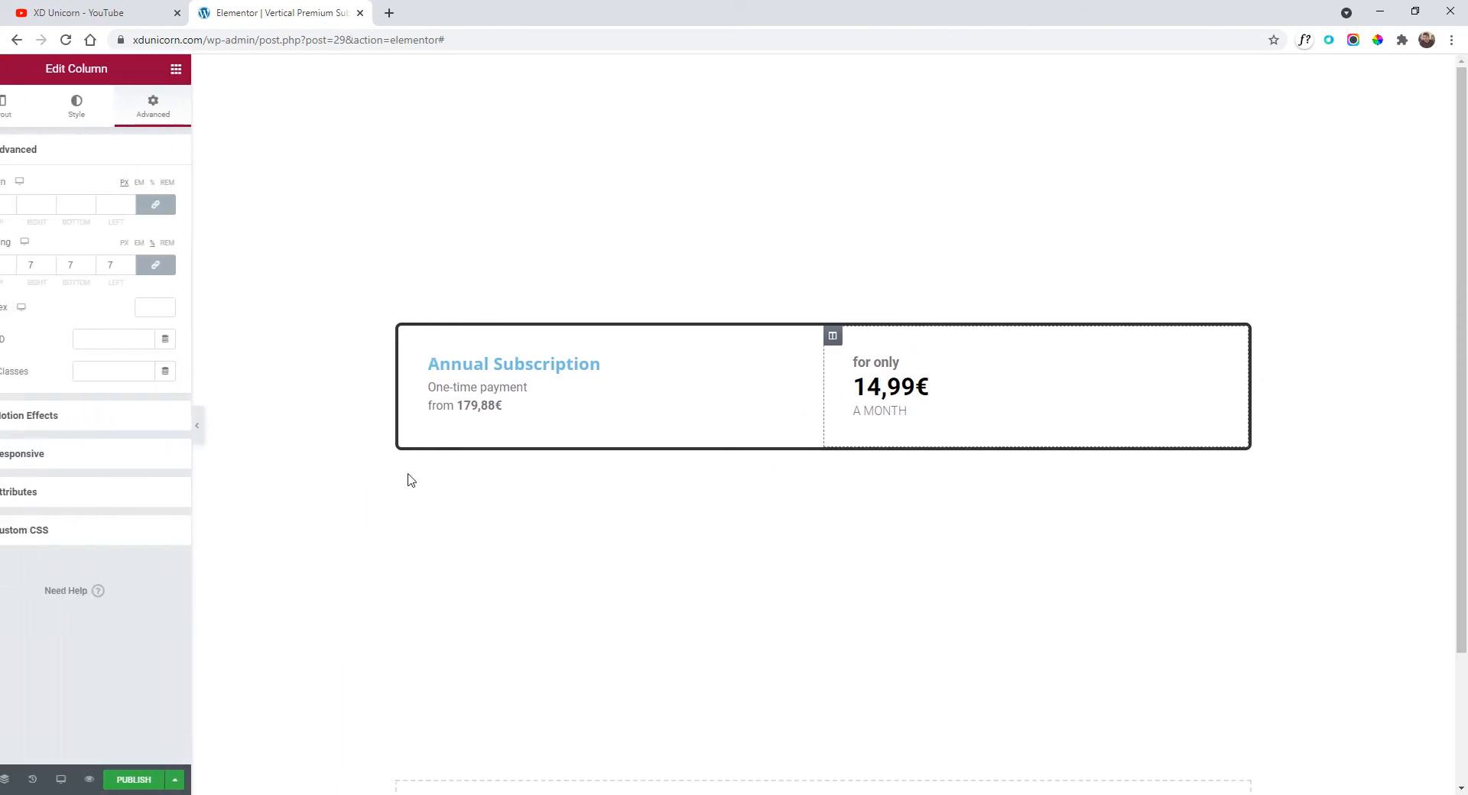
- Set the "Annual Subscription" heading's text color to black (#000000)
{"action": "left_click", "coordinate": [550, 365]}
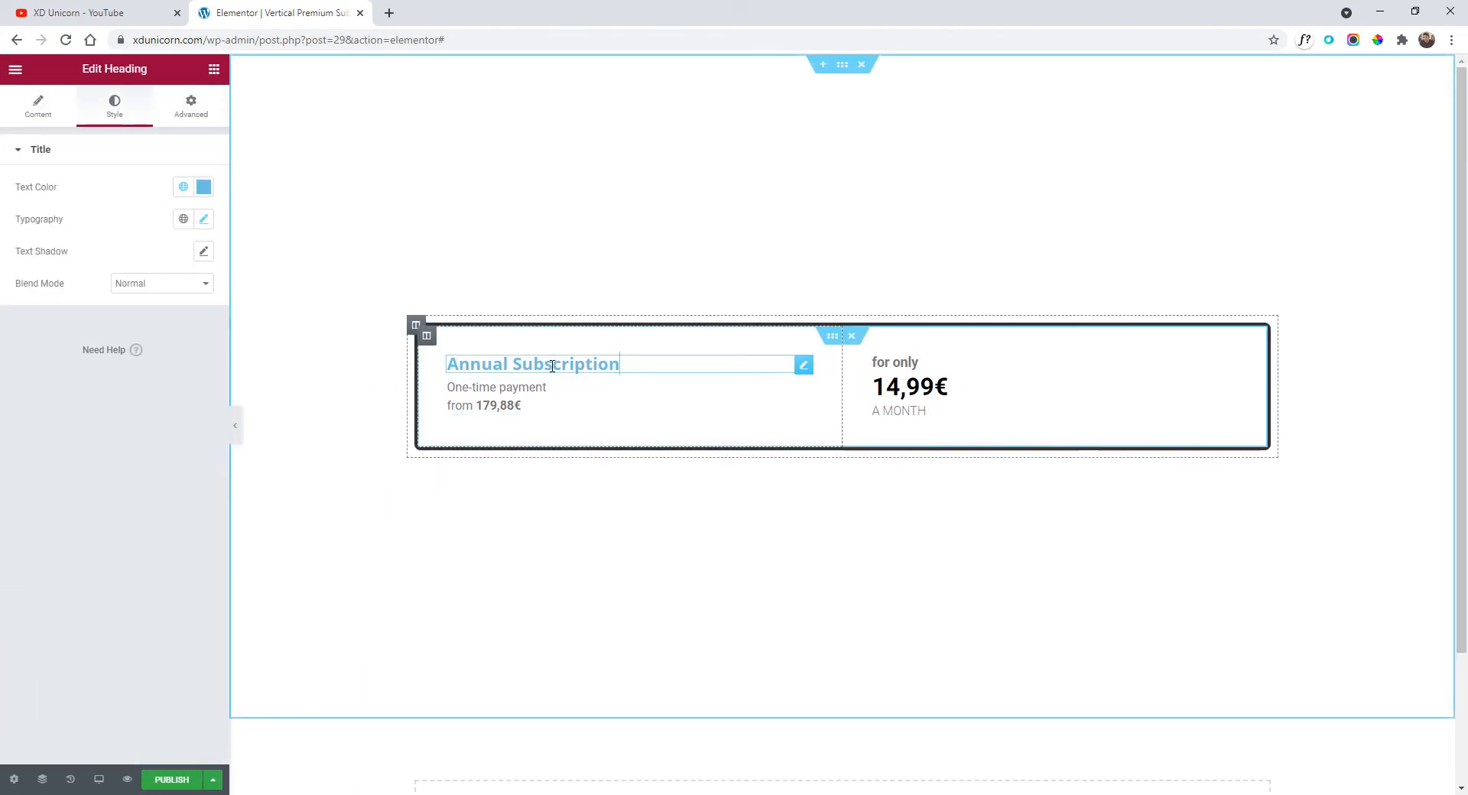
{"action": "left_click", "coordinate": [202, 188]}
{"action": "left_click", "coordinate": [161, 216]}
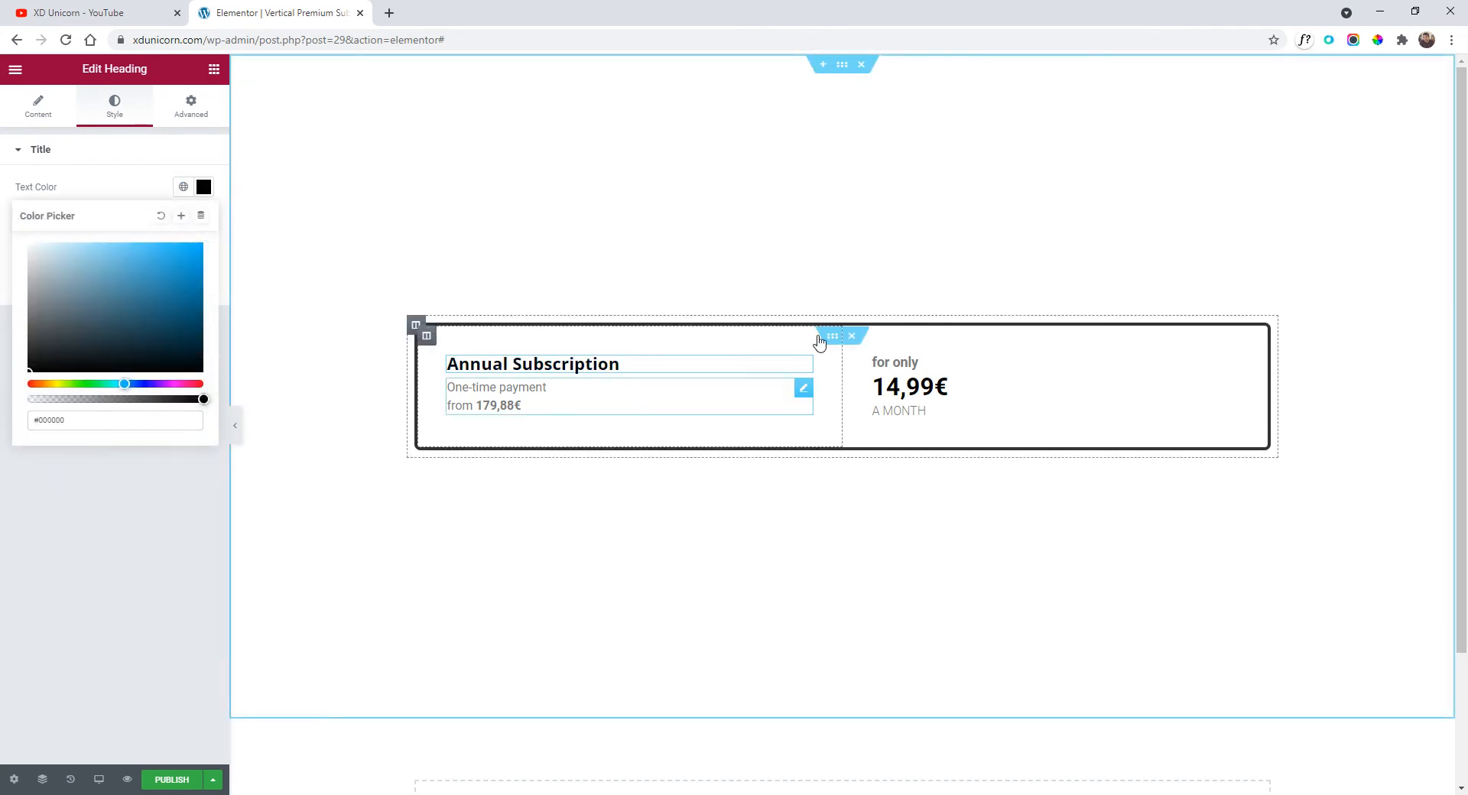
- Set the outer section's boxed content width to 591 and narrow the price column to about 30.5% of the card
{"action": "left_click", "coordinate": [842, 67]}
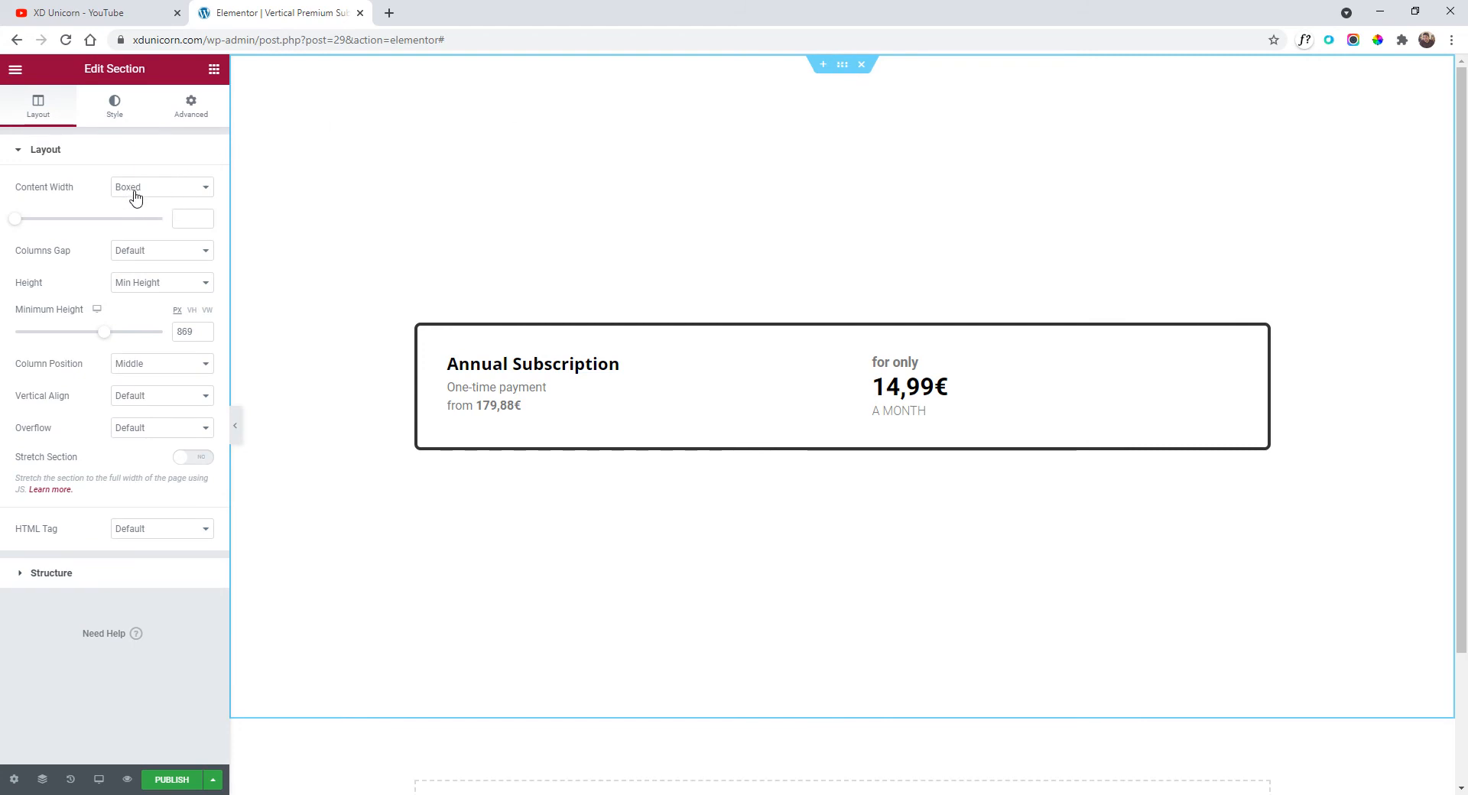
{"action": "left_click_drag", "start_coordinate": [15, 223], "coordinate": [29, 224]}
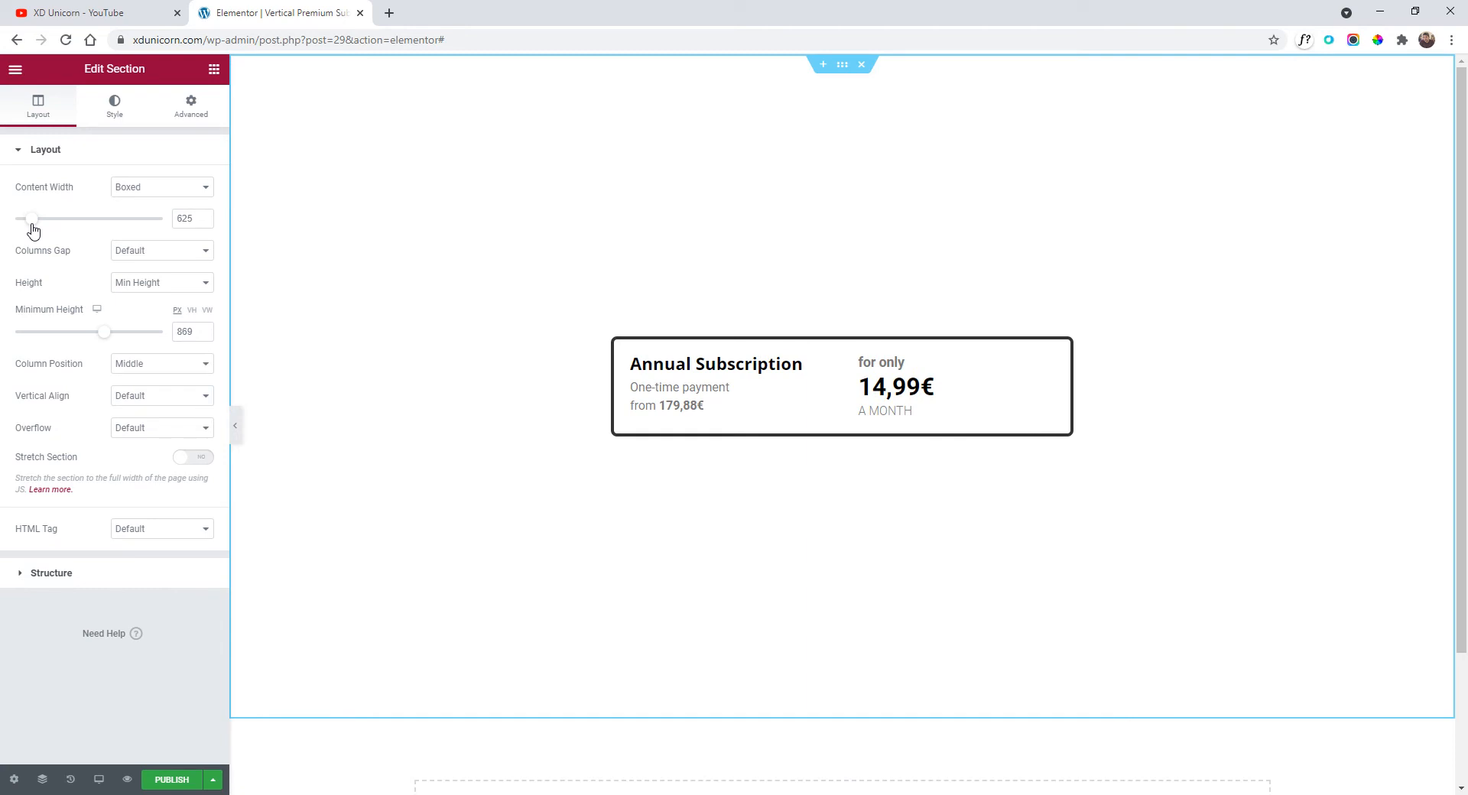
{"action": "left_click_drag", "start_coordinate": [32, 225], "coordinate": [28, 232]}
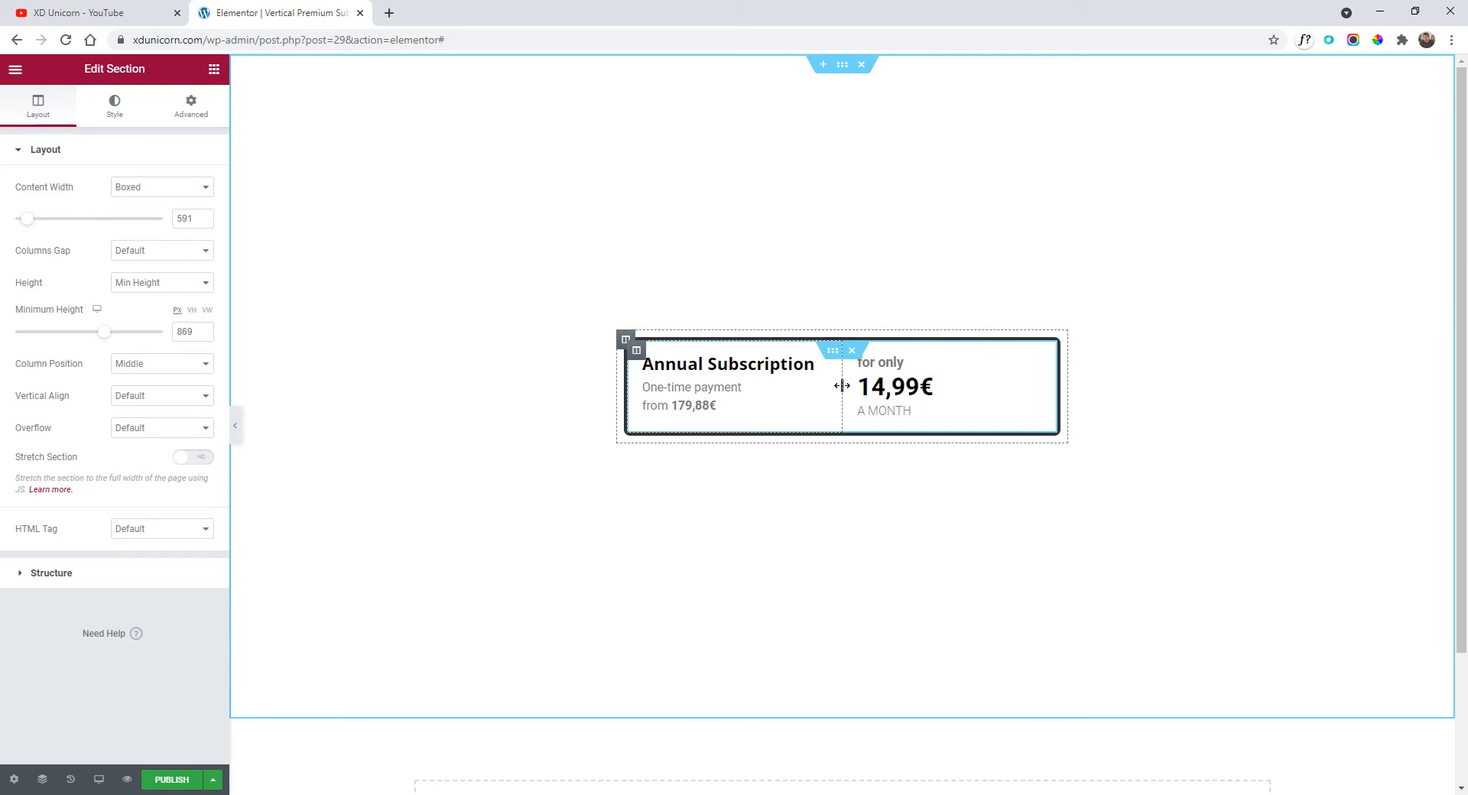
{"action": "left_click_drag", "start_coordinate": [842, 385], "coordinate": [931, 385]}
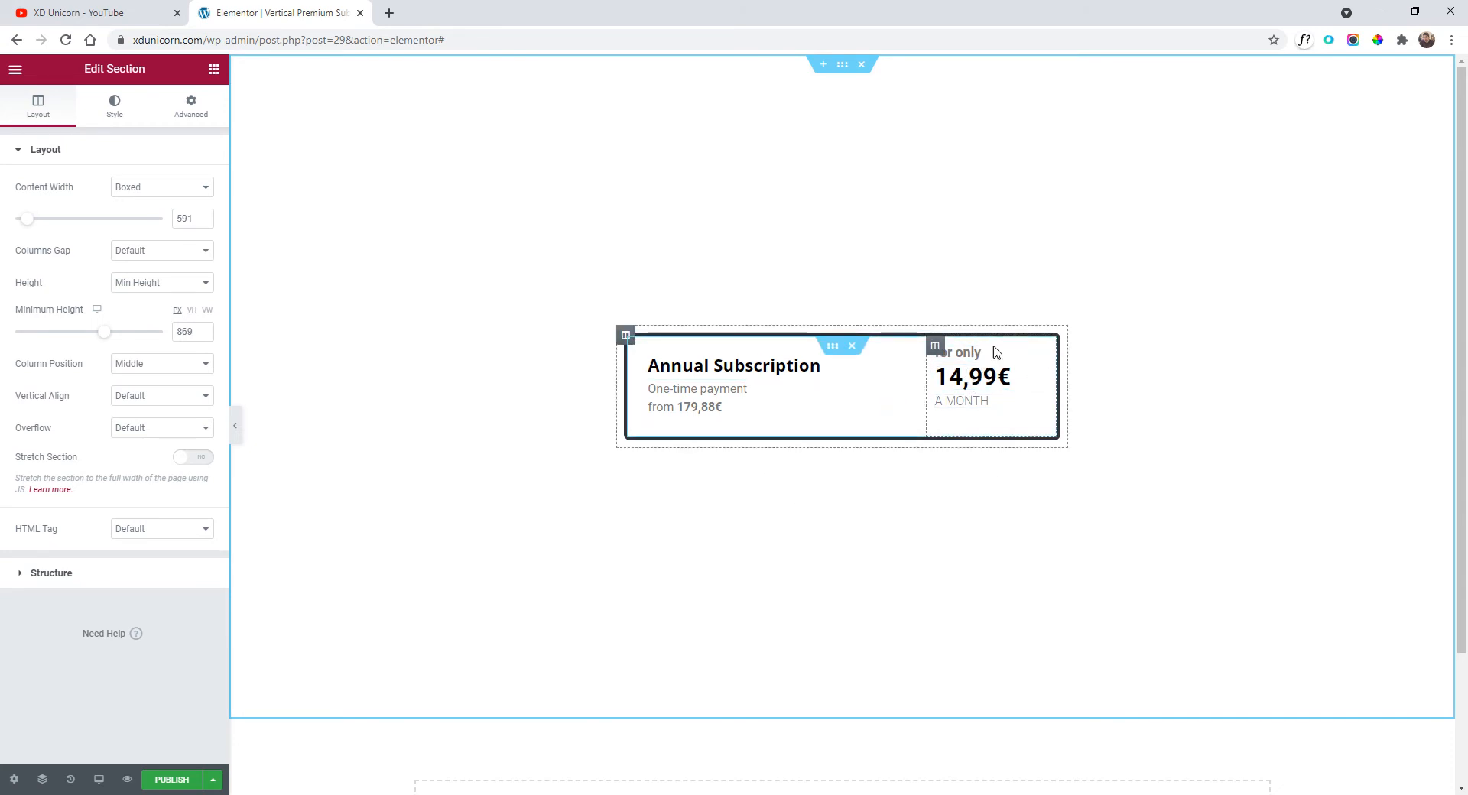
- Set the vertical alignment to Middle in both the price column and the "Annual Subscription" column, and preview the card without the editing panel
{"action": "left_click", "coordinate": [935, 346]}
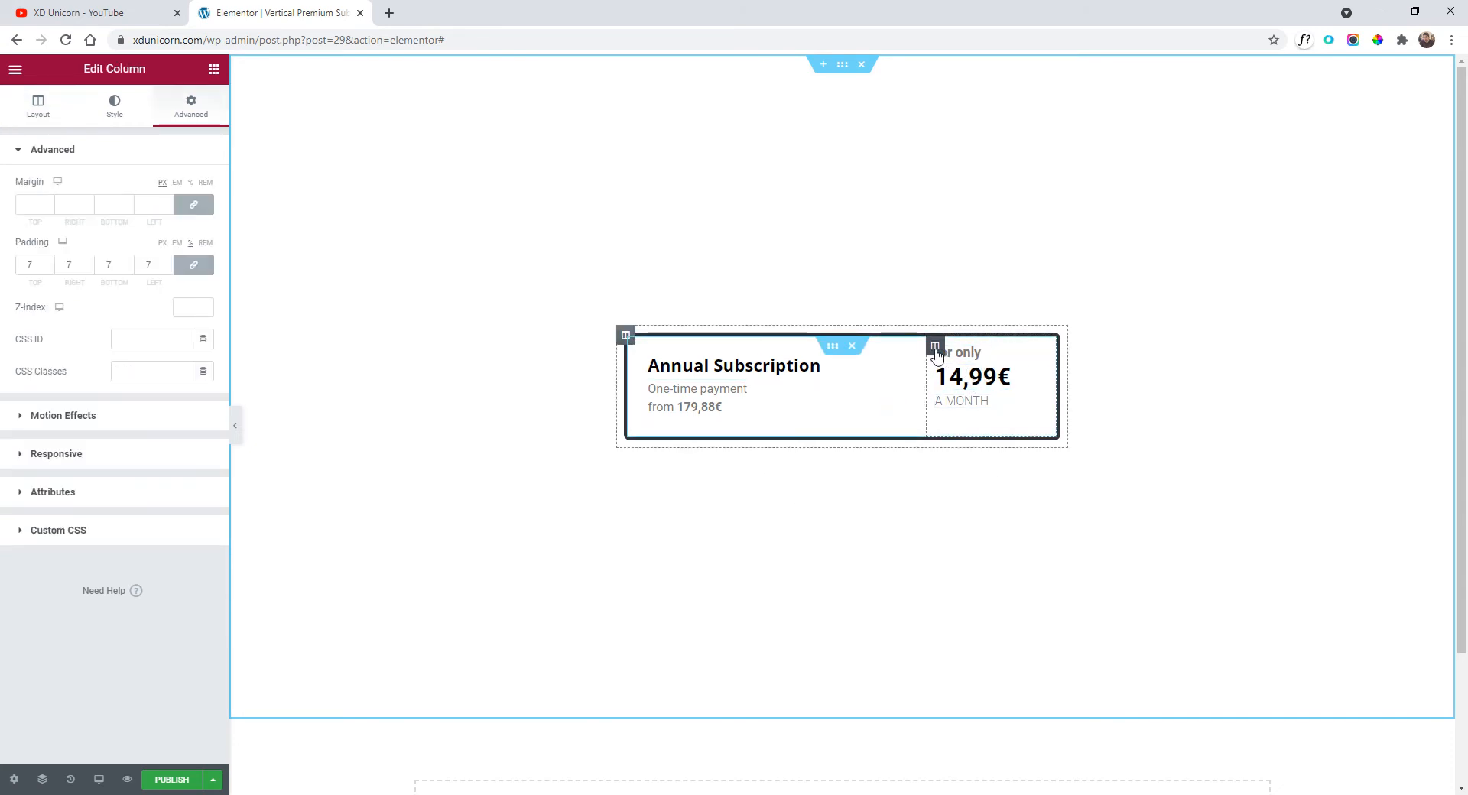
{"action": "left_click", "coordinate": [42, 112]}
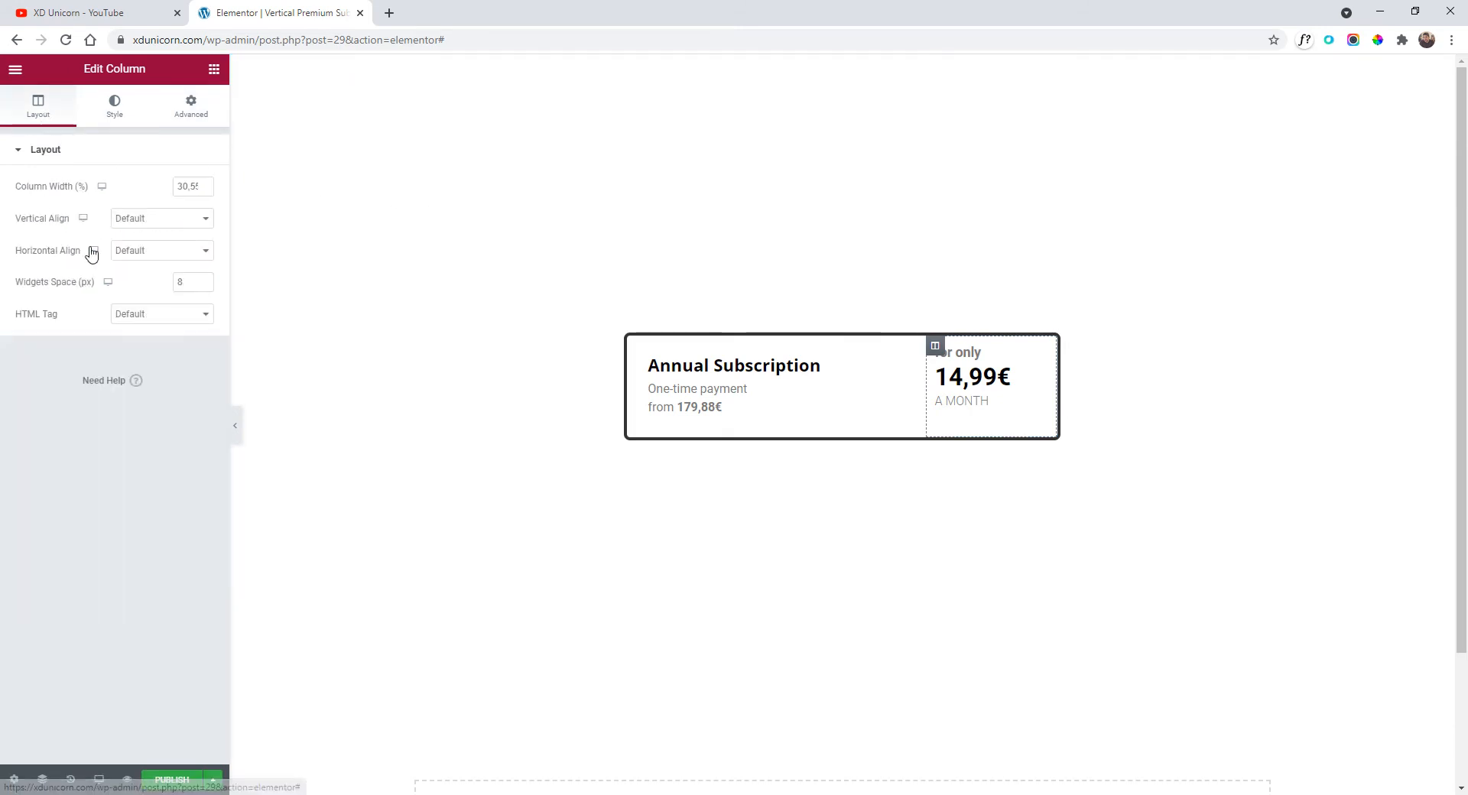
{"action": "left_click", "coordinate": [146, 222]}
{"action": "left_click", "coordinate": [162, 268]}
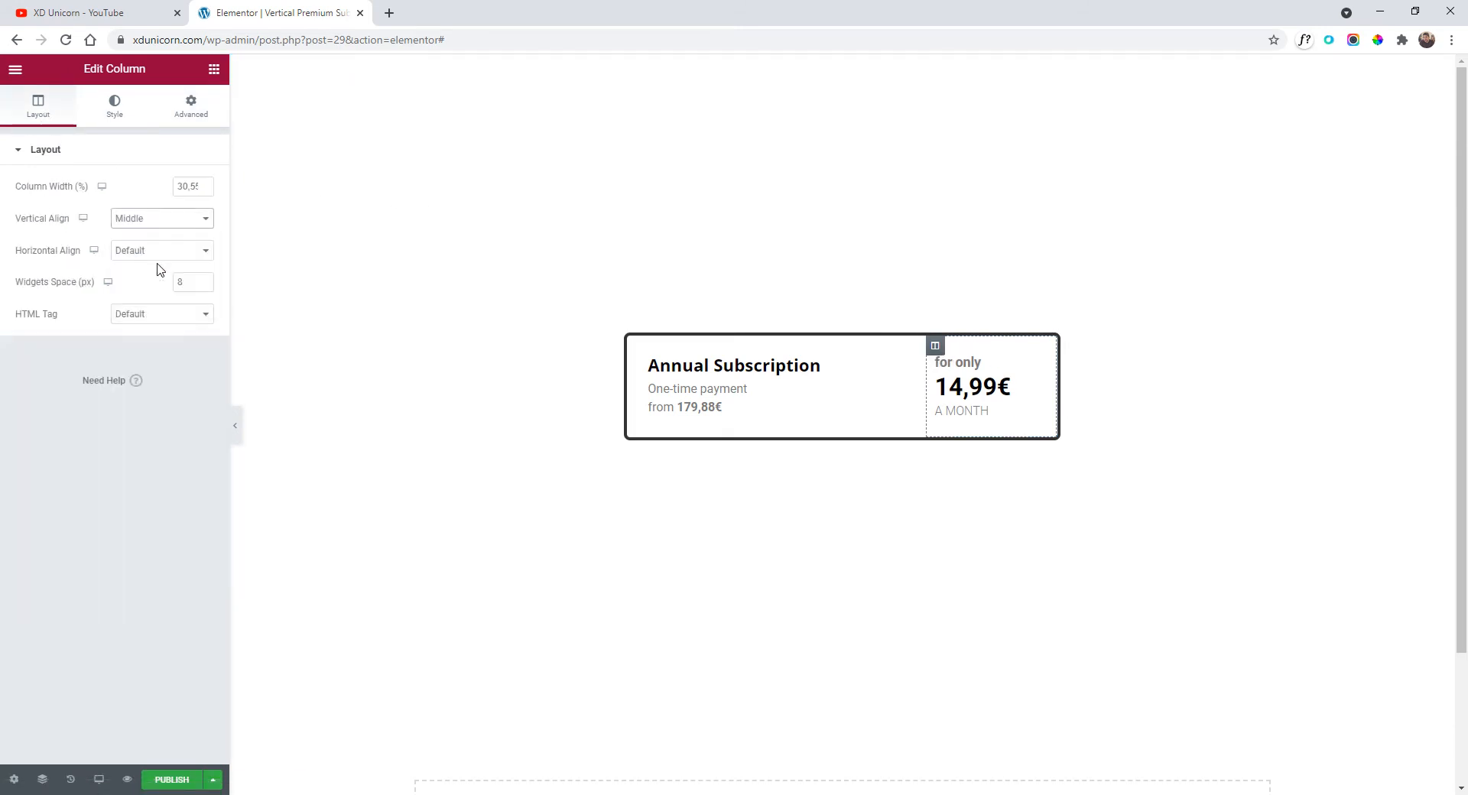
{"action": "left_click", "coordinate": [636, 348]}
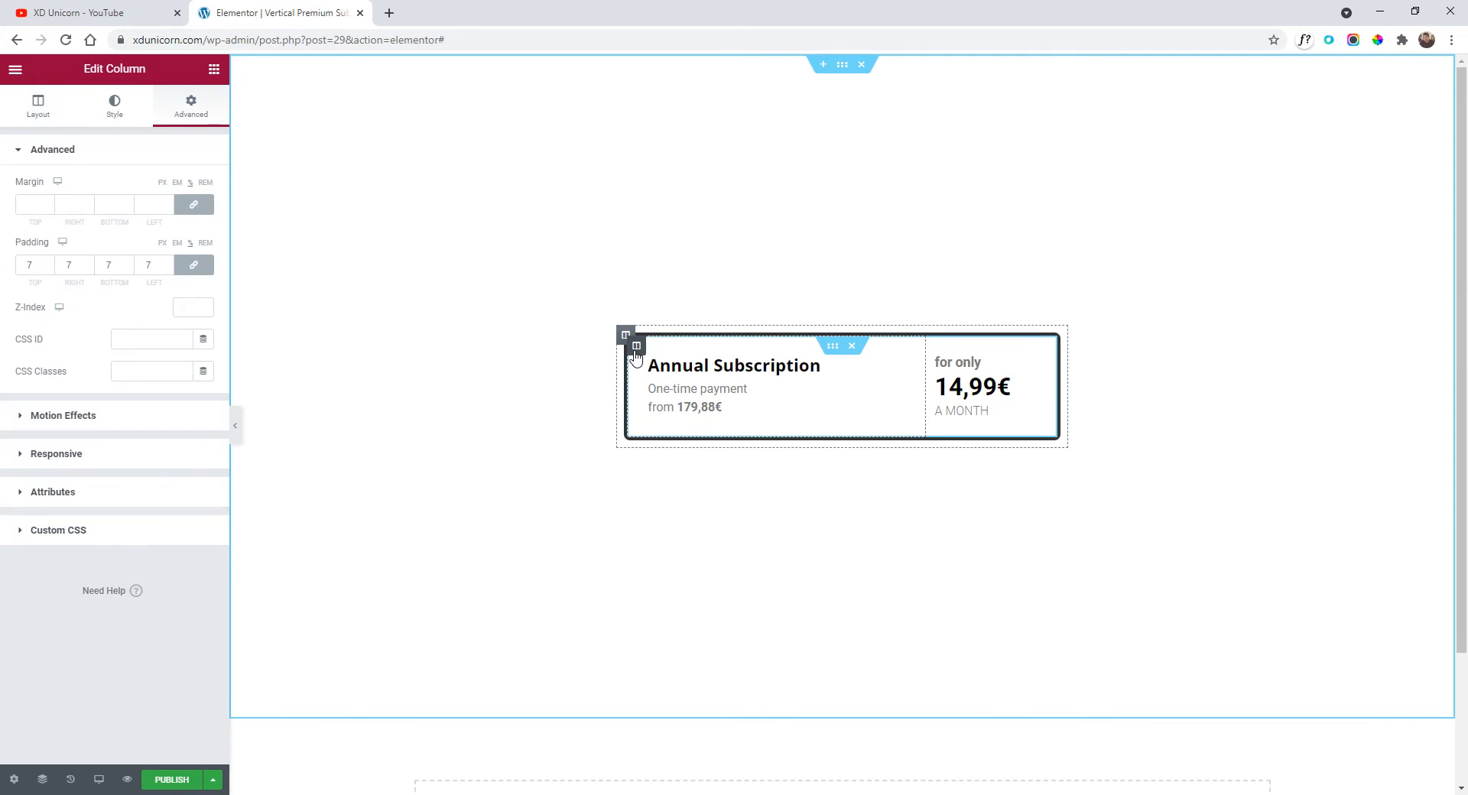
{"action": "left_click", "coordinate": [50, 115]}
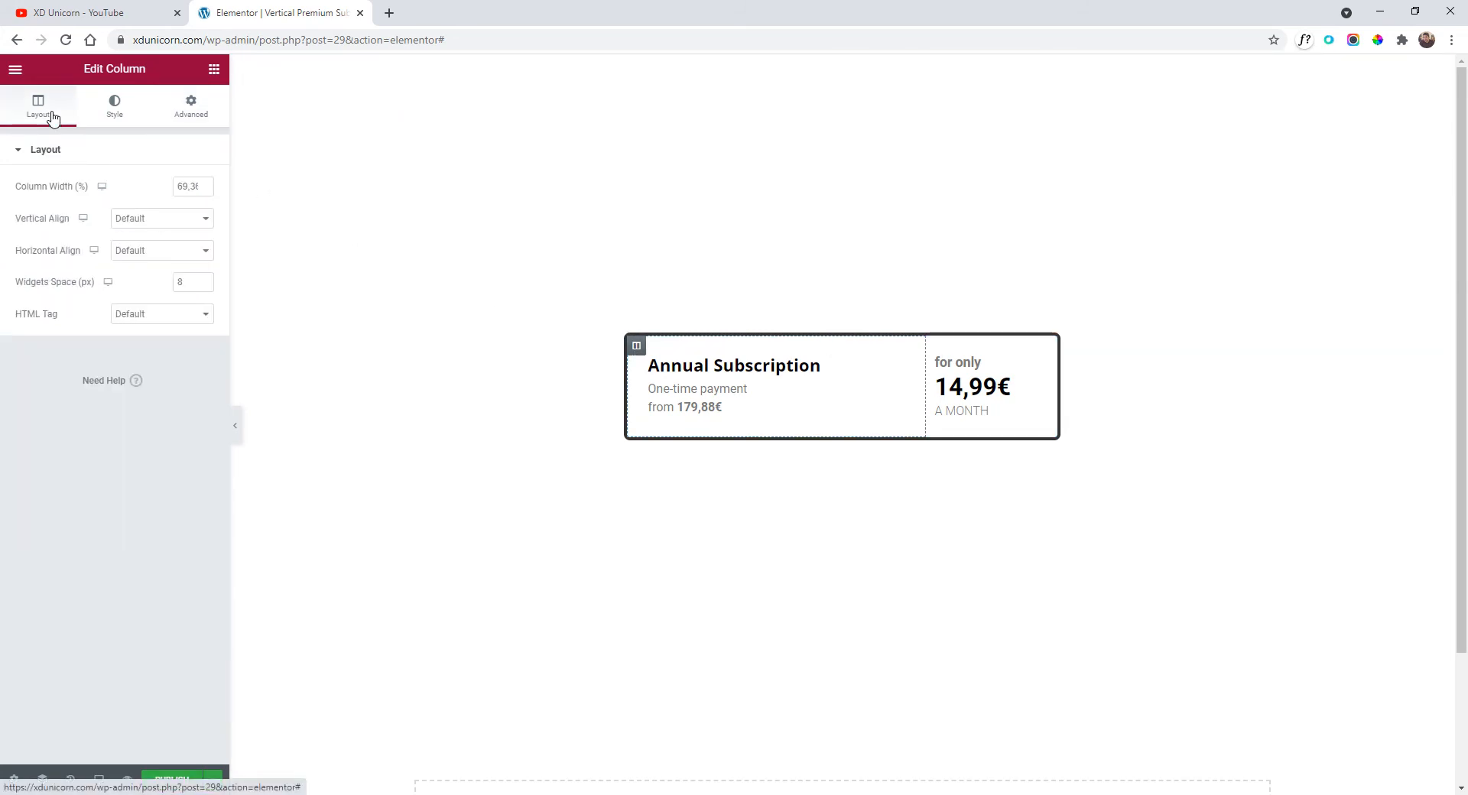
{"action": "left_click", "coordinate": [145, 219]}
{"action": "left_click", "coordinate": [157, 261]}
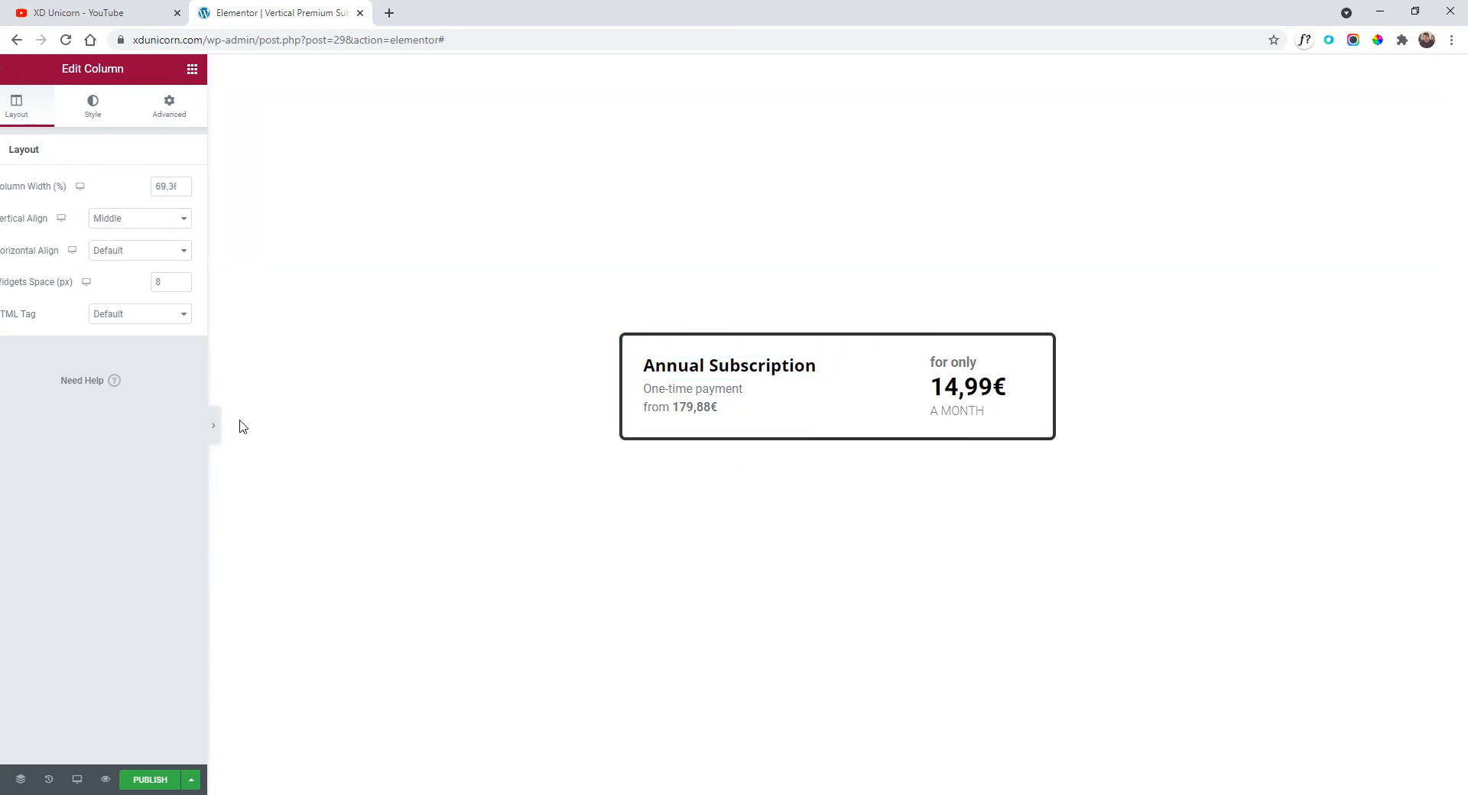
{"action": "left_click", "coordinate": [237, 425]}
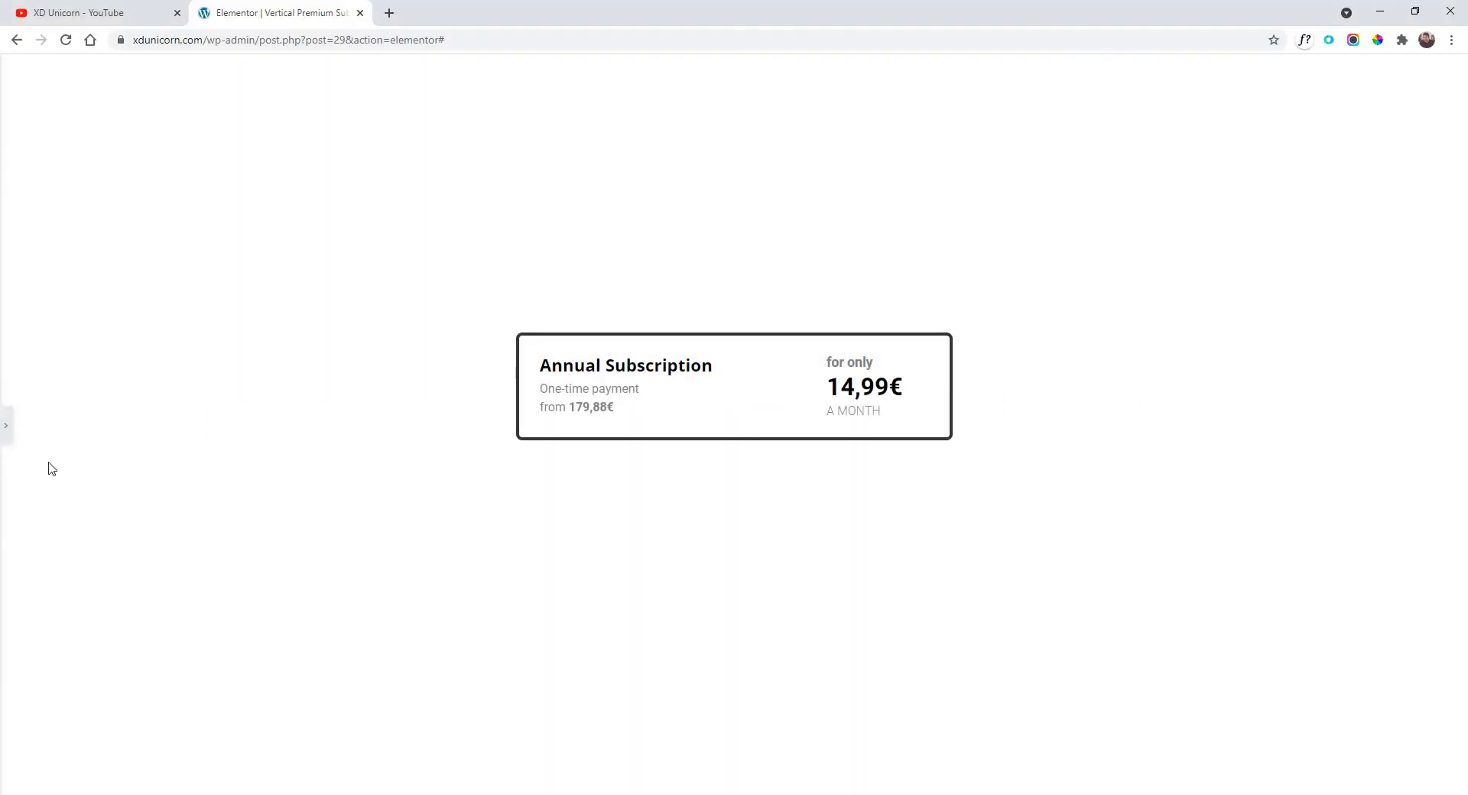
- Reduce the outer section's boxed content width to 500
{"action": "left_click", "coordinate": [5, 425]}
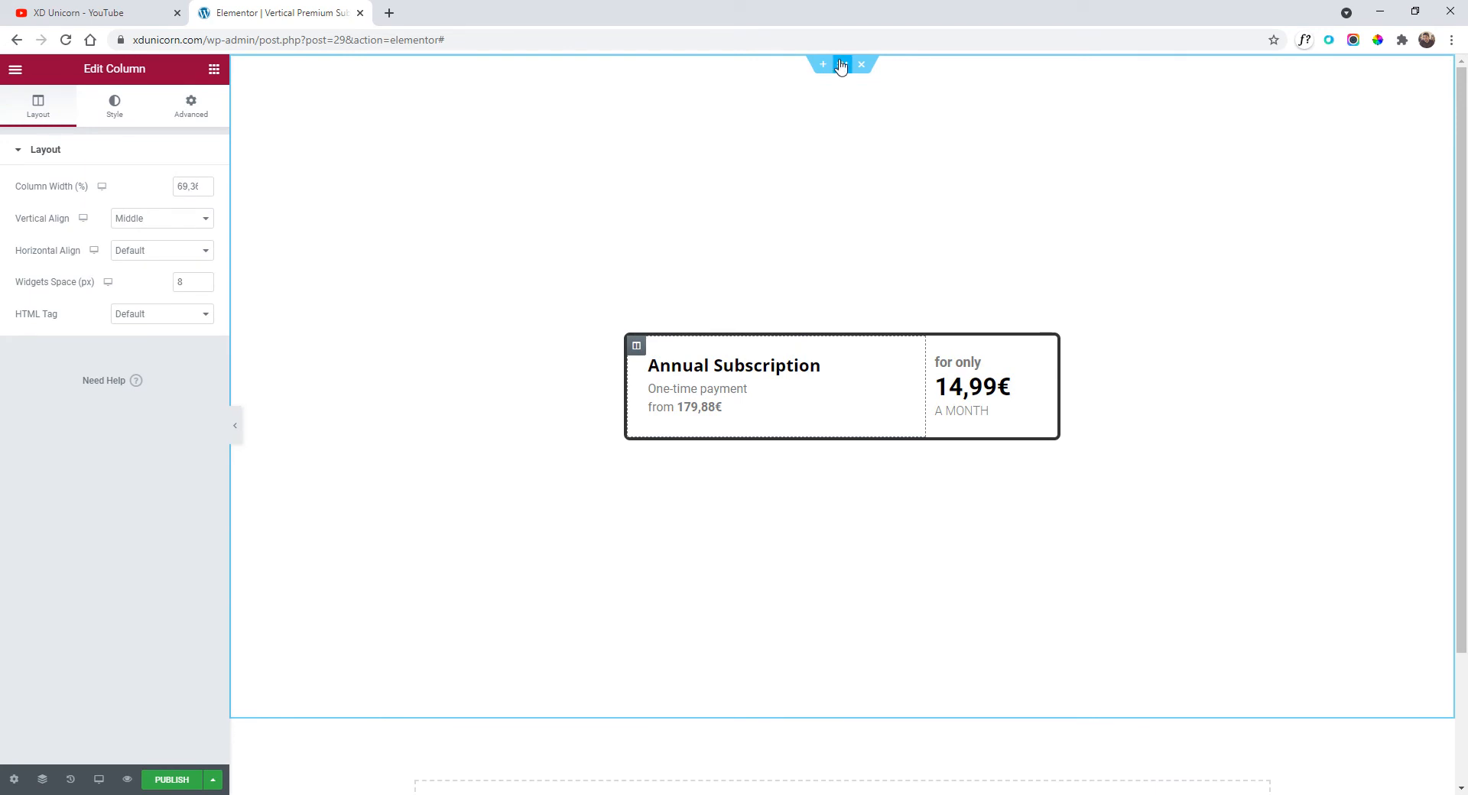
{"action": "left_click", "coordinate": [841, 65]}
{"action": "left_click_drag", "start_coordinate": [27, 227], "coordinate": [5, 231]}
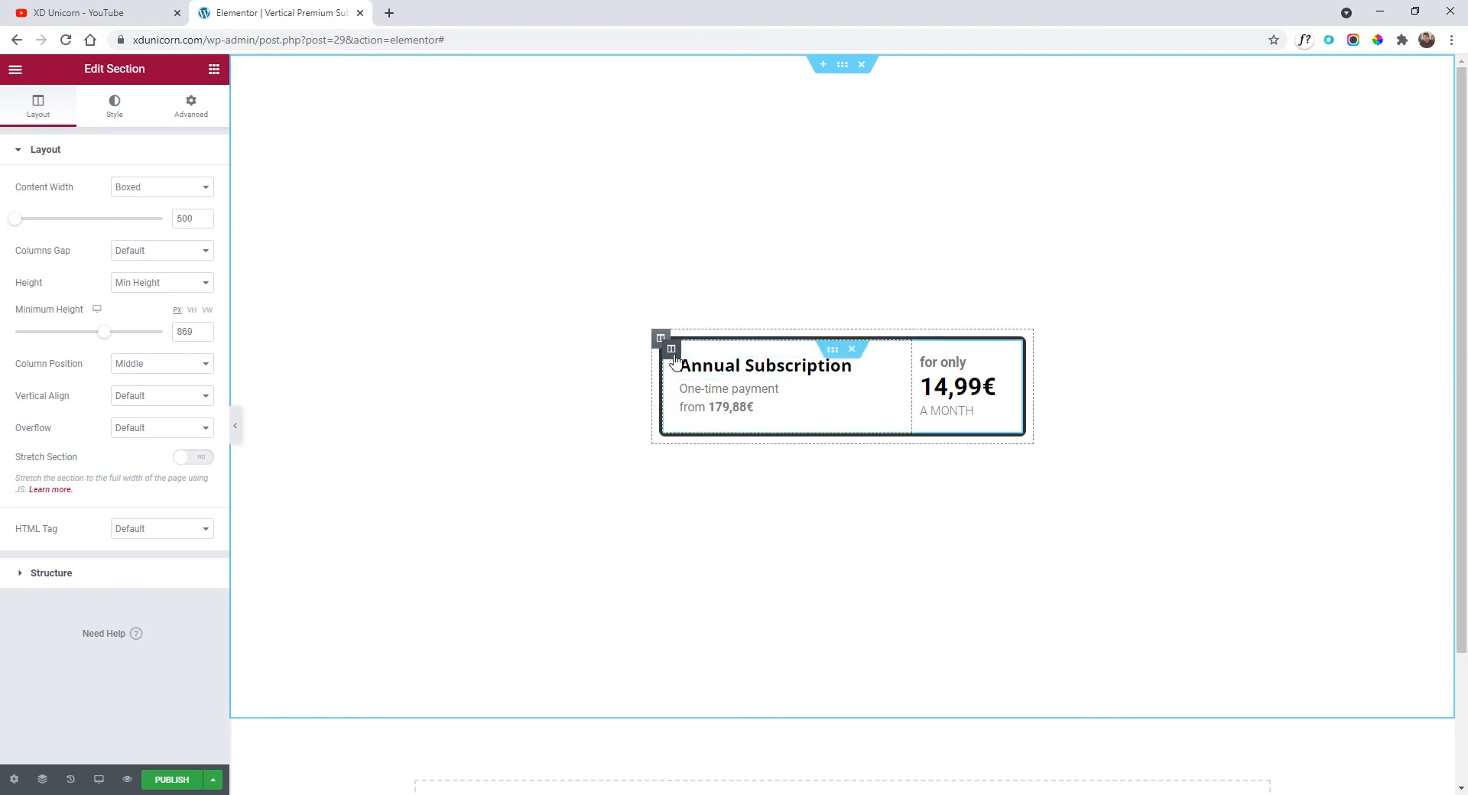
- Set the "Annual Subscription" column's padding to 11% on all sides
{"action": "left_click", "coordinate": [672, 351]}
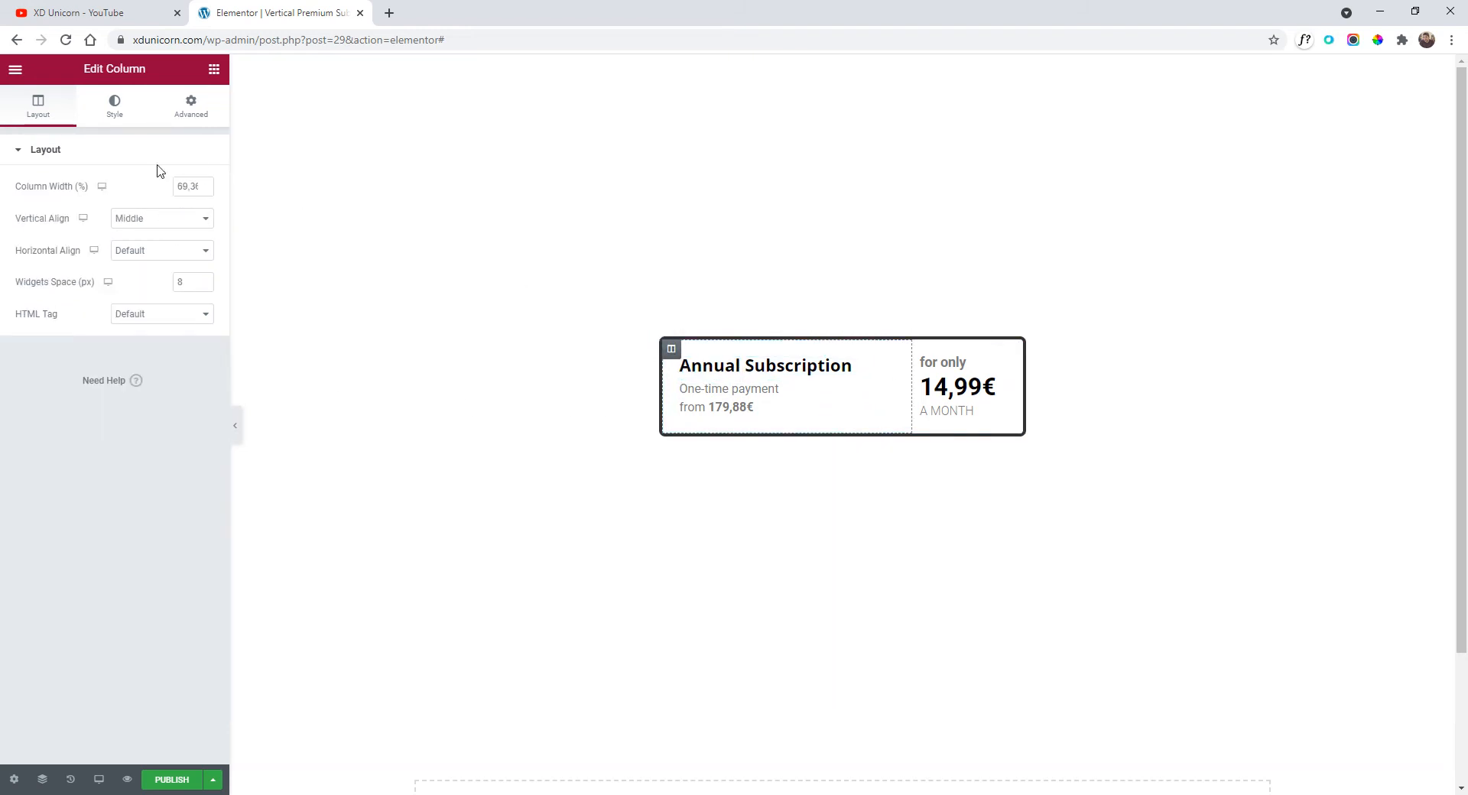
{"action": "left_click", "coordinate": [196, 115]}
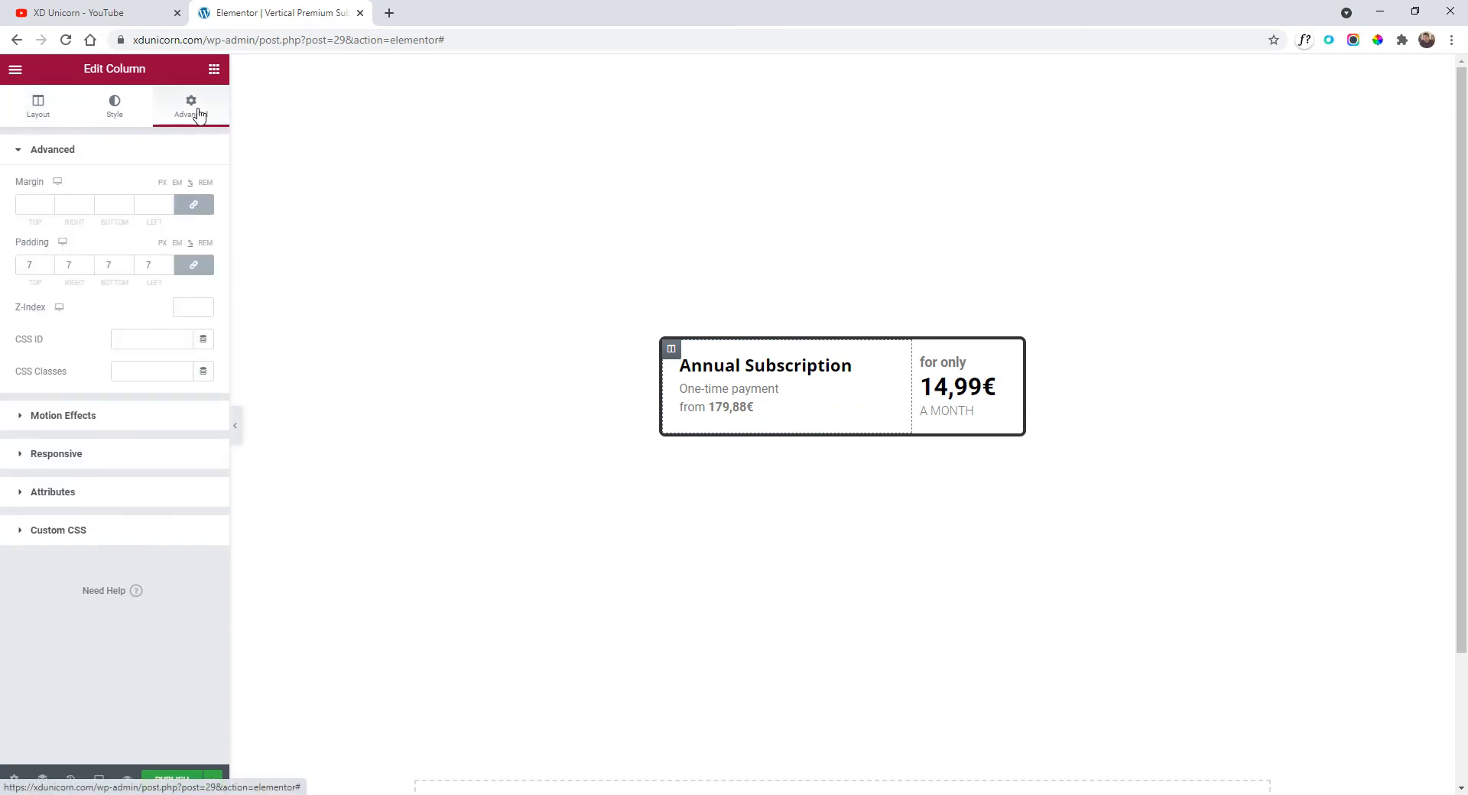
{"action": "left_click", "coordinate": [49, 263]}
{"action": "left_click", "coordinate": [49, 262]}
{"action": "left_click", "coordinate": [49, 262]}
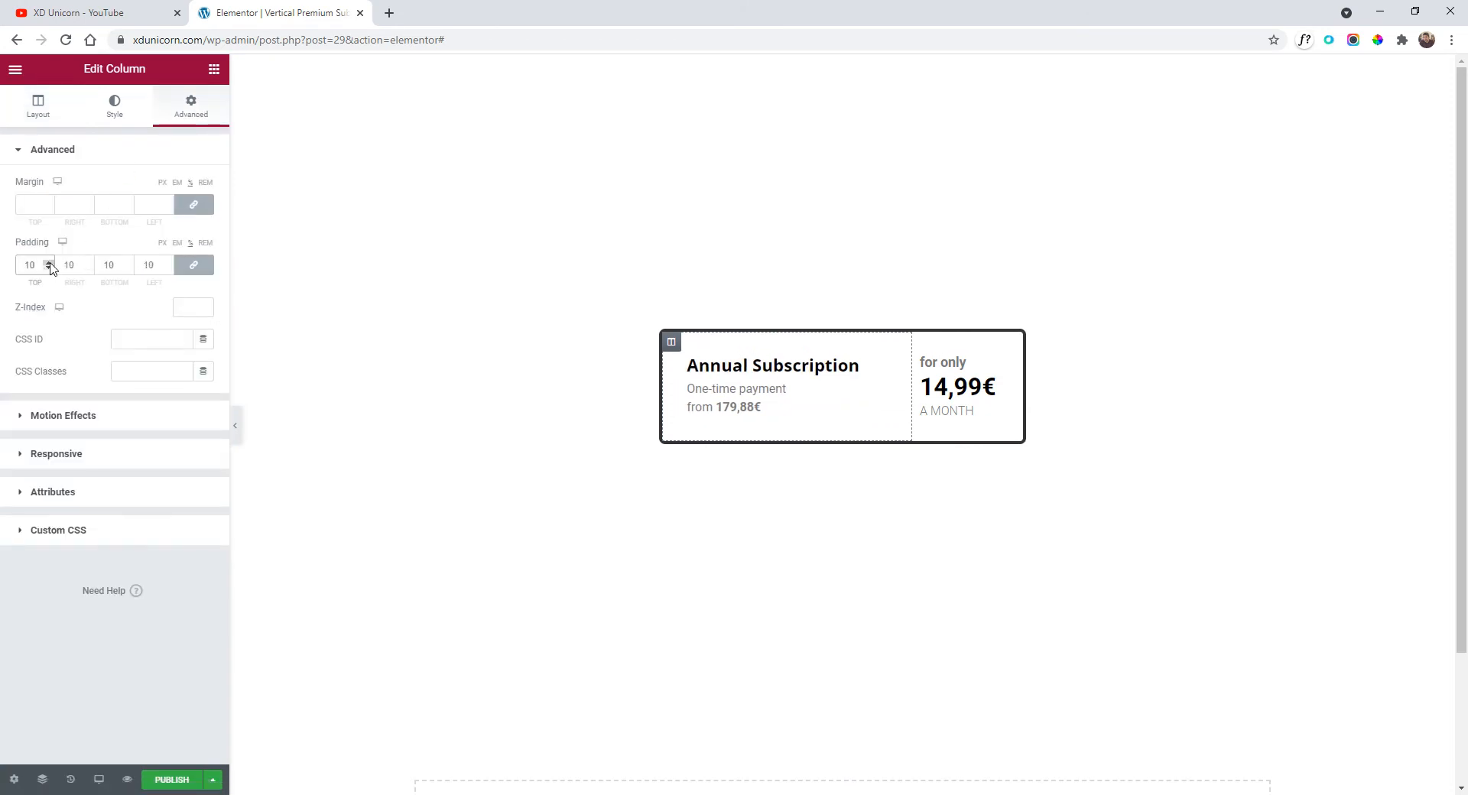
{"action": "left_click", "coordinate": [49, 263]}
{"action": "left_click", "coordinate": [49, 263]}
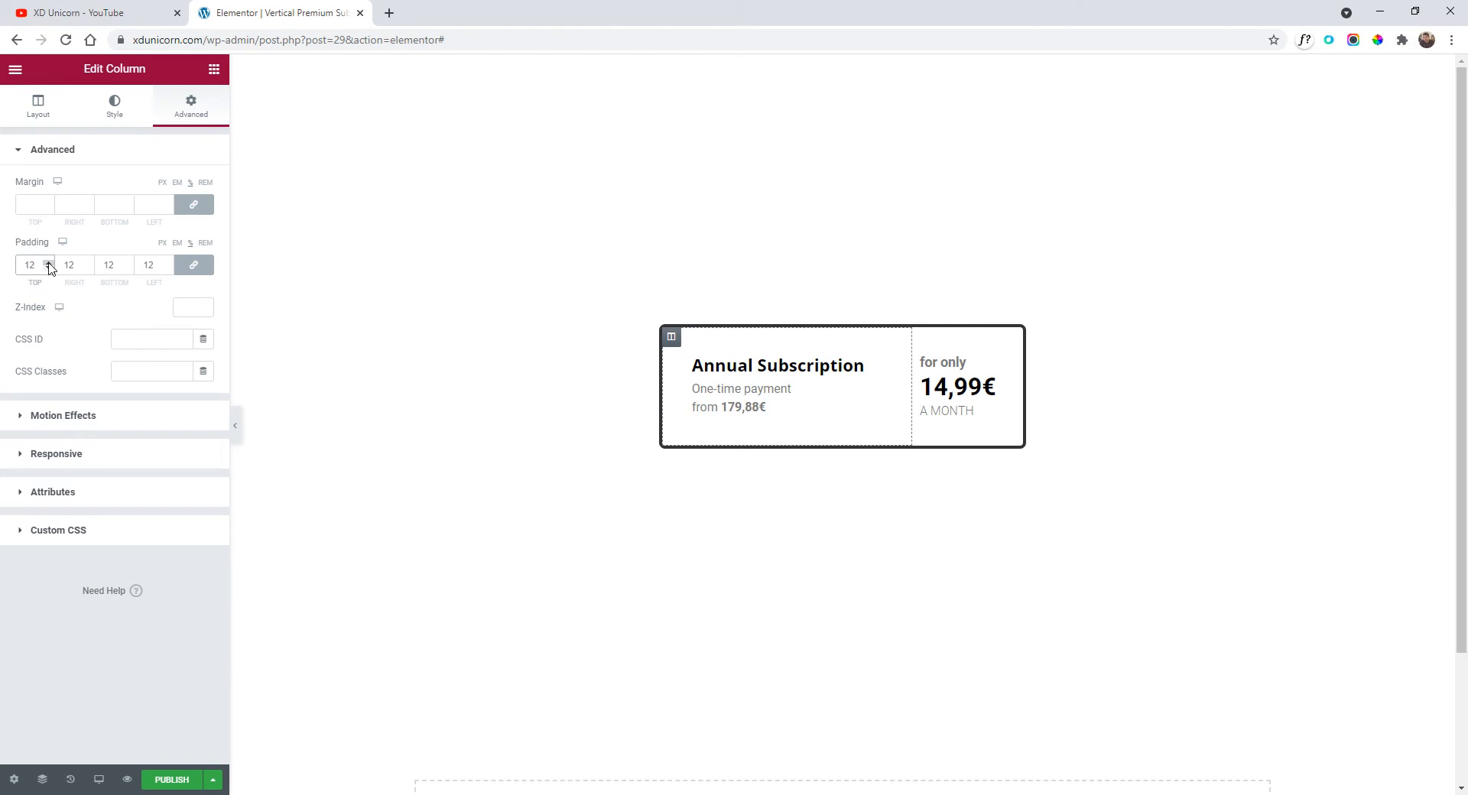
{"action": "left_click", "coordinate": [49, 268]}
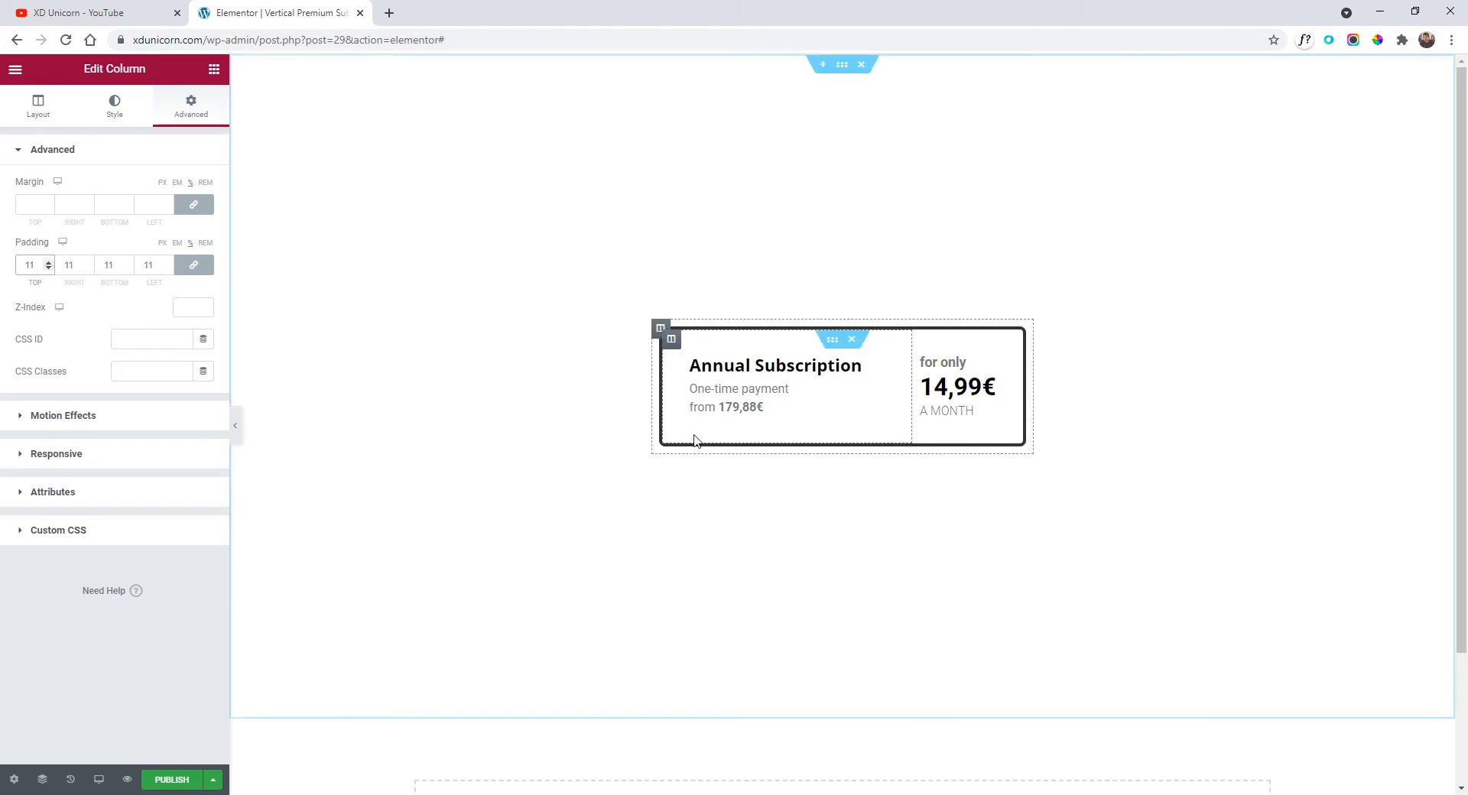
- Set the price column's padding to 11% on all sides and widen the column slightly at the expense of the "Annual Subscription" column
{"action": "left_click", "coordinate": [923, 344]}
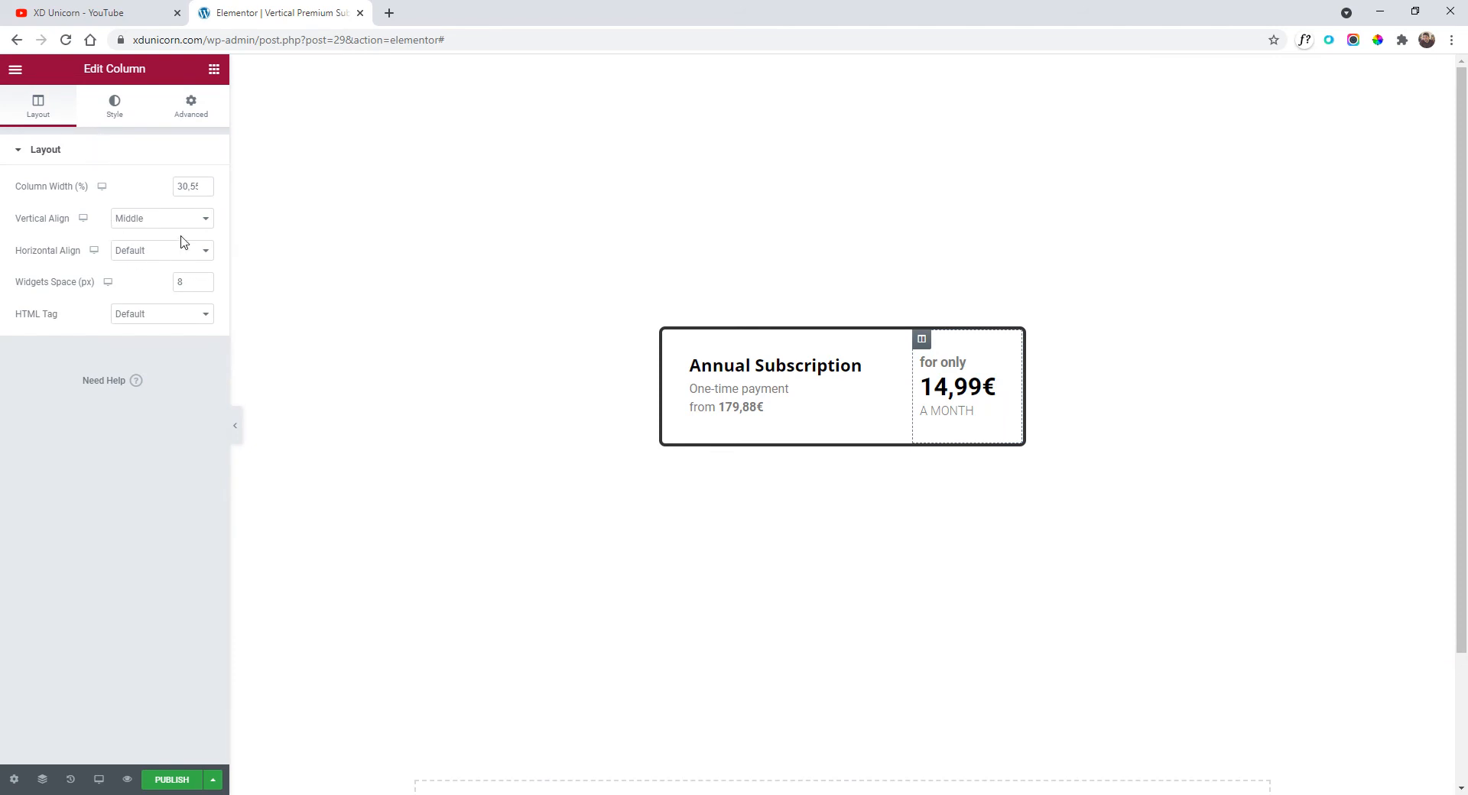
{"action": "left_click", "coordinate": [191, 109]}
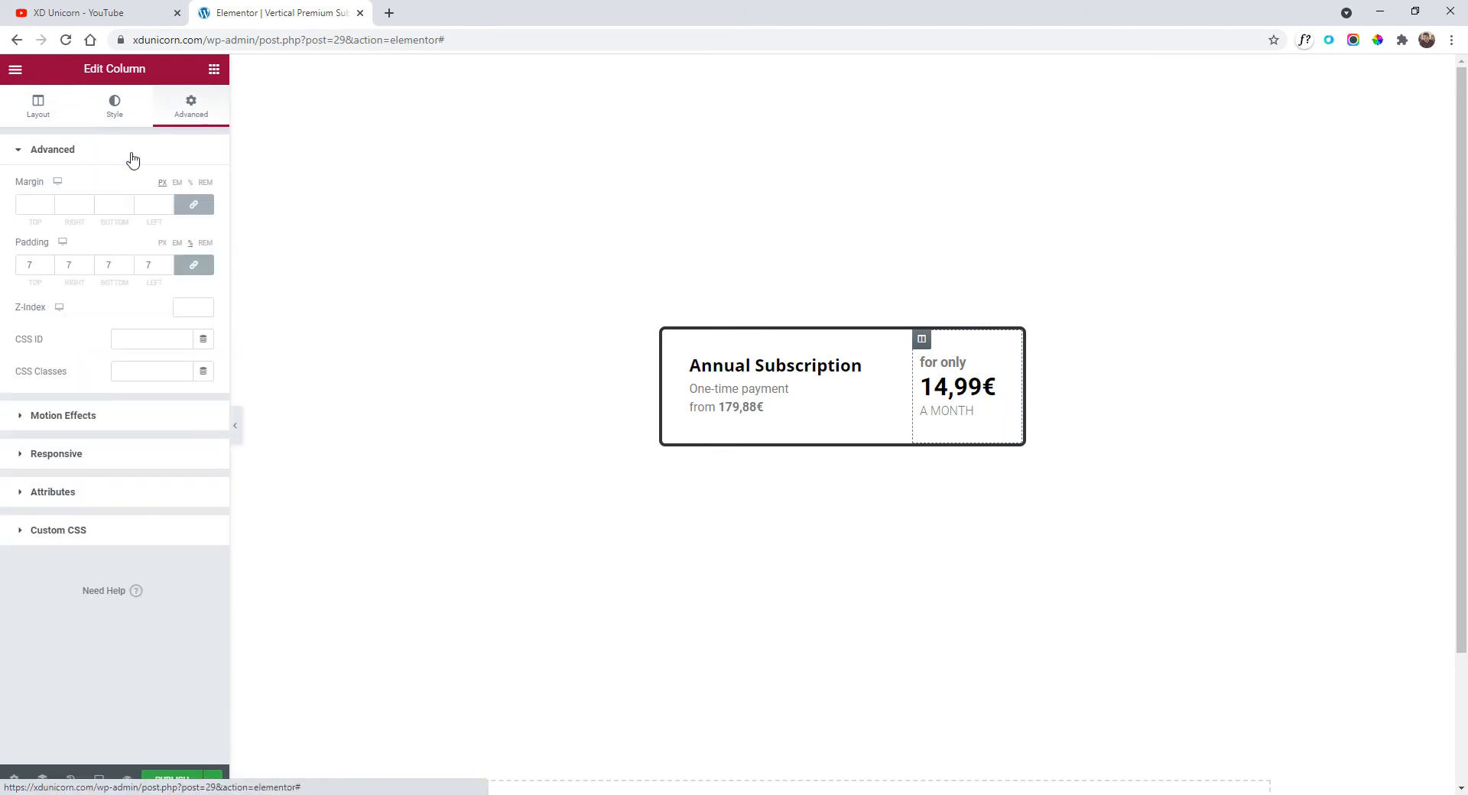
{"action": "left_click", "coordinate": [48, 263]}
{"action": "left_click", "coordinate": [48, 262]}
{"action": "left_click", "coordinate": [48, 262]}
{"action": "left_click", "coordinate": [48, 262]}
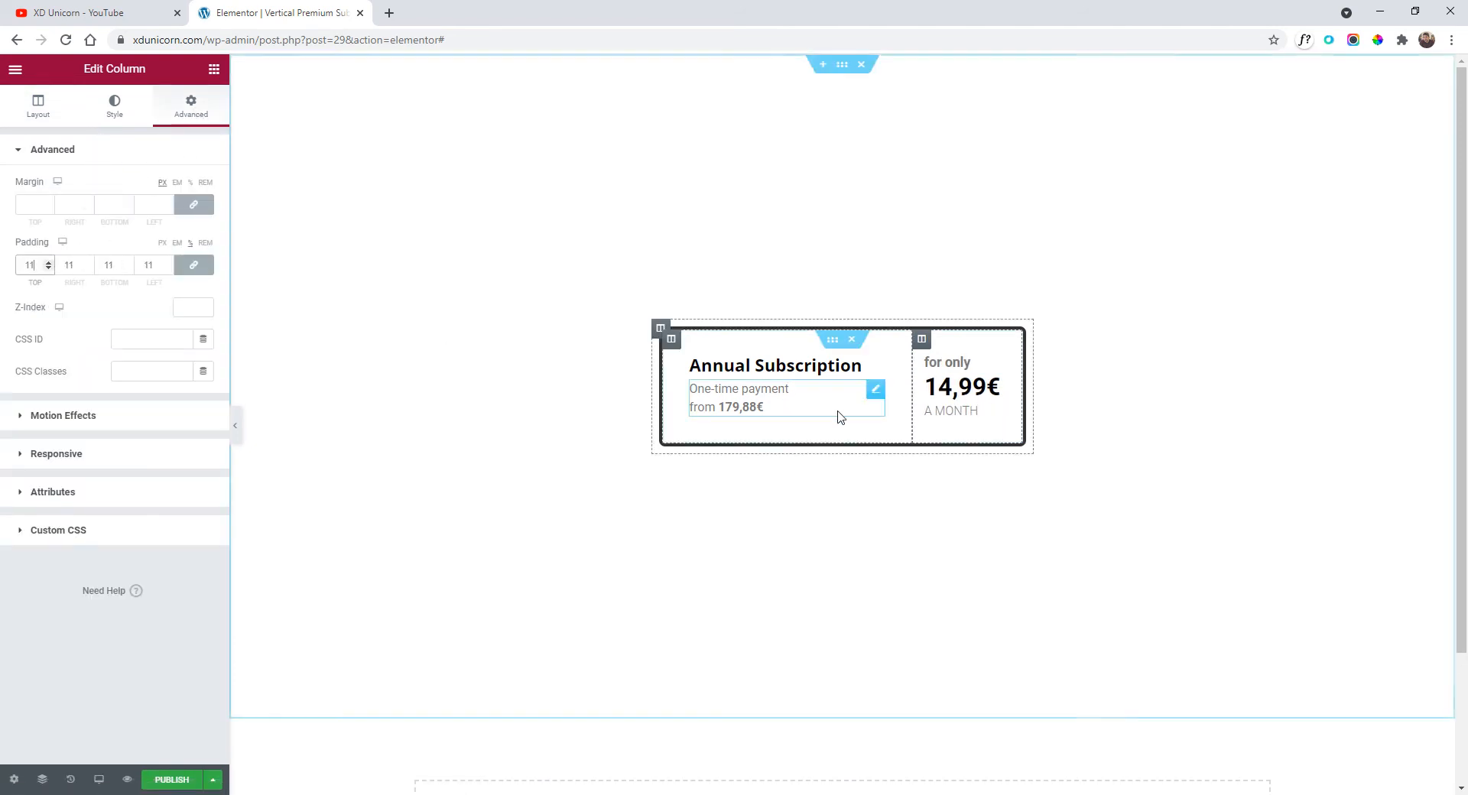
{"action": "left_click_drag", "start_coordinate": [911, 404], "coordinate": [899, 417]}
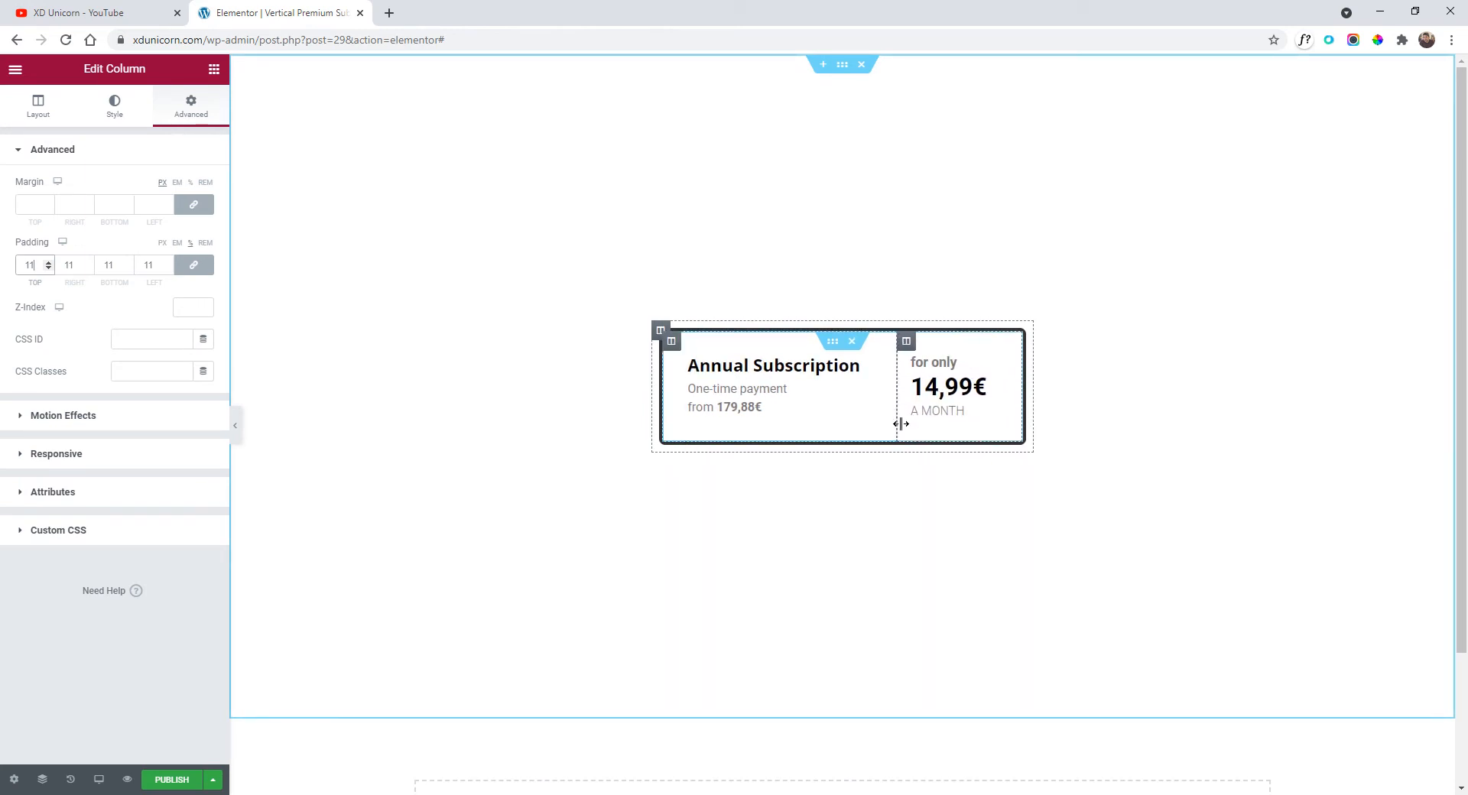
- Preview the card without the editing panel and compare it with the Annual Subscription card in the Adobe XD design
{"action": "left_click", "coordinate": [234, 425]}
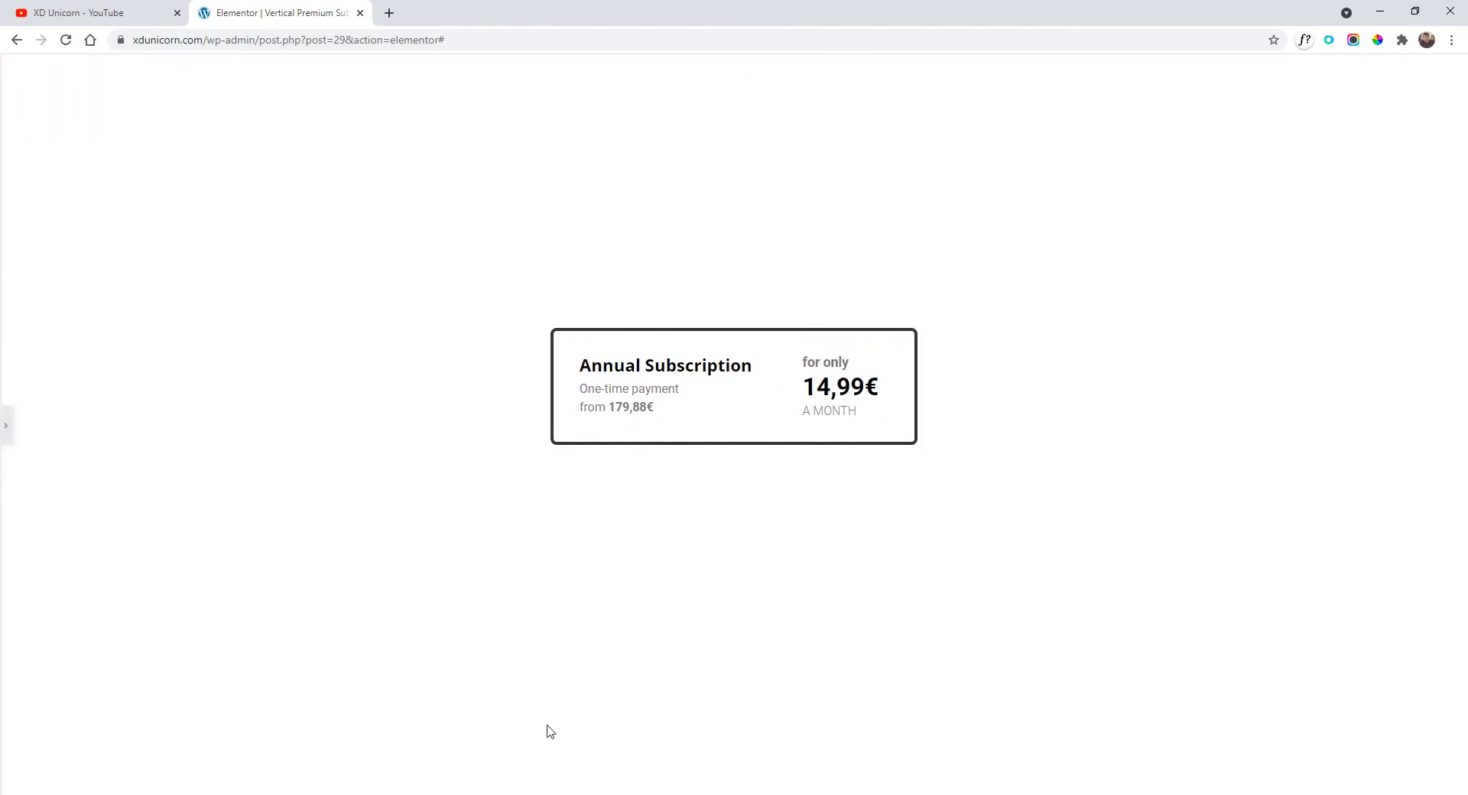
{"action": "key", "text": "alt+Tab"}
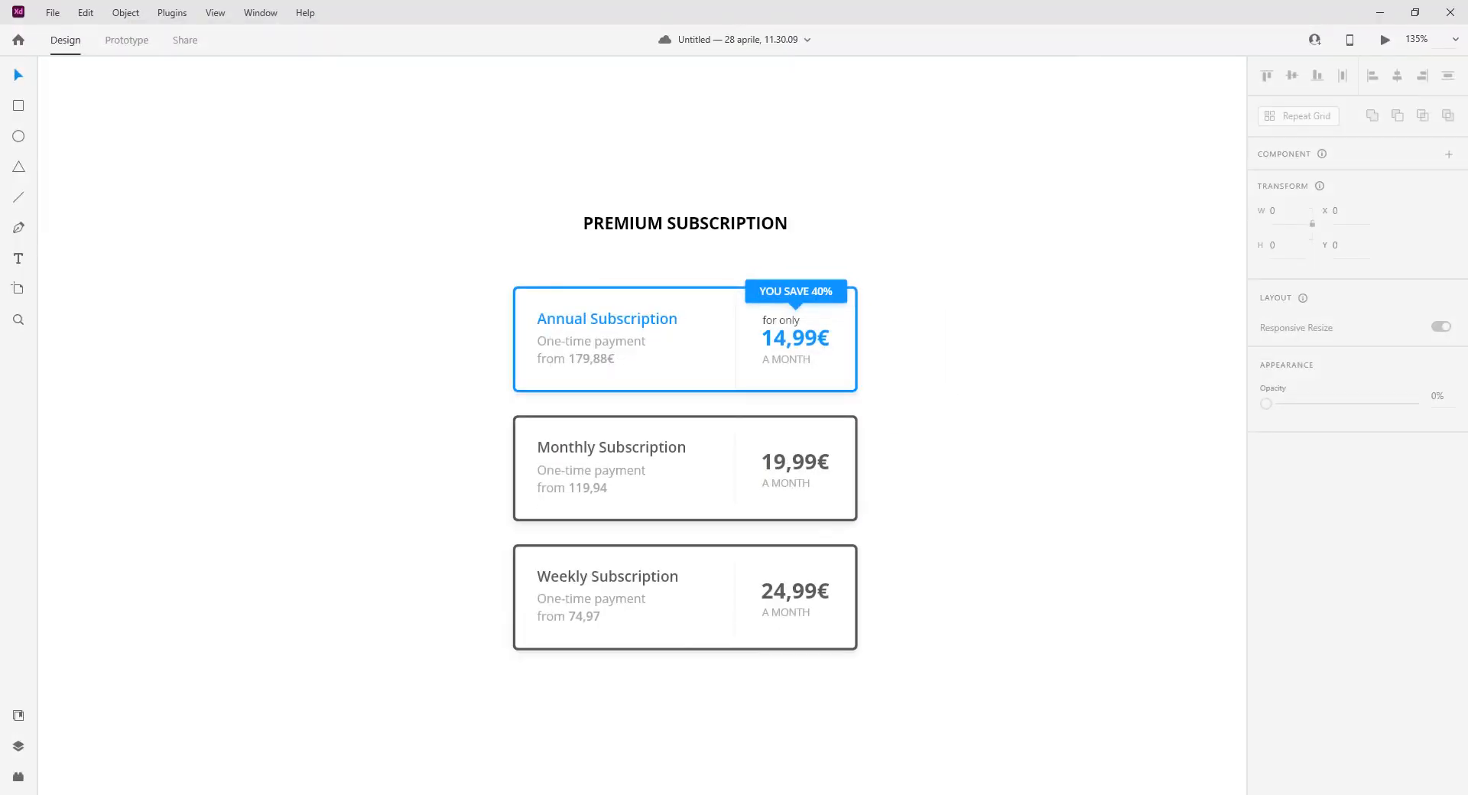
{"action": "key", "text": "alt+Tab"}
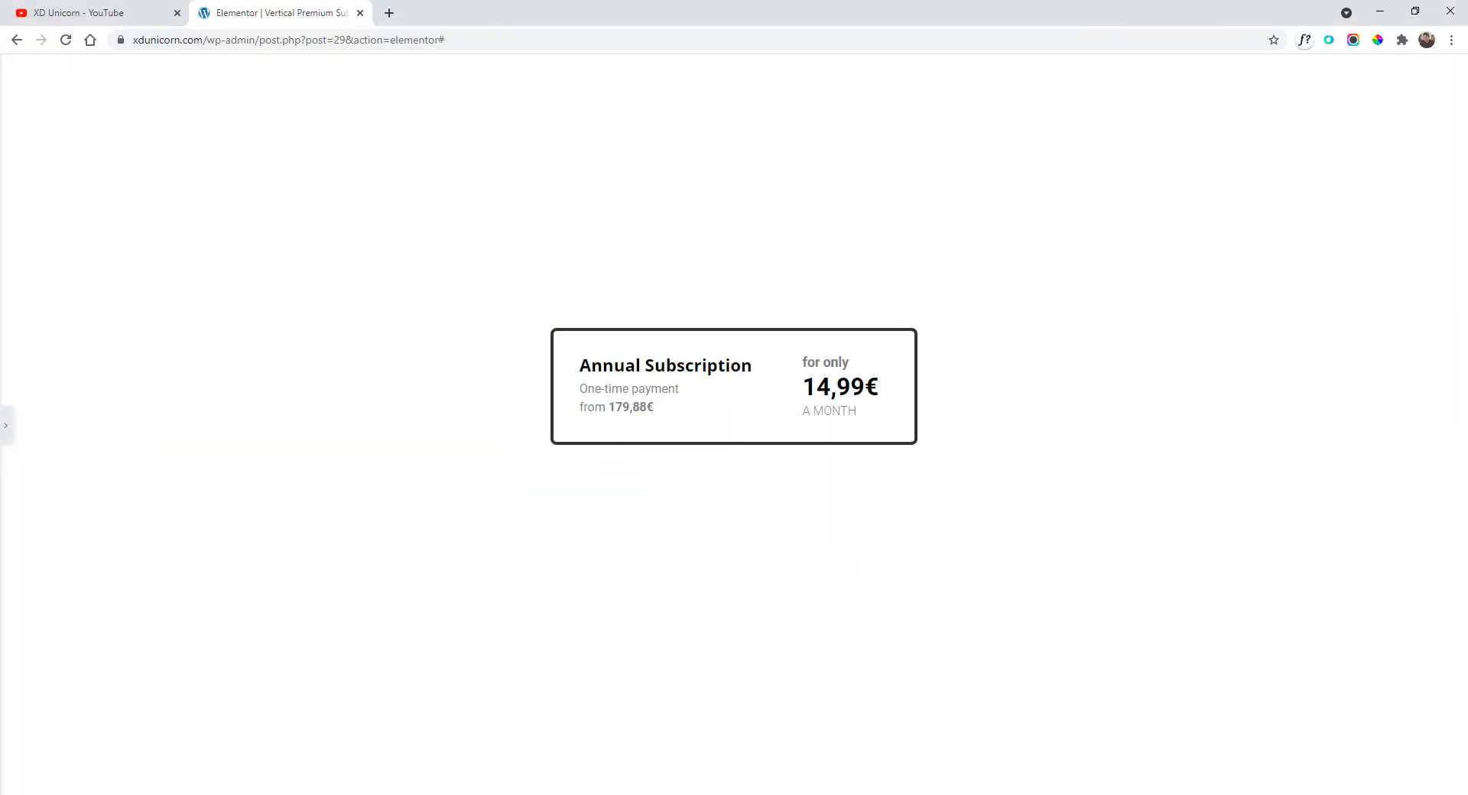
{"action": "key", "text": "alt+Tab"}
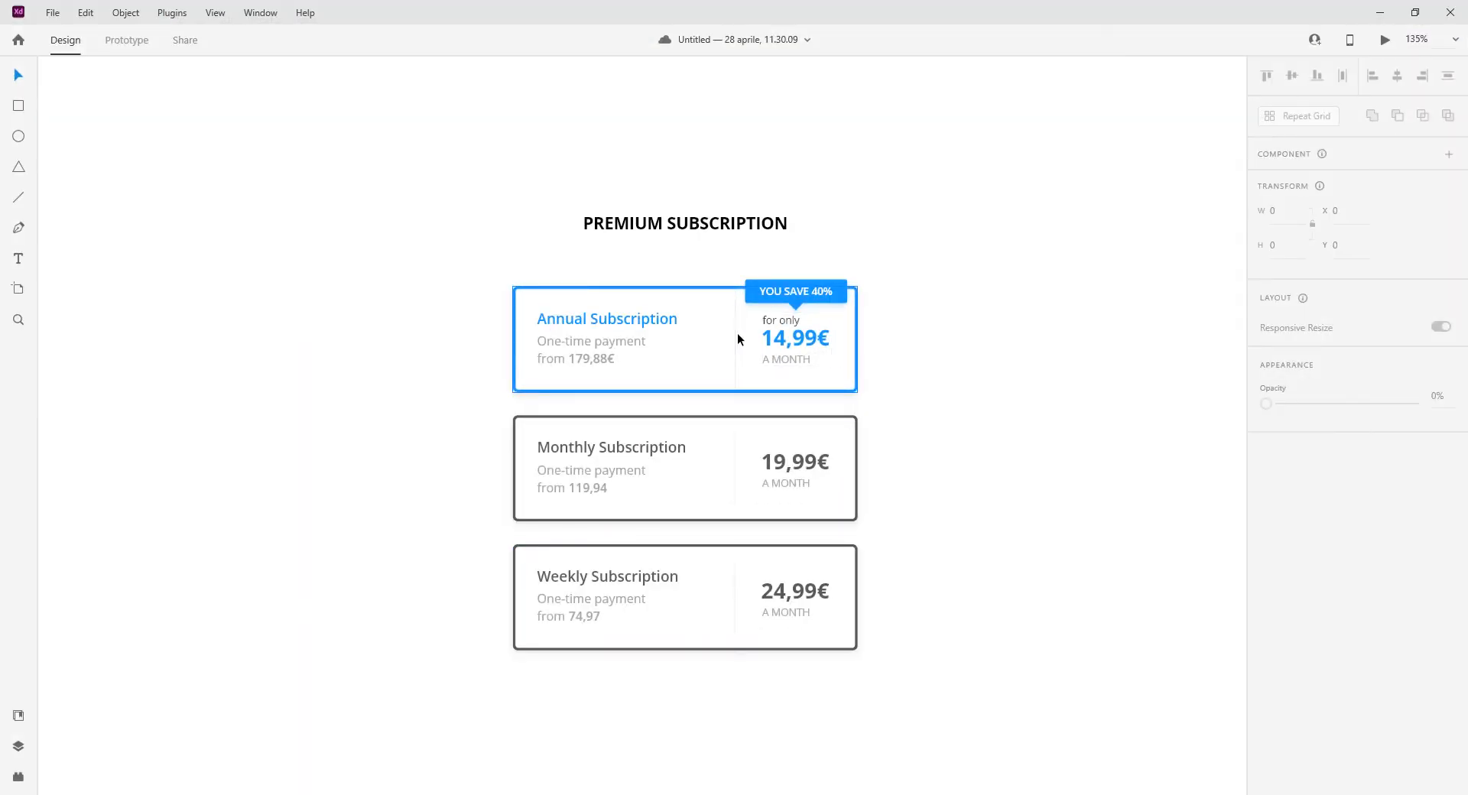
{"action": "key", "text": "alt+Tab"}
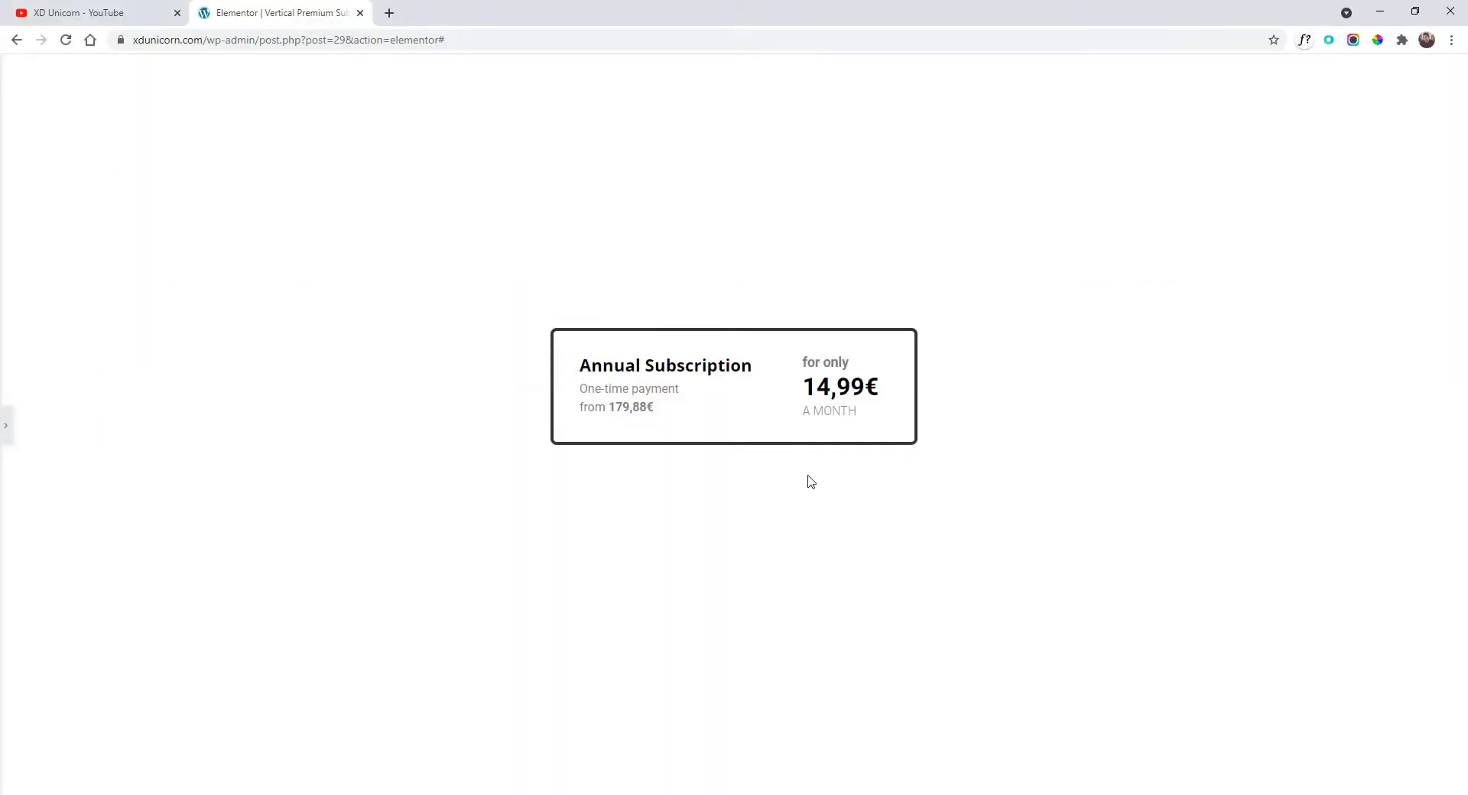
- Give the price column a solid border with a width of 1 on the left side and 0 on the other sides
{"action": "left_click", "coordinate": [6, 426]}
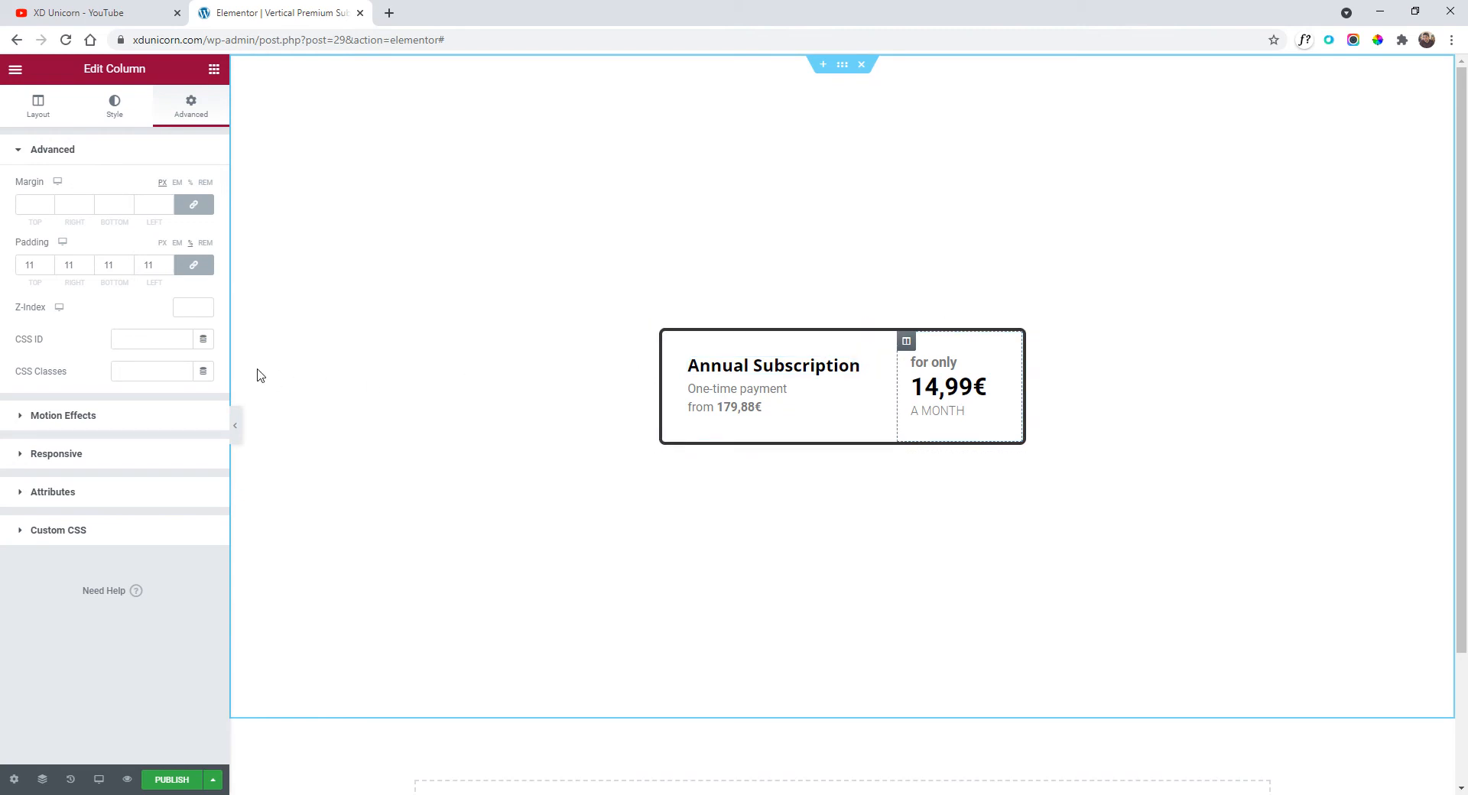
{"action": "left_click", "coordinate": [115, 107]}
{"action": "left_click", "coordinate": [86, 269]}
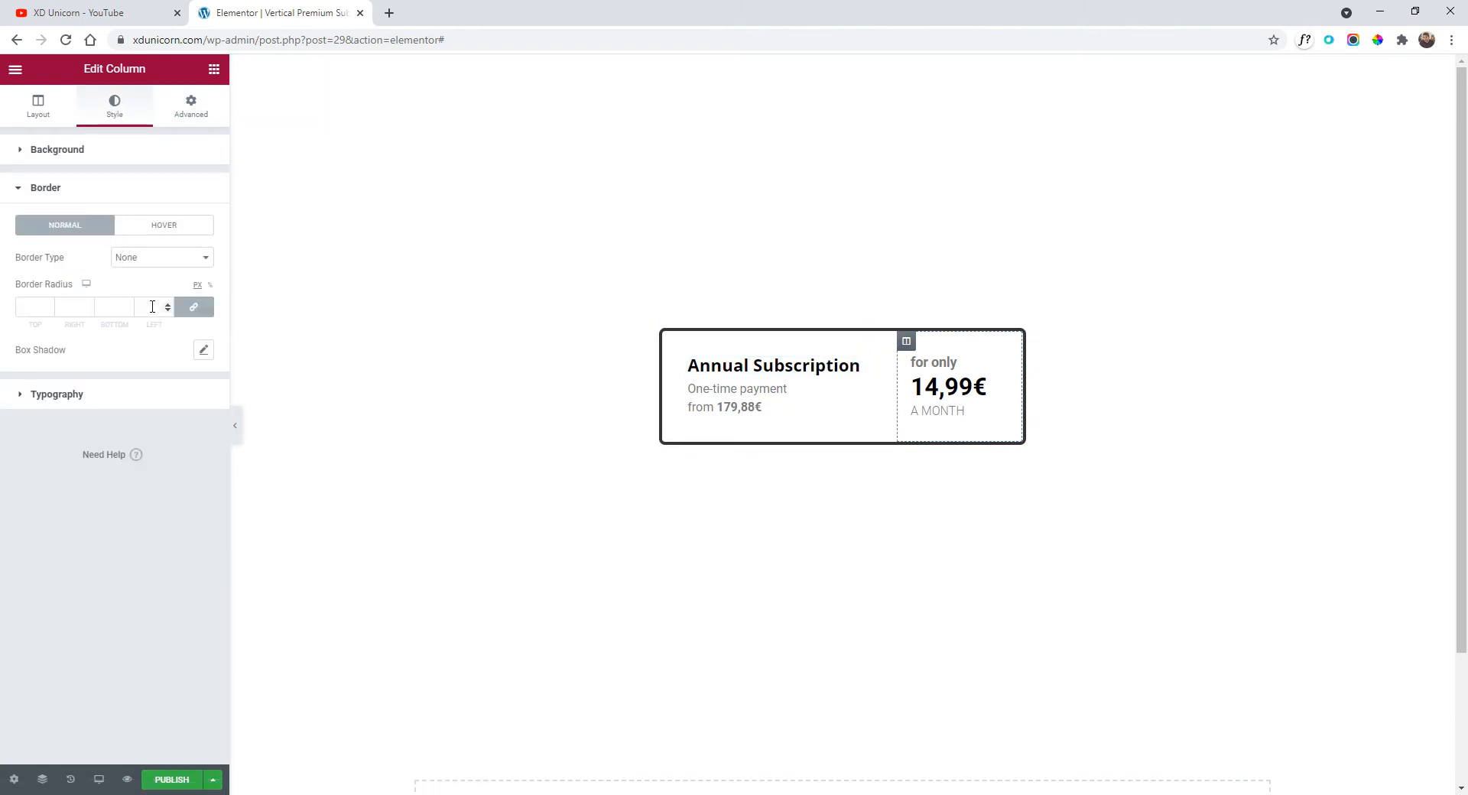
{"action": "left_click", "coordinate": [148, 258]}
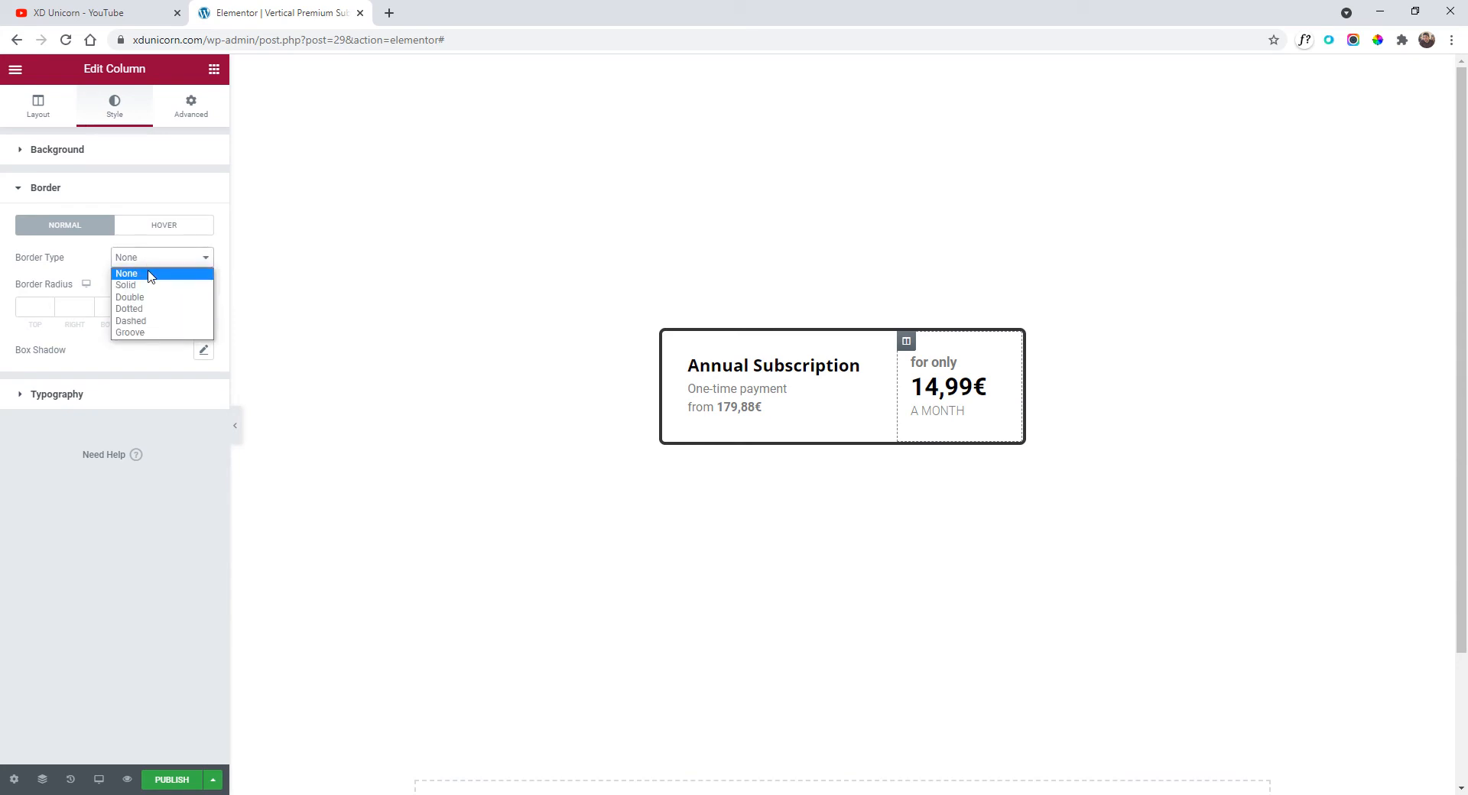
{"action": "left_click", "coordinate": [151, 285]}
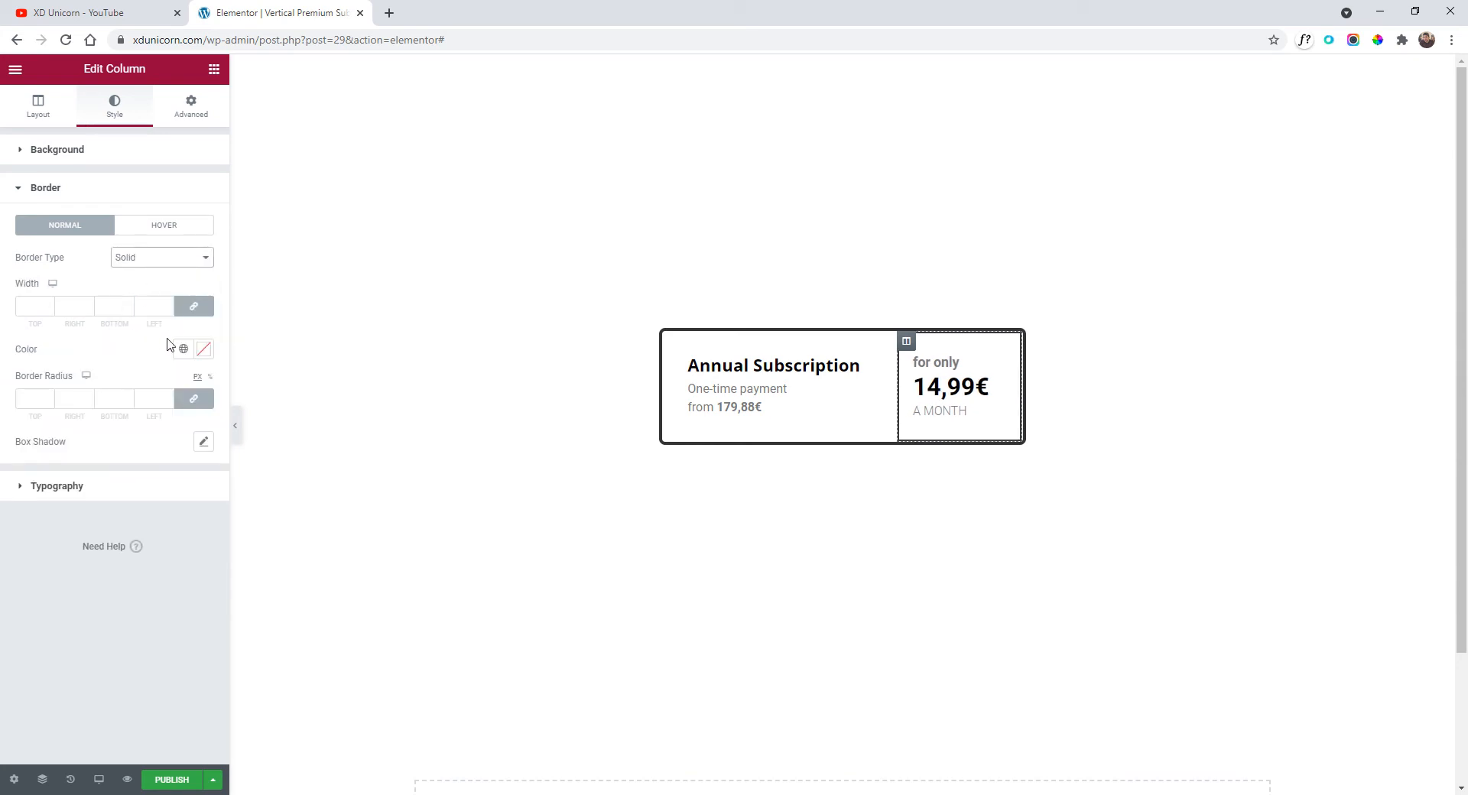
{"action": "left_click", "coordinate": [49, 303]}
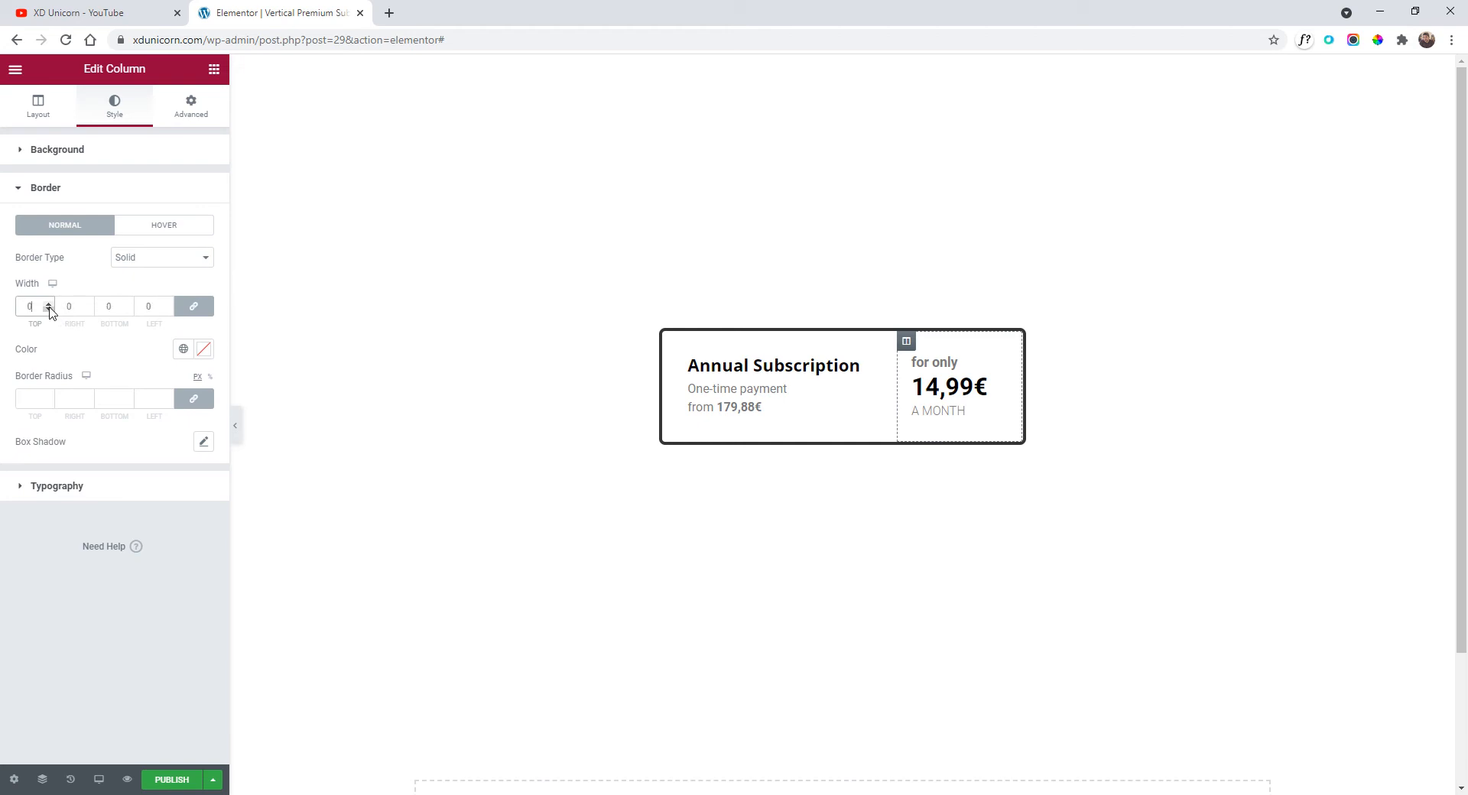
{"action": "left_click", "coordinate": [193, 307]}
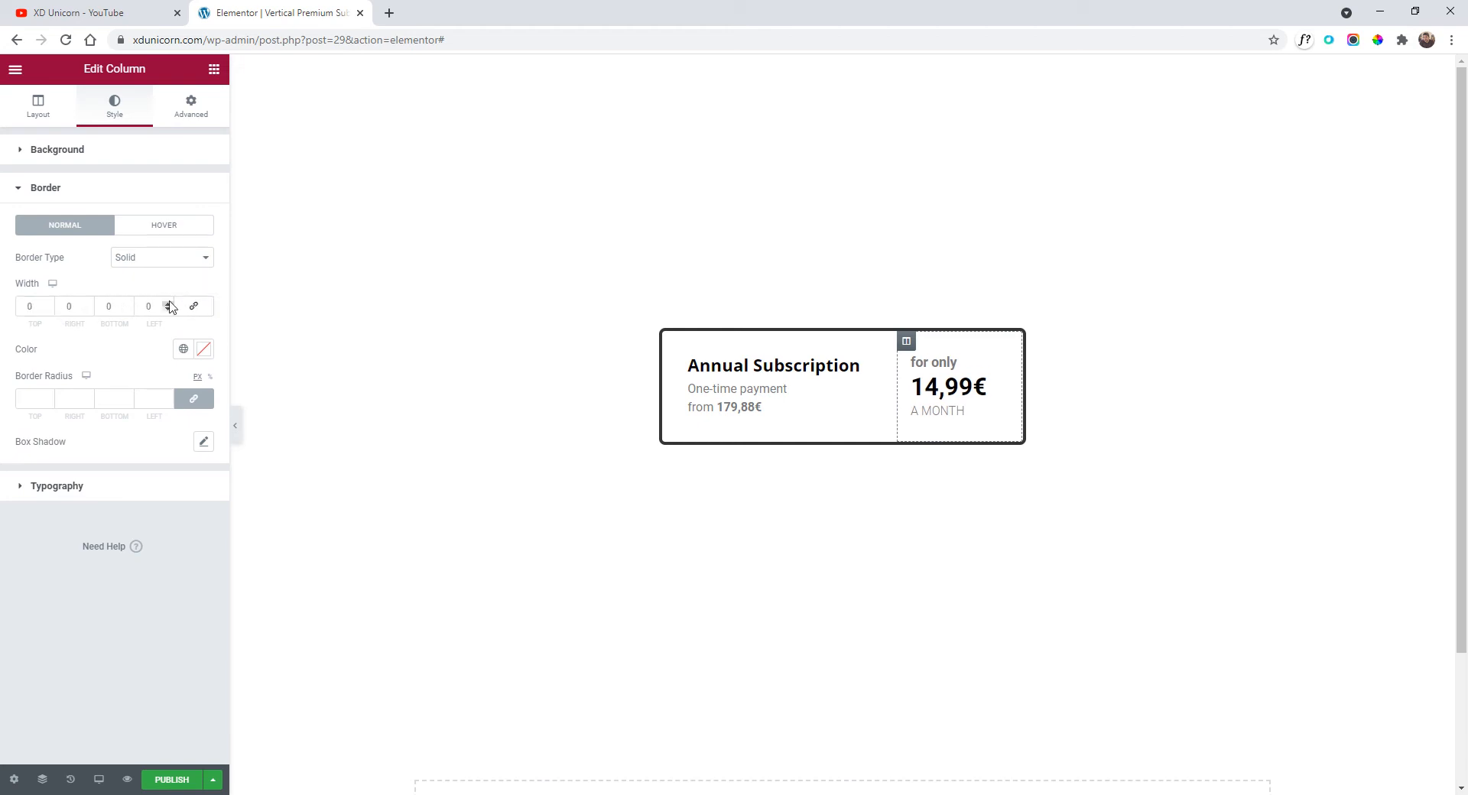
{"action": "left_click", "coordinate": [169, 308]}
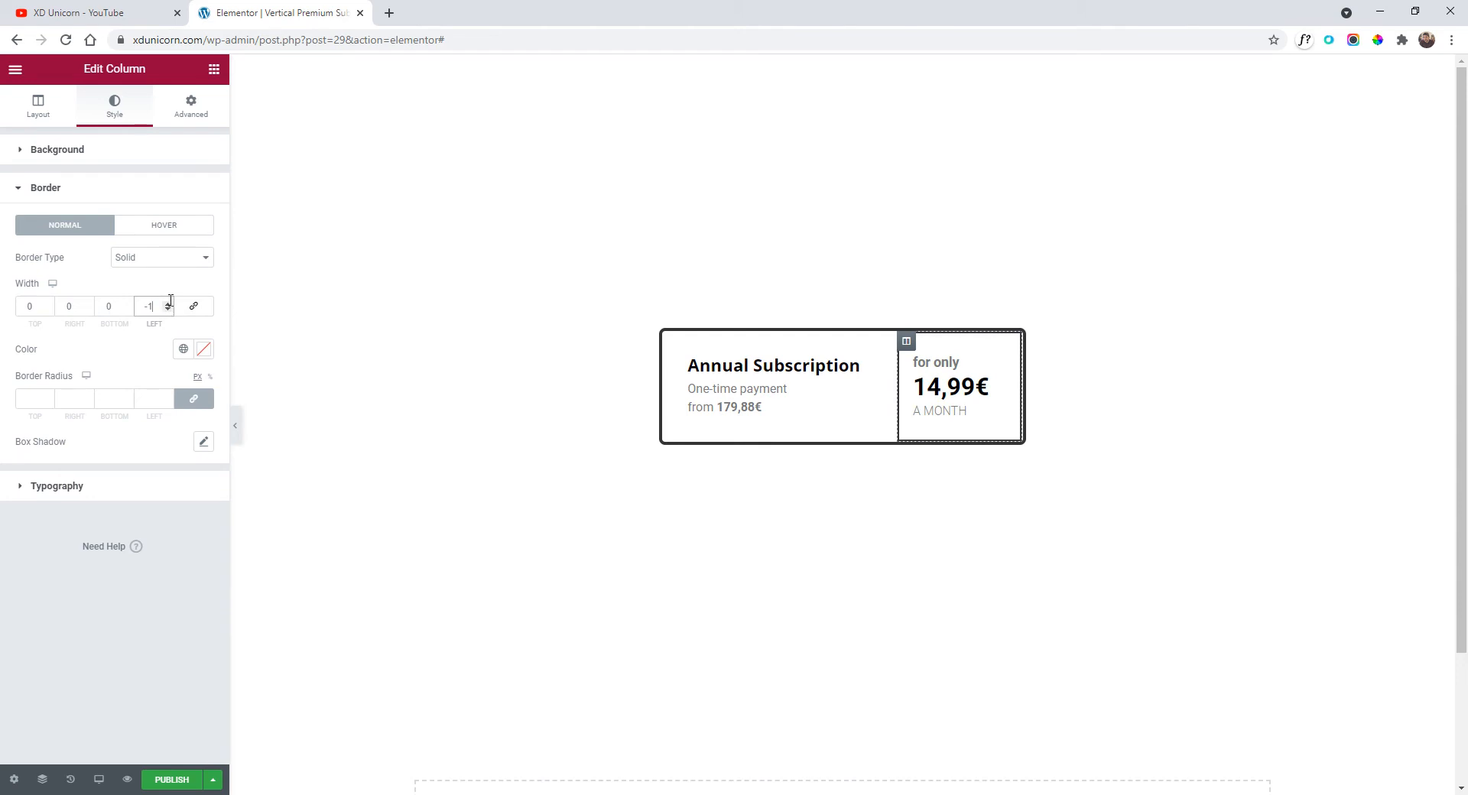
{"action": "left_click", "coordinate": [169, 302]}
{"action": "left_click", "coordinate": [169, 303]}
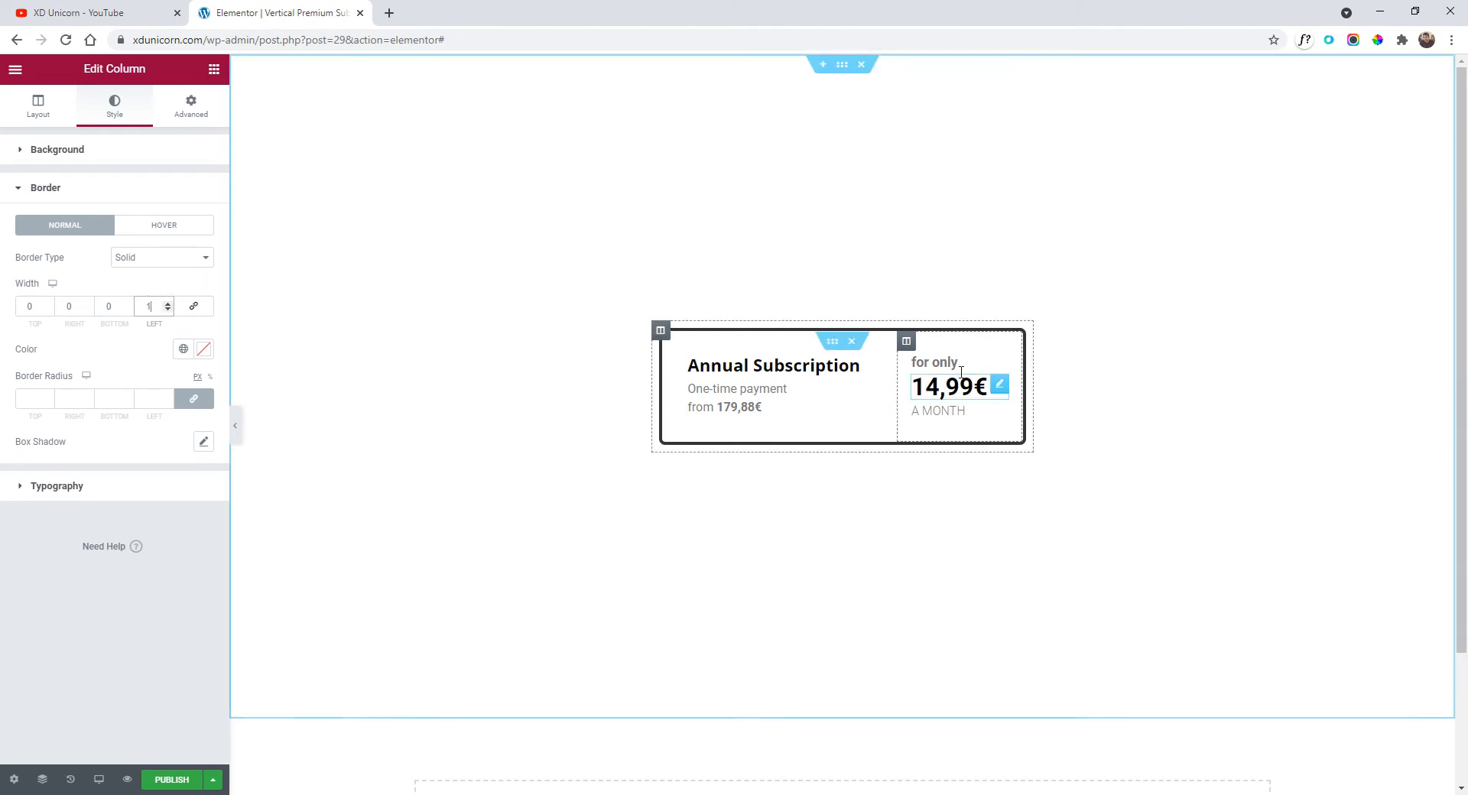
- Set the price column's left border color to a light grey and preview the divider without the editing panel
{"action": "left_click", "coordinate": [234, 425]}
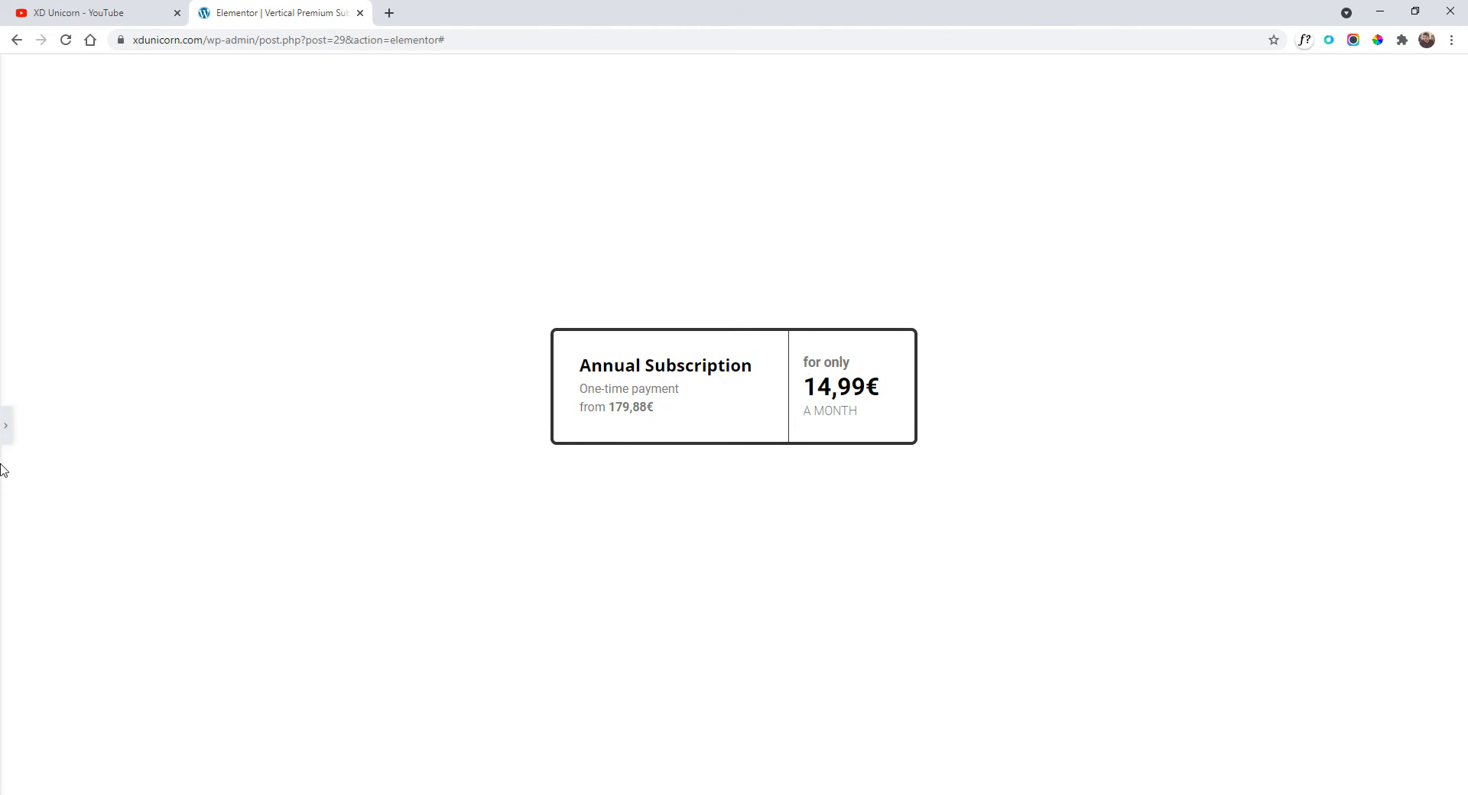
{"action": "left_click", "coordinate": [5, 426]}
{"action": "left_click", "coordinate": [205, 348]}
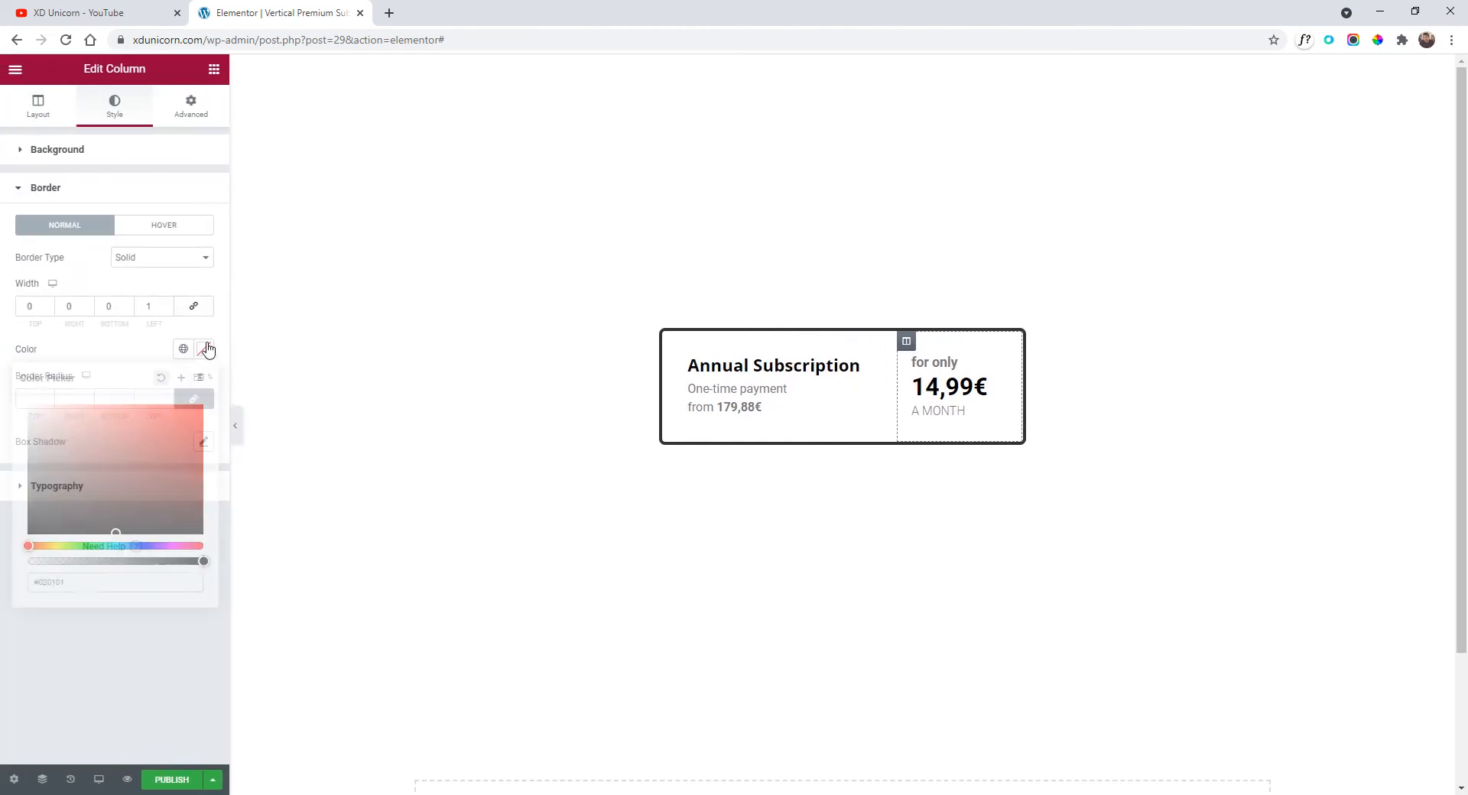
{"action": "left_click_drag", "start_coordinate": [110, 429], "coordinate": [4, 434]}
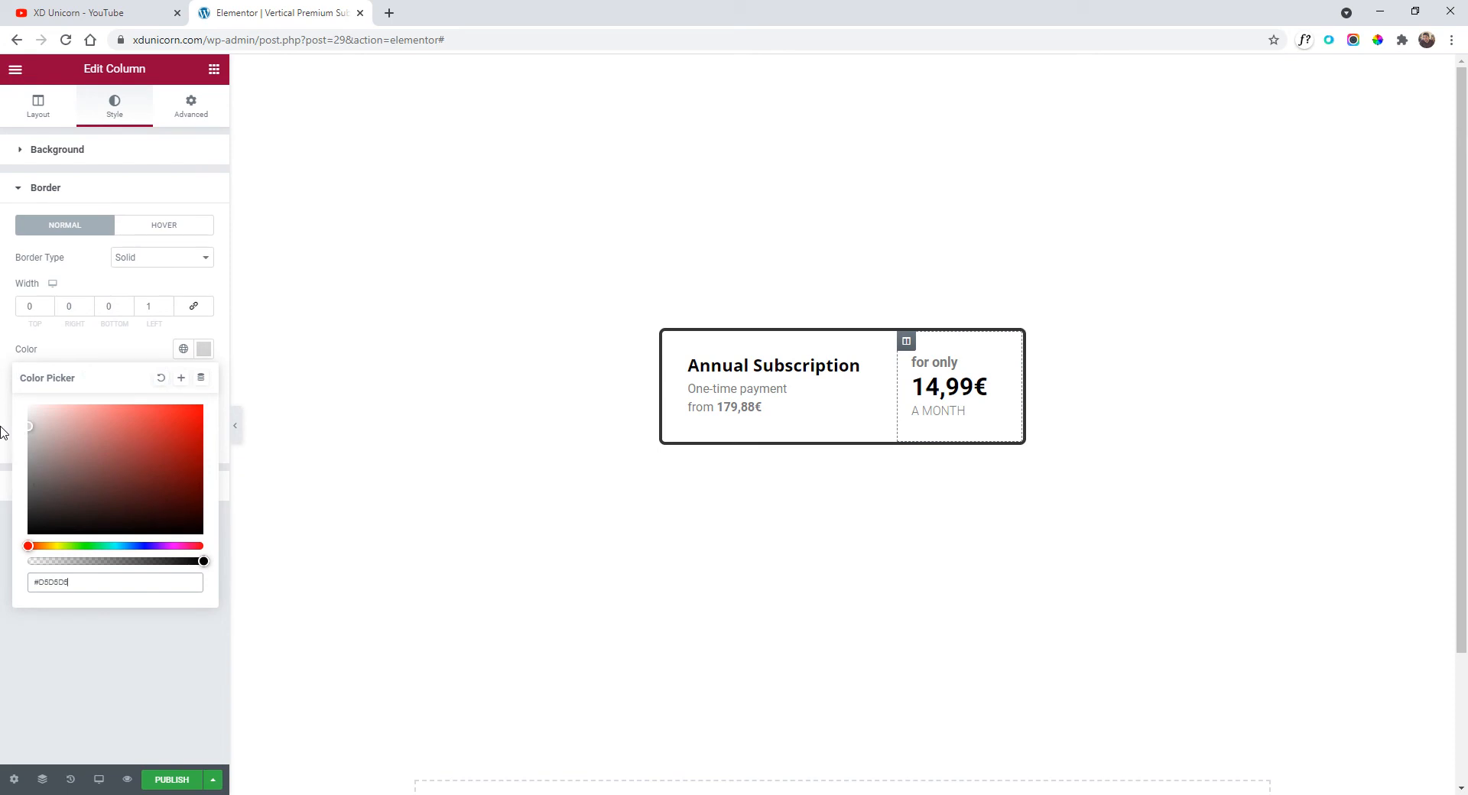
{"action": "left_click", "coordinate": [231, 423]}
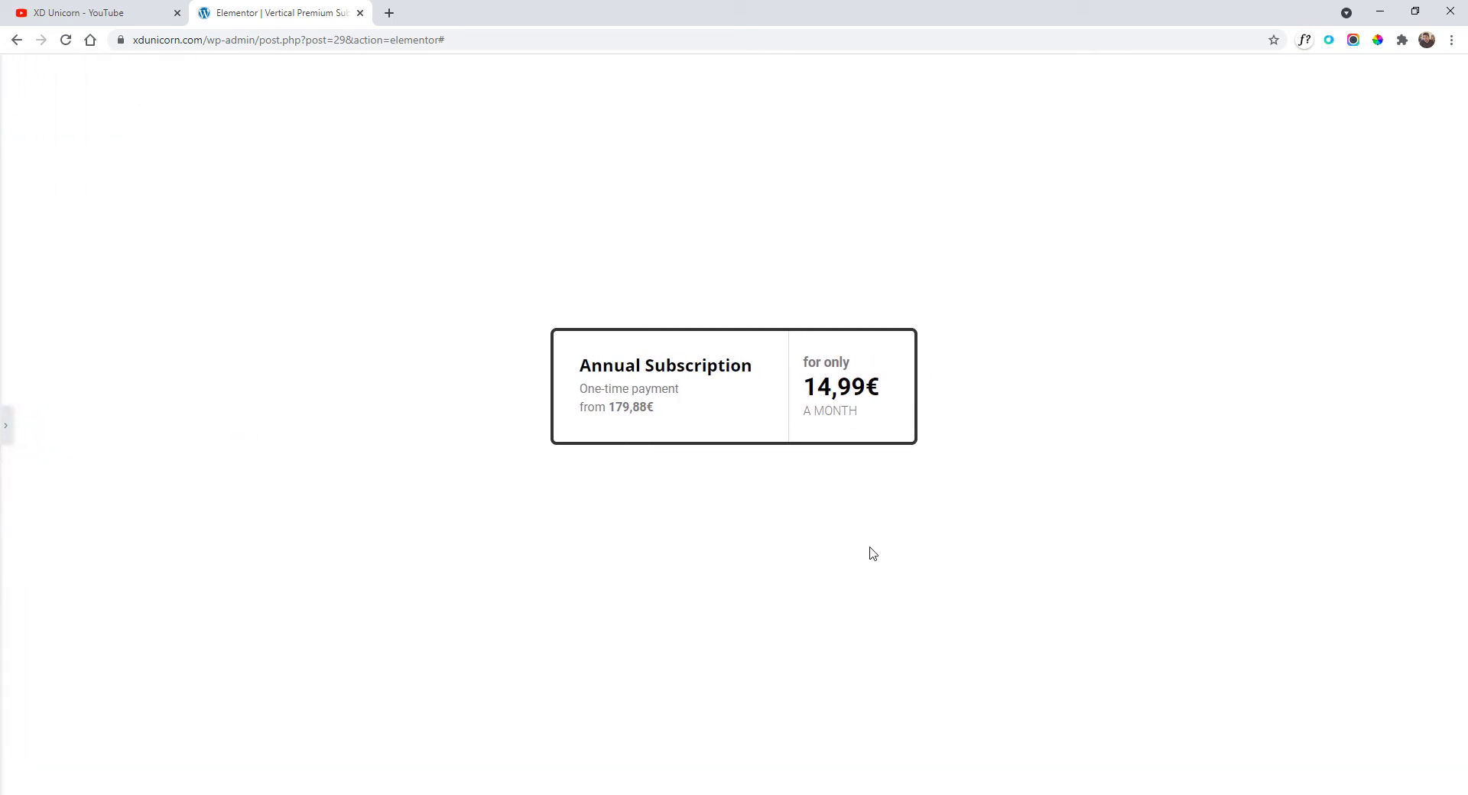
{"action": "left_click", "coordinate": [5, 425]}
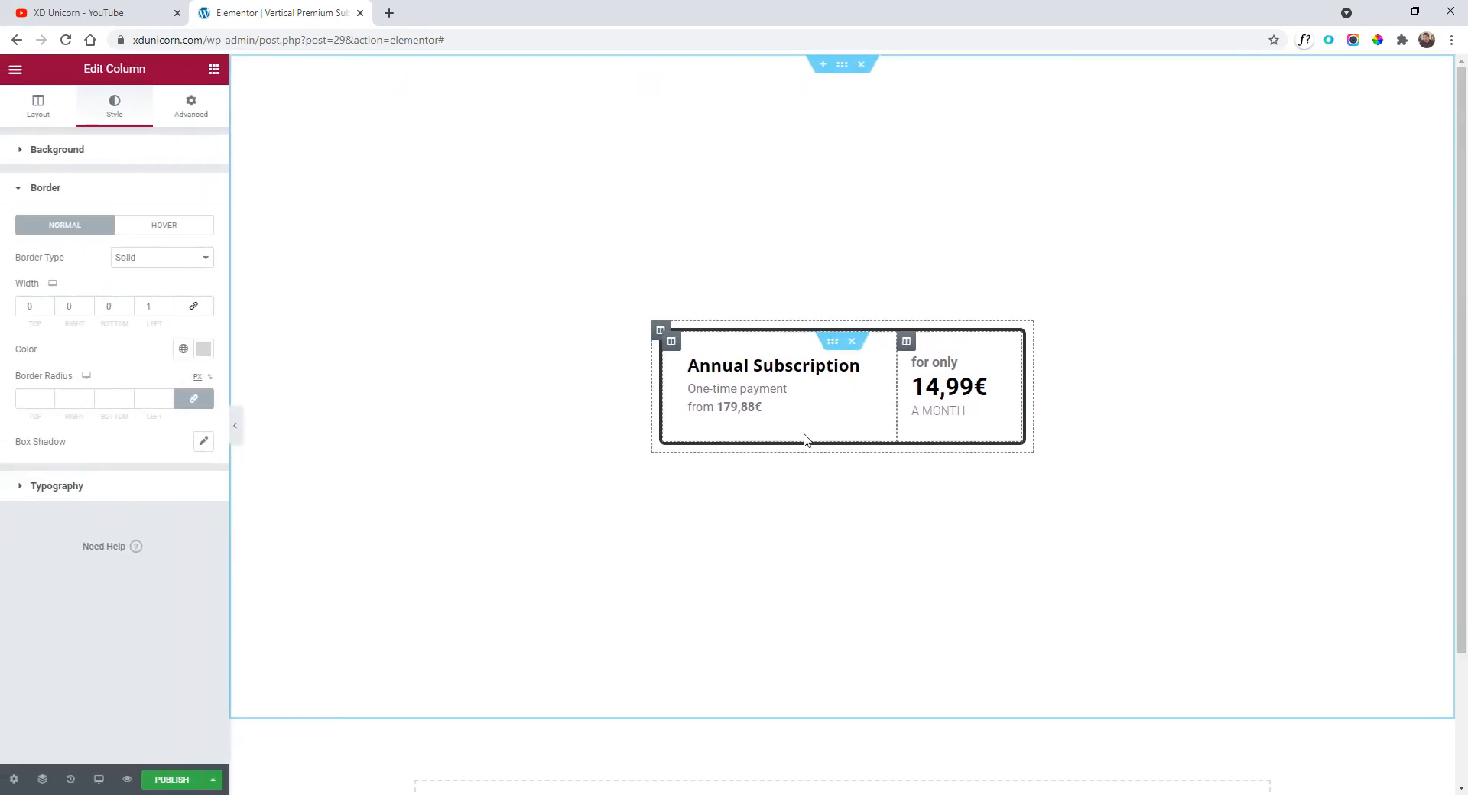
- Widen the price column slightly and set its left border color to #E3E3E3
{"action": "left_click_drag", "start_coordinate": [896, 396], "coordinate": [891, 396]}
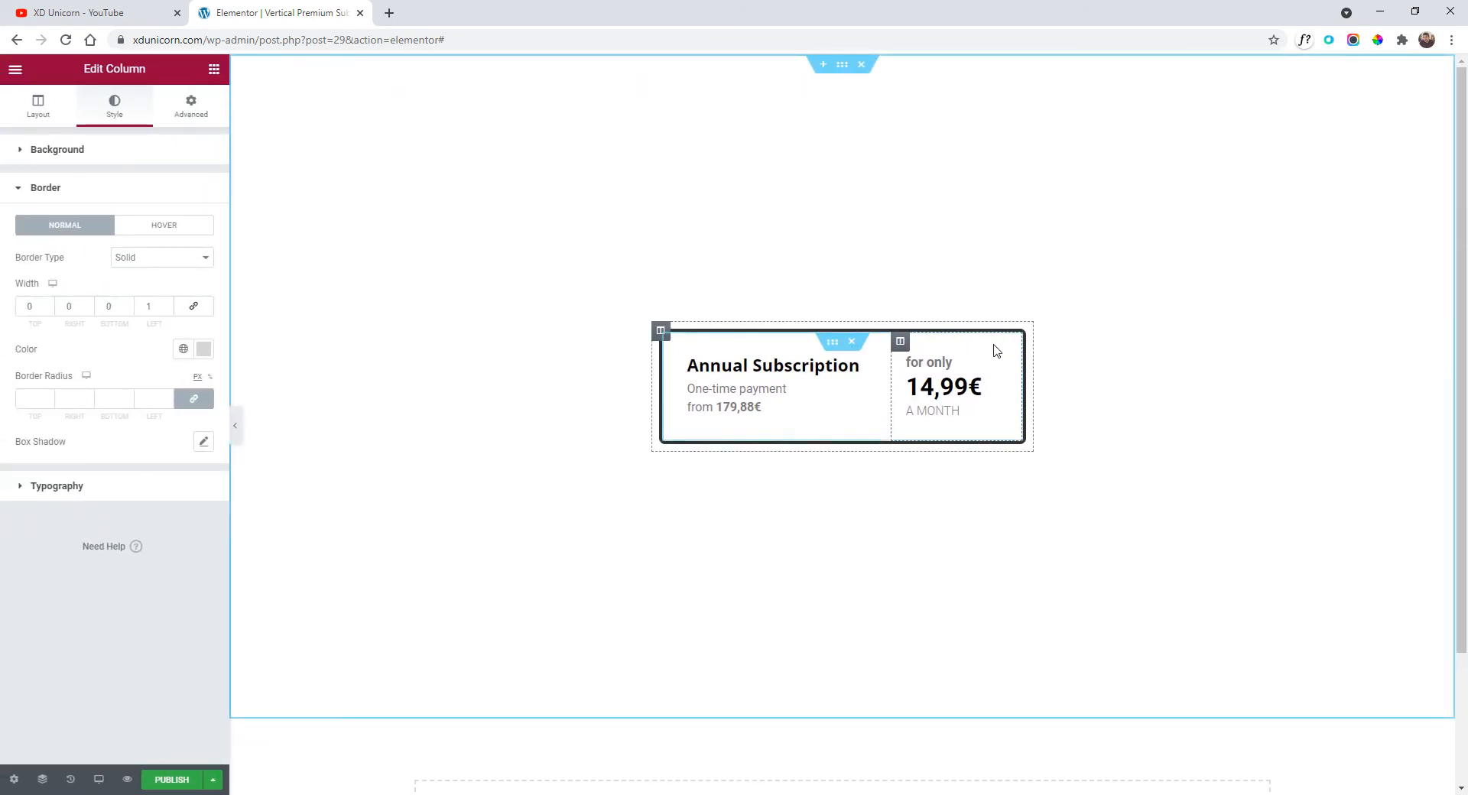
{"action": "left_click", "coordinate": [203, 348]}
{"action": "left_click_drag", "start_coordinate": [114, 416], "coordinate": [14, 420]}
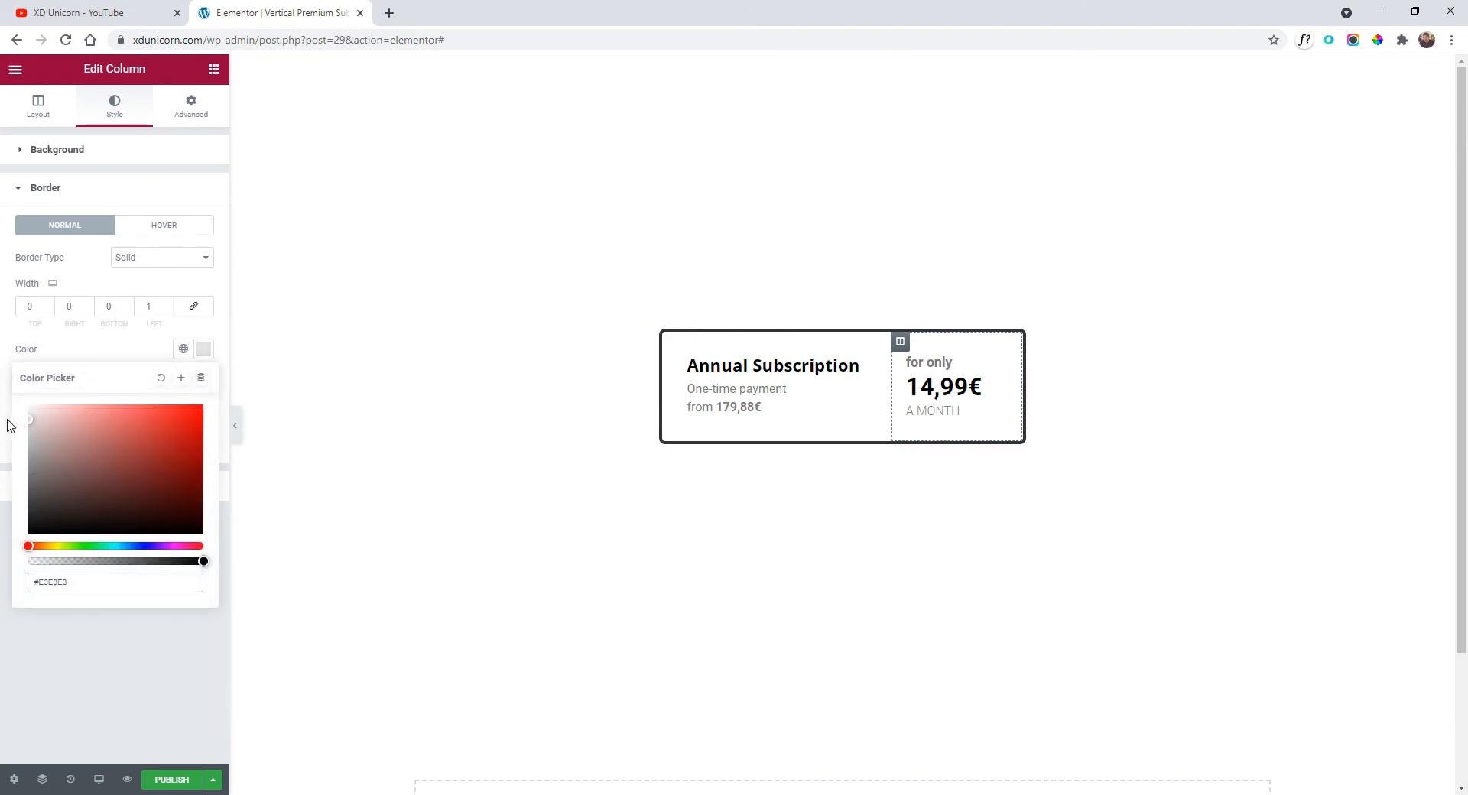
{"action": "left_click", "coordinate": [111, 354]}
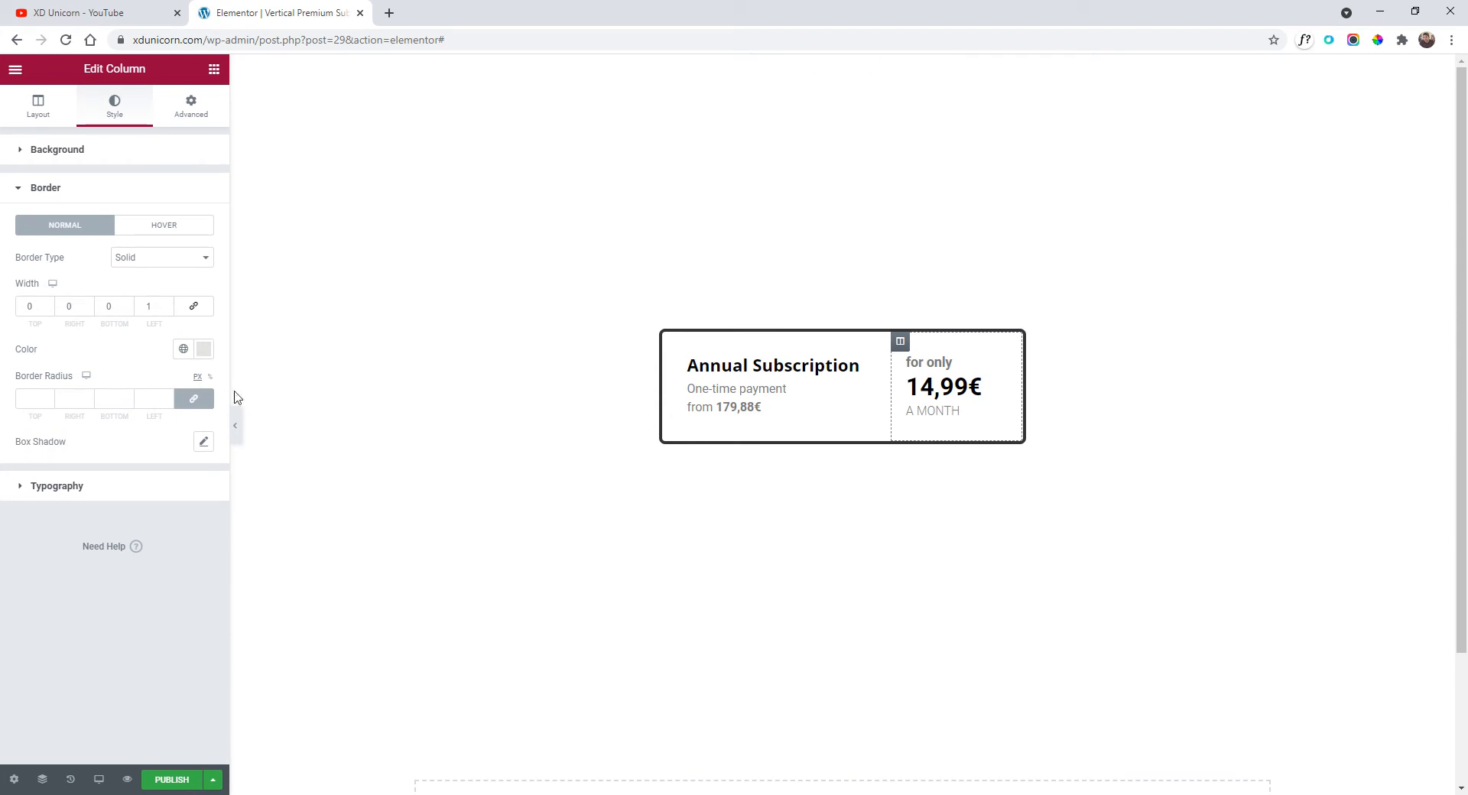
- Preview the card without the editing panel and compare its divider and price spacing with the Adobe XD design
{"action": "left_click", "coordinate": [236, 423]}
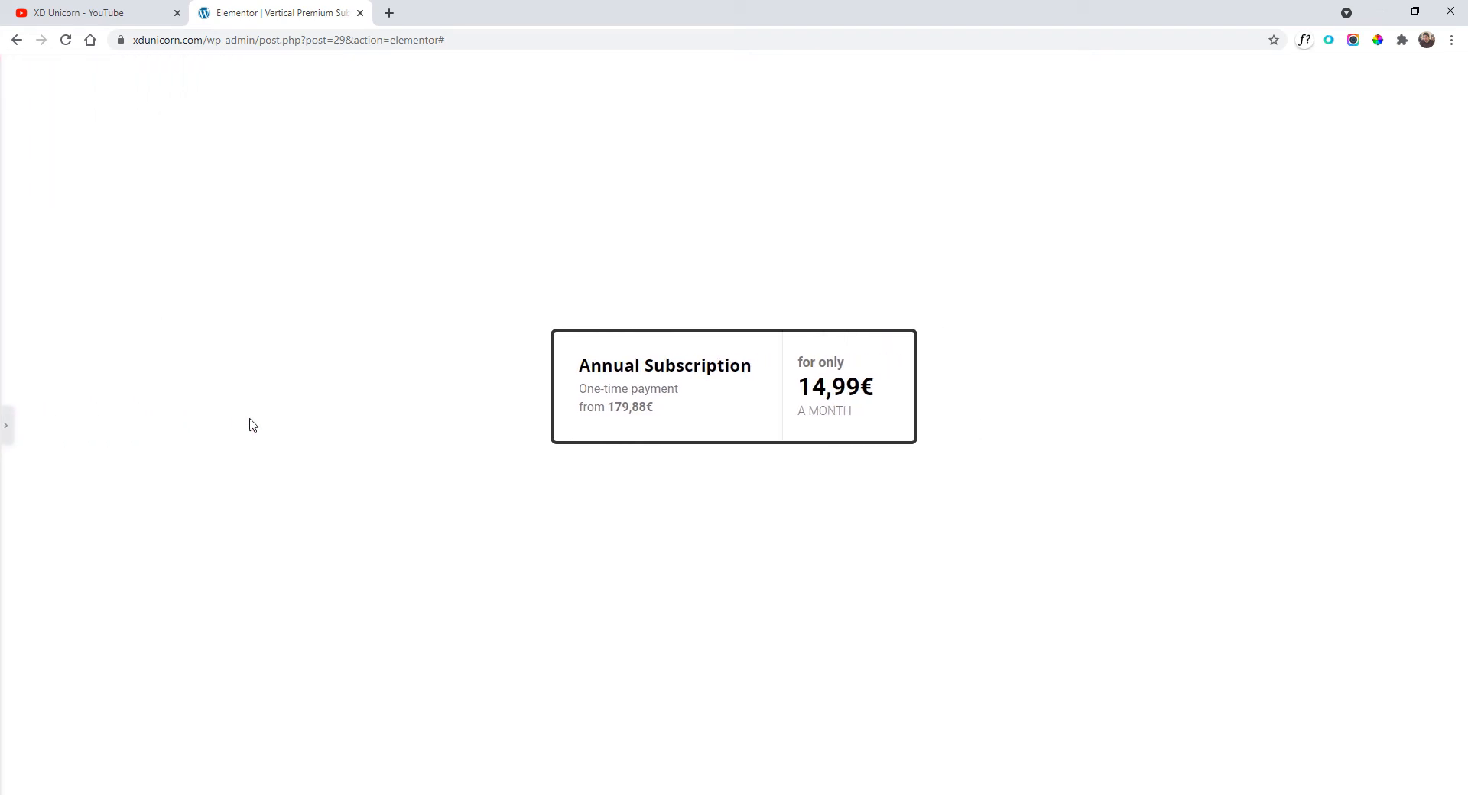
{"action": "key", "text": "alt+Tab"}
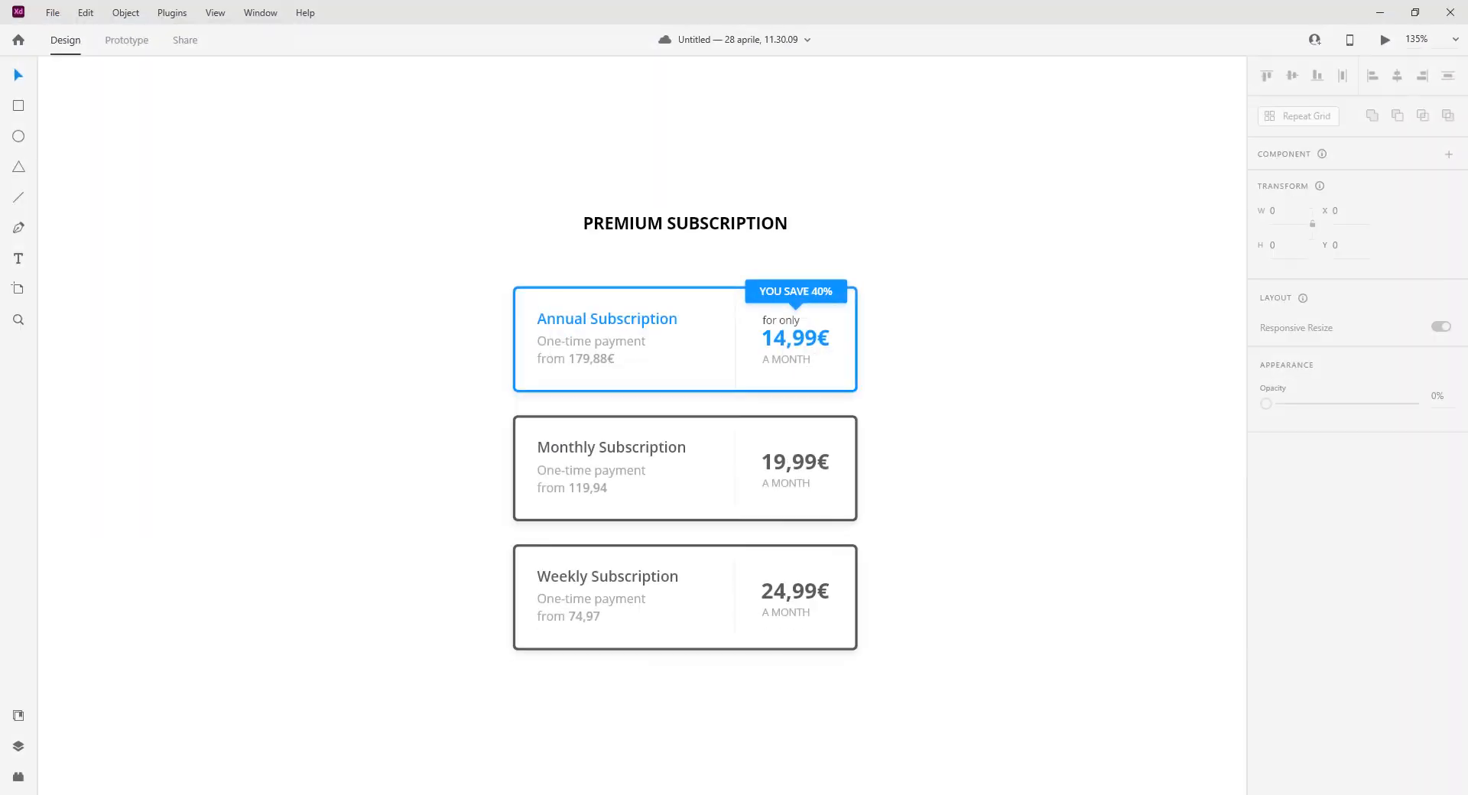
{"action": "key", "text": "alt+Tab"}
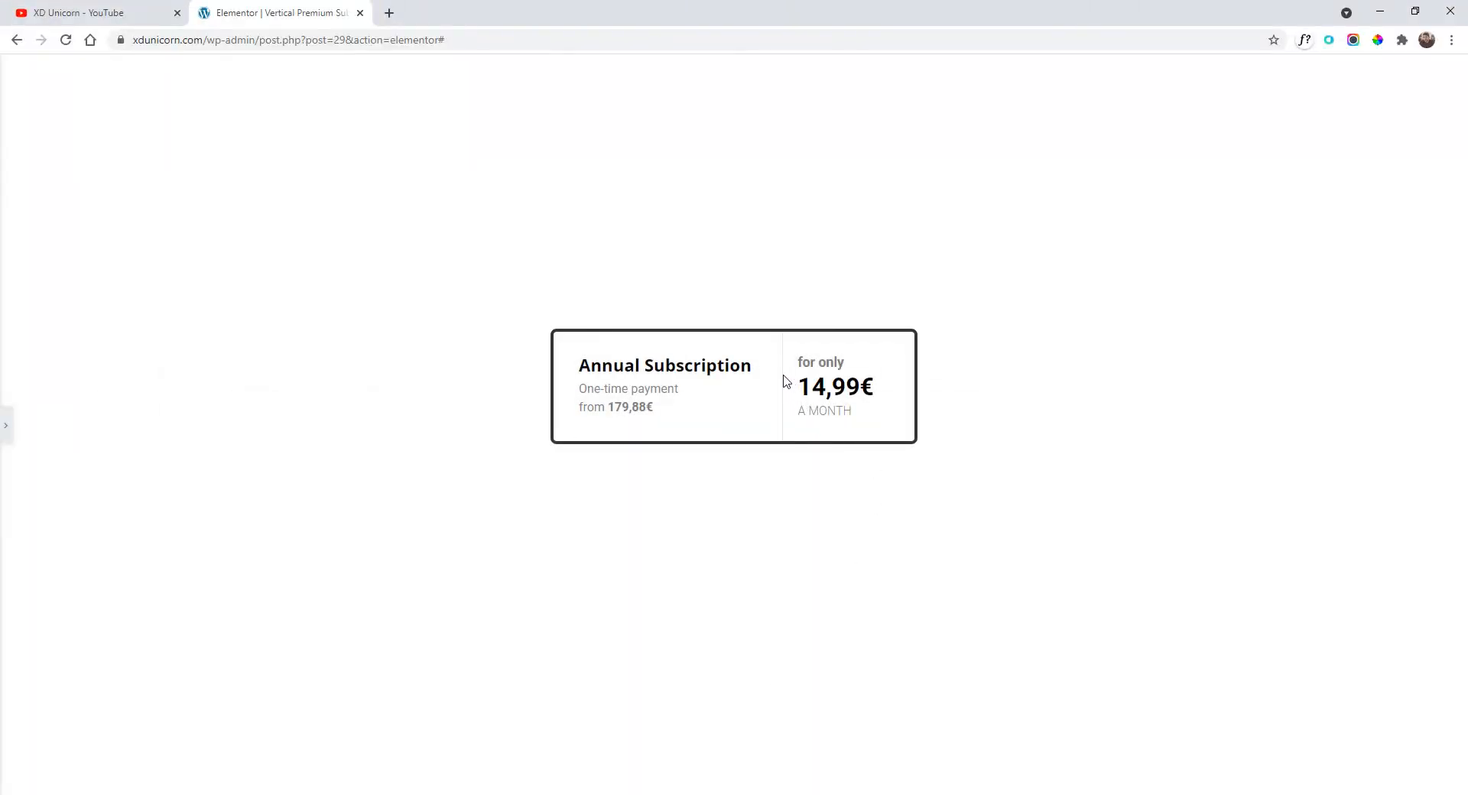
{"action": "left_click", "coordinate": [5, 425]}
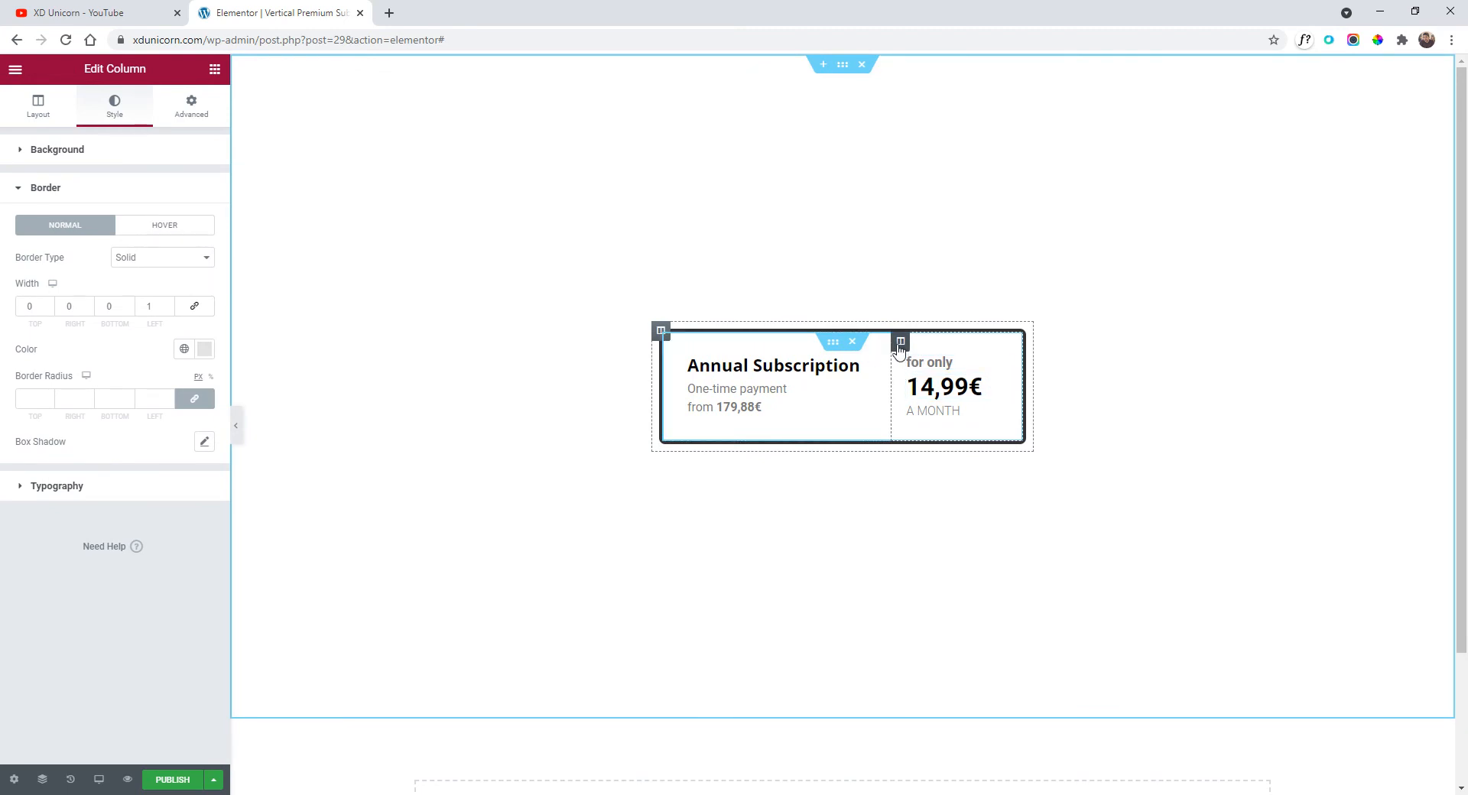
- Unlink the price column's padding values, set the left padding to 18%, and preview the card
{"action": "left_click", "coordinate": [190, 103]}
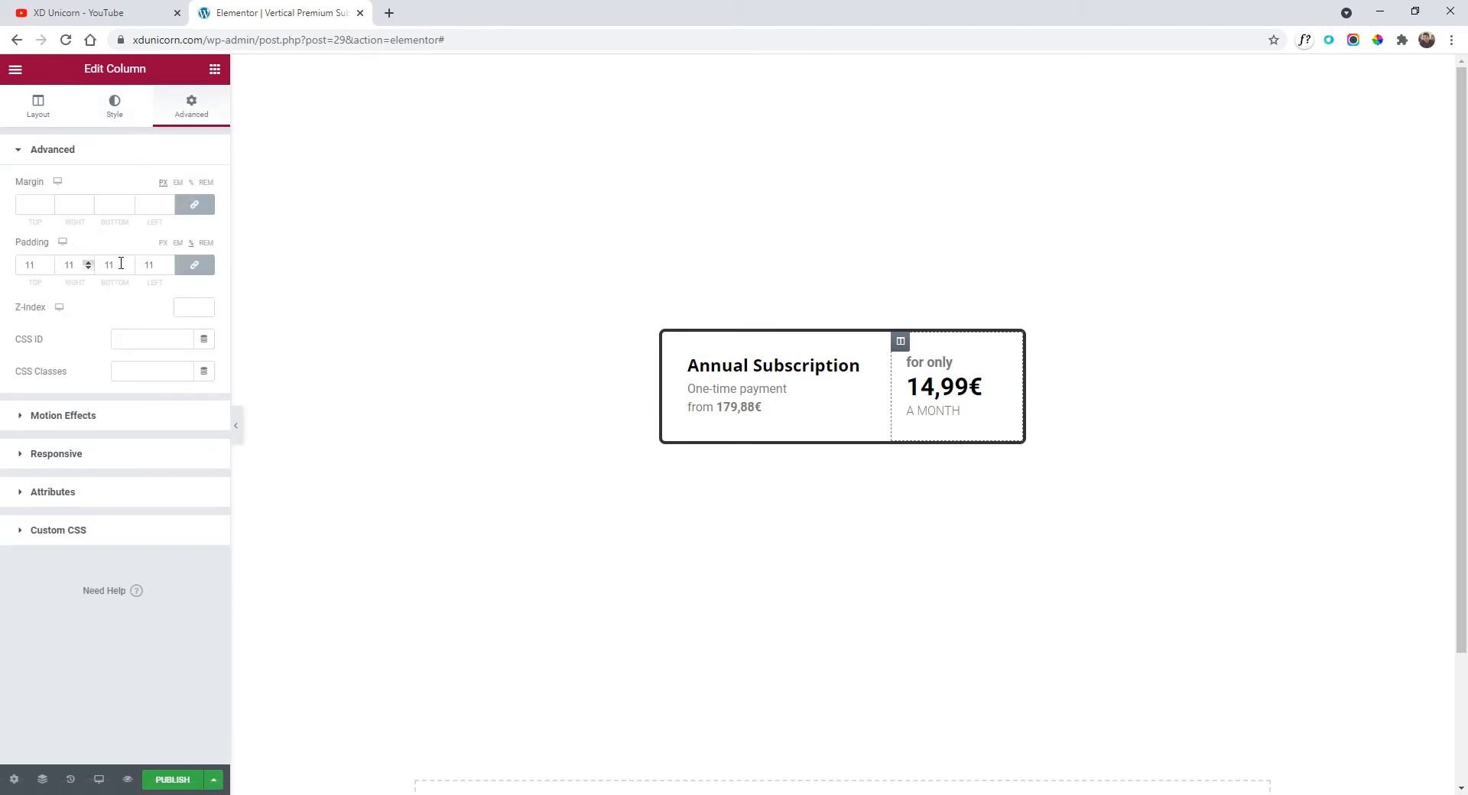
{"action": "left_click", "coordinate": [193, 267]}
{"action": "left_click", "coordinate": [169, 263]}
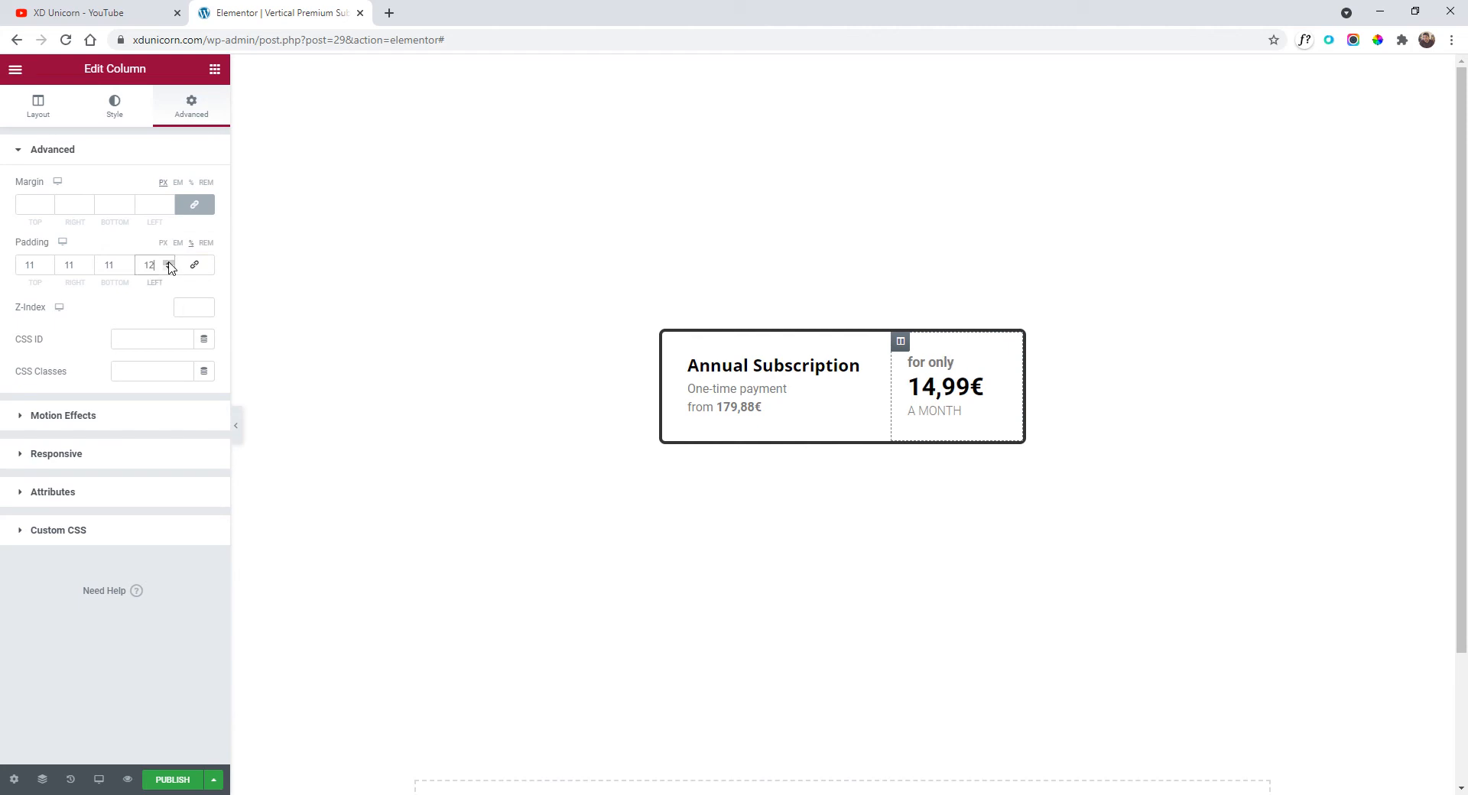
{"action": "left_click", "coordinate": [169, 263]}
{"action": "left_click", "coordinate": [169, 263]}
{"action": "left_click", "coordinate": [169, 263]}
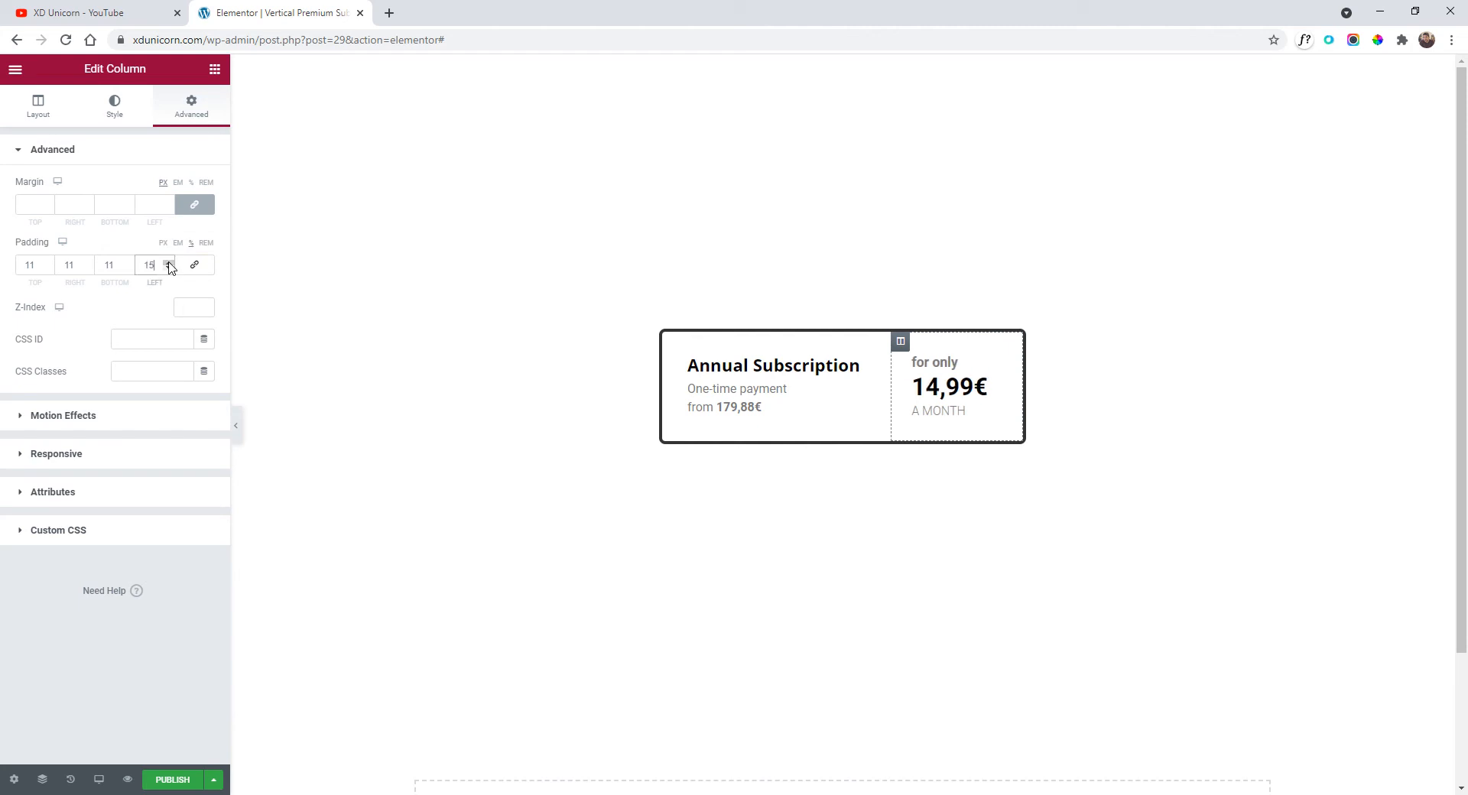
{"action": "left_click", "coordinate": [169, 263]}
{"action": "left_click", "coordinate": [169, 263]}
{"action": "left_click", "coordinate": [169, 263]}
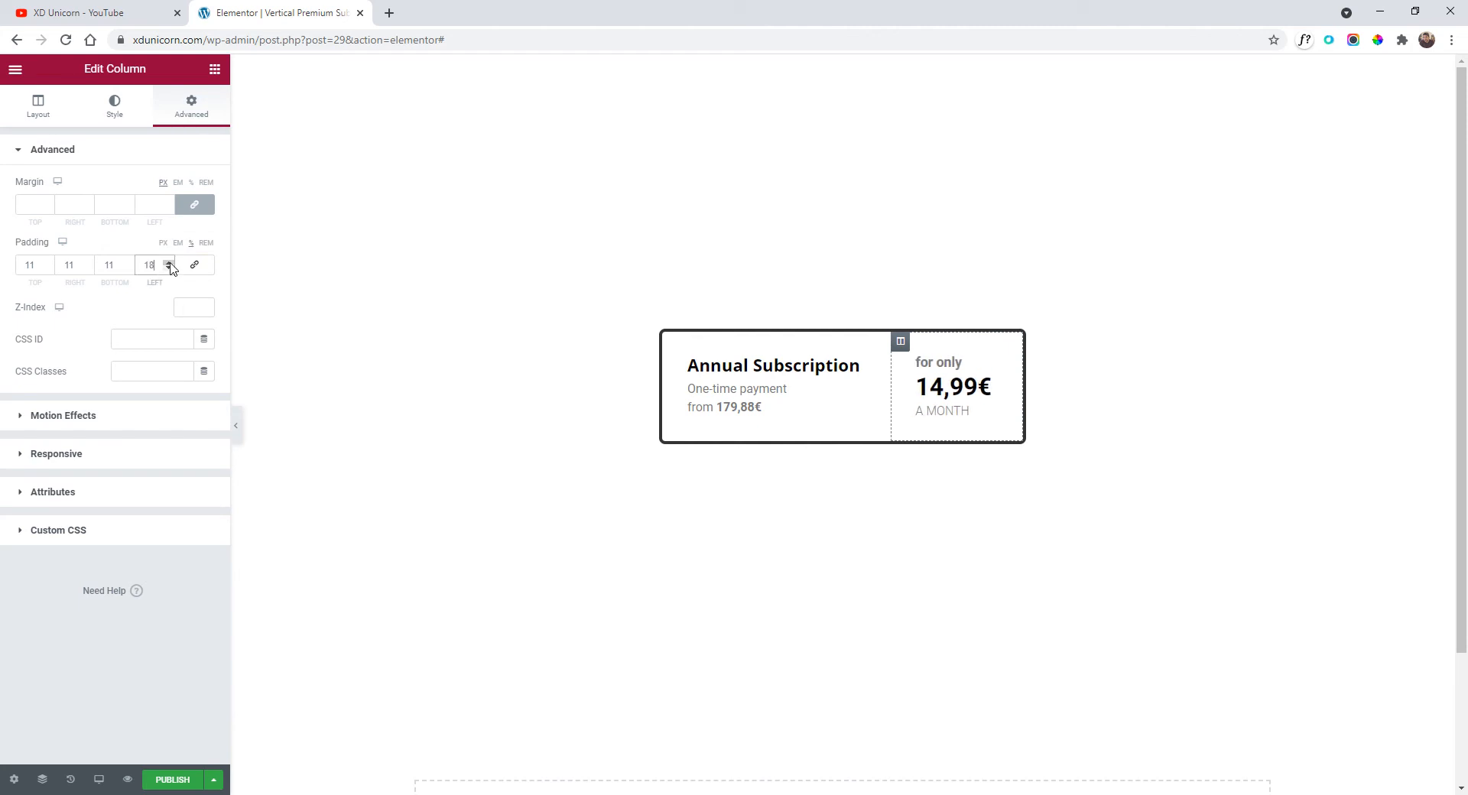
{"action": "left_click", "coordinate": [238, 426]}
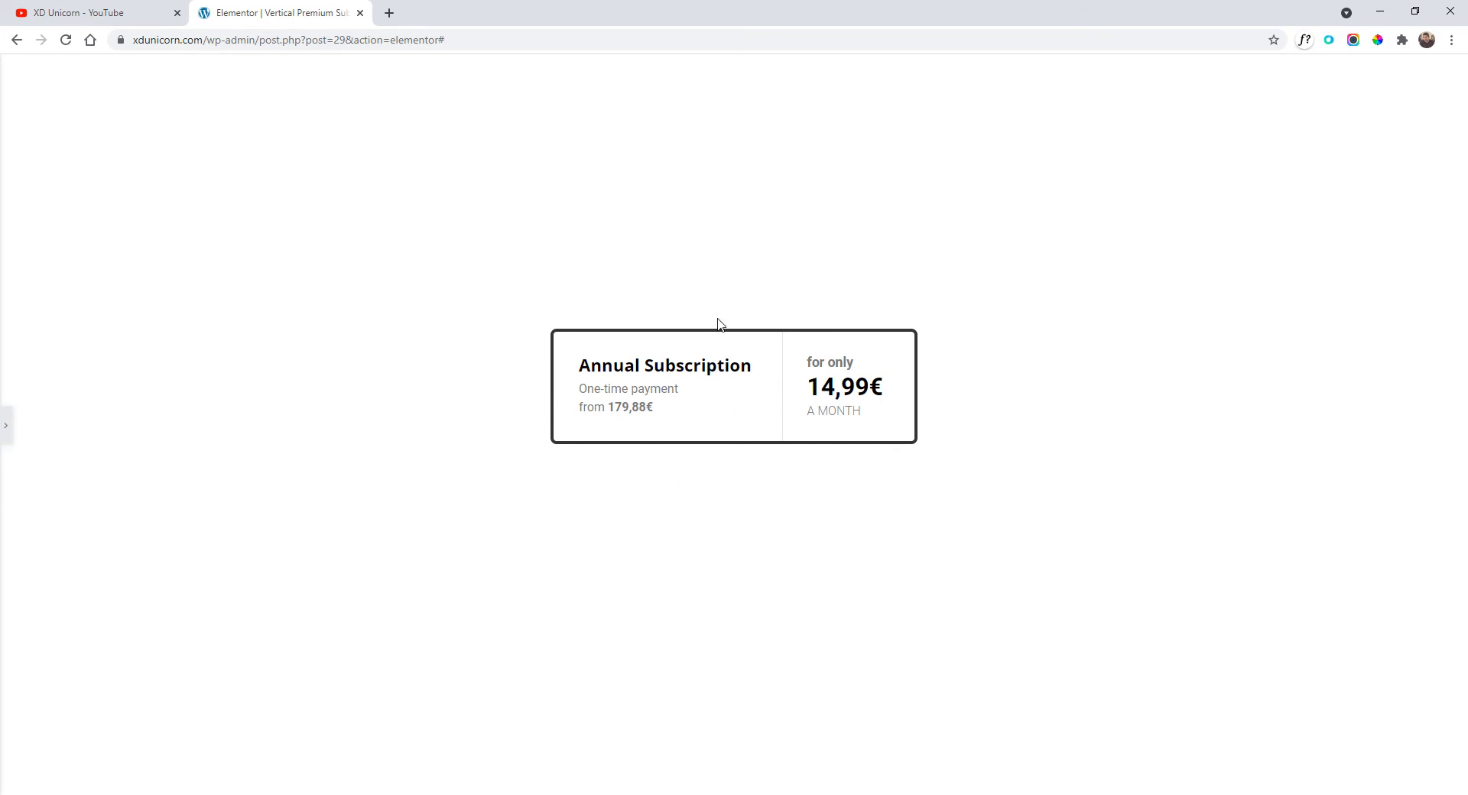
{"action": "left_click", "coordinate": [5, 425]}
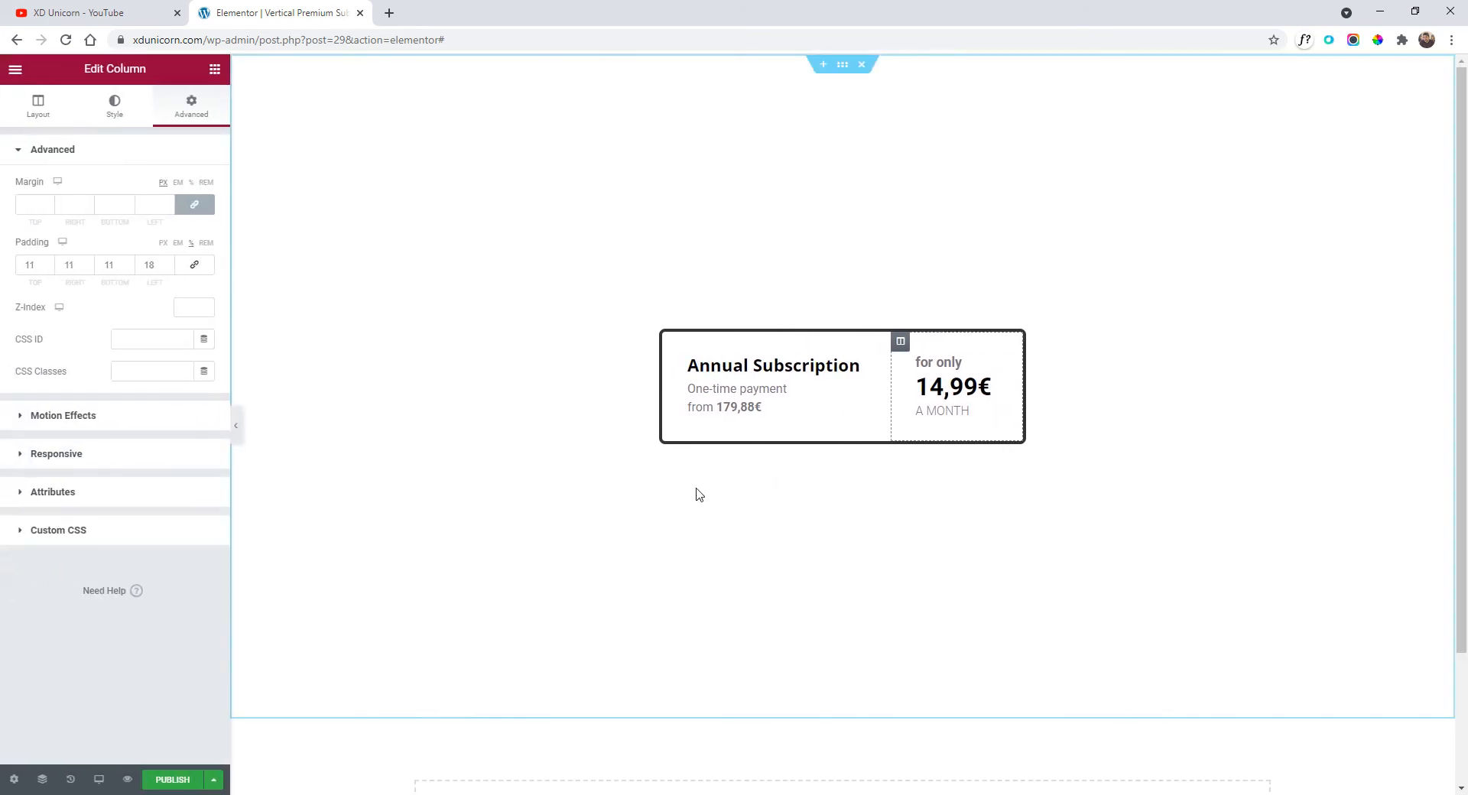
- Duplicate the Annual Subscription inner section twice to make three stacked cards
{"action": "right_click", "coordinate": [833, 344]}
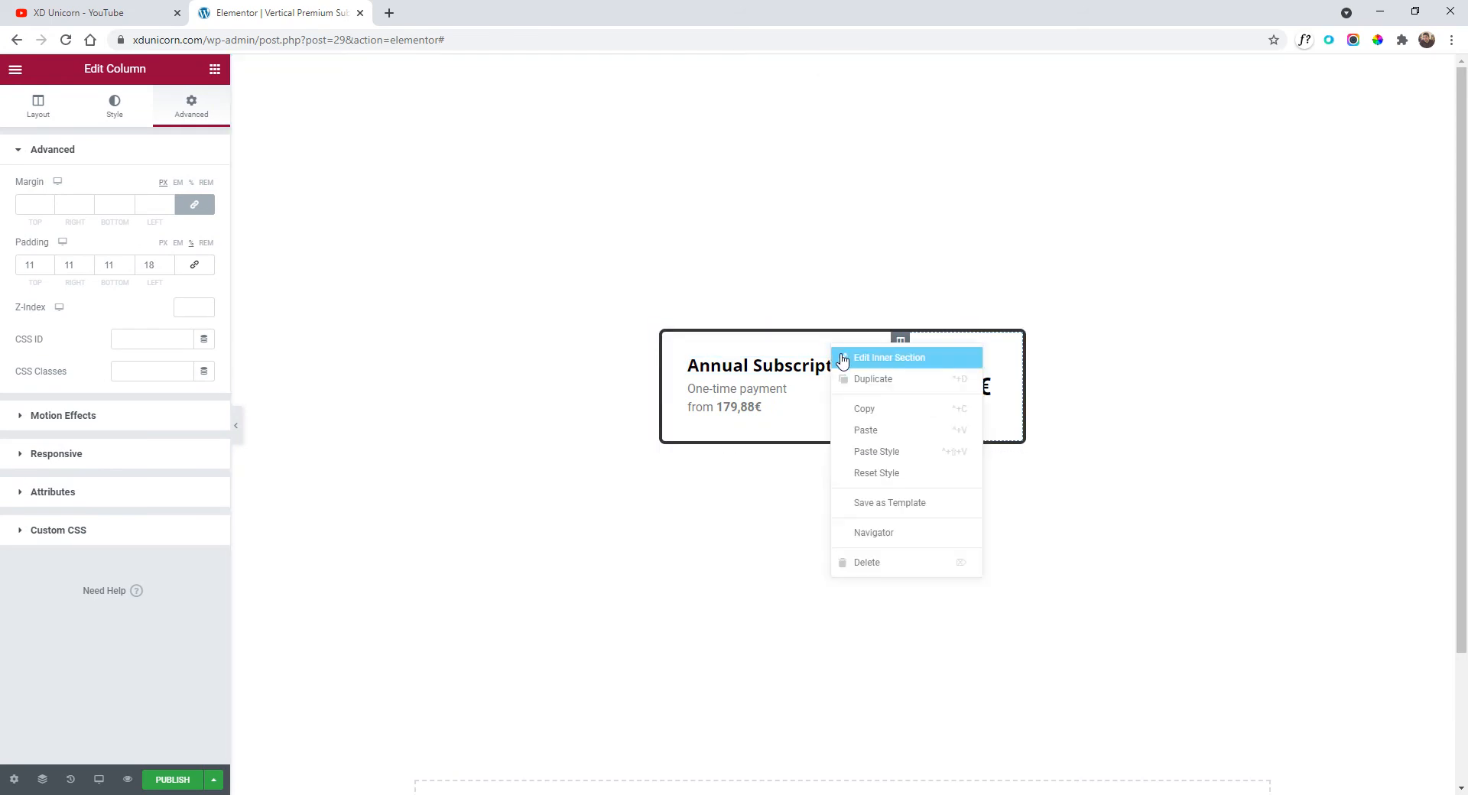
{"action": "left_click", "coordinate": [863, 383]}
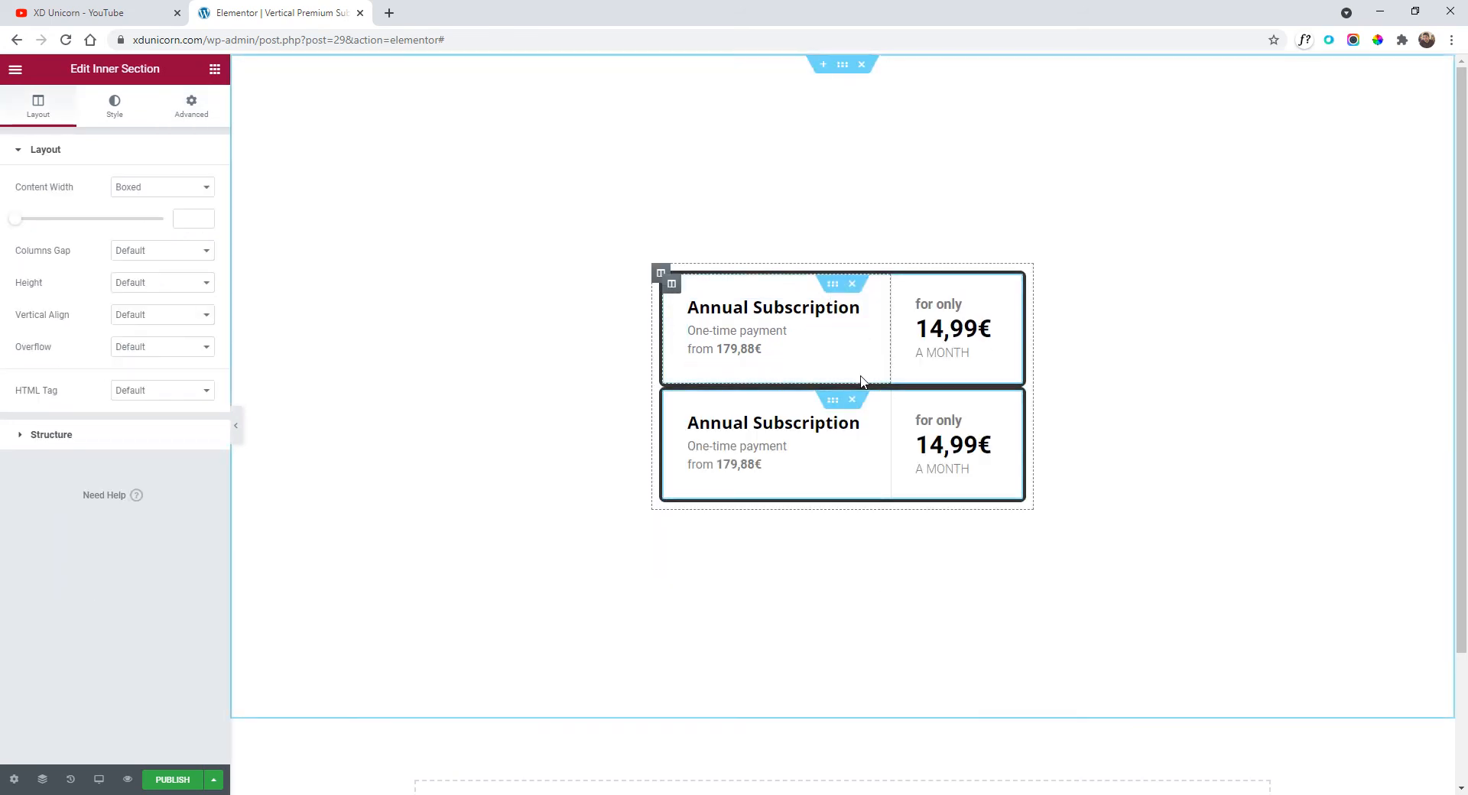
{"action": "right_click", "coordinate": [833, 407]}
{"action": "left_click", "coordinate": [860, 436]}
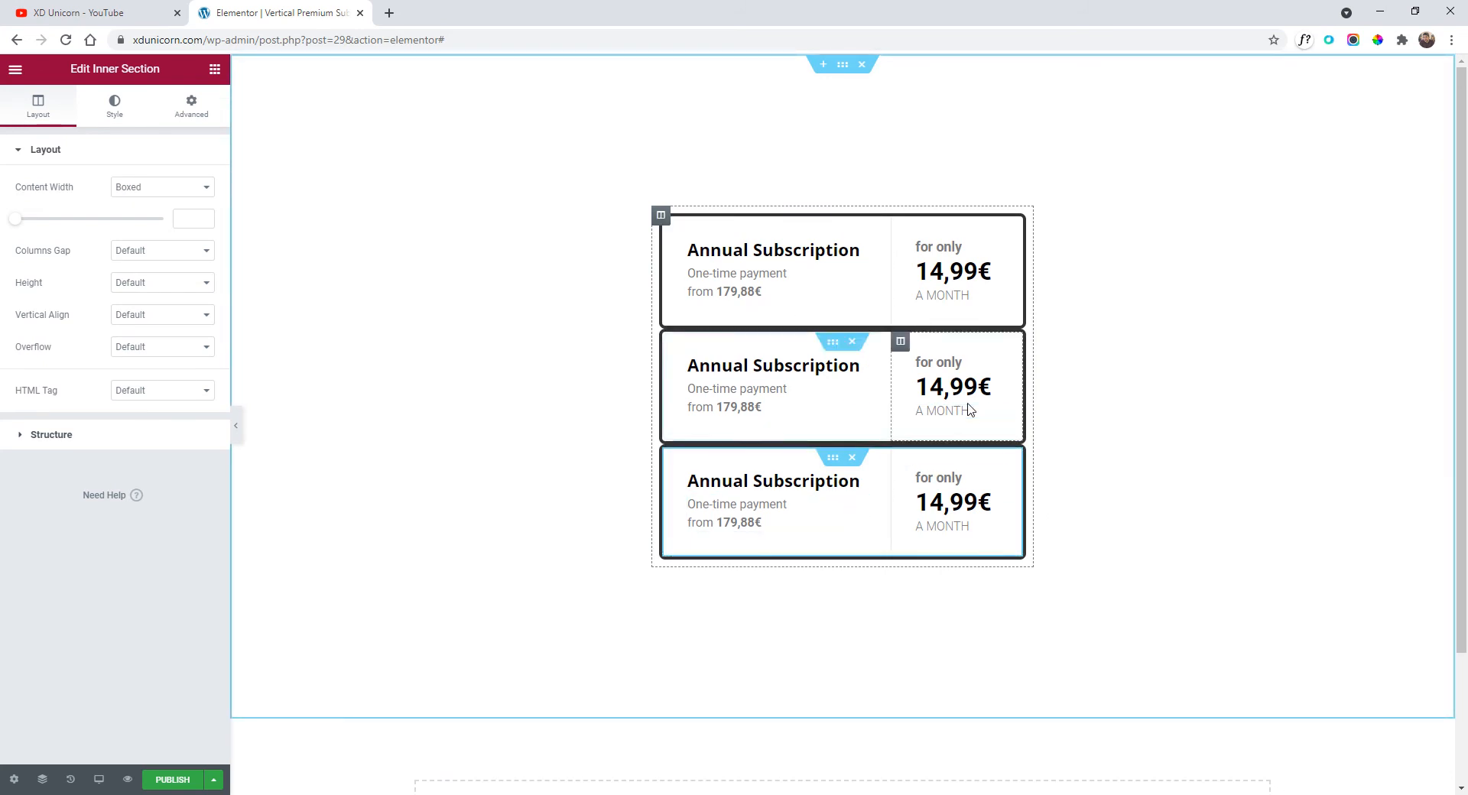
- Delete the "for only" heading from the second and third cards
{"action": "right_click", "coordinate": [937, 365]}
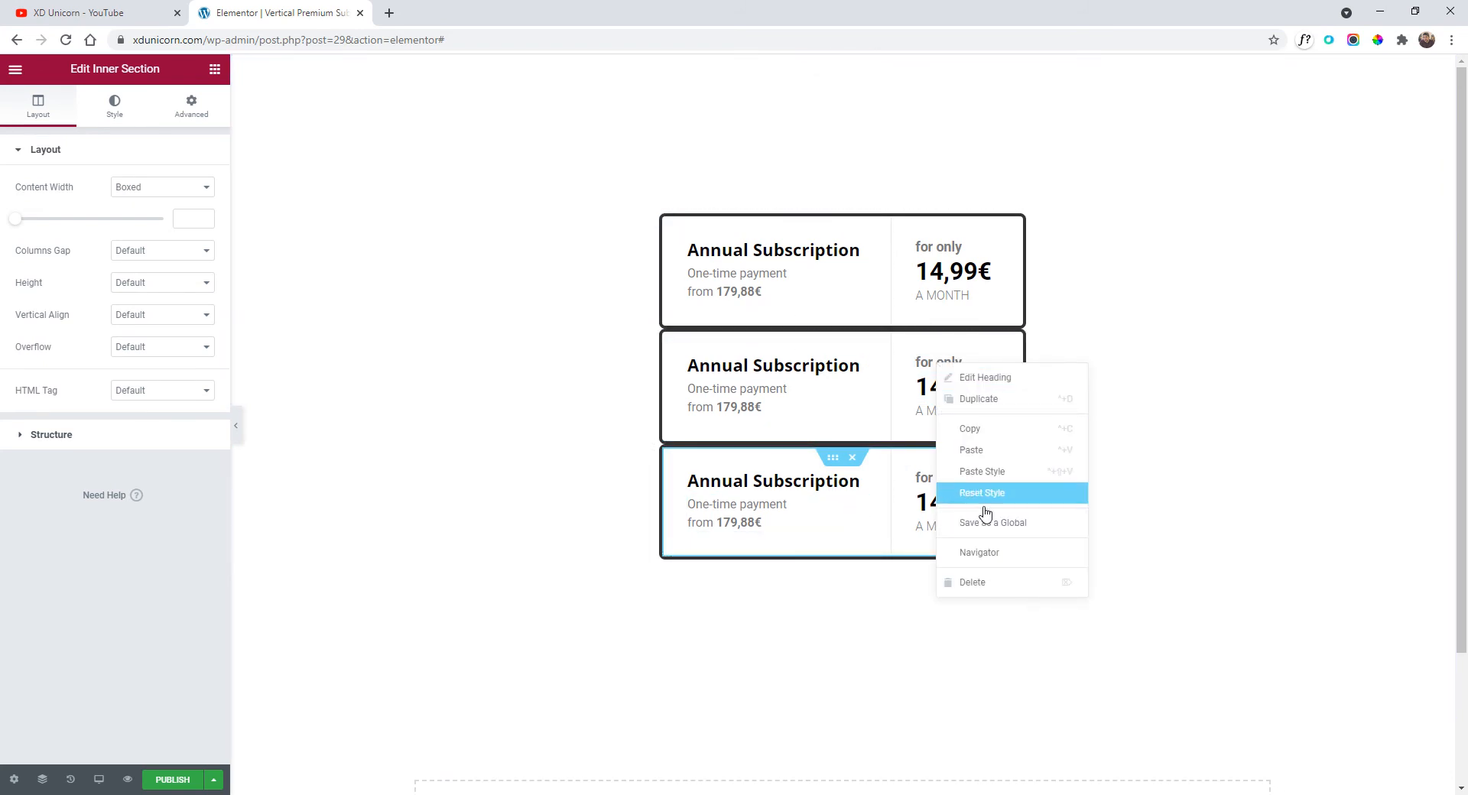
{"action": "left_click", "coordinate": [992, 588]}
{"action": "right_click", "coordinate": [944, 480]}
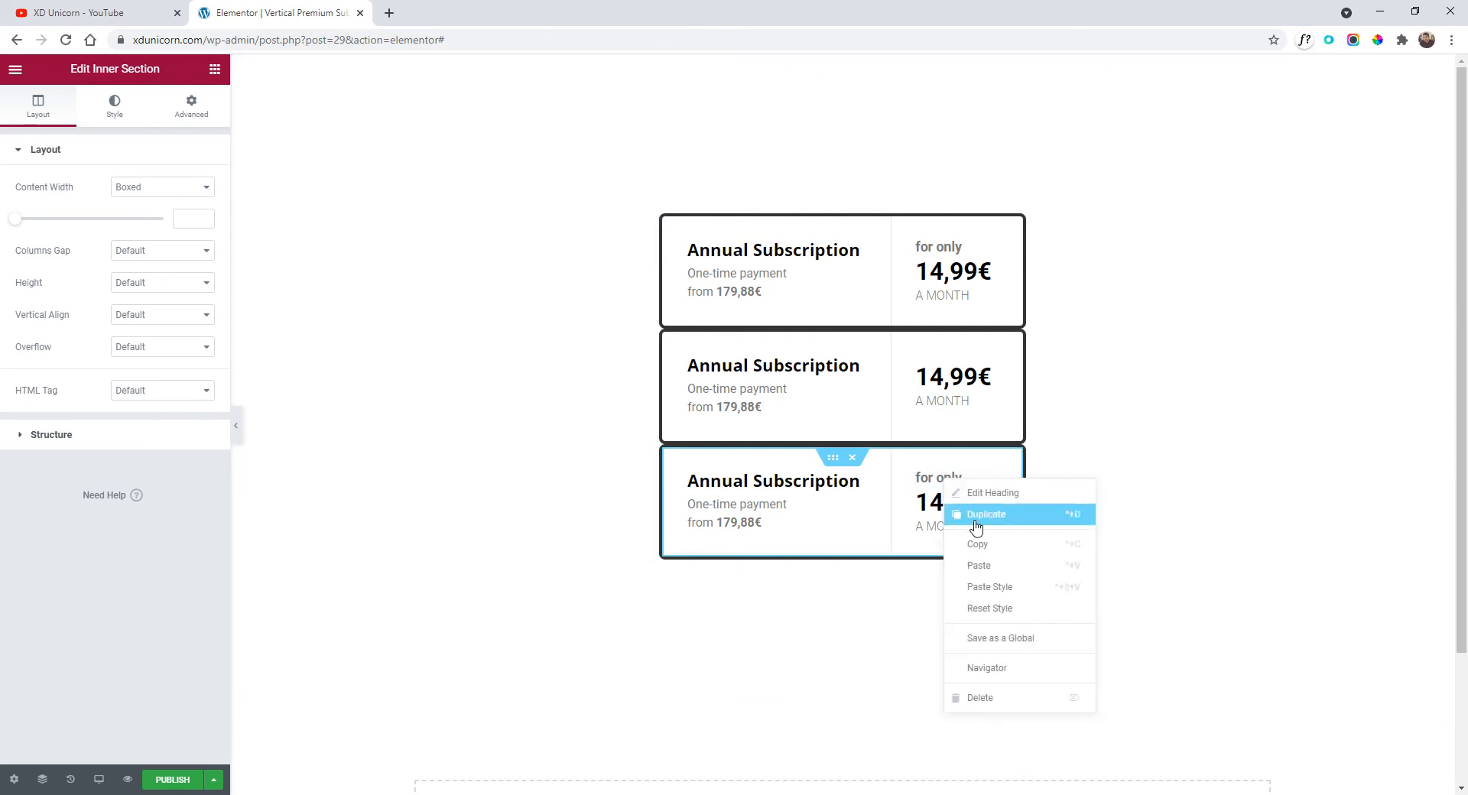
{"action": "left_click", "coordinate": [1003, 698]}
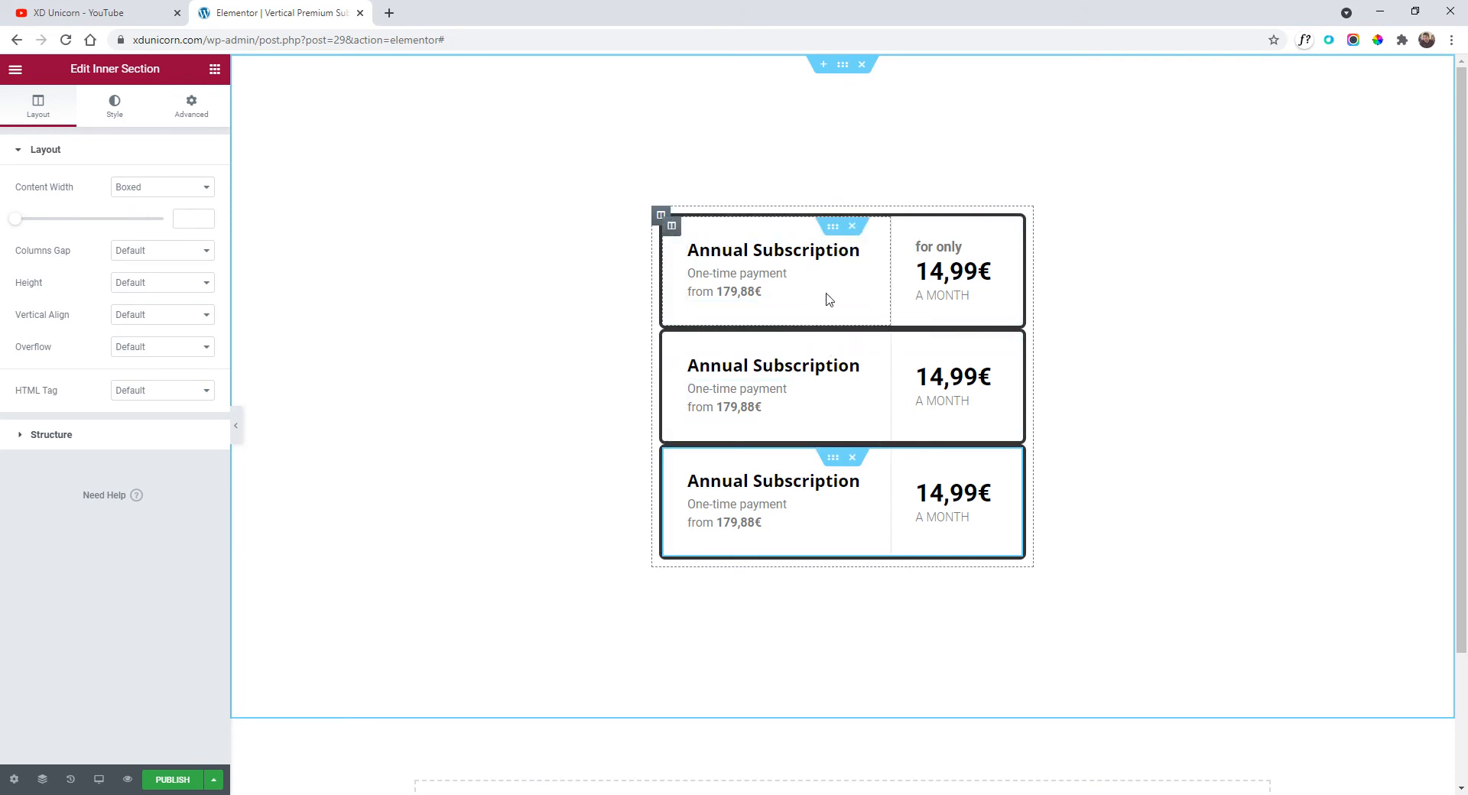
- Unlink the first card's margin values and set its bottom margin to 3%
{"action": "left_click", "coordinate": [835, 228]}
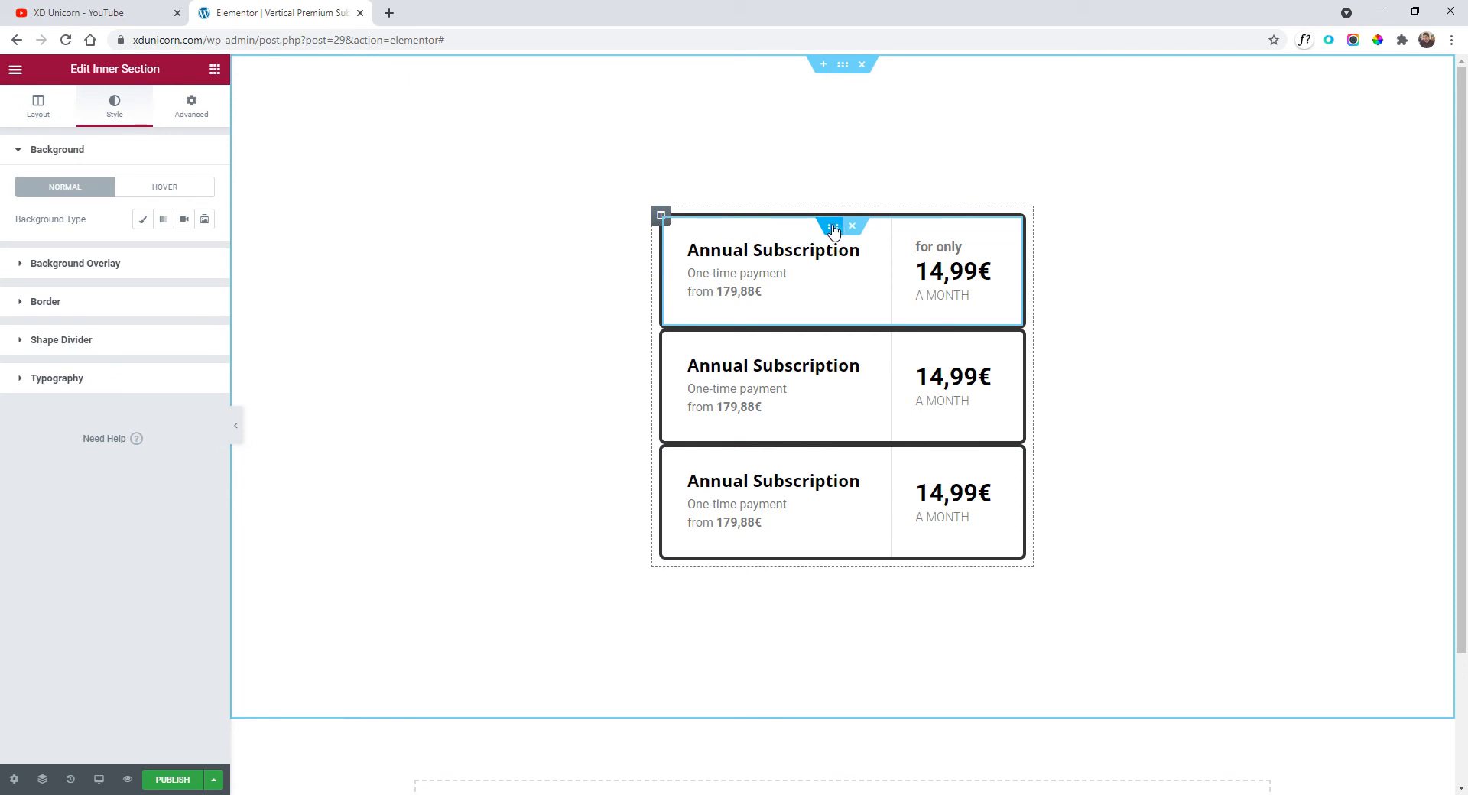
{"action": "left_click", "coordinate": [199, 116]}
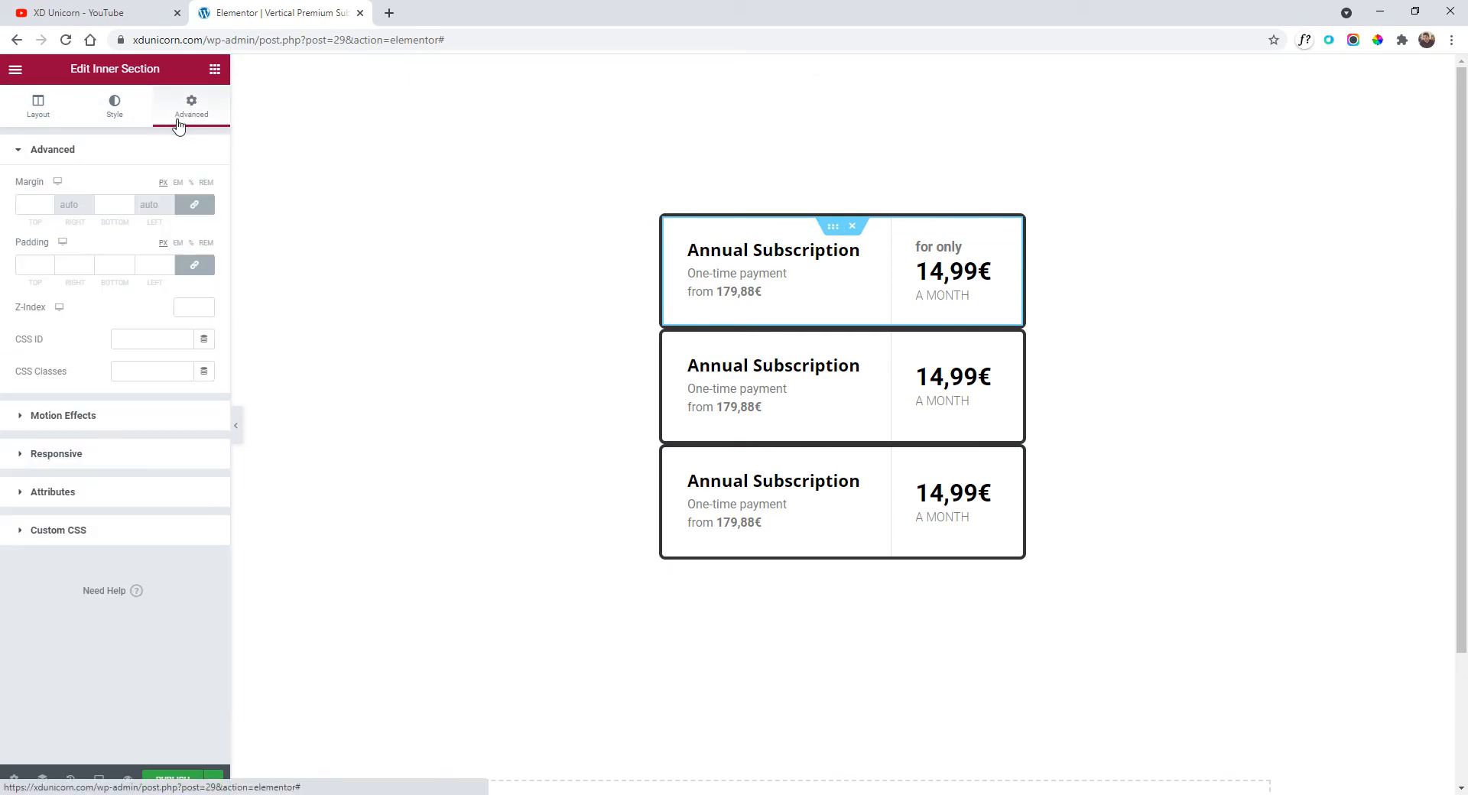
{"action": "left_click", "coordinate": [196, 204]}
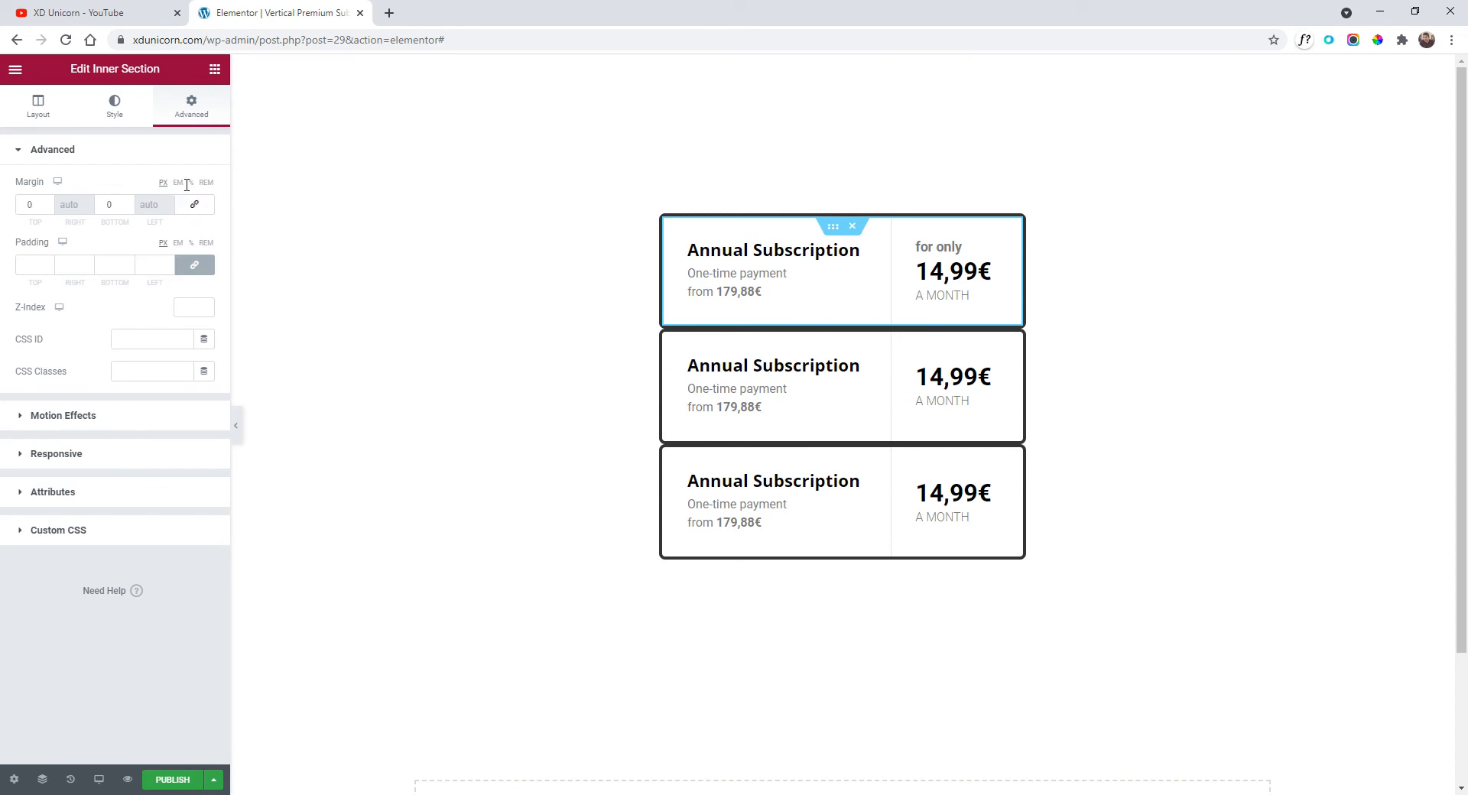
{"action": "left_click", "coordinate": [128, 202]}
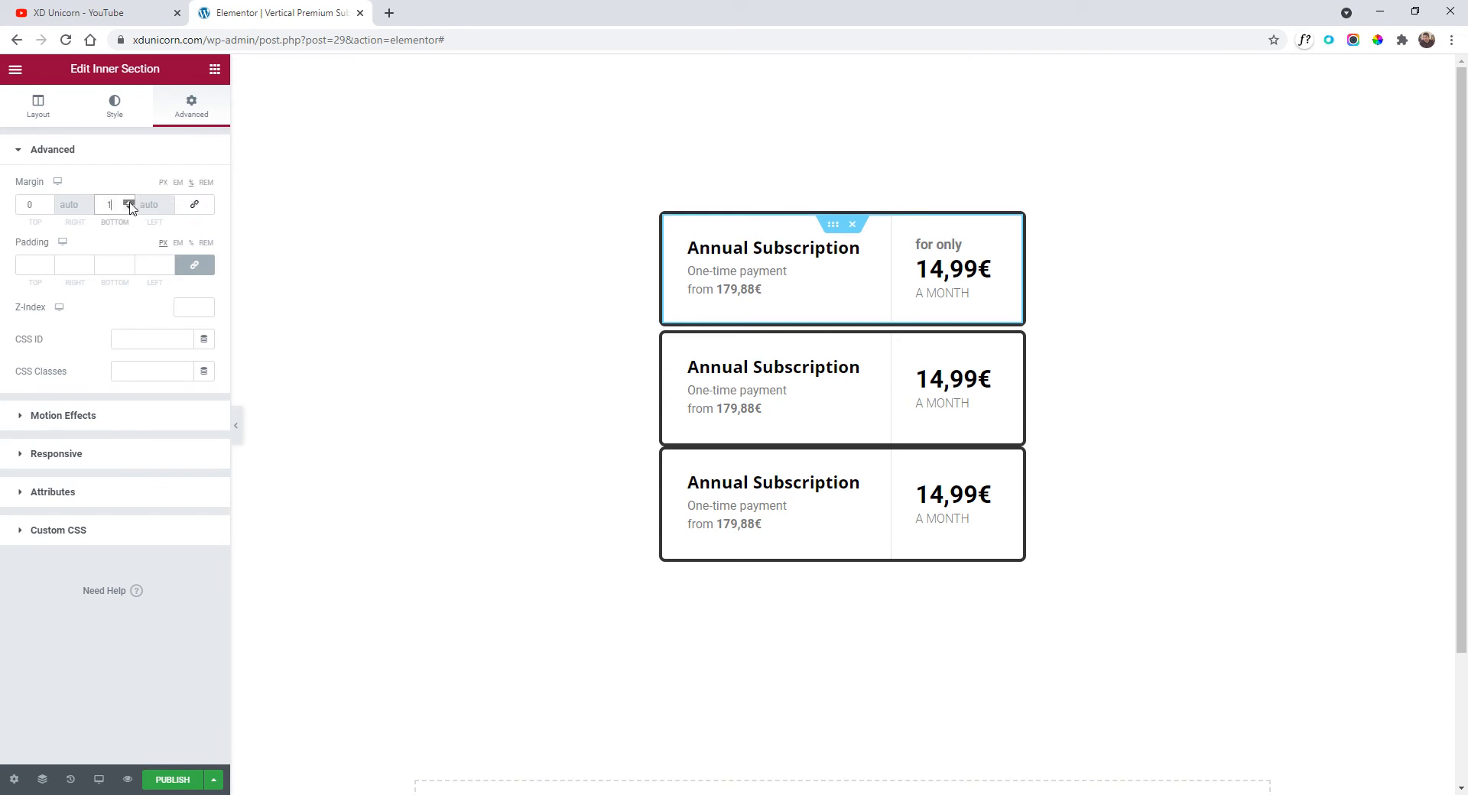
{"action": "left_click", "coordinate": [128, 202]}
{"action": "left_click", "coordinate": [129, 202]}
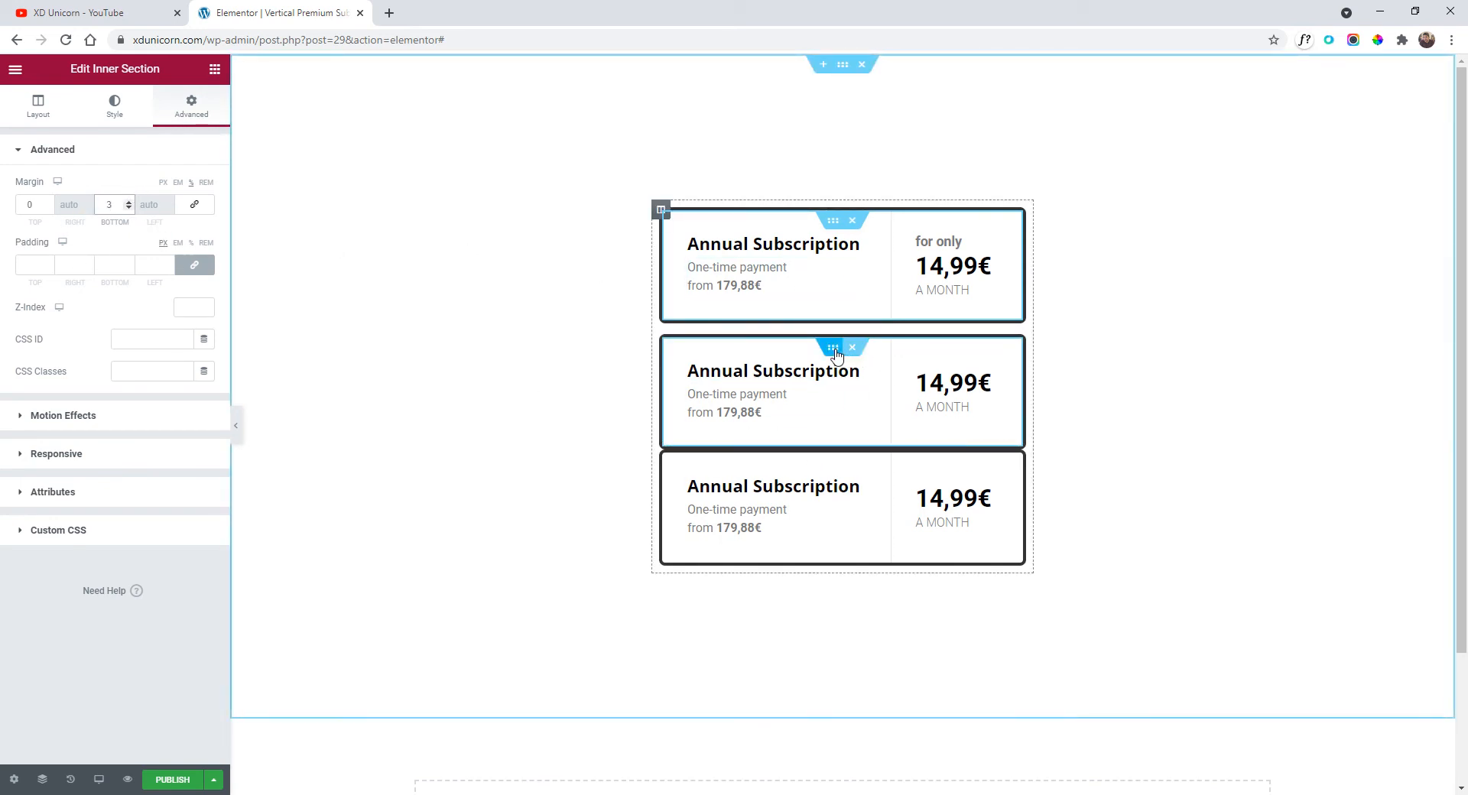
- Give the second card an unlinked bottom margin of 3%, matching the spacing under the first card
{"action": "left_click", "coordinate": [836, 353]}
{"action": "left_click", "coordinate": [192, 106]}
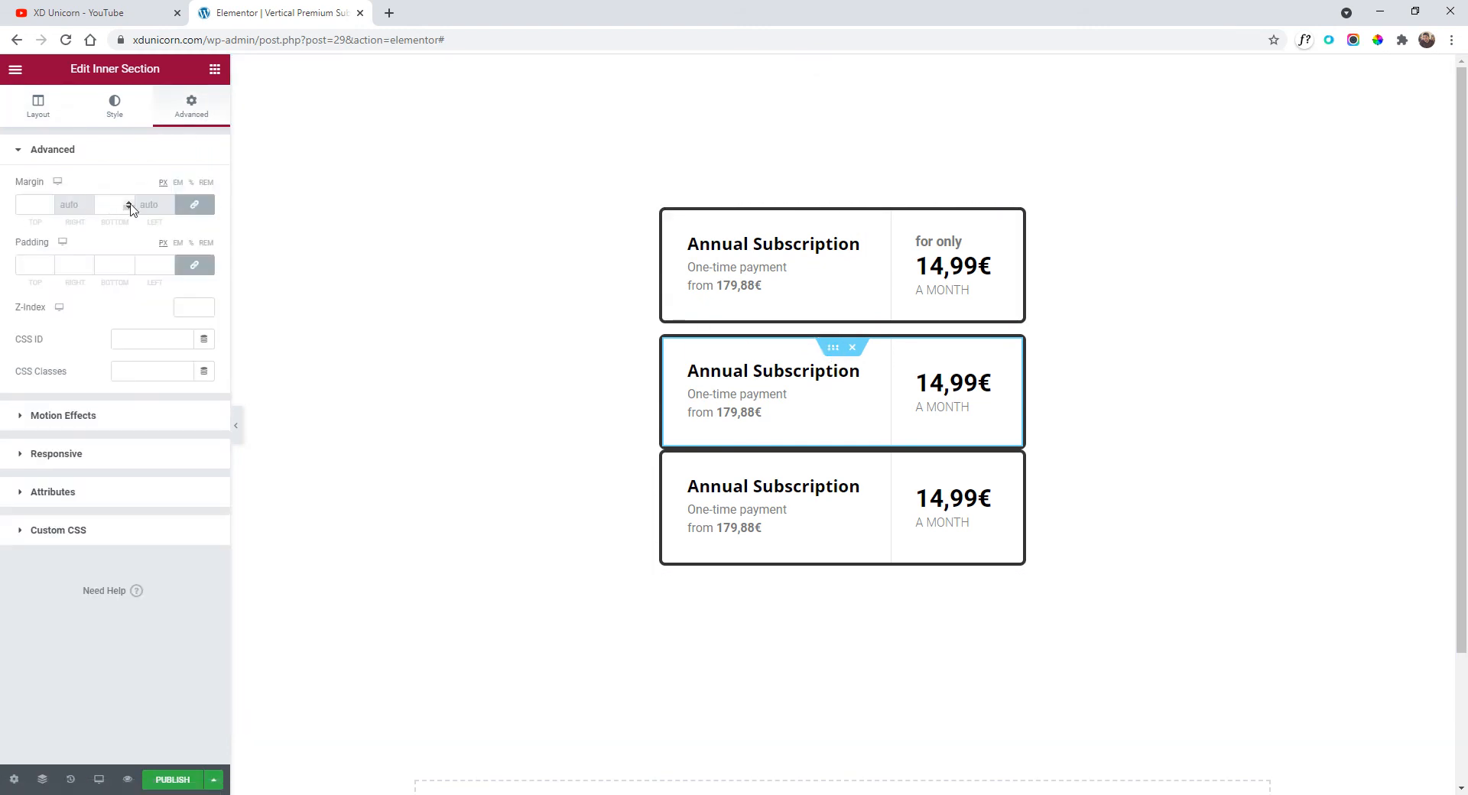
{"action": "left_click", "coordinate": [195, 205]}
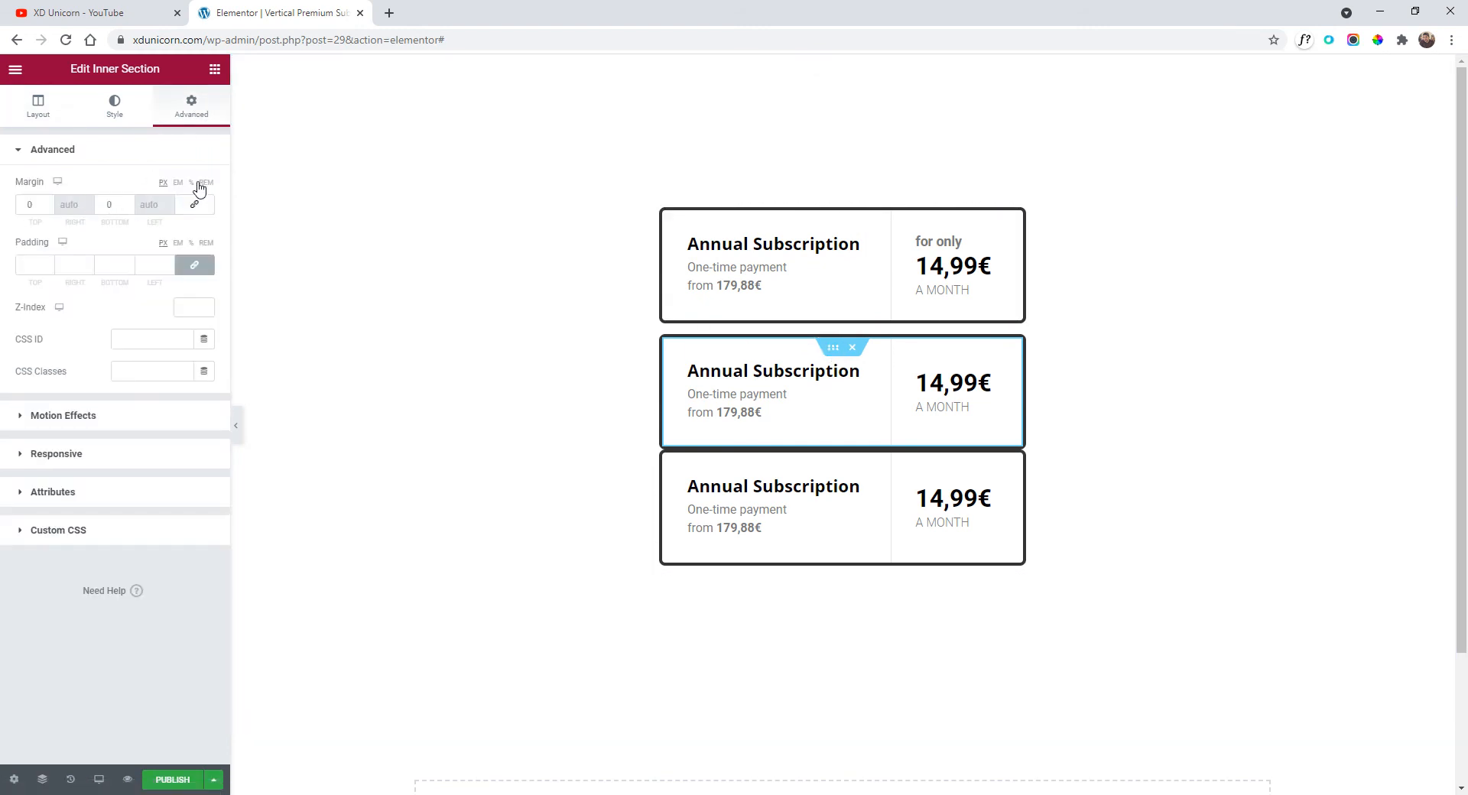
{"action": "left_click", "coordinate": [130, 205]}
{"action": "type", "text": "3"}
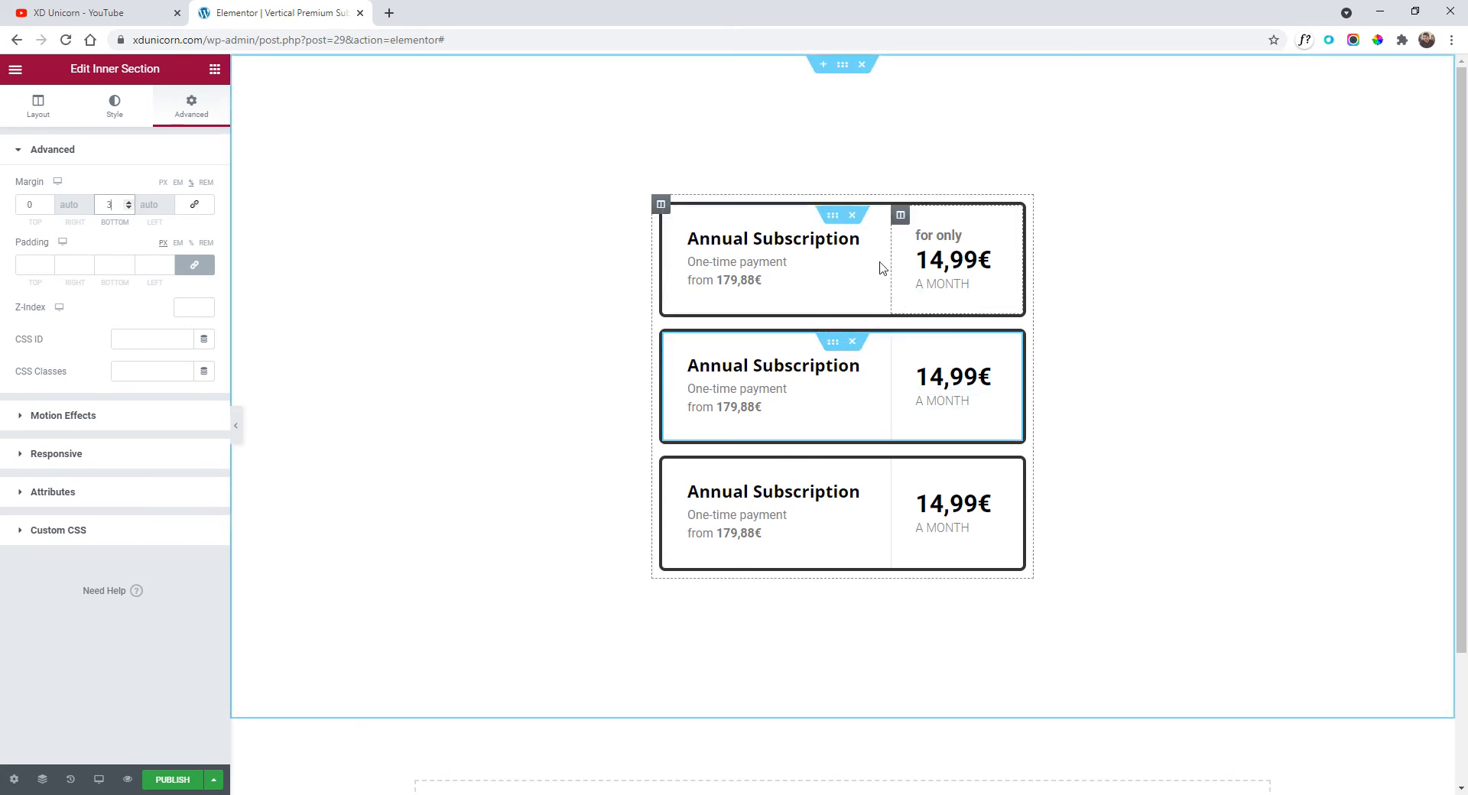
- Add a heading above the first card in the outer column and center its alignment
{"action": "left_click", "coordinate": [15, 69]}
{"action": "left_click_drag", "start_coordinate": [170, 216], "coordinate": [720, 203]}
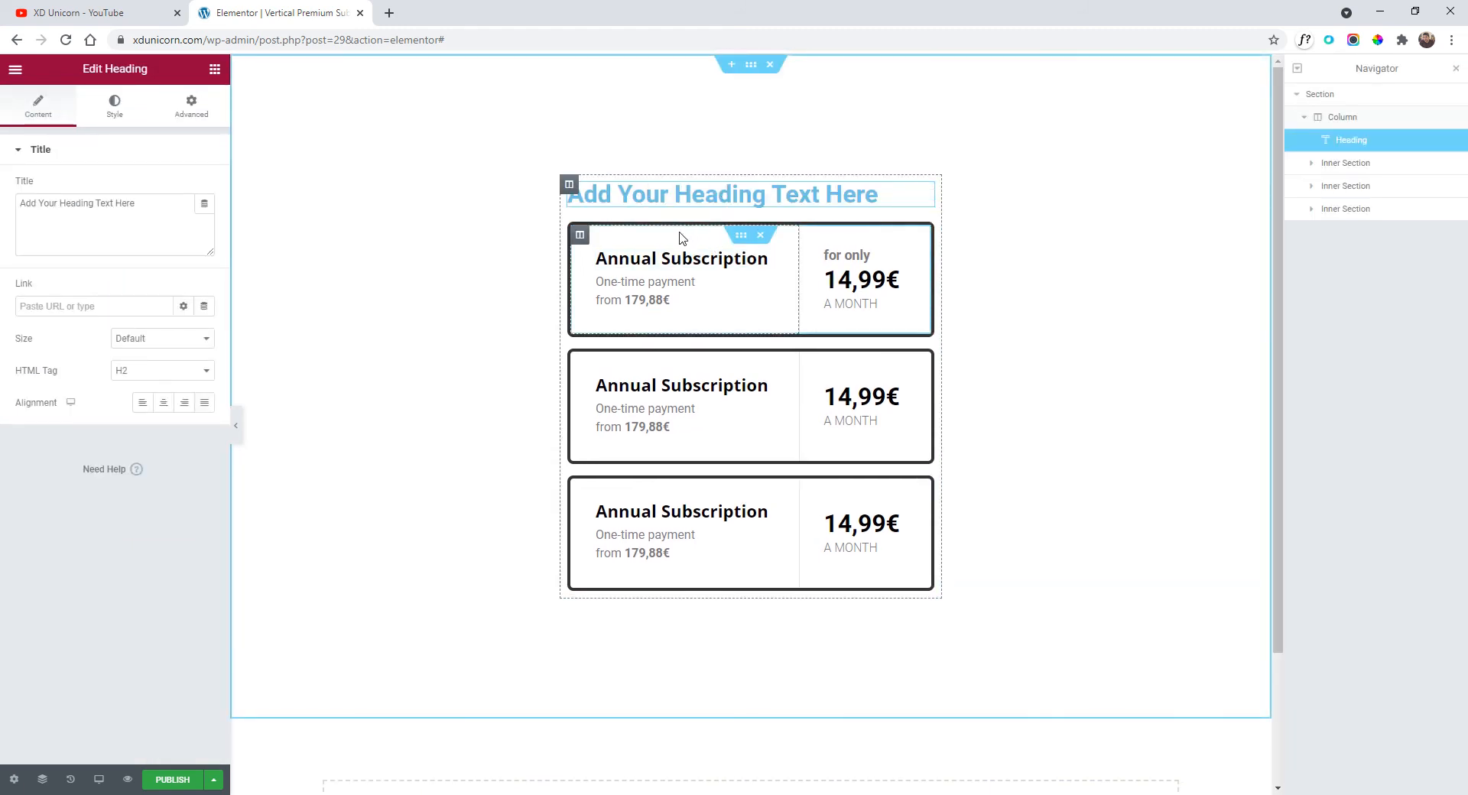
{"action": "left_click", "coordinate": [1456, 71]}
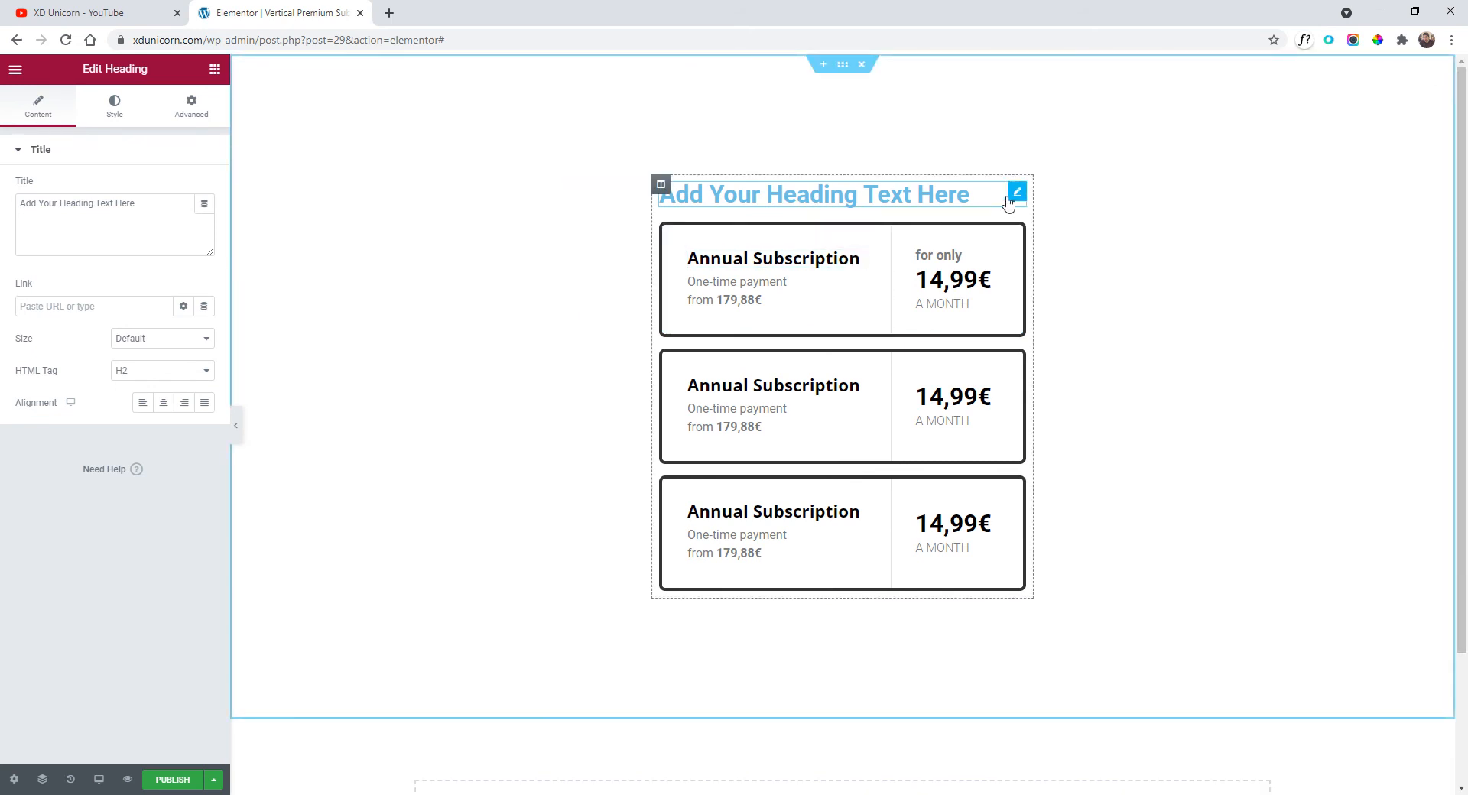
{"action": "left_click", "coordinate": [164, 403]}
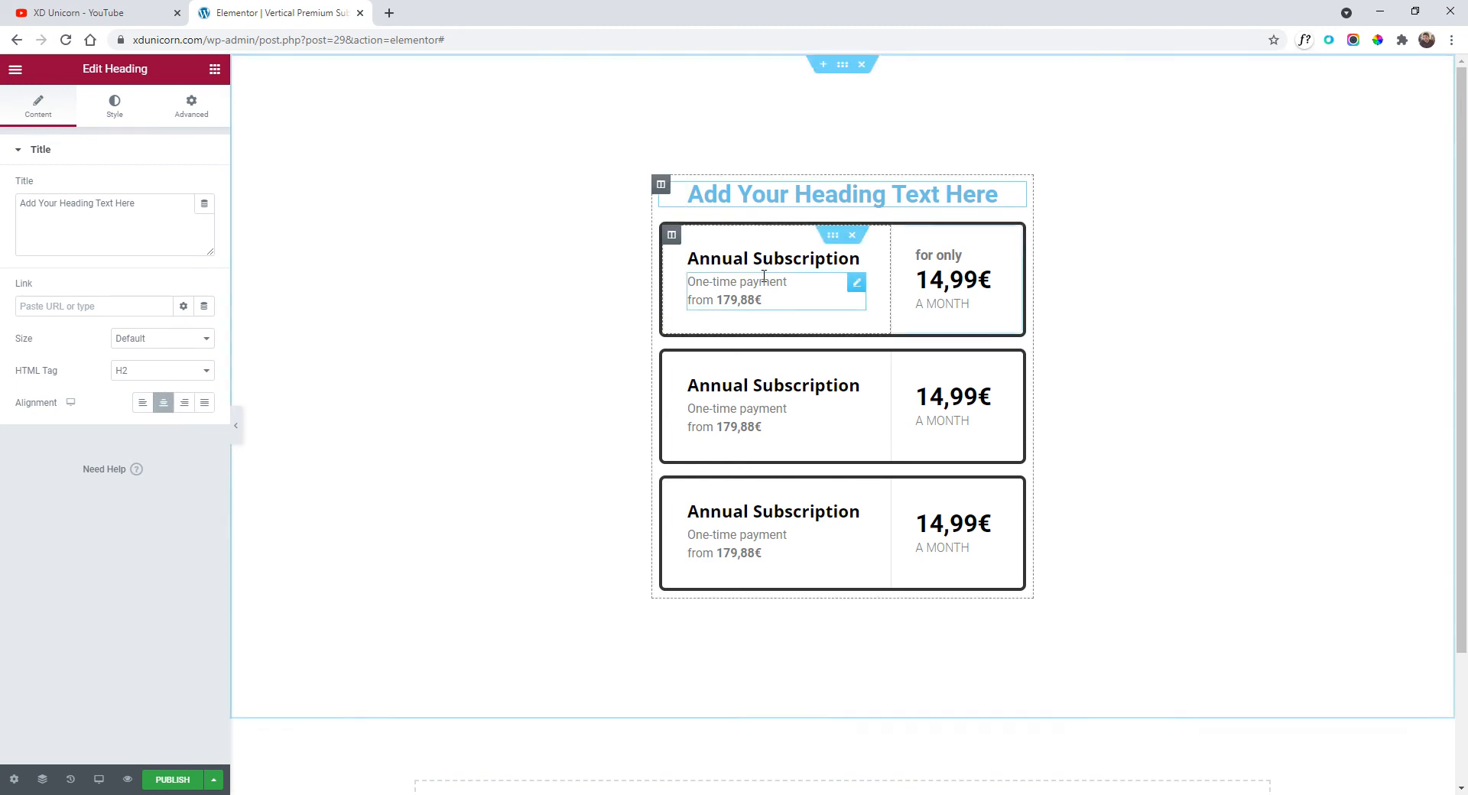
- Replace the placeholder text of the heading above the cards with "Premium Subscription", matching the title in the Adobe XD design
{"action": "triple_click", "coordinate": [786, 198]}
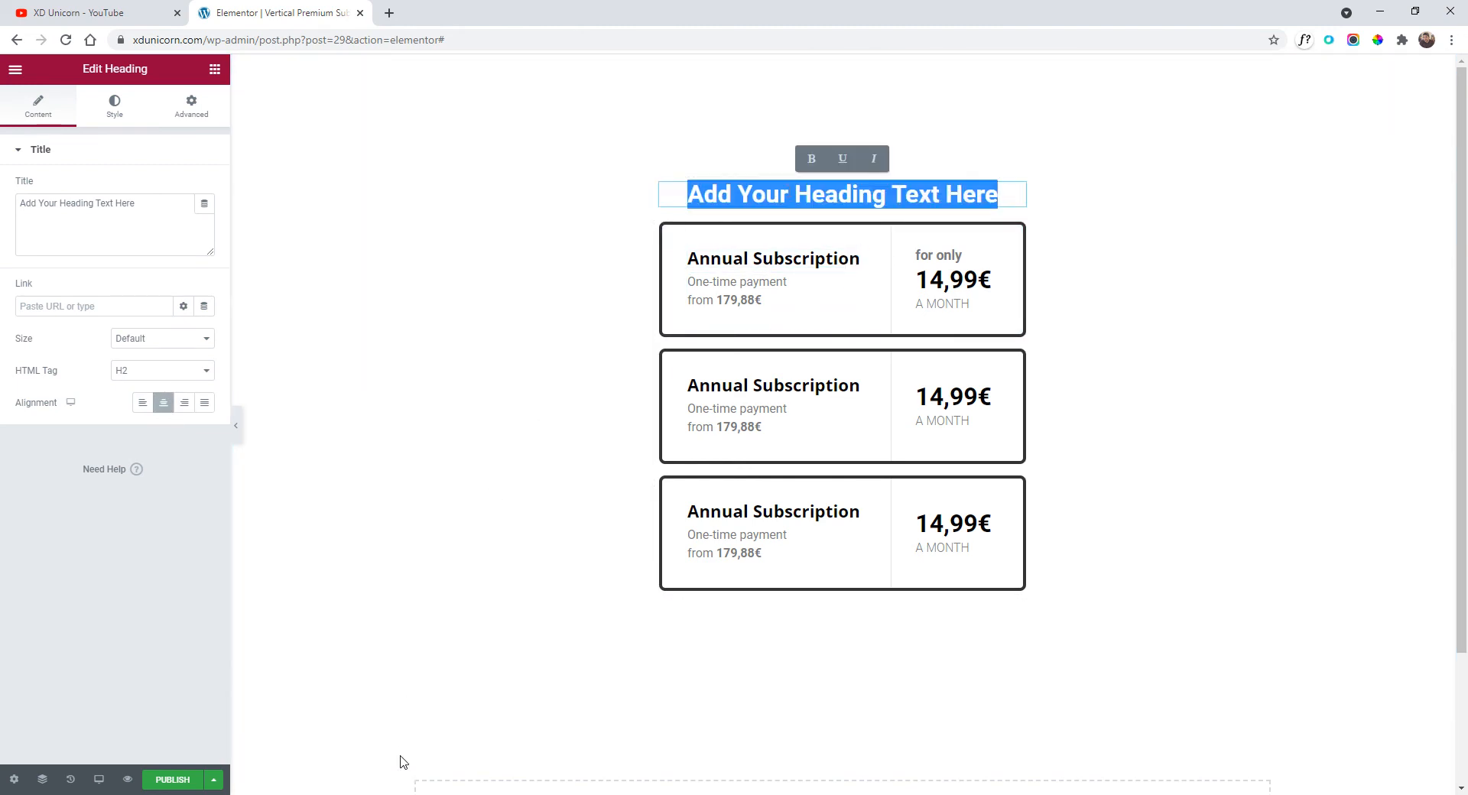
{"action": "key", "text": "alt+Tab"}
{"action": "double_click", "coordinate": [683, 224]}
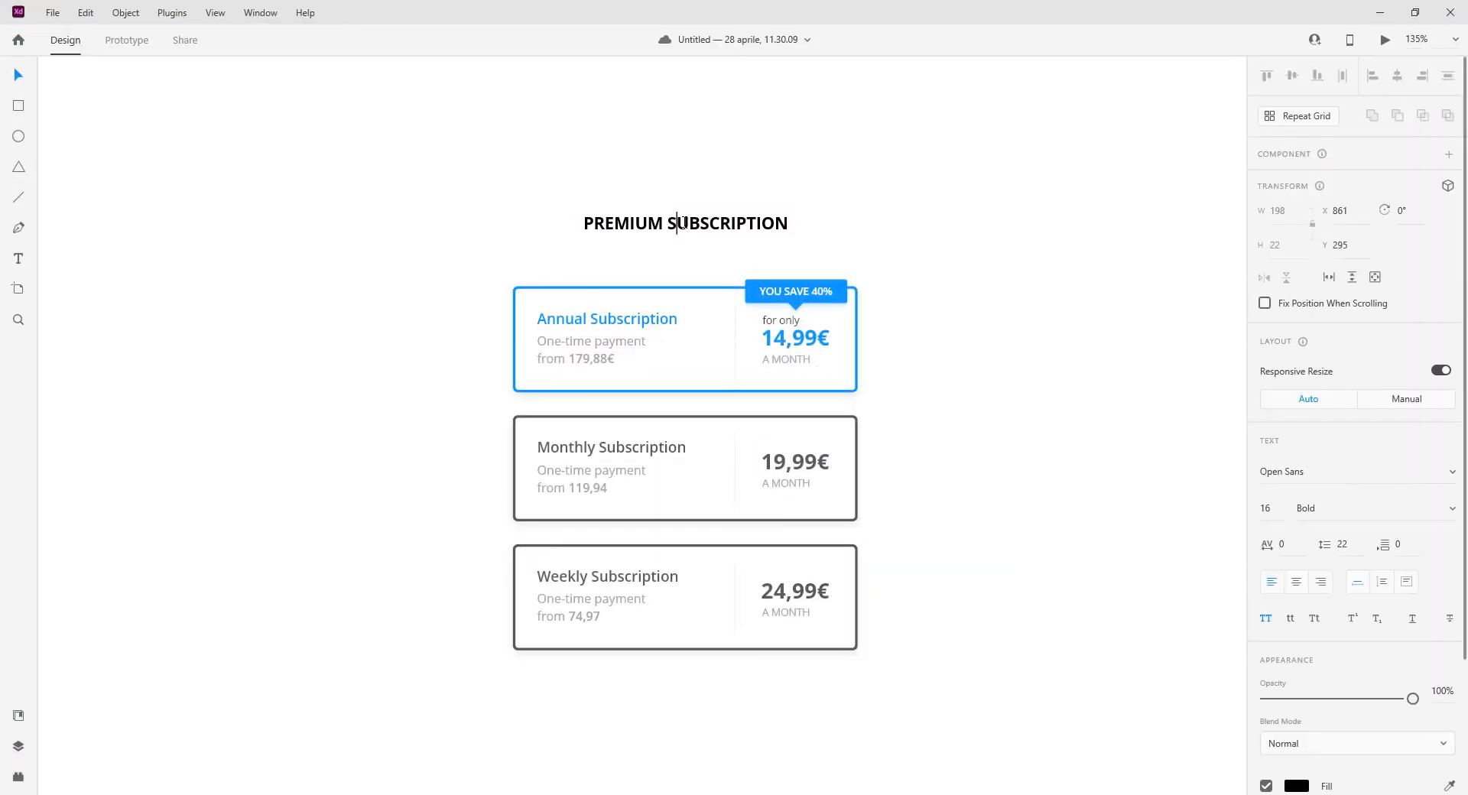
{"action": "triple_click", "coordinate": [685, 224]}
{"action": "key", "text": "alt+Tab"}
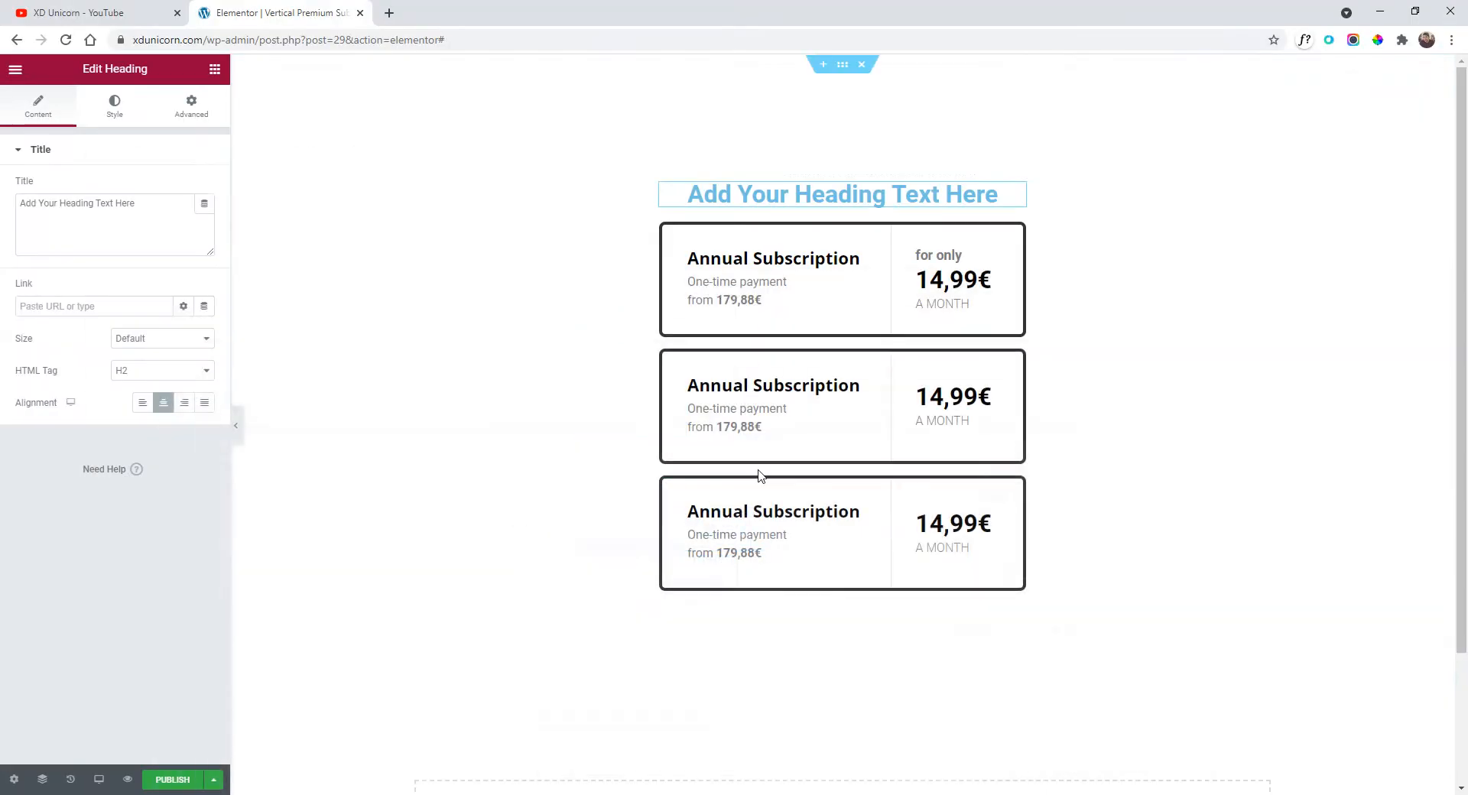
{"action": "double_click", "coordinate": [797, 193]}
{"action": "triple_click", "coordinate": [797, 194]}
{"action": "type", "text": "Premium Subscription"}
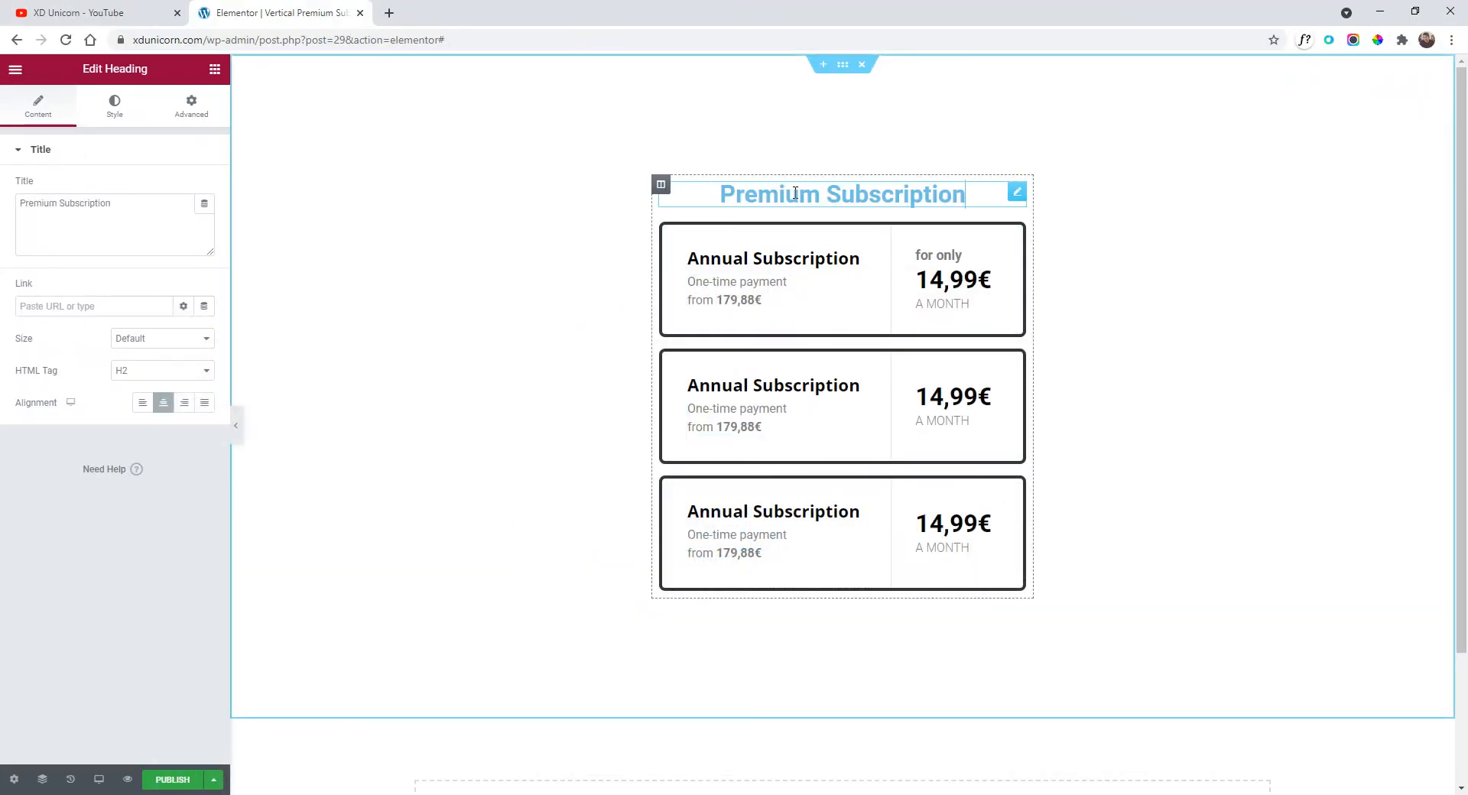
- Set the text color of the Premium Subscription heading to black, #000000
{"action": "left_click", "coordinate": [115, 107]}
{"action": "left_click", "coordinate": [205, 187]}
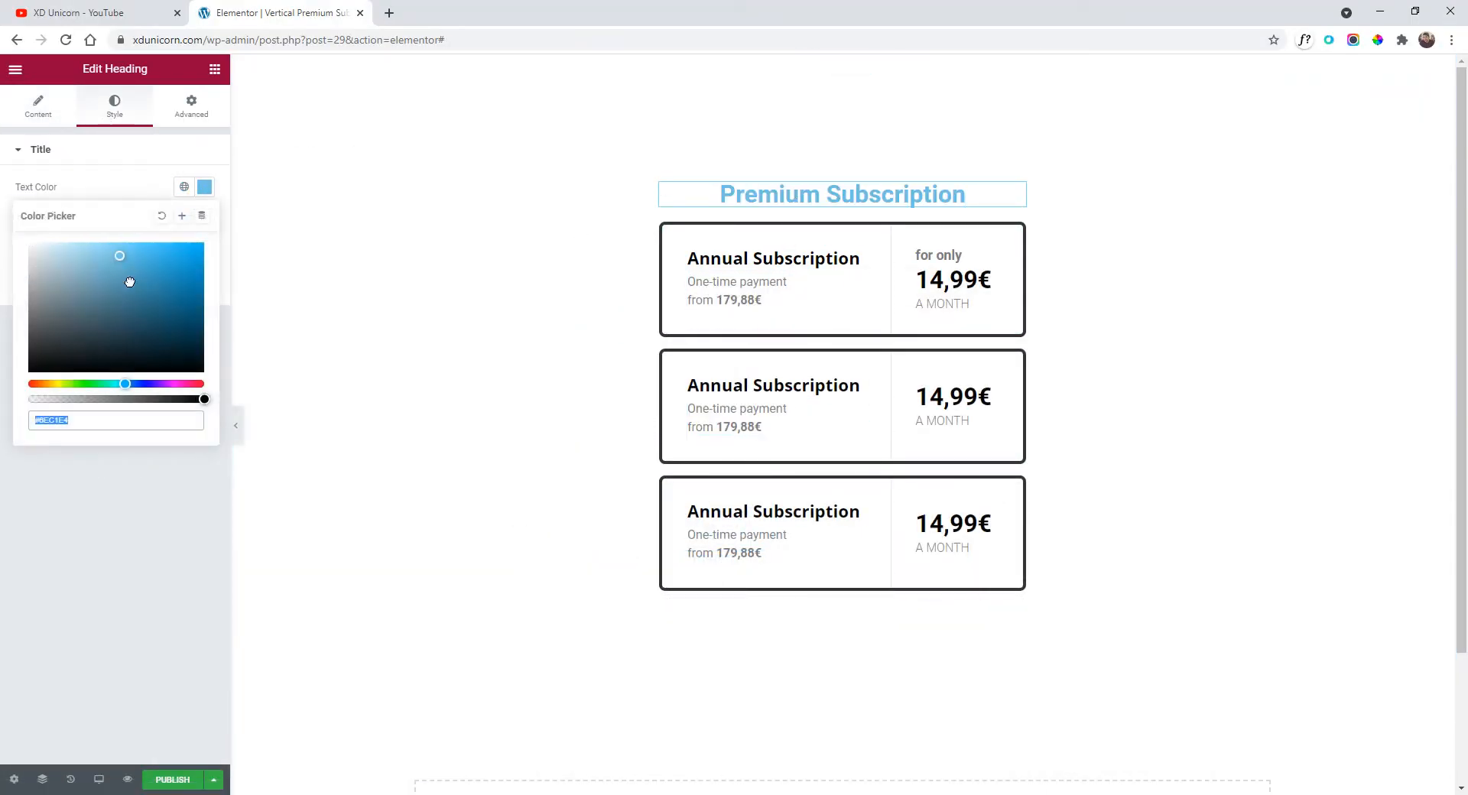
{"action": "type", "text": "#000000"}
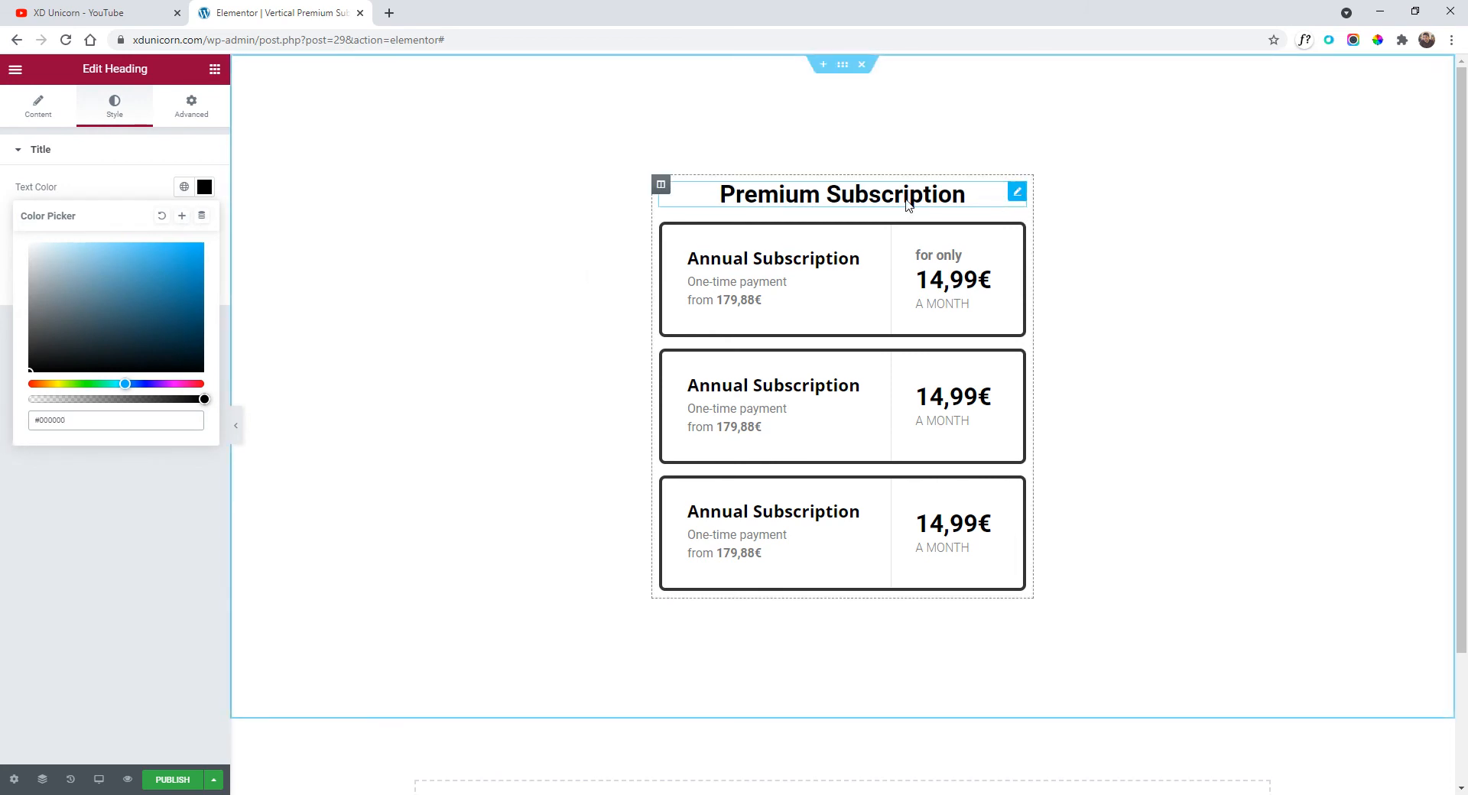
{"action": "left_click", "coordinate": [107, 188]}
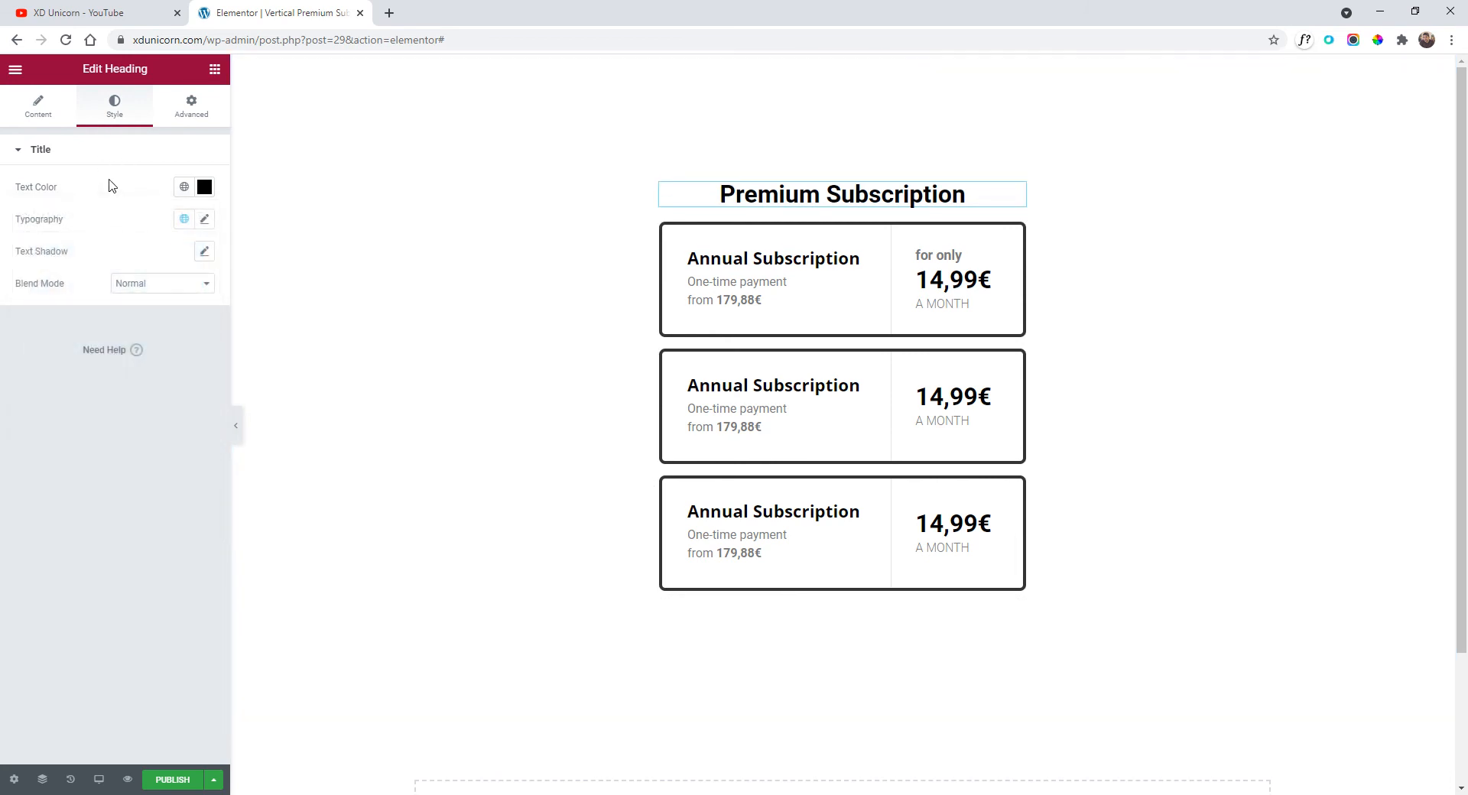
- Set the Premium Subscription heading's font size to 1.4 rem and transform its text to uppercase
{"action": "left_click", "coordinate": [204, 220]}
{"action": "left_click", "coordinate": [177, 318]}
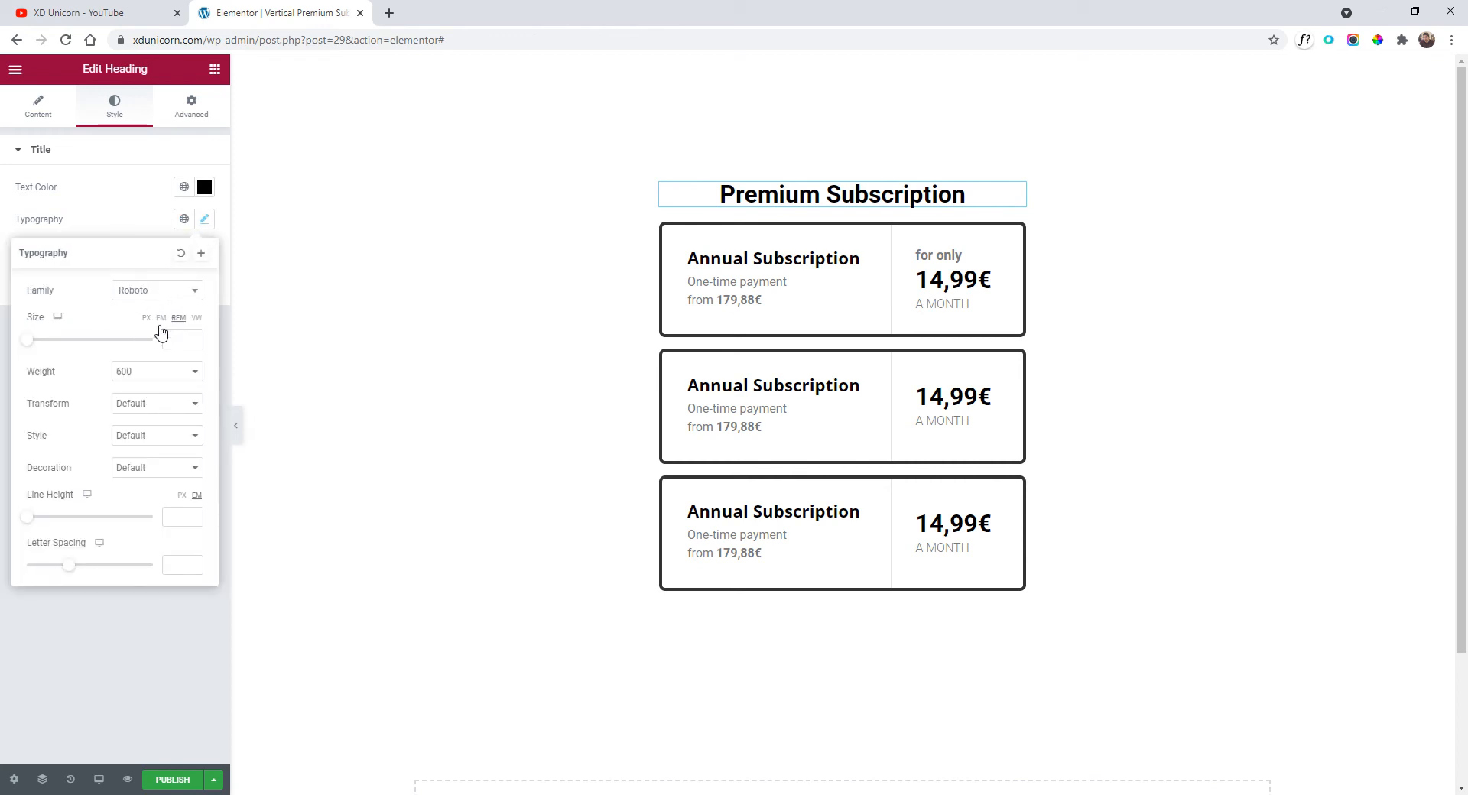
{"action": "left_click_drag", "start_coordinate": [32, 348], "coordinate": [48, 350]}
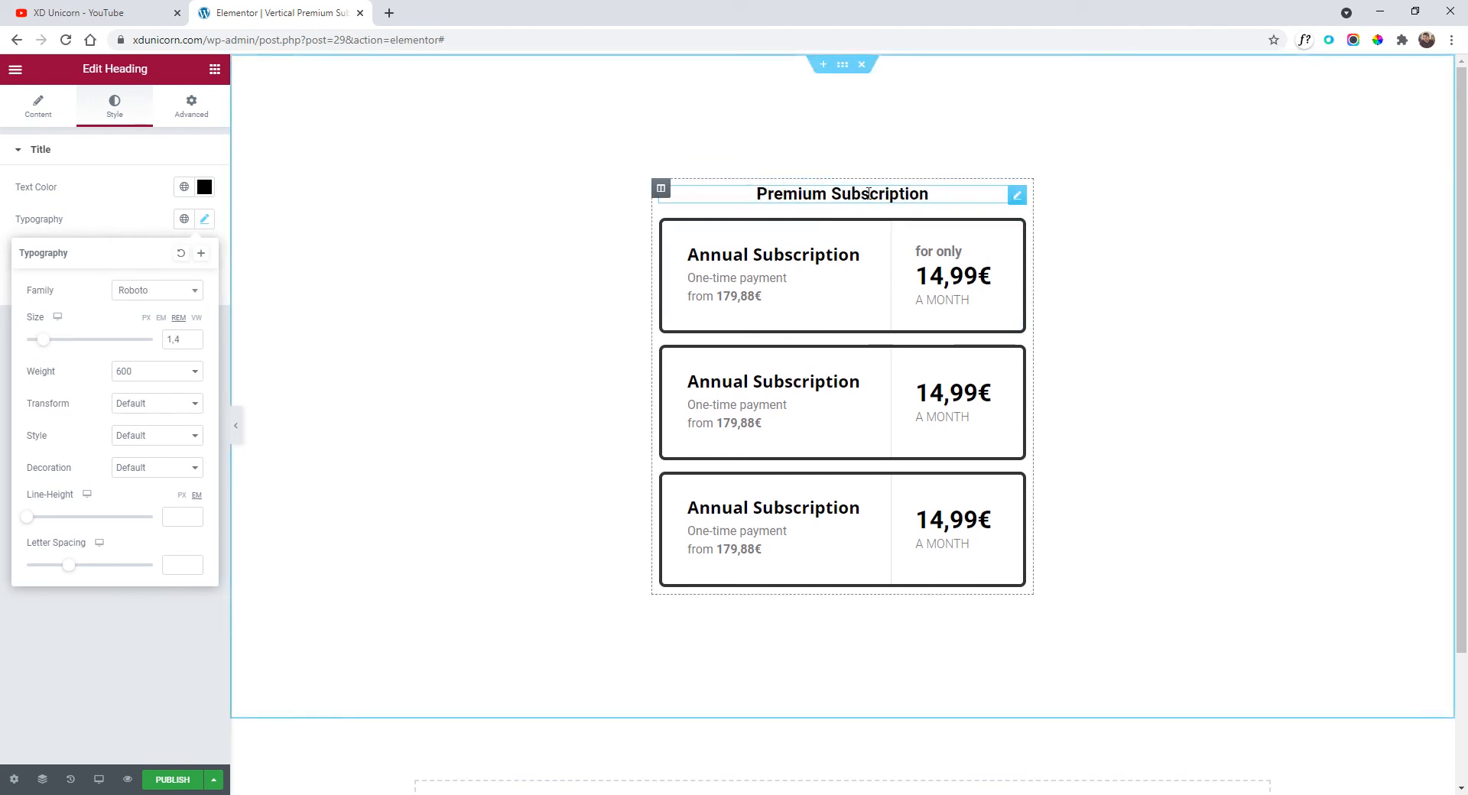
{"action": "left_click", "coordinate": [142, 403]}
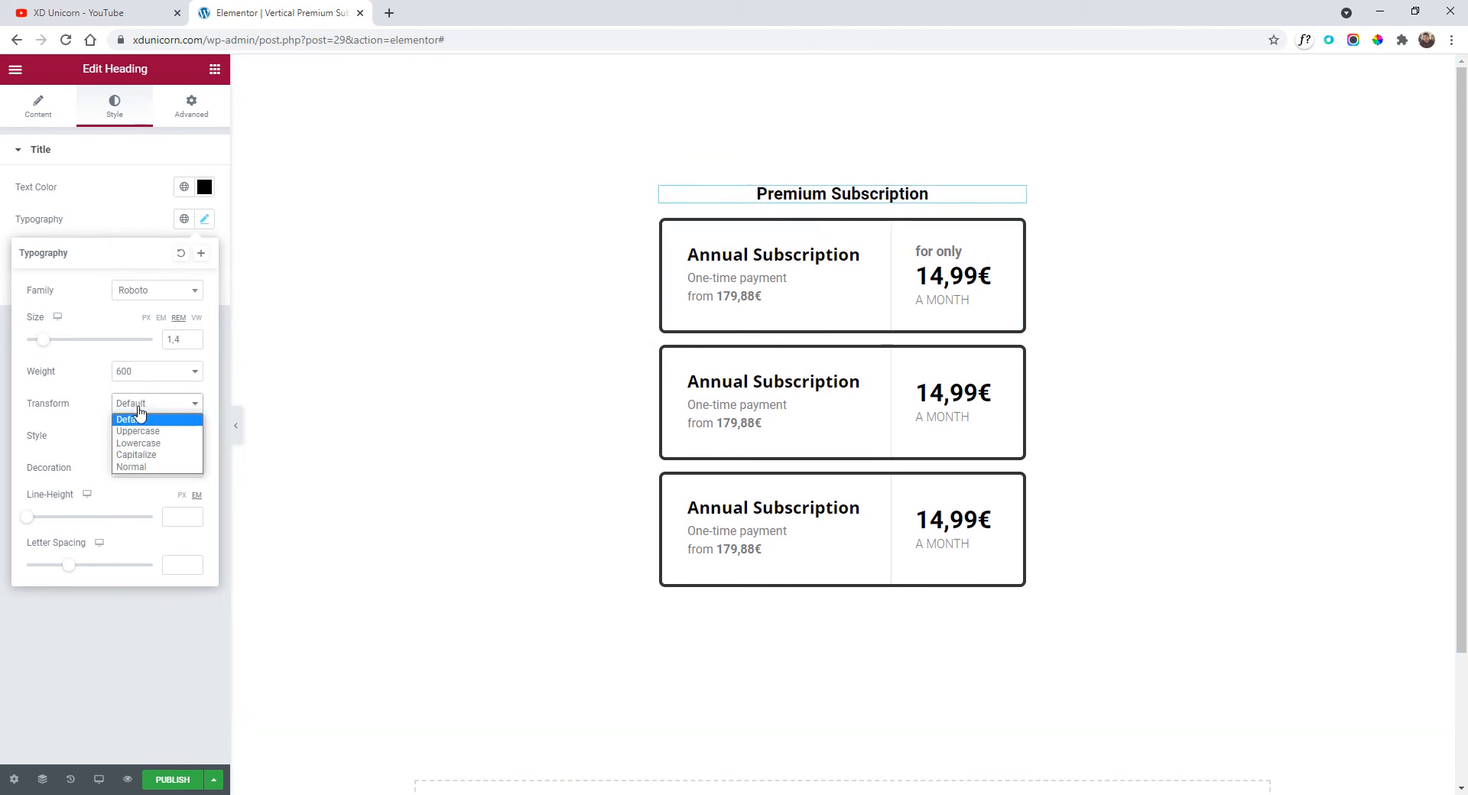
{"action": "left_click", "coordinate": [152, 430]}
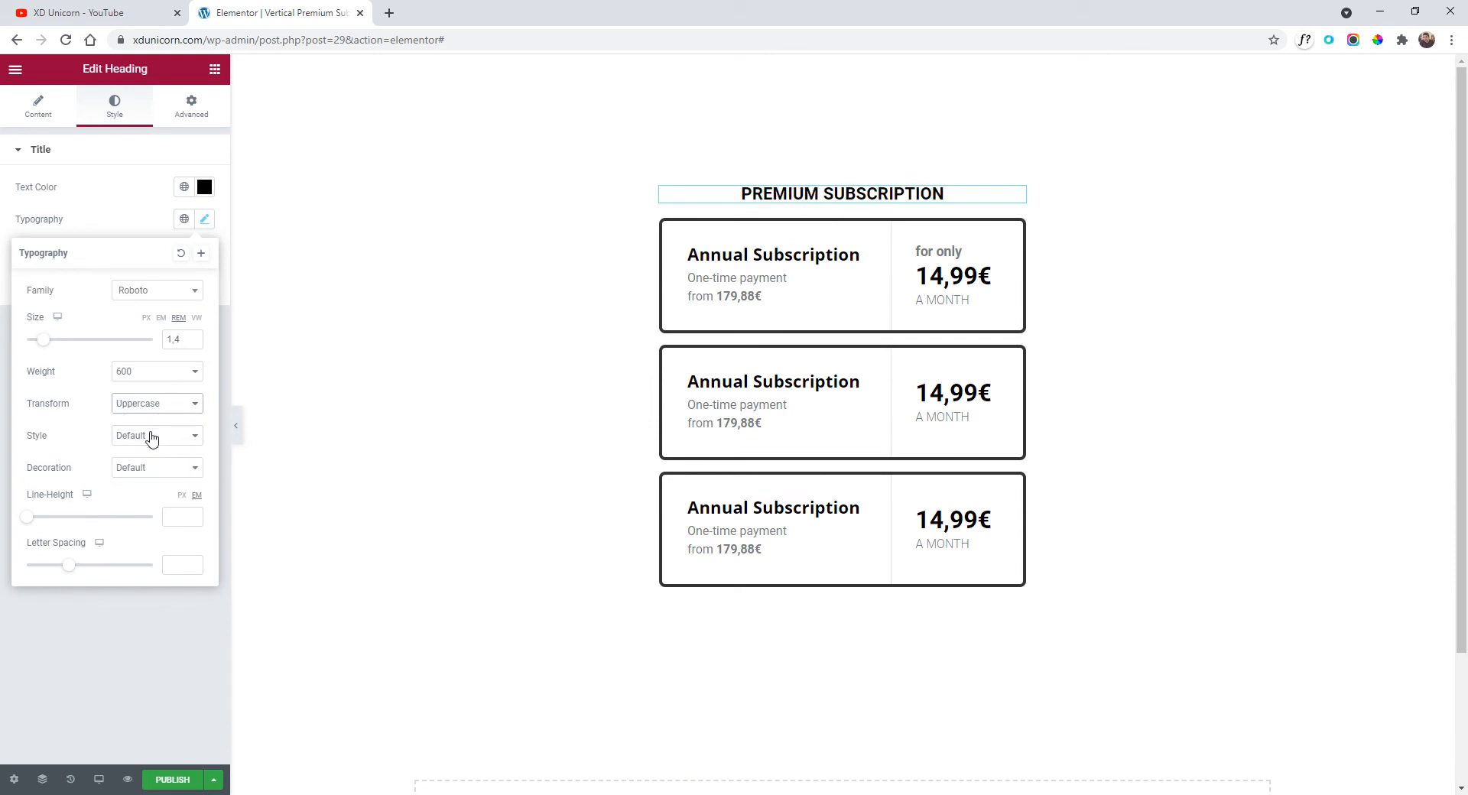
{"action": "left_click", "coordinate": [131, 213]}
- Insert a spacer between the Premium Subscription heading and the first card and set its space to 20 px
{"action": "left_click", "coordinate": [15, 69]}
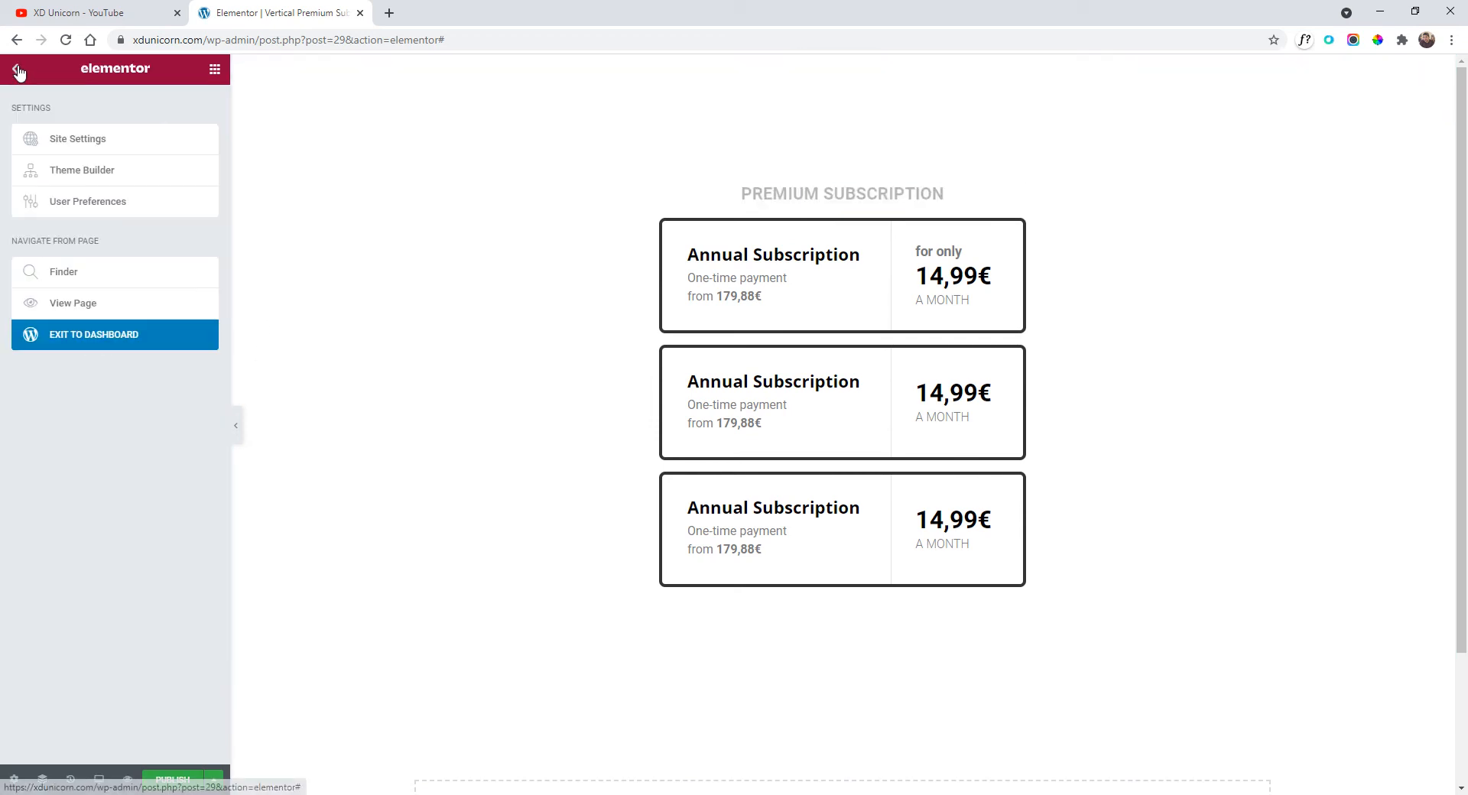
{"action": "left_click", "coordinate": [15, 68]}
{"action": "left_click_drag", "start_coordinate": [170, 426], "coordinate": [832, 204]}
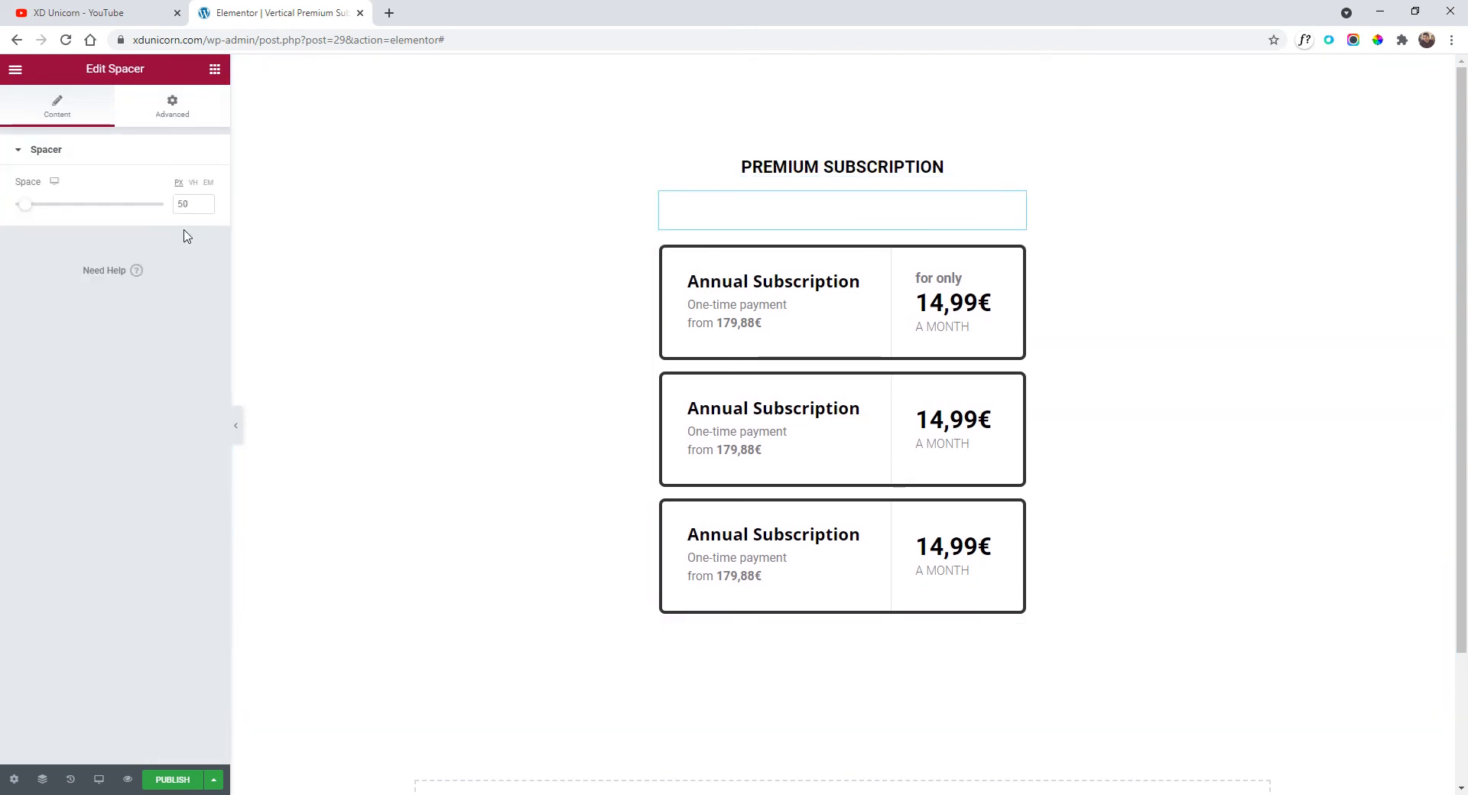
{"action": "left_click_drag", "start_coordinate": [185, 208], "coordinate": [175, 205]}
{"action": "type", "text": "0"}
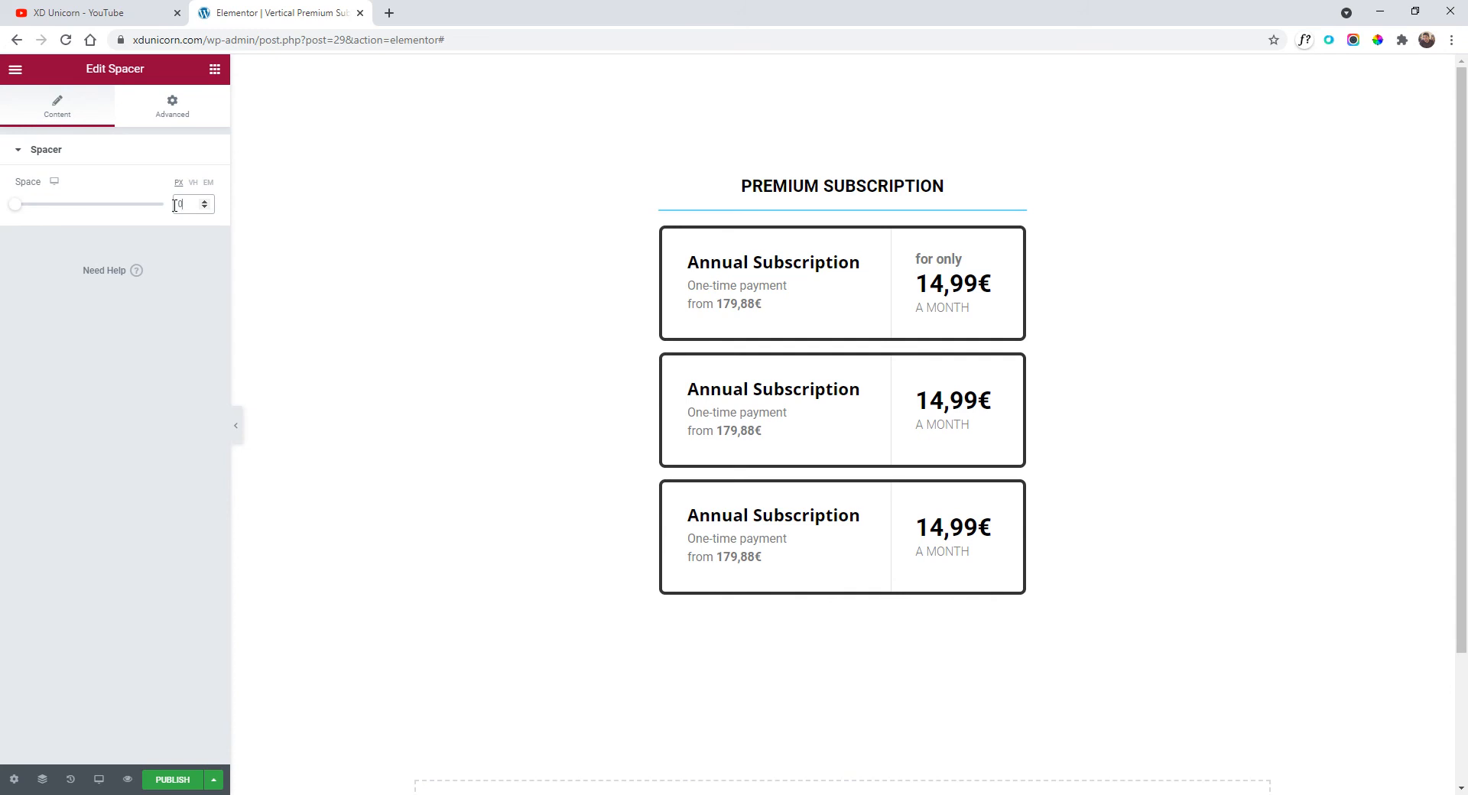
{"action": "type", "text": "20"}
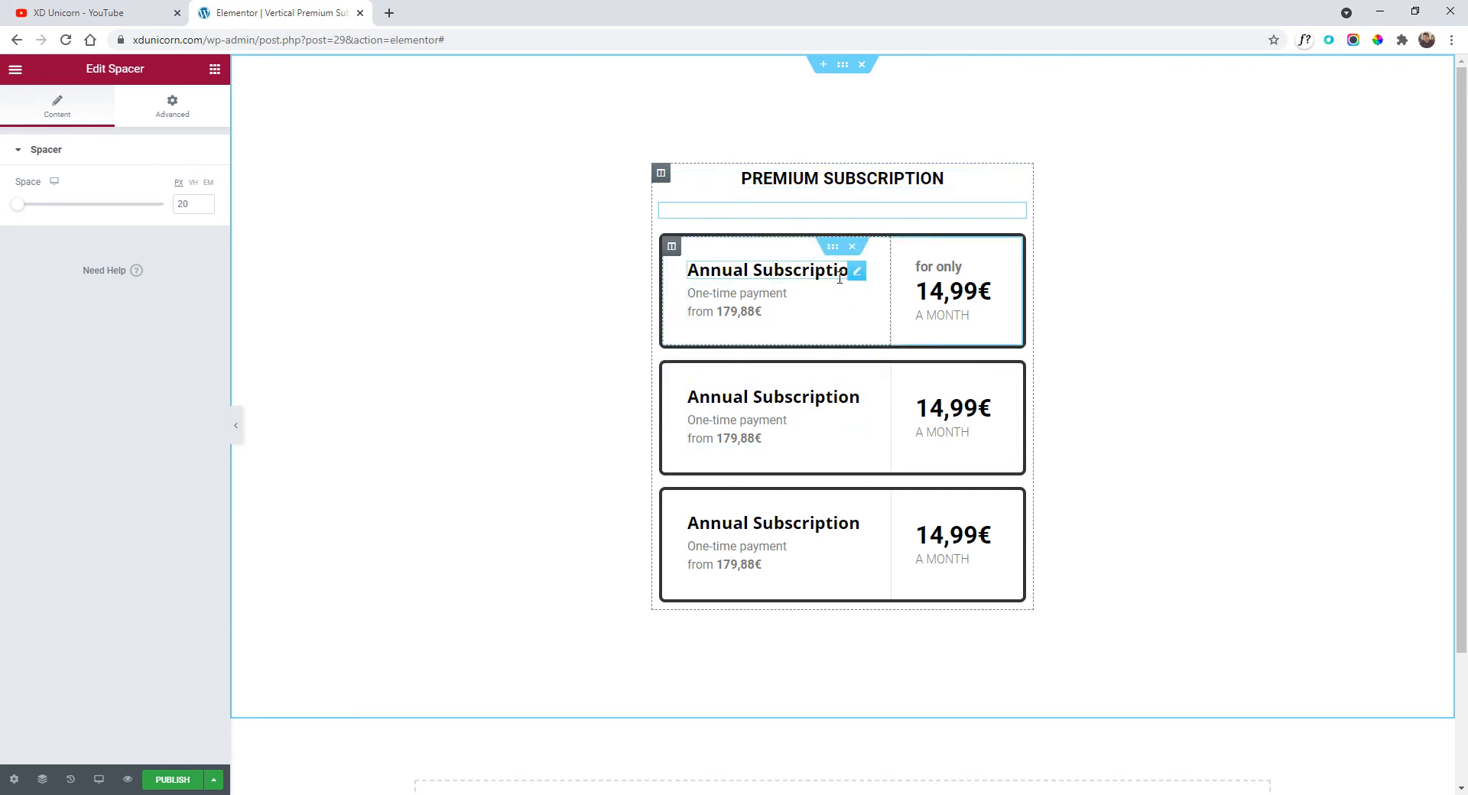
- Give the first card a box shadow with vertical offset 5 and color rgba(0, 0, 0, 0.07)
{"action": "left_click", "coordinate": [832, 246]}
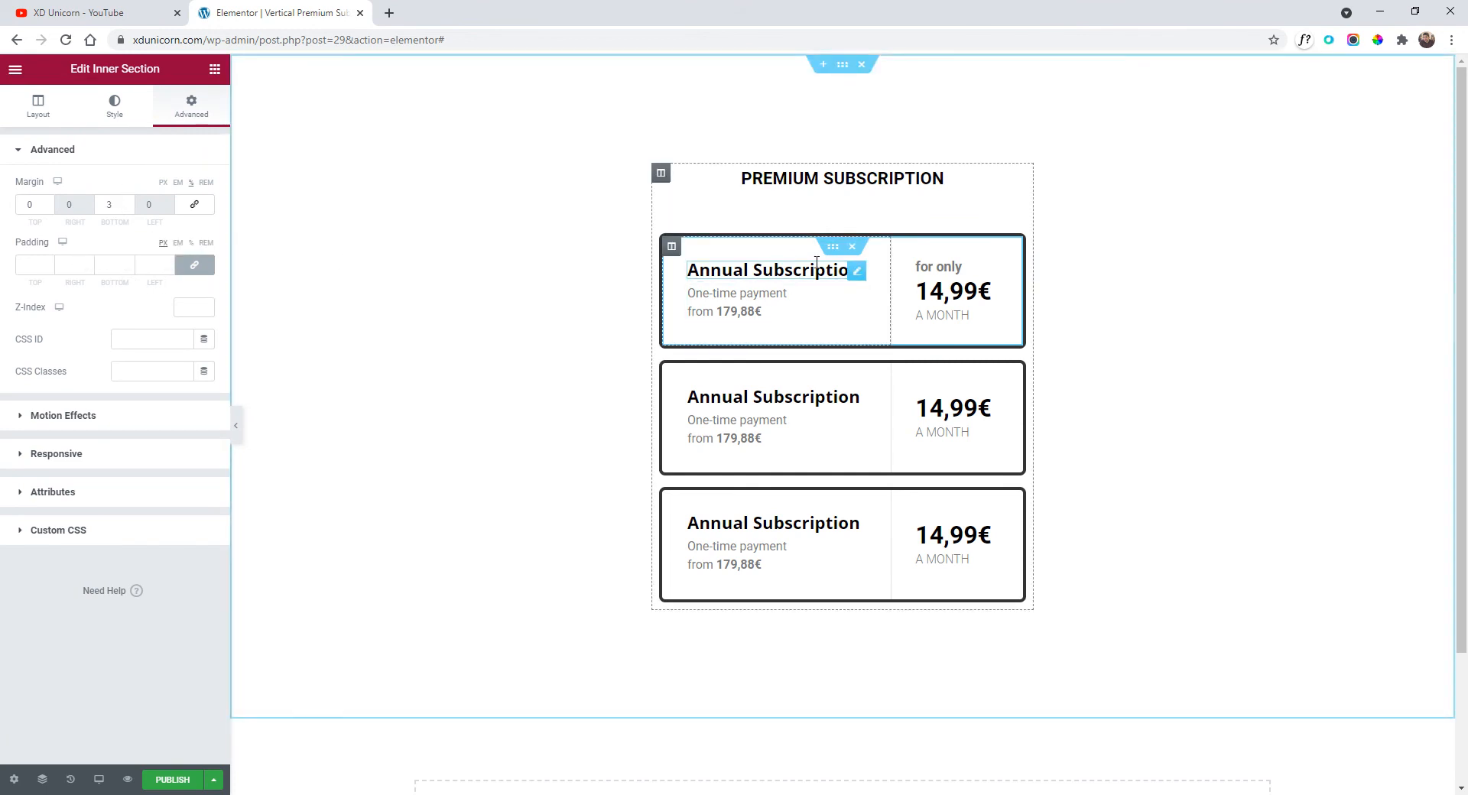
{"action": "left_click", "coordinate": [116, 107]}
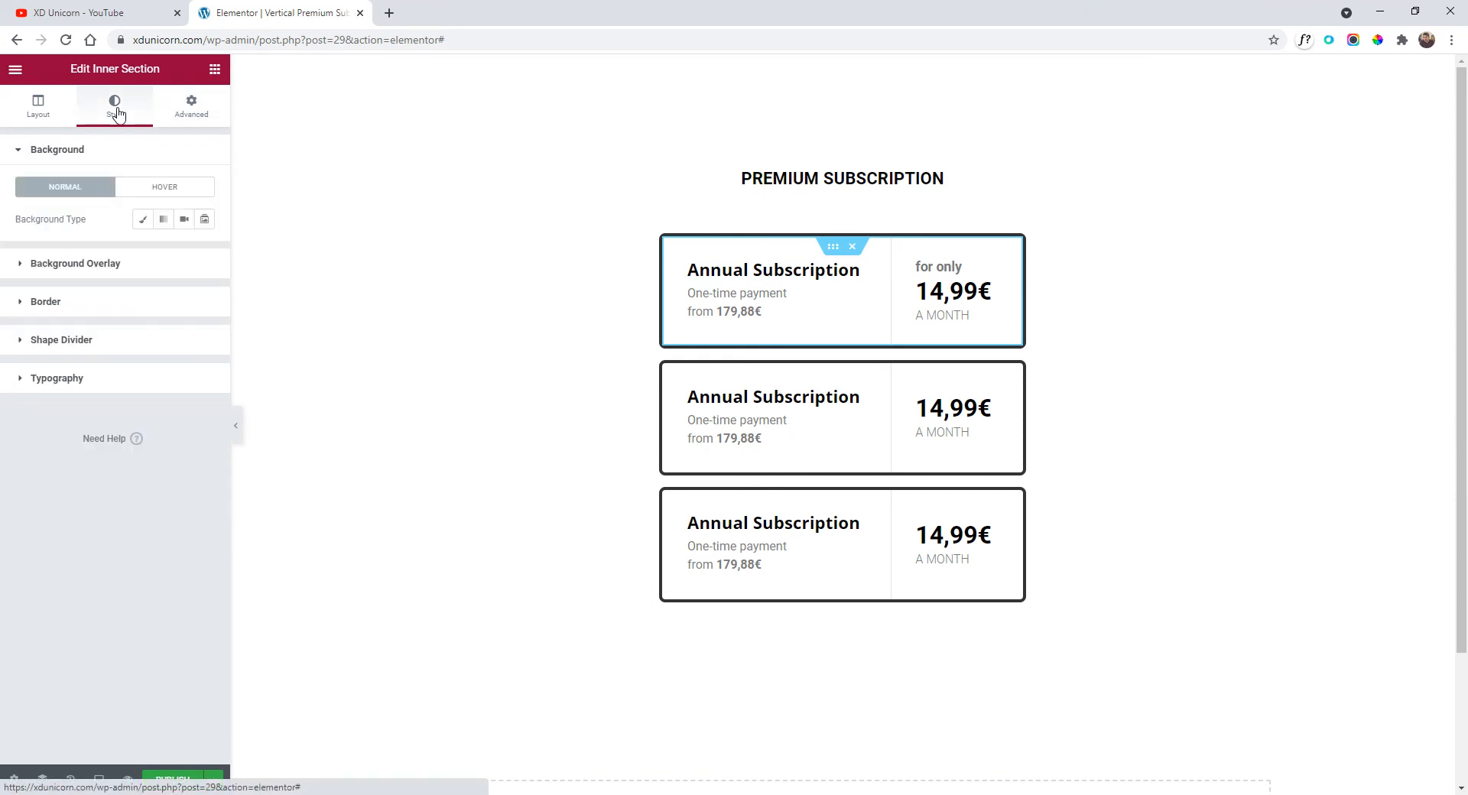
{"action": "left_click", "coordinate": [46, 306]}
{"action": "left_click", "coordinate": [203, 482]}
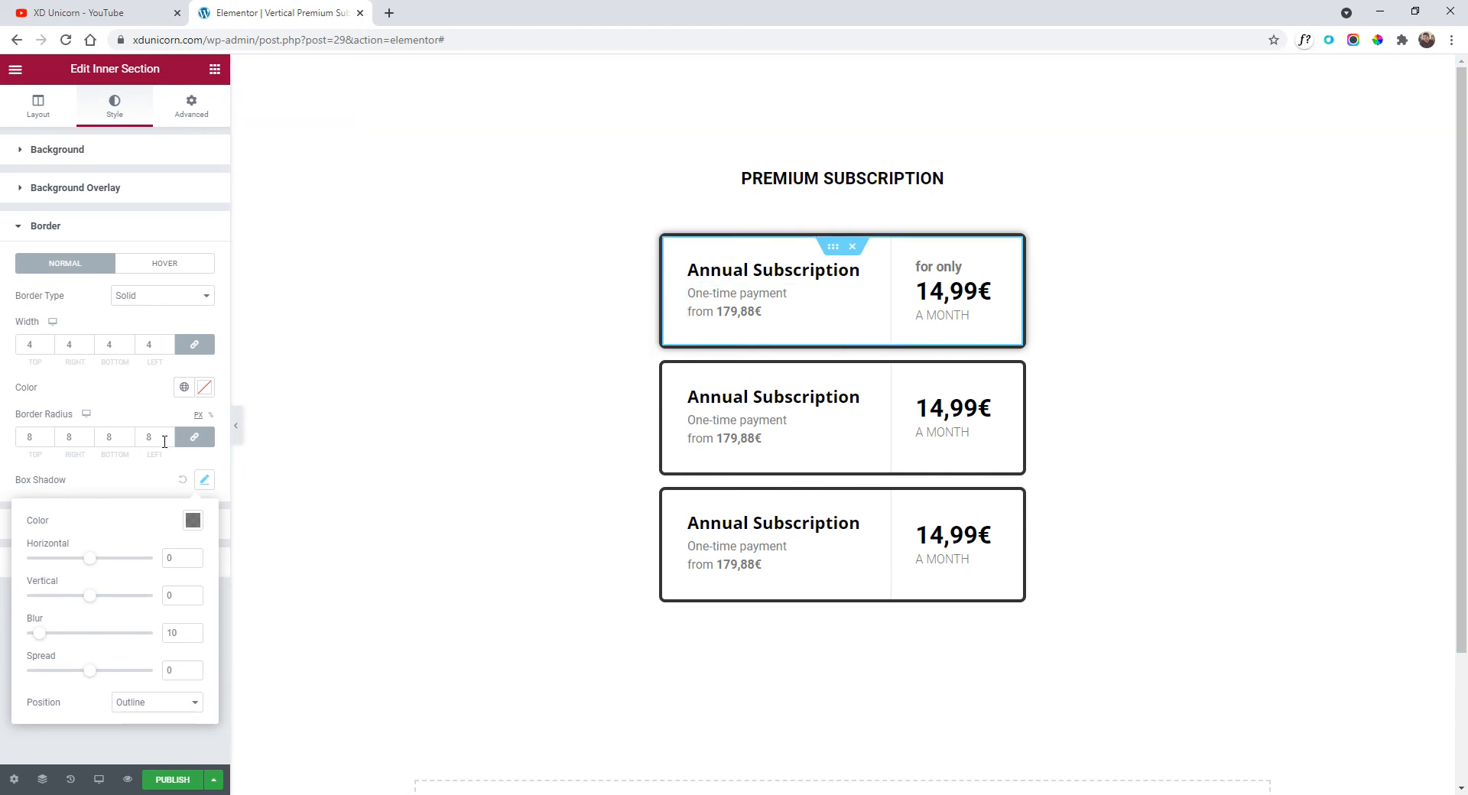
{"action": "left_click_drag", "start_coordinate": [91, 601], "coordinate": [95, 604]}
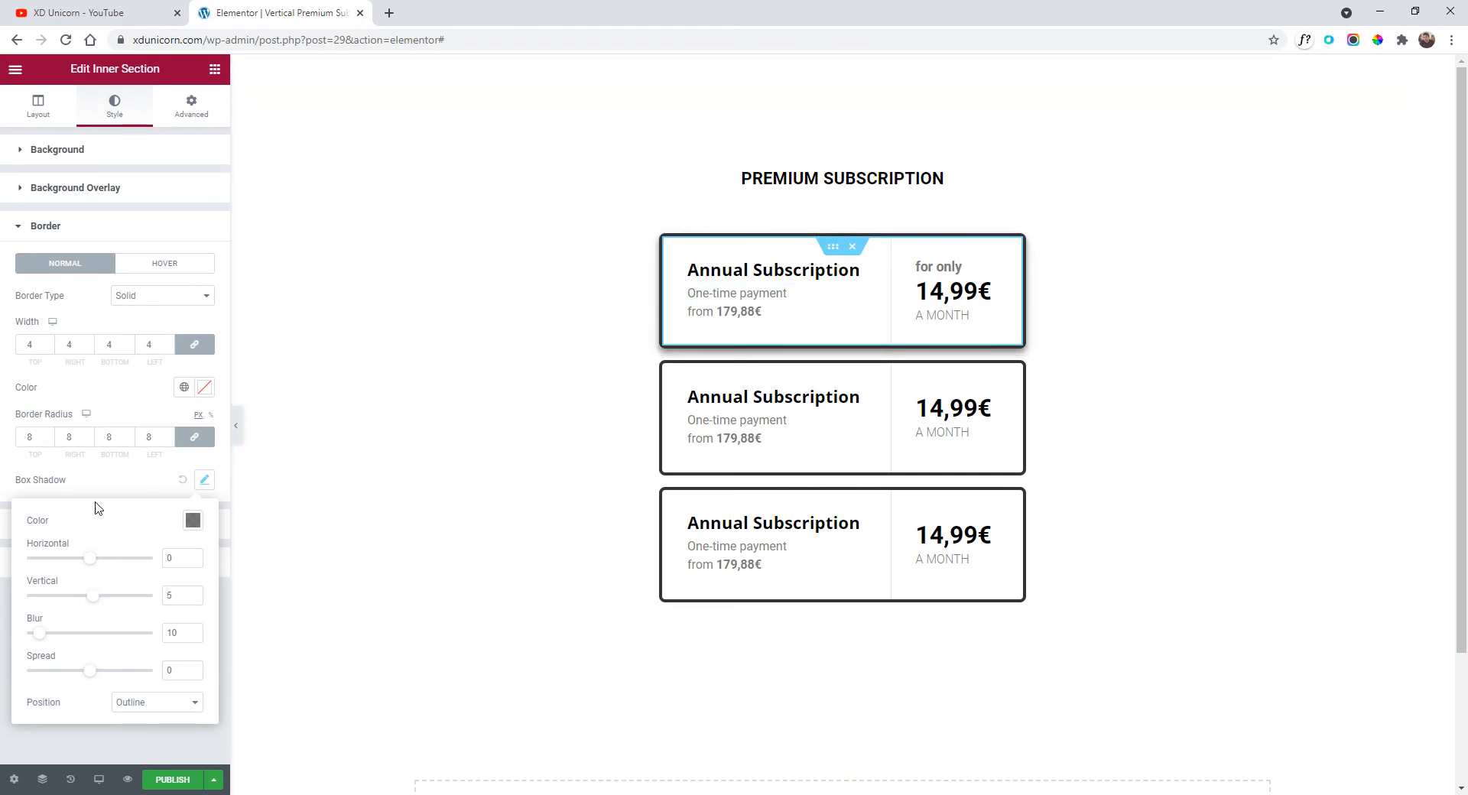
{"action": "left_click", "coordinate": [192, 522]}
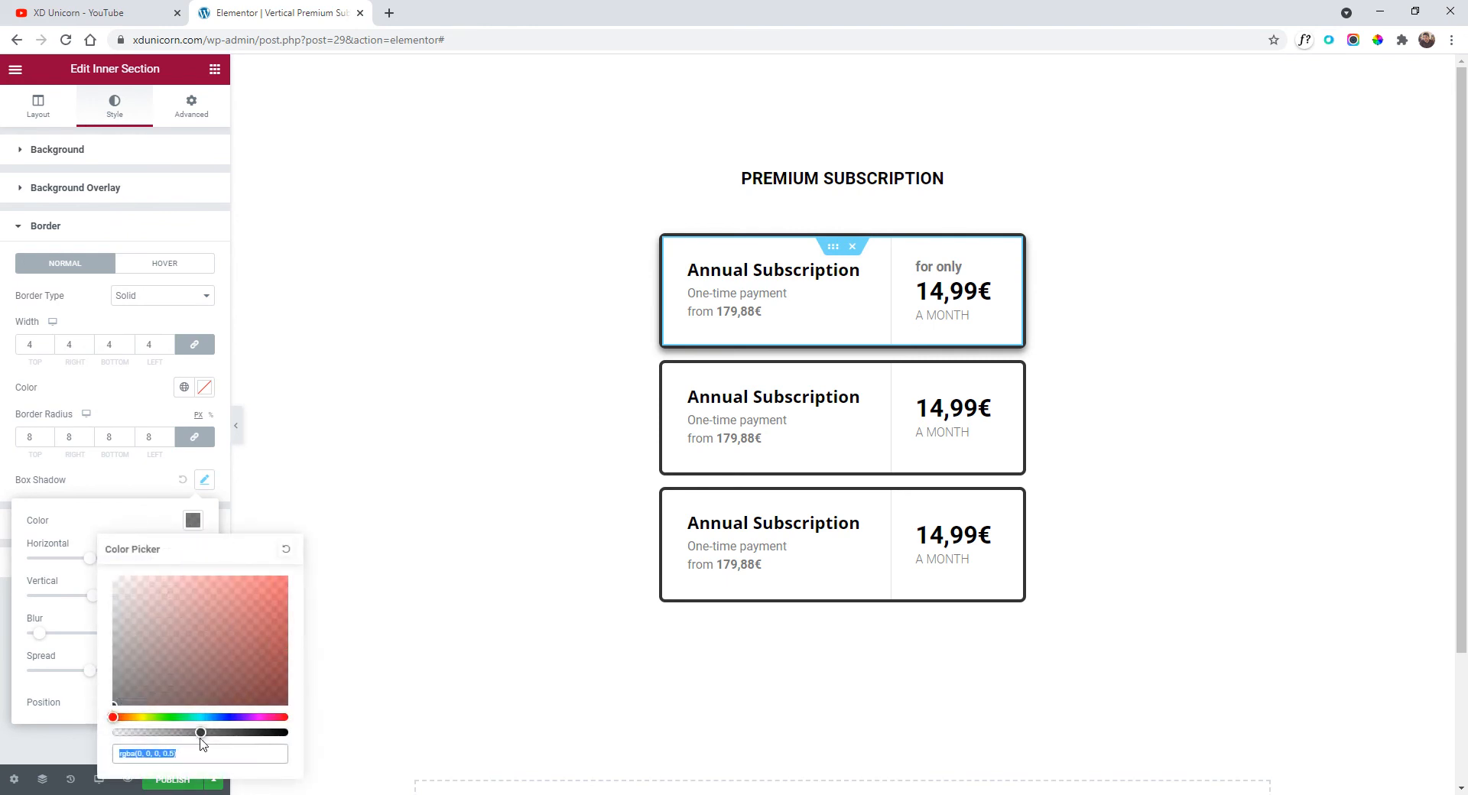
{"action": "left_click_drag", "start_coordinate": [198, 731], "coordinate": [128, 731]}
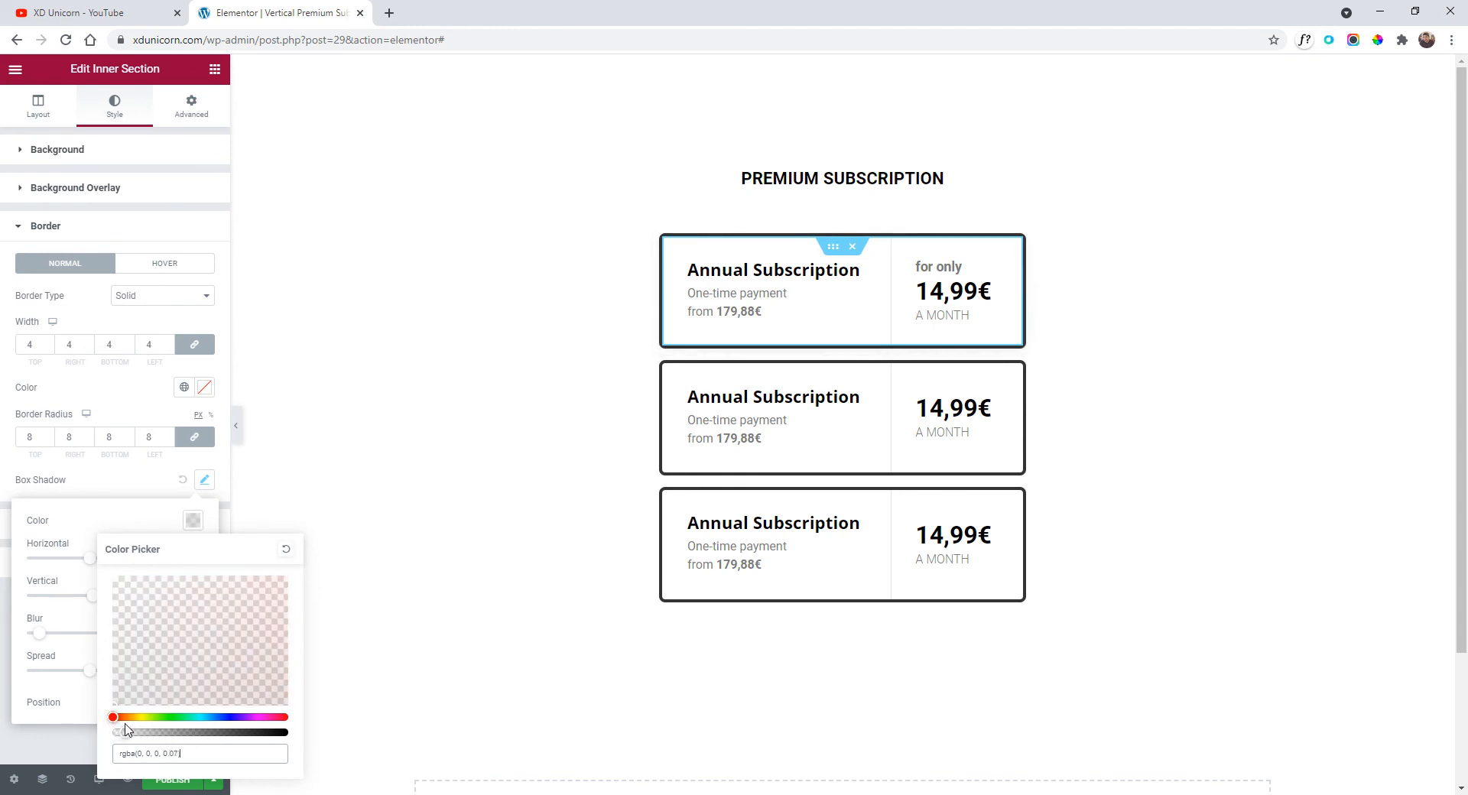
{"action": "left_click", "coordinate": [205, 479]}
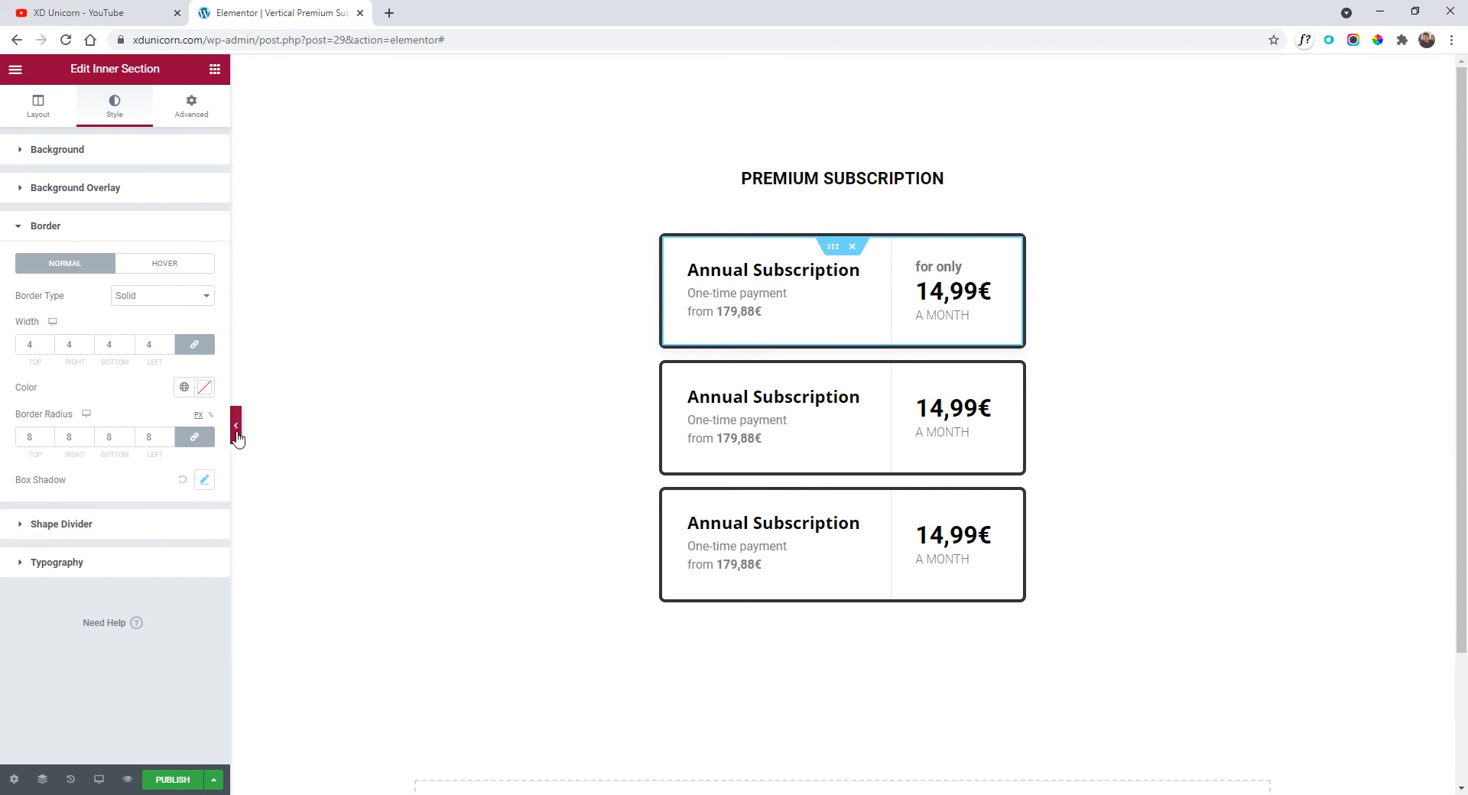
- Preview the cards without the editing panel and copy the first card's inner section
{"action": "left_click", "coordinate": [235, 427]}
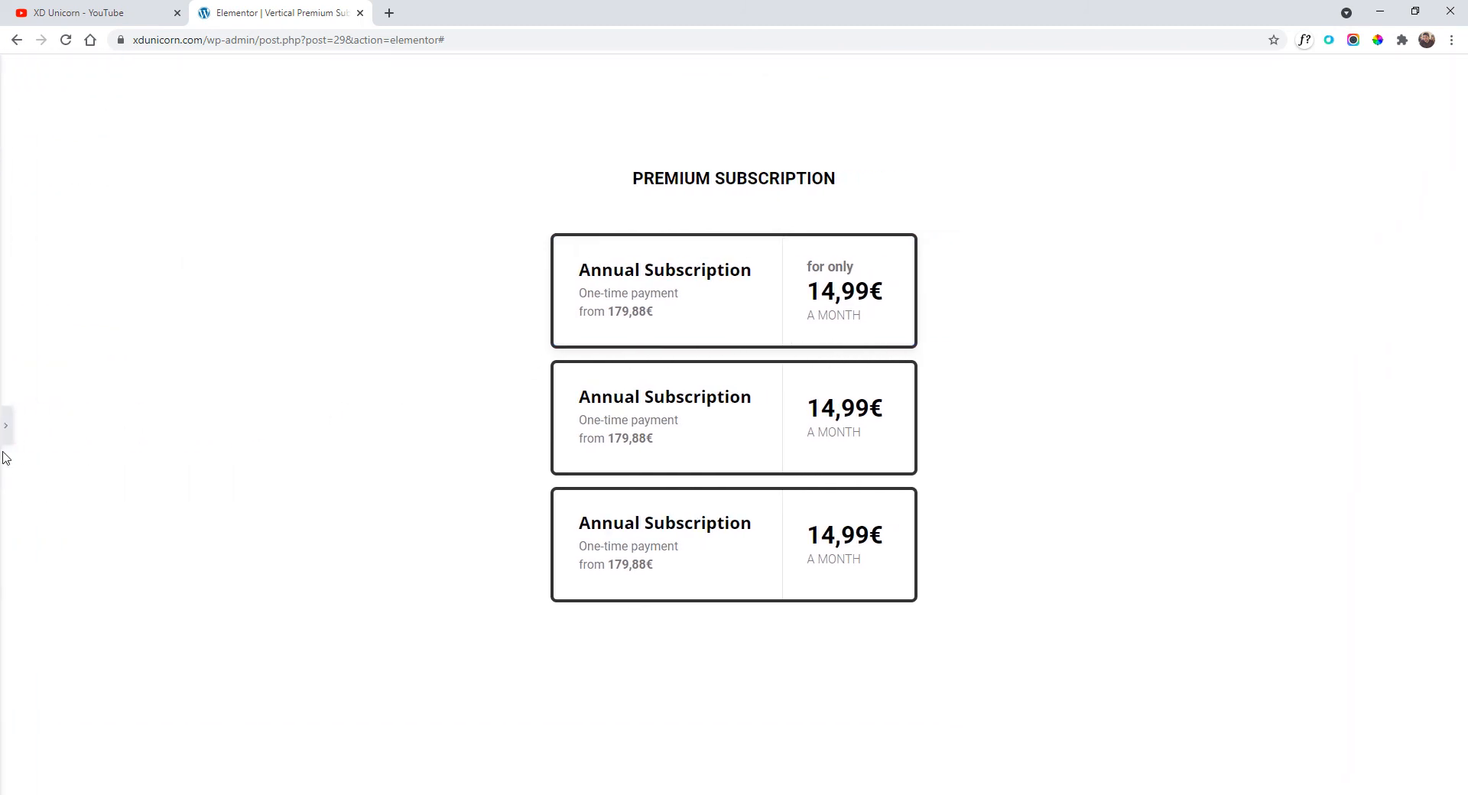
{"action": "left_click", "coordinate": [7, 425]}
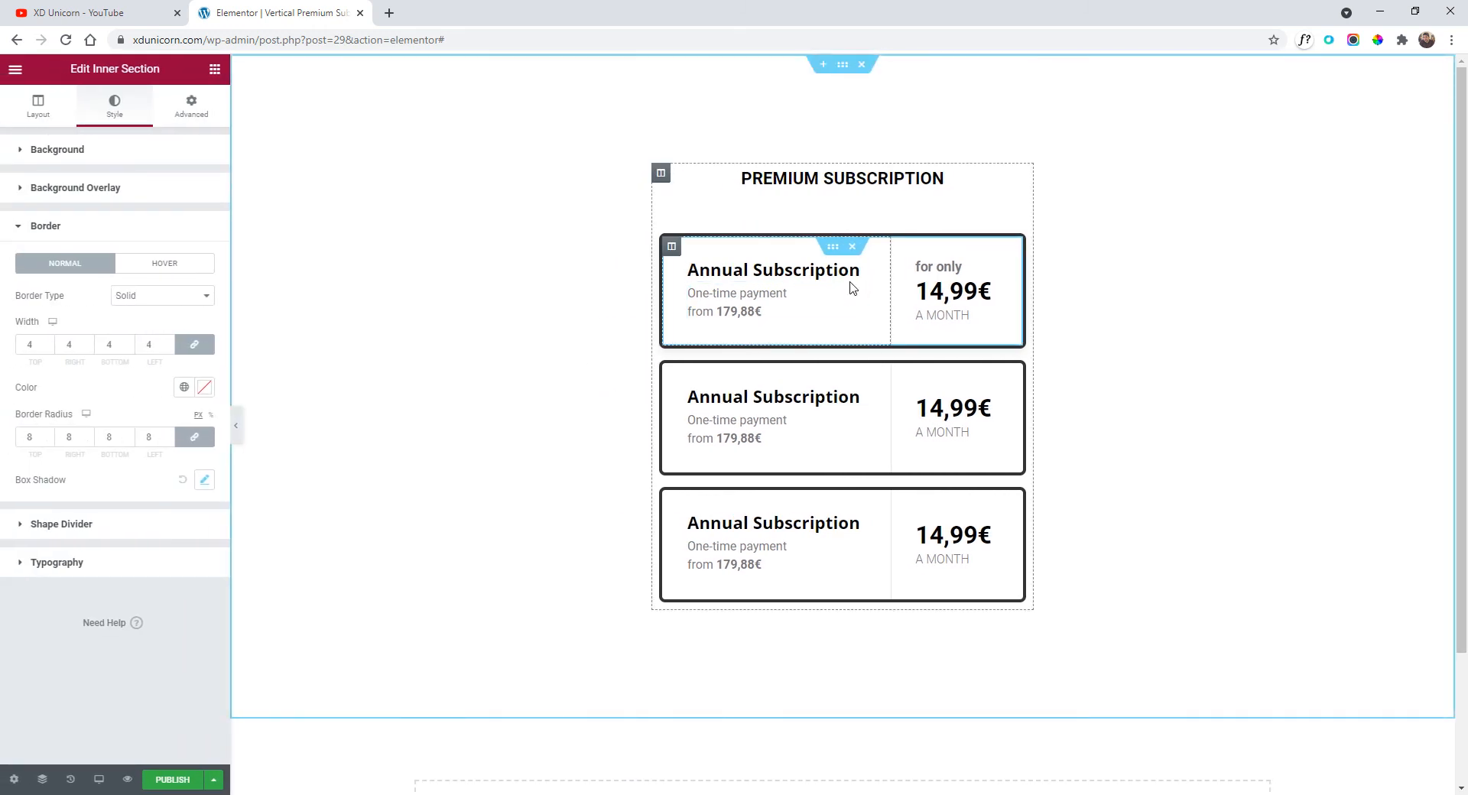
{"action": "right_click", "coordinate": [832, 246]}
{"action": "left_click", "coordinate": [852, 318]}
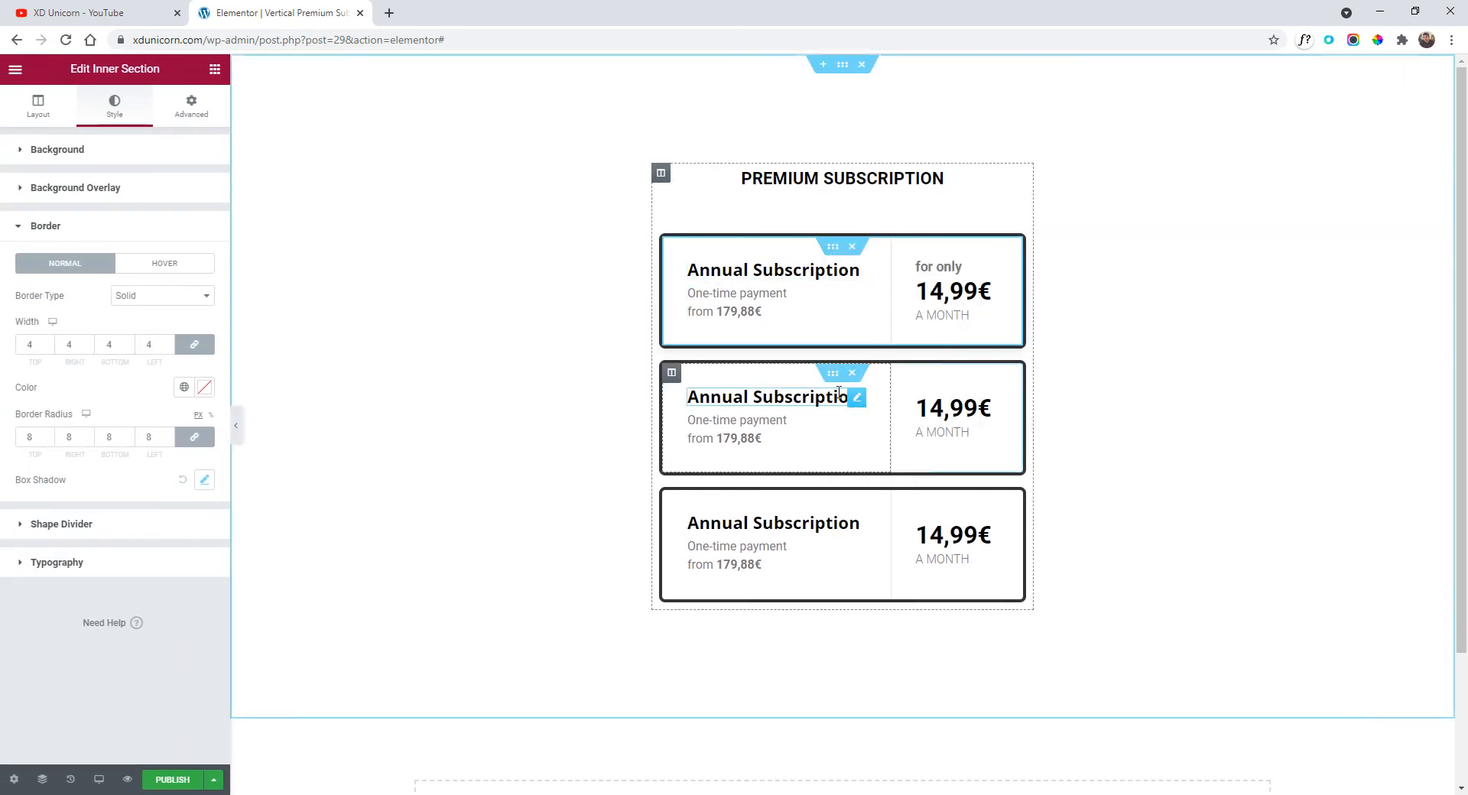
{"action": "right_click", "coordinate": [839, 392]}
{"action": "left_click", "coordinate": [880, 457]}
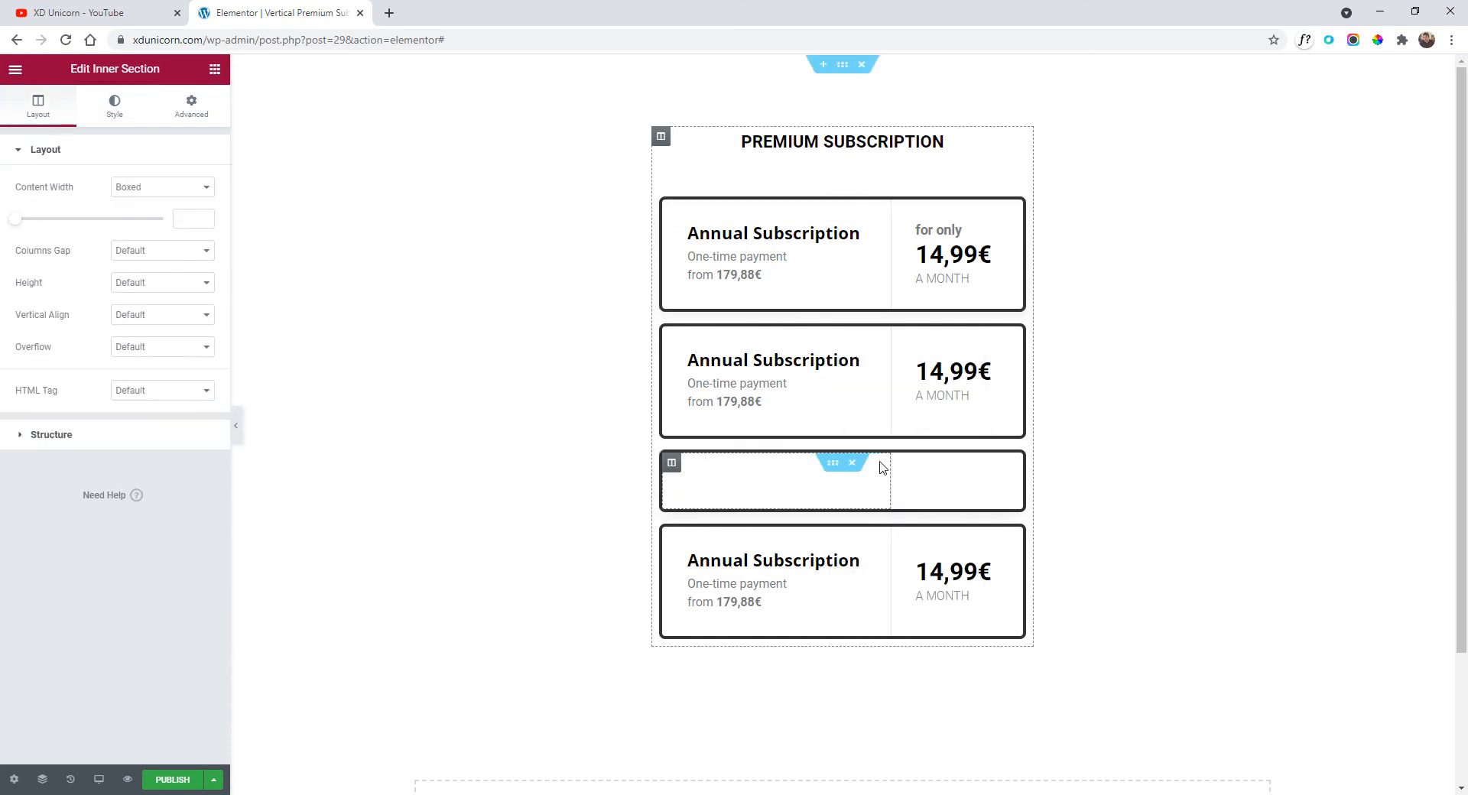
{"action": "key", "text": "Delete"}
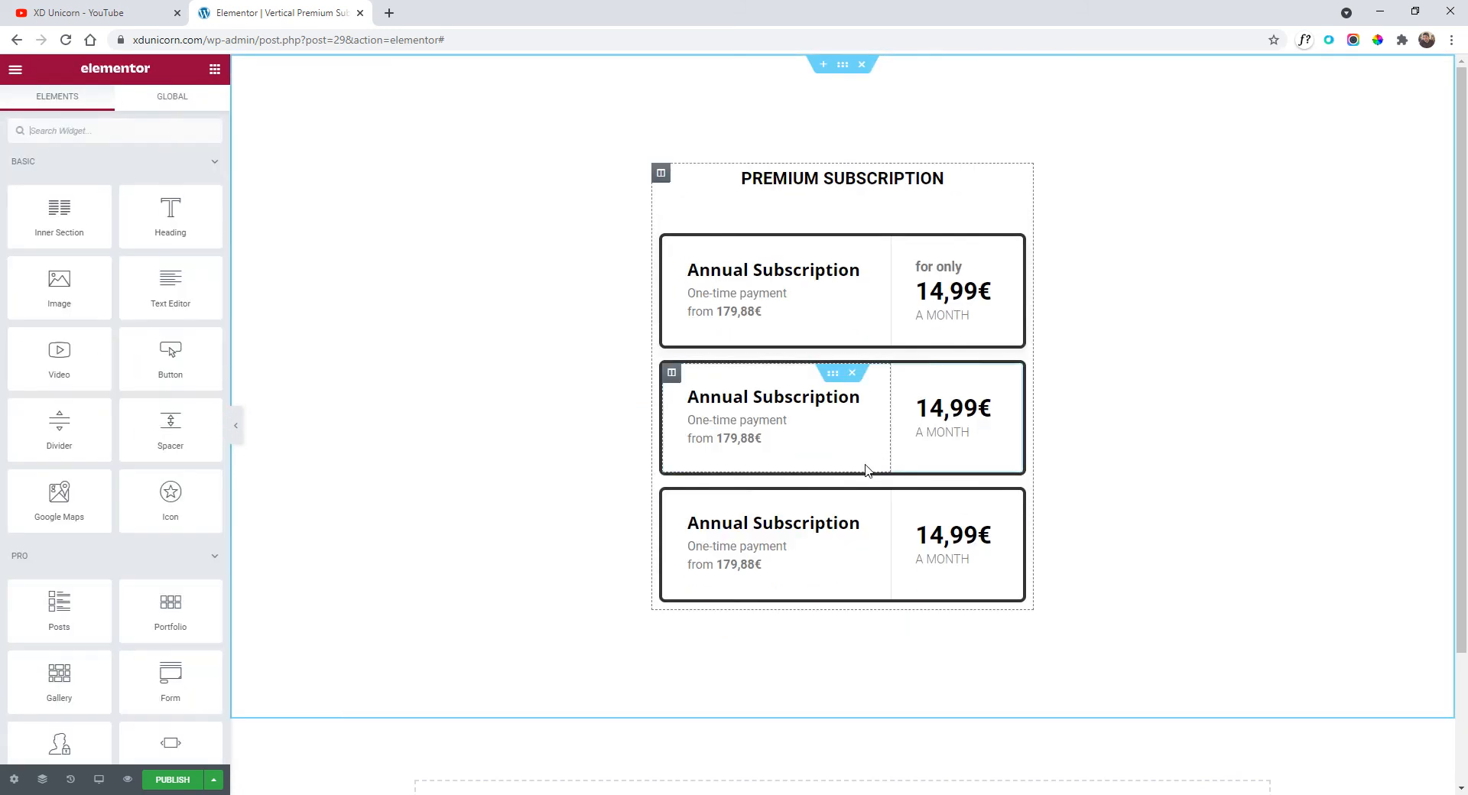
- Paste the copied first card's style onto the inner sections of the second and third cards
{"action": "right_click", "coordinate": [823, 375]}
{"action": "left_click", "coordinate": [824, 374]}
{"action": "right_click", "coordinate": [821, 372]}
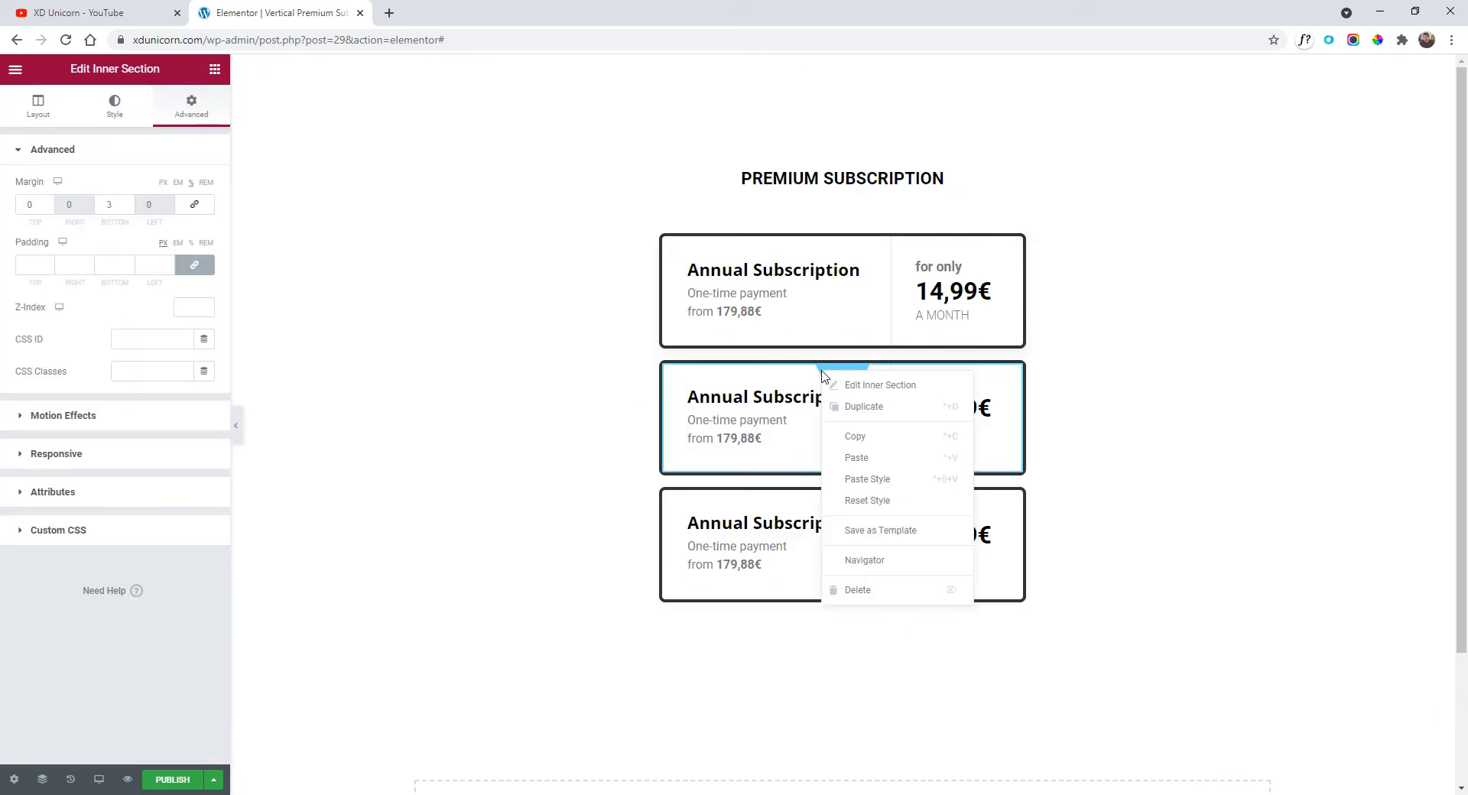
{"action": "left_click", "coordinate": [898, 479]}
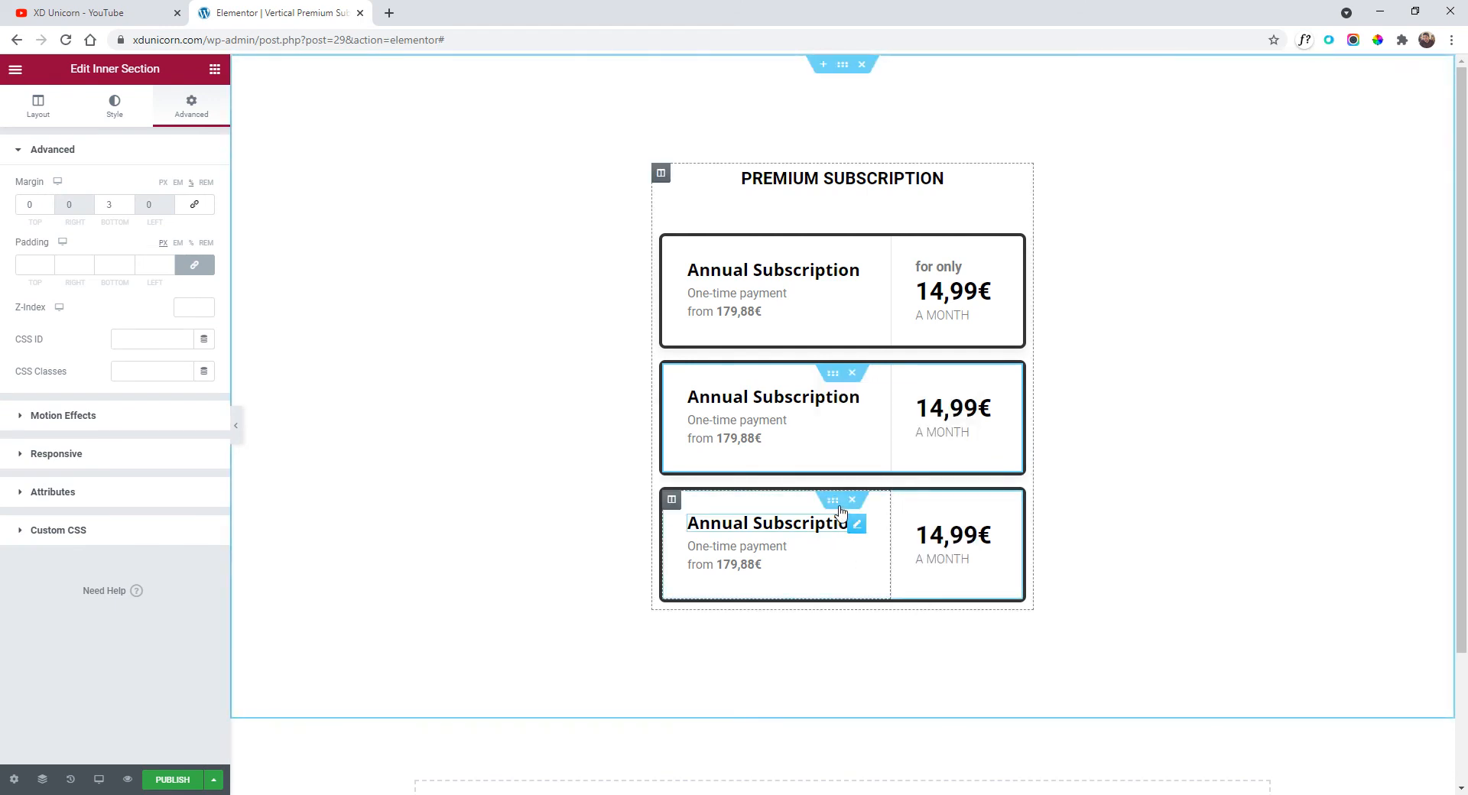
{"action": "right_click", "coordinate": [833, 506]}
{"action": "left_click", "coordinate": [905, 601]}
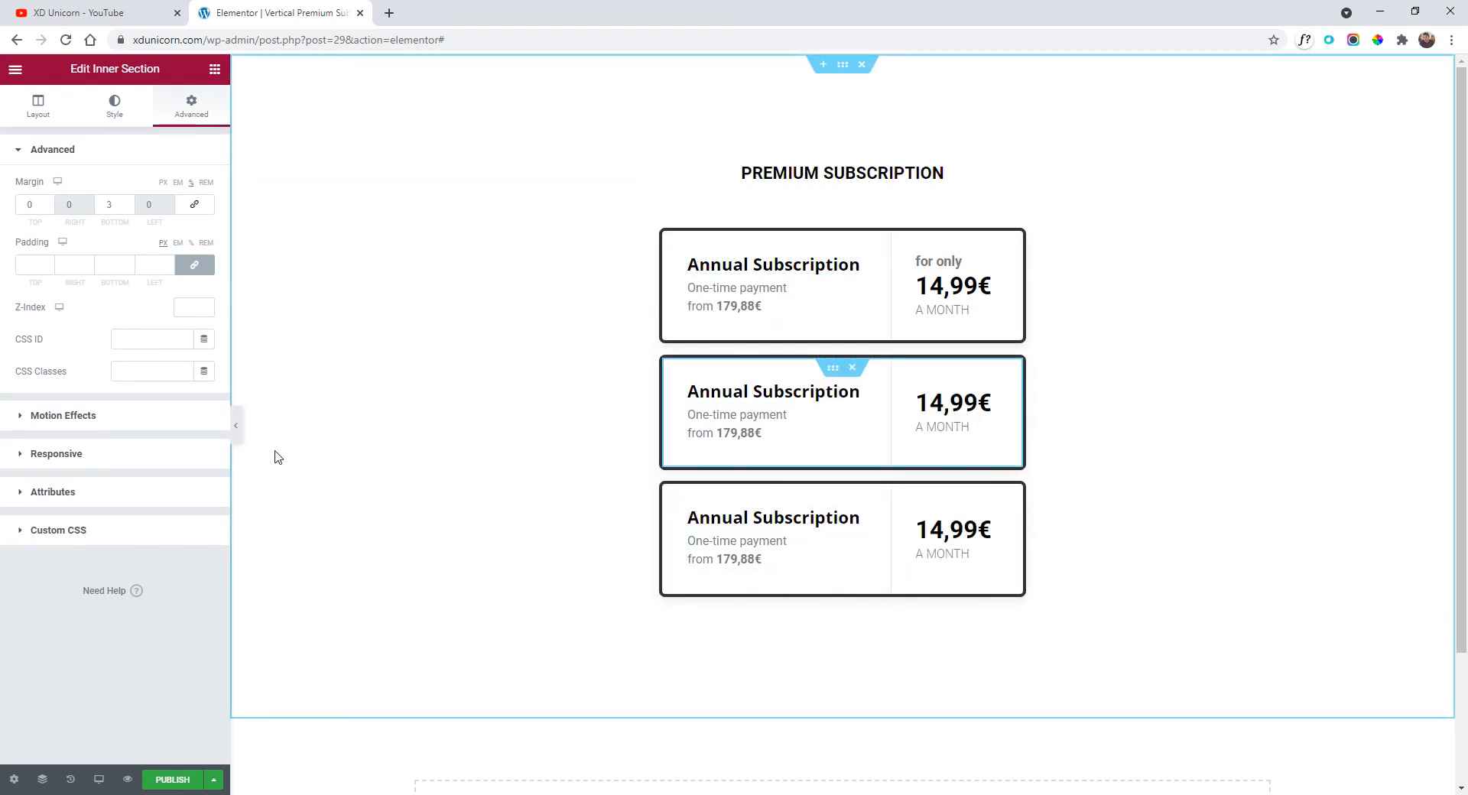
- Change the text color of the first card's Annual Subscription heading to a fully saturated bright blue
{"action": "left_click", "coordinate": [778, 269]}
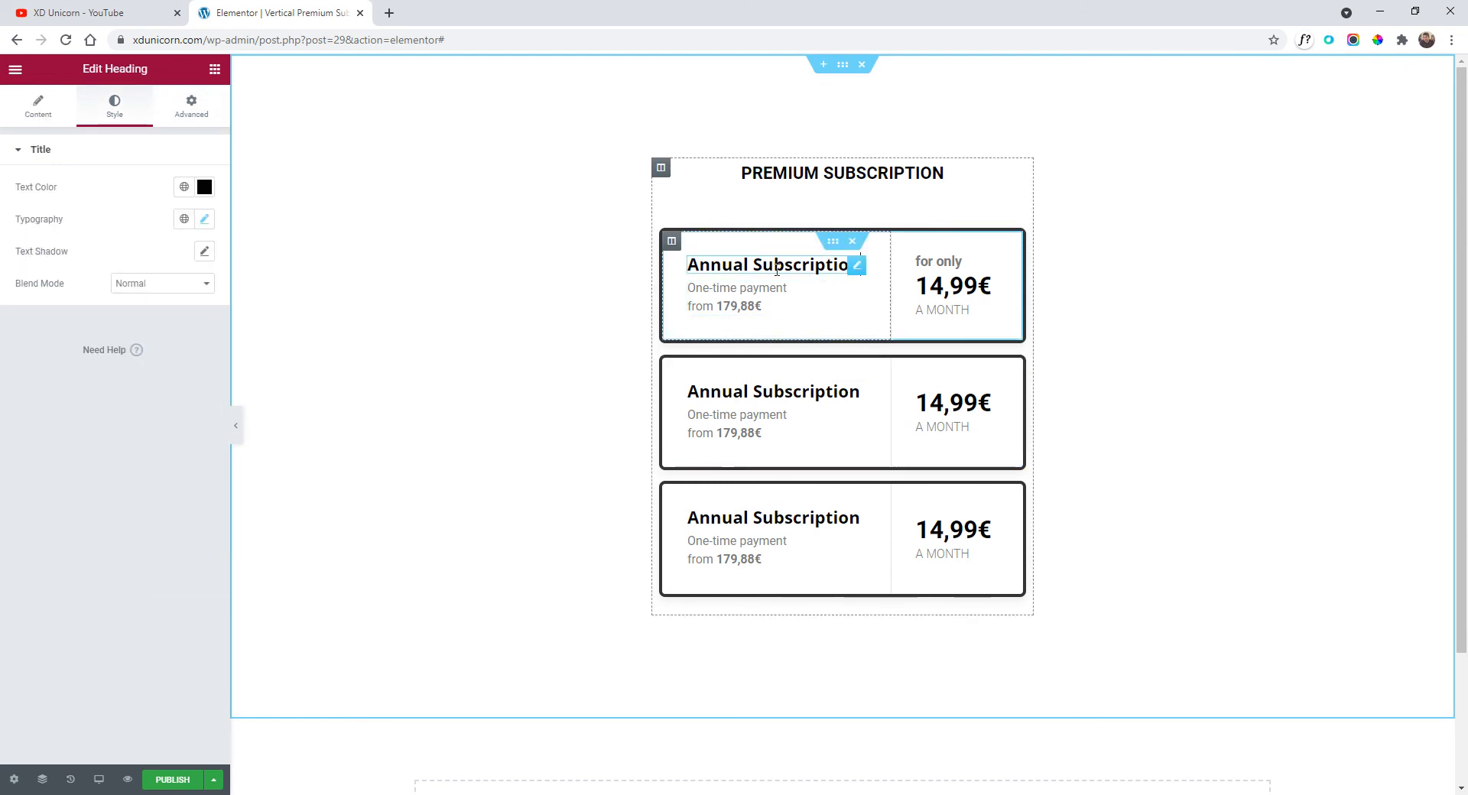
{"action": "left_click", "coordinate": [204, 187]}
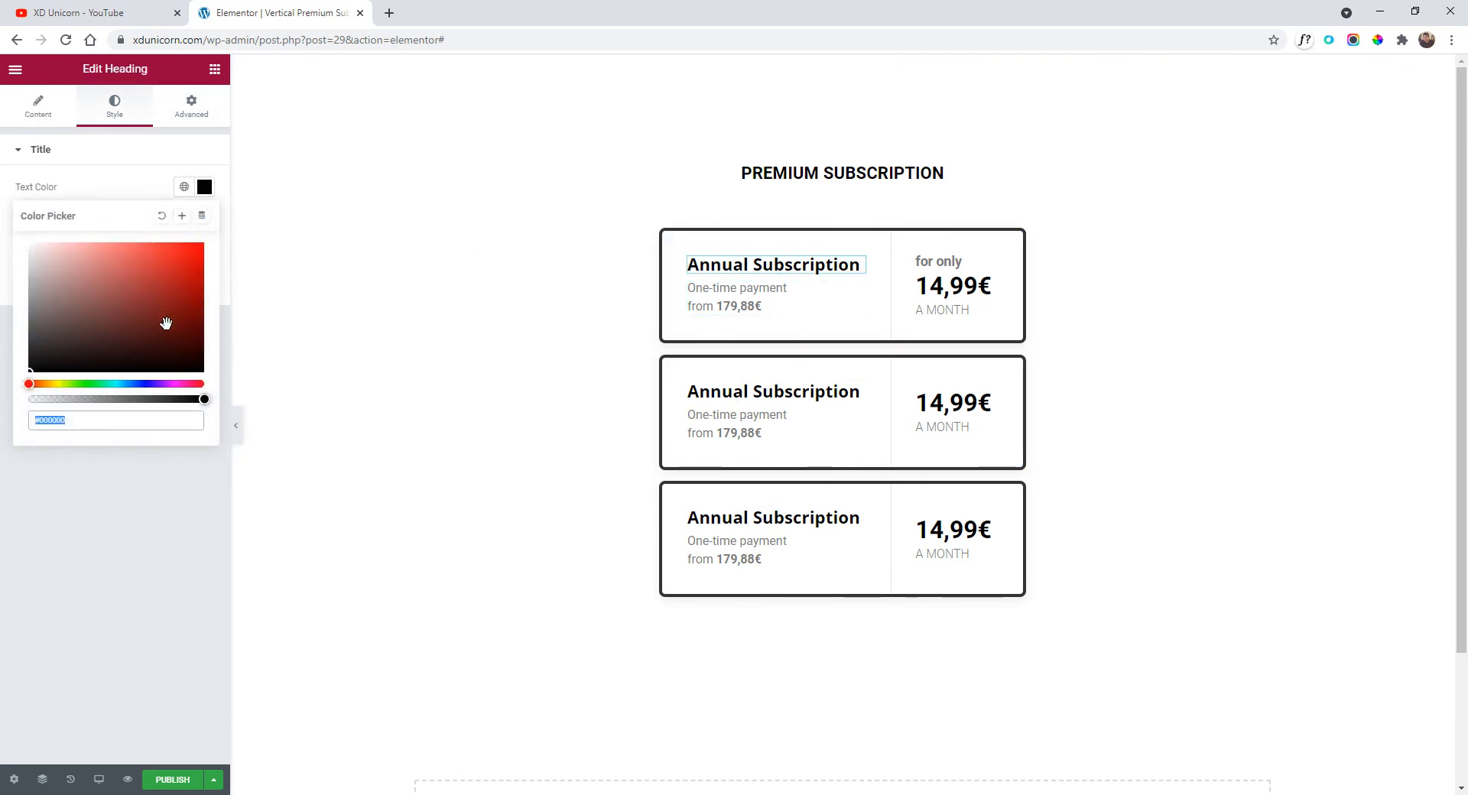
{"action": "mouse_move", "coordinate": [128, 384]}
{"action": "left_mouse_down"}
{"action": "mouse_move", "coordinate": [108, 389]}
{"action": "mouse_move", "coordinate": [121, 392]}
{"action": "left_mouse_up"}
{"action": "left_click", "coordinate": [132, 246]}
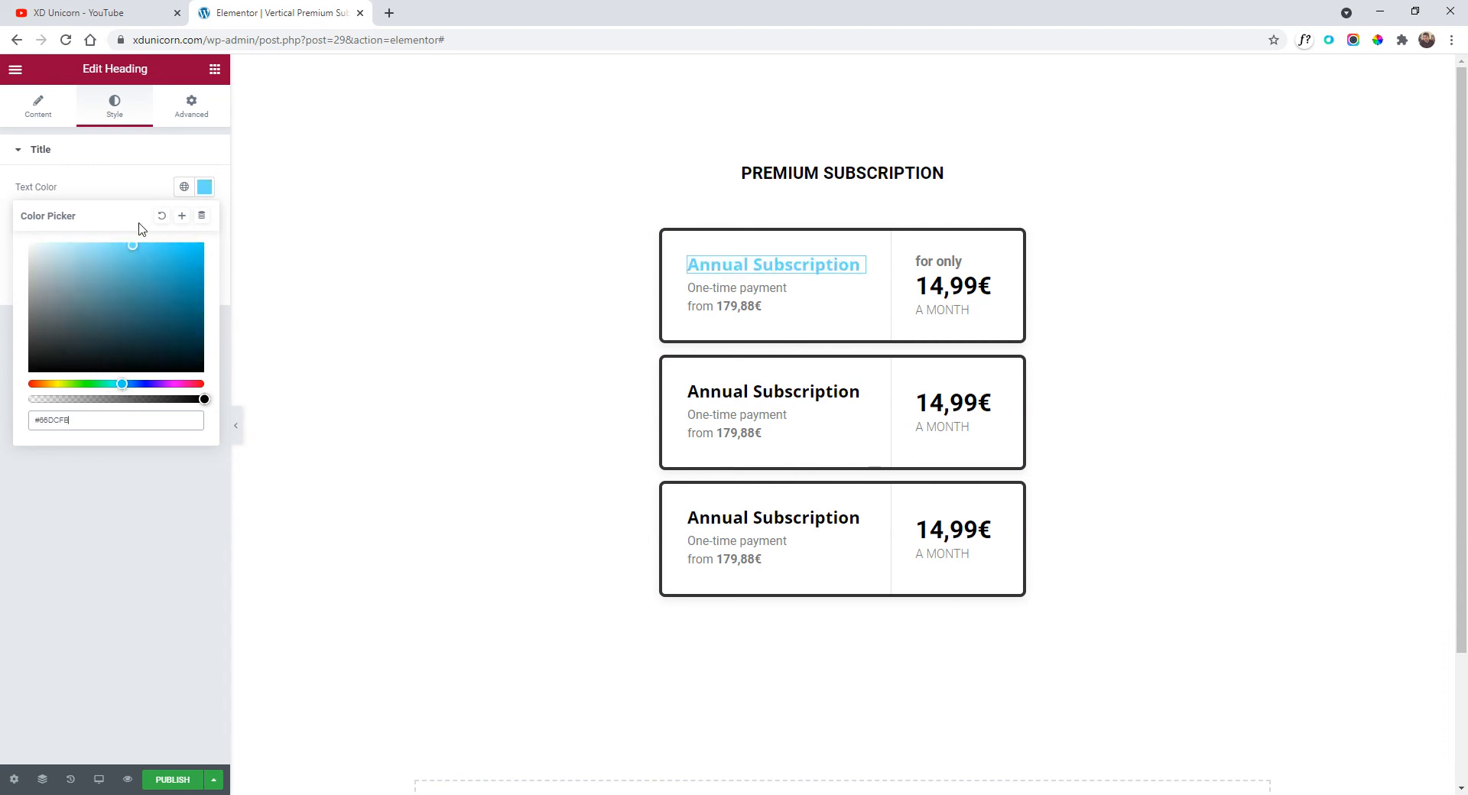
{"action": "left_click_drag", "start_coordinate": [140, 228], "coordinate": [201, 224]}
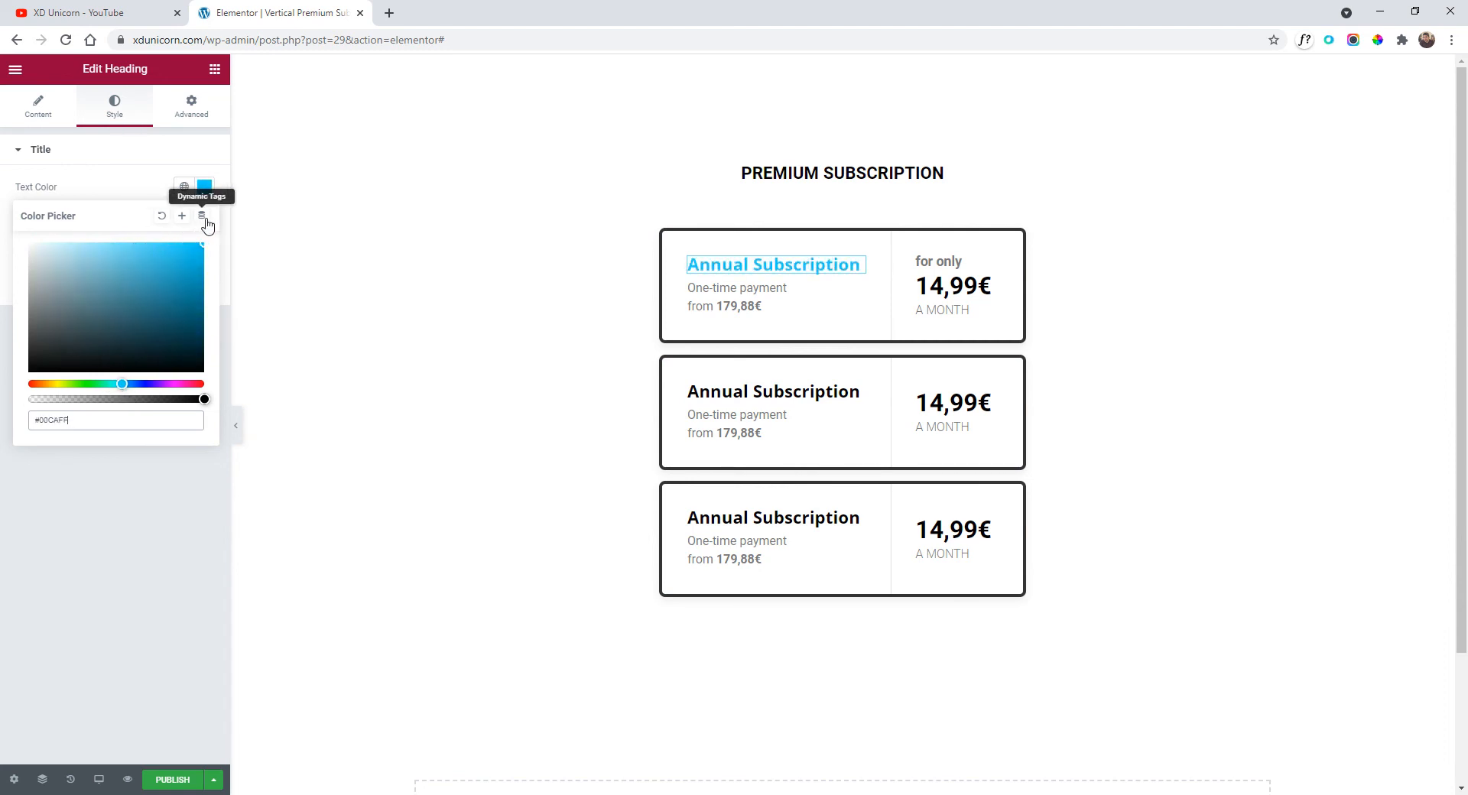
{"action": "left_click_drag", "start_coordinate": [121, 385], "coordinate": [125, 384]}
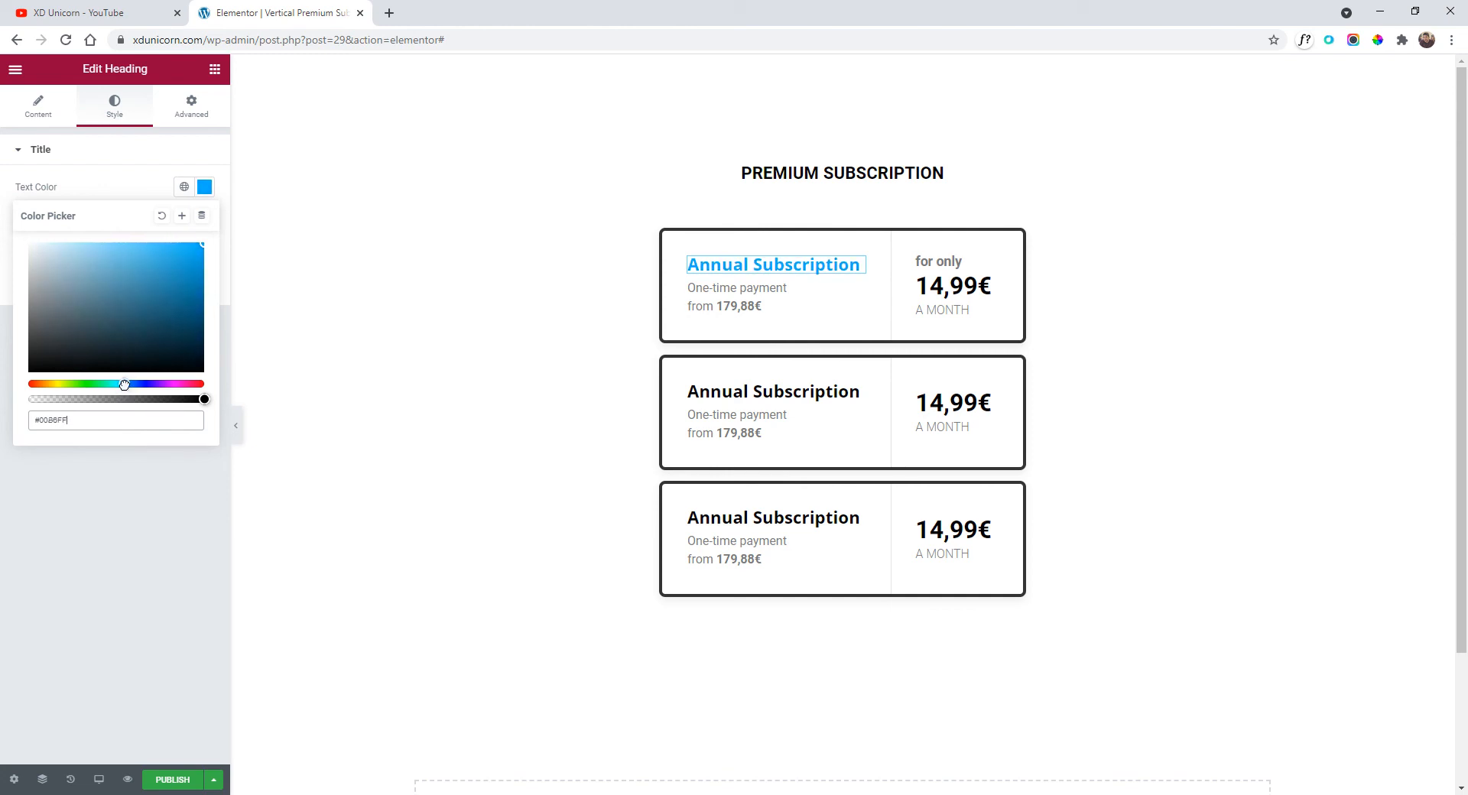
- Save the first card's heading color as a new global color named blue
{"action": "left_click", "coordinate": [183, 215]}
{"action": "left_click_drag", "start_coordinate": [710, 436], "coordinate": [602, 433]}
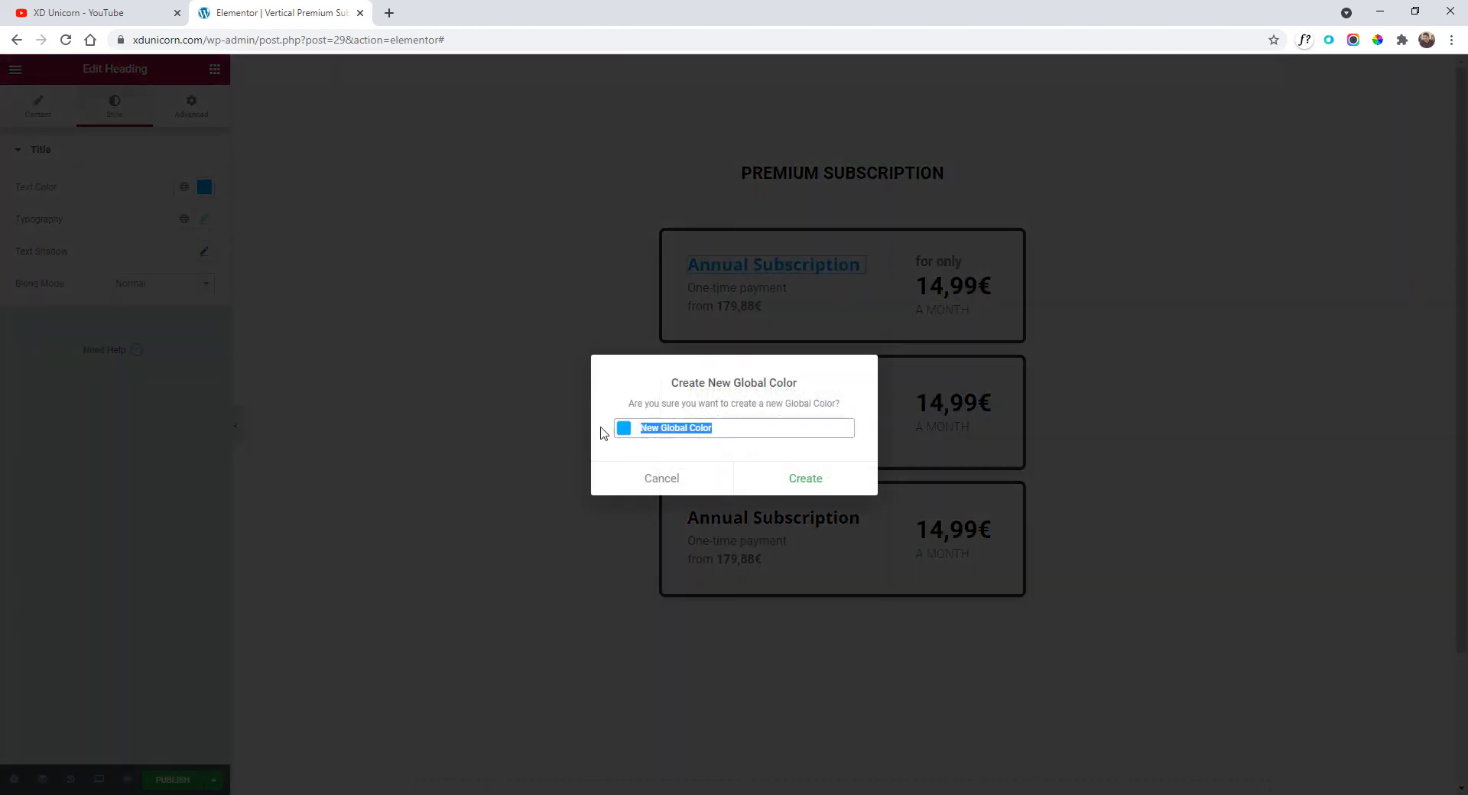
{"action": "type", "text": "blue"}
{"action": "left_click", "coordinate": [837, 486]}
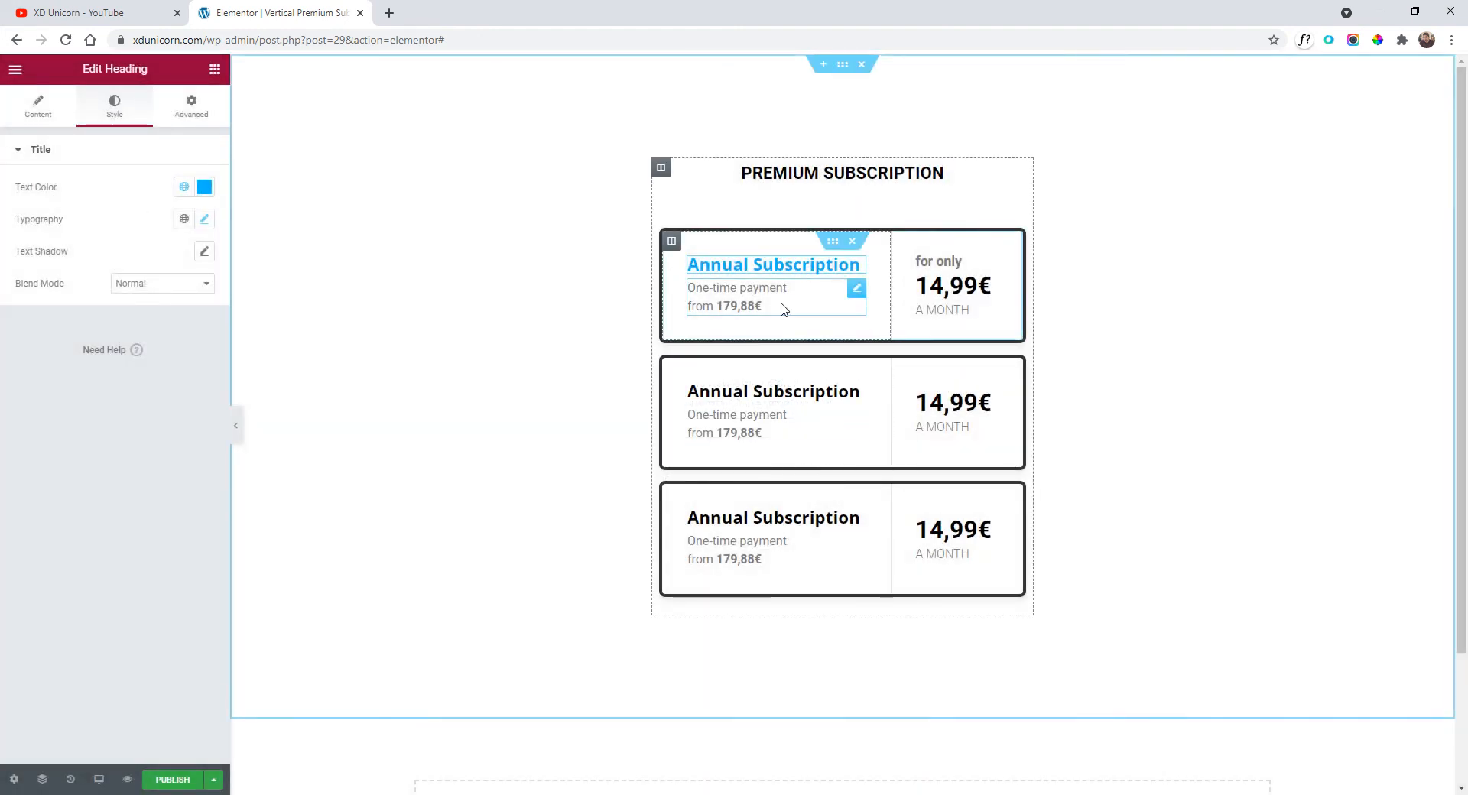
- Apply the global color blue to the border of the first card's inner section and preview the cards without the editing panel
{"action": "left_click", "coordinate": [833, 242]}
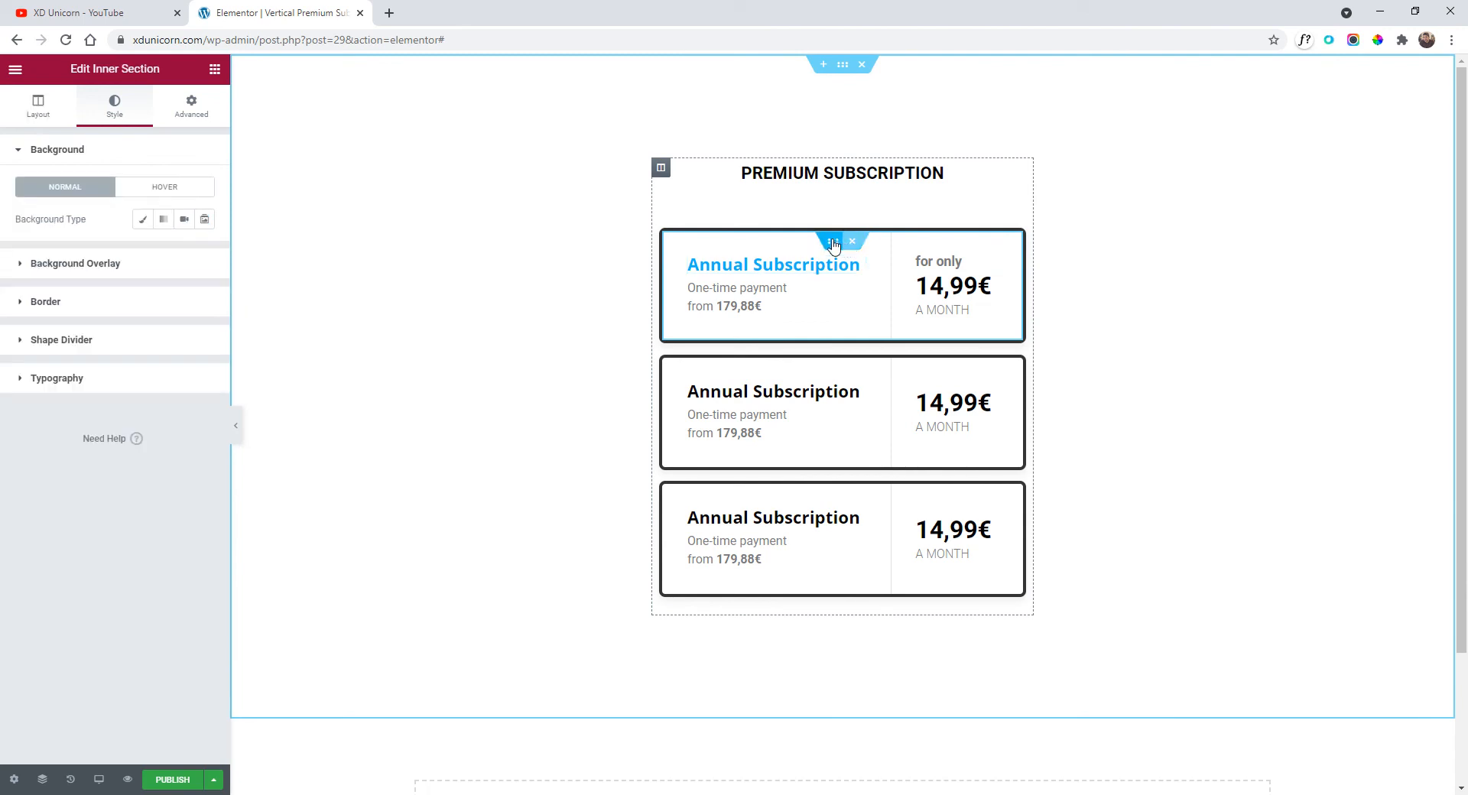
{"action": "left_click", "coordinate": [67, 301]}
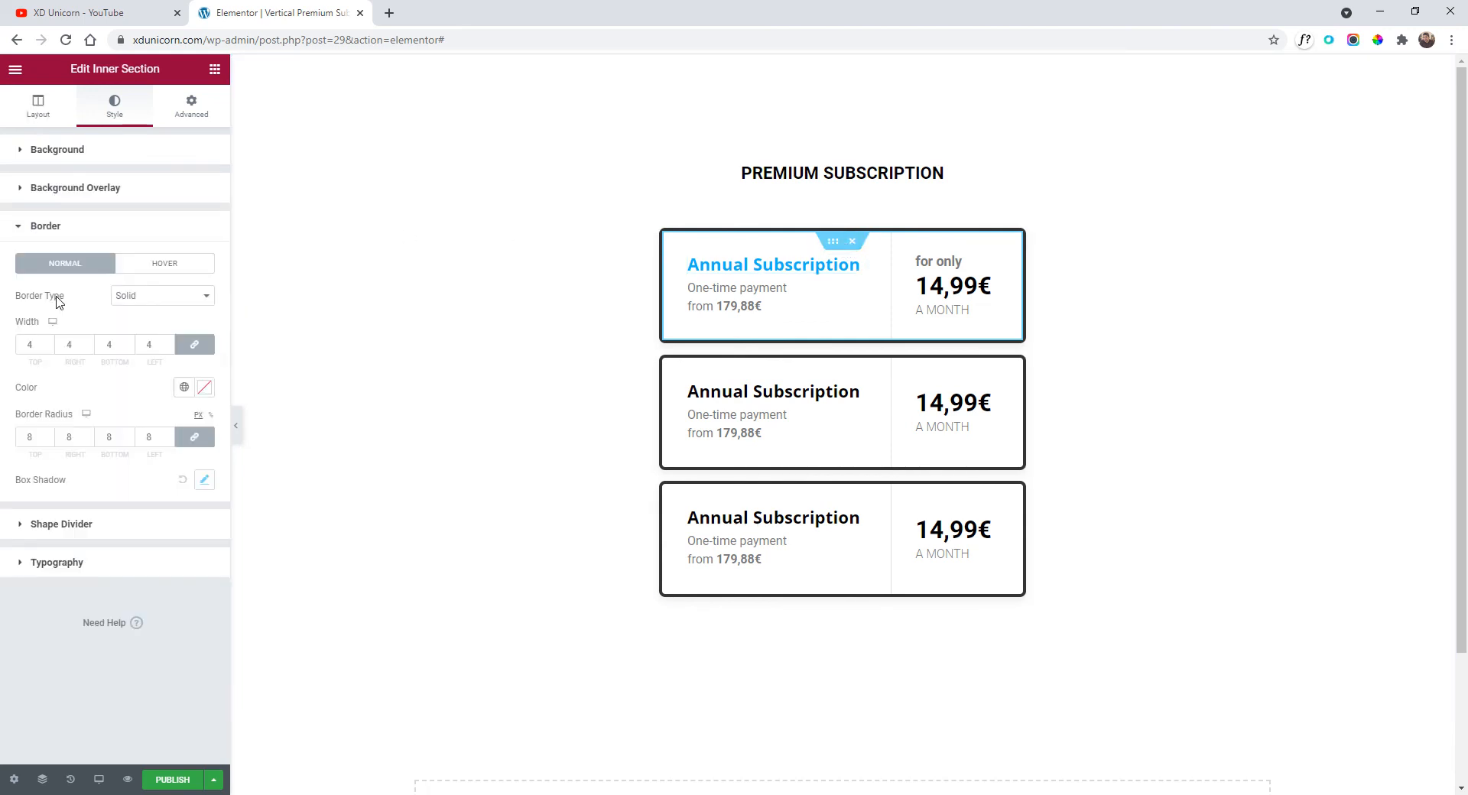
{"action": "left_click", "coordinate": [184, 390]}
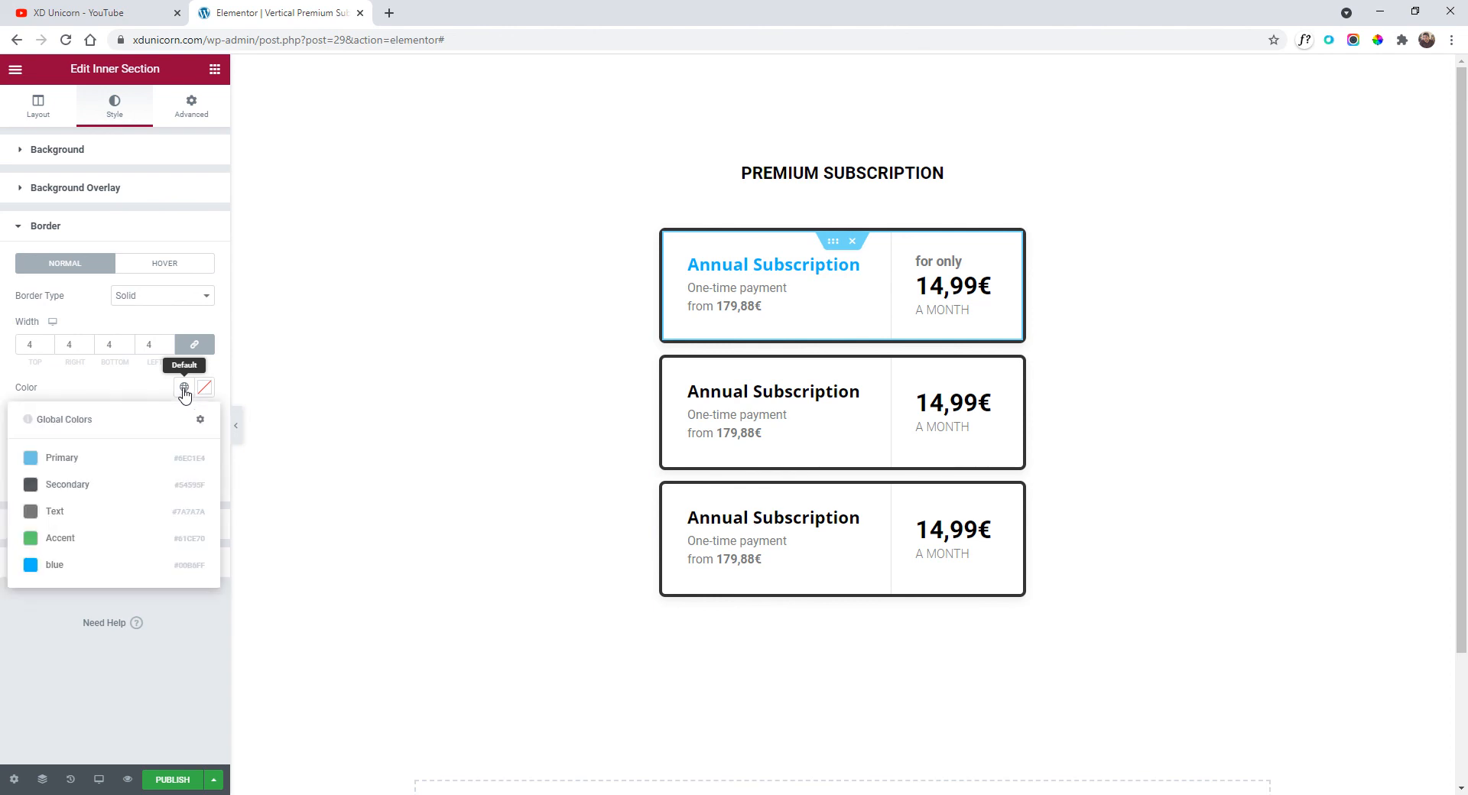
{"action": "left_click", "coordinate": [93, 565]}
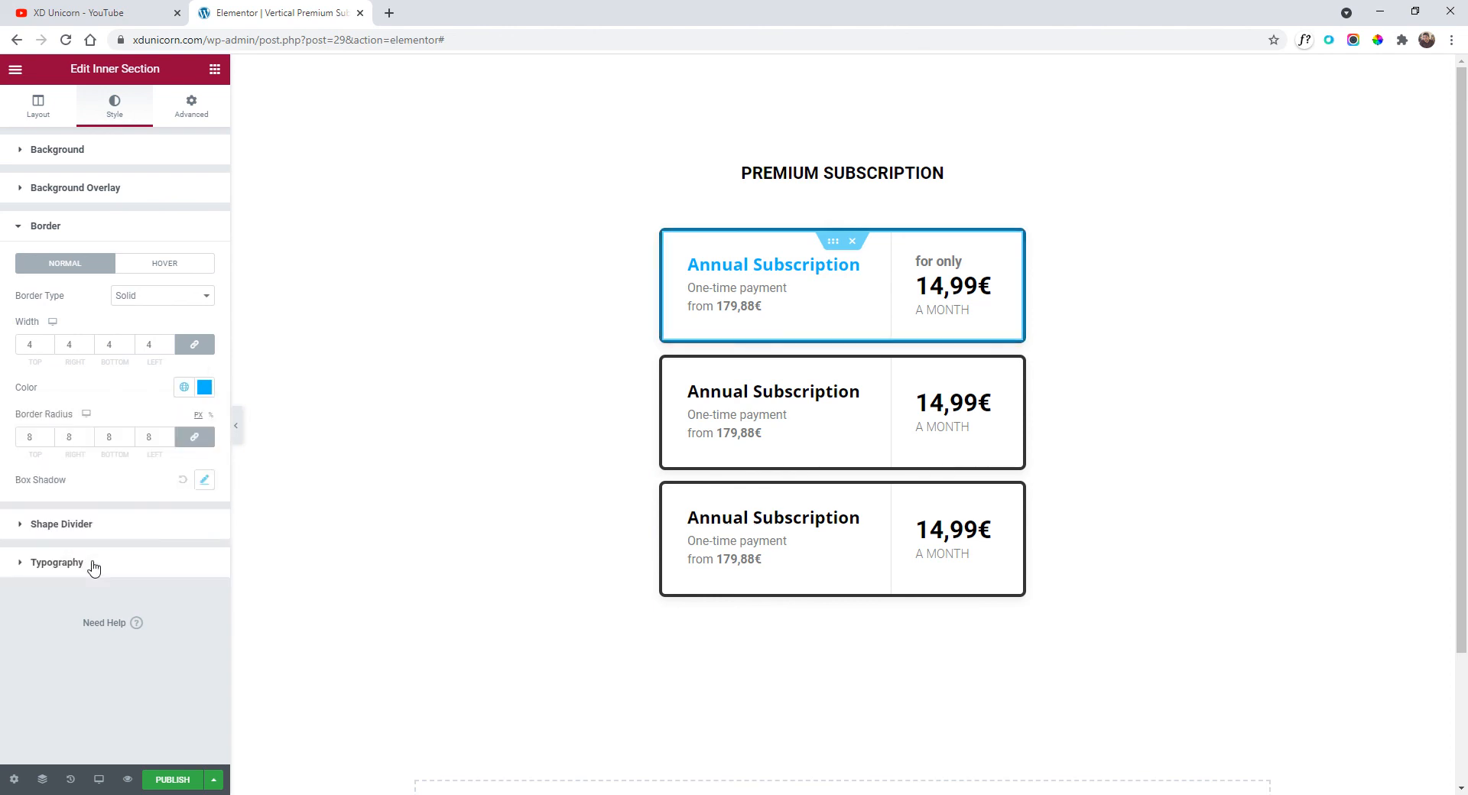
{"action": "left_click", "coordinate": [236, 425]}
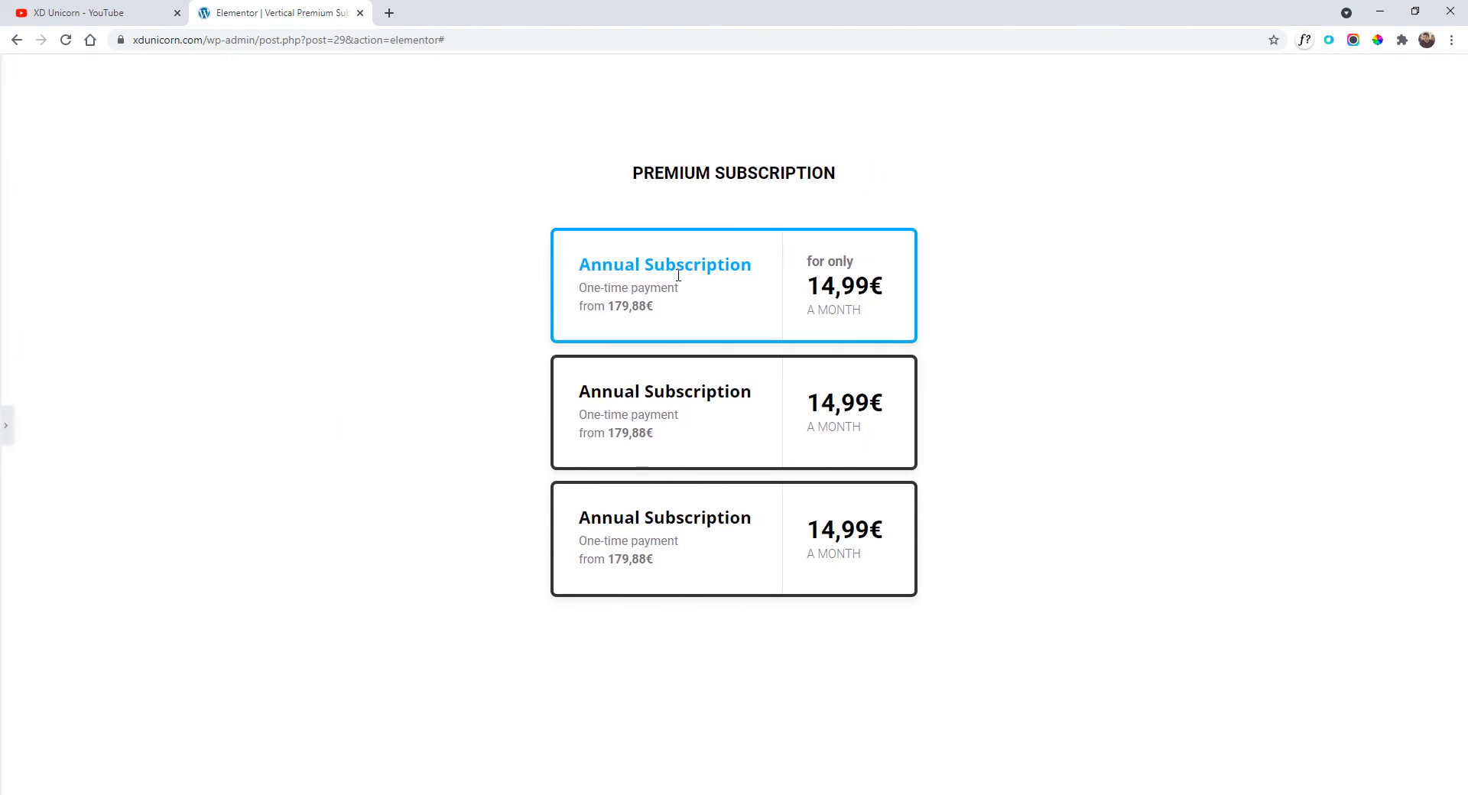
{"action": "left_click", "coordinate": [6, 426]}
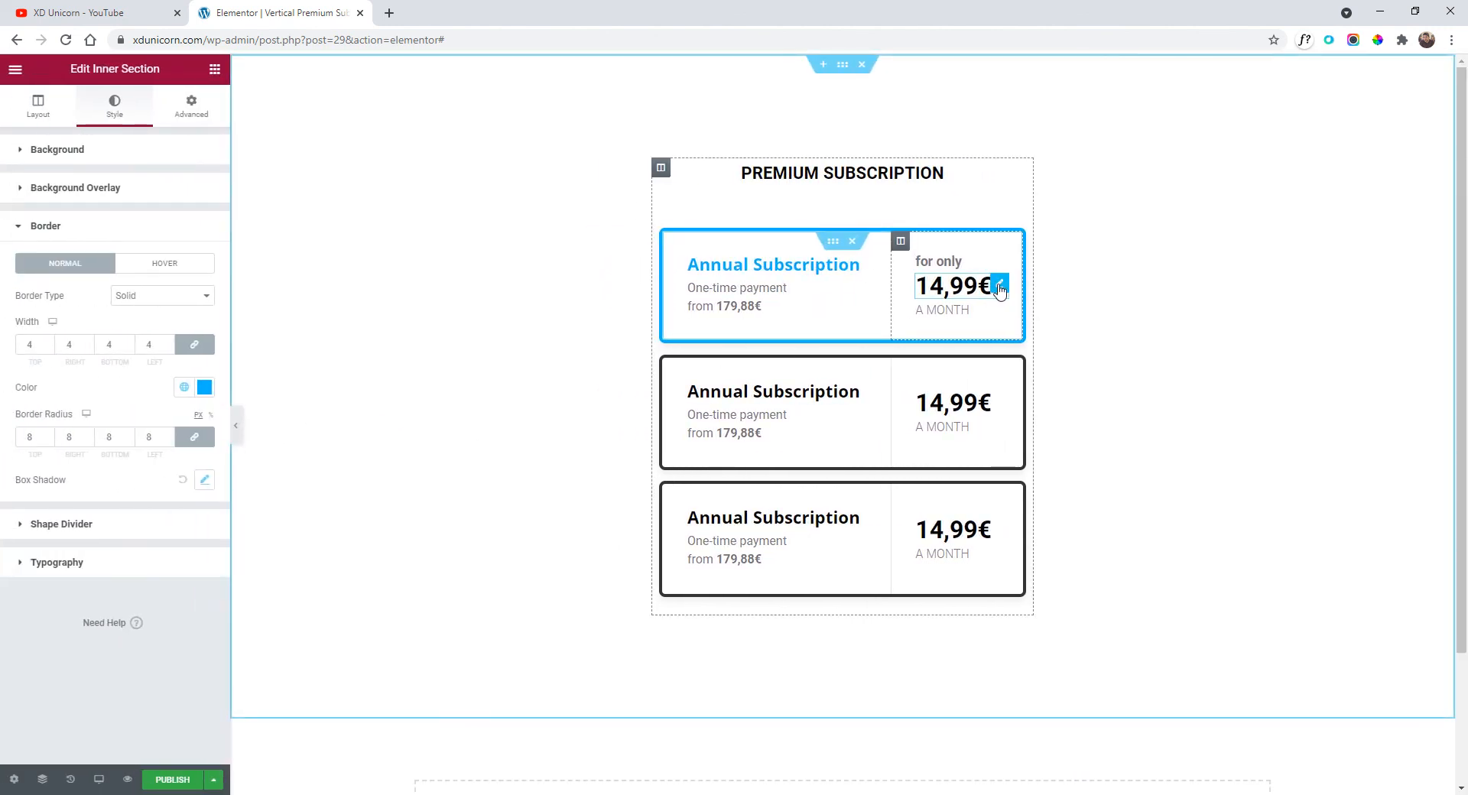
- Set the text color of the first card's 14,99€ price to the global color blue
{"action": "left_click", "coordinate": [1000, 289]}
{"action": "left_click", "coordinate": [185, 187]}
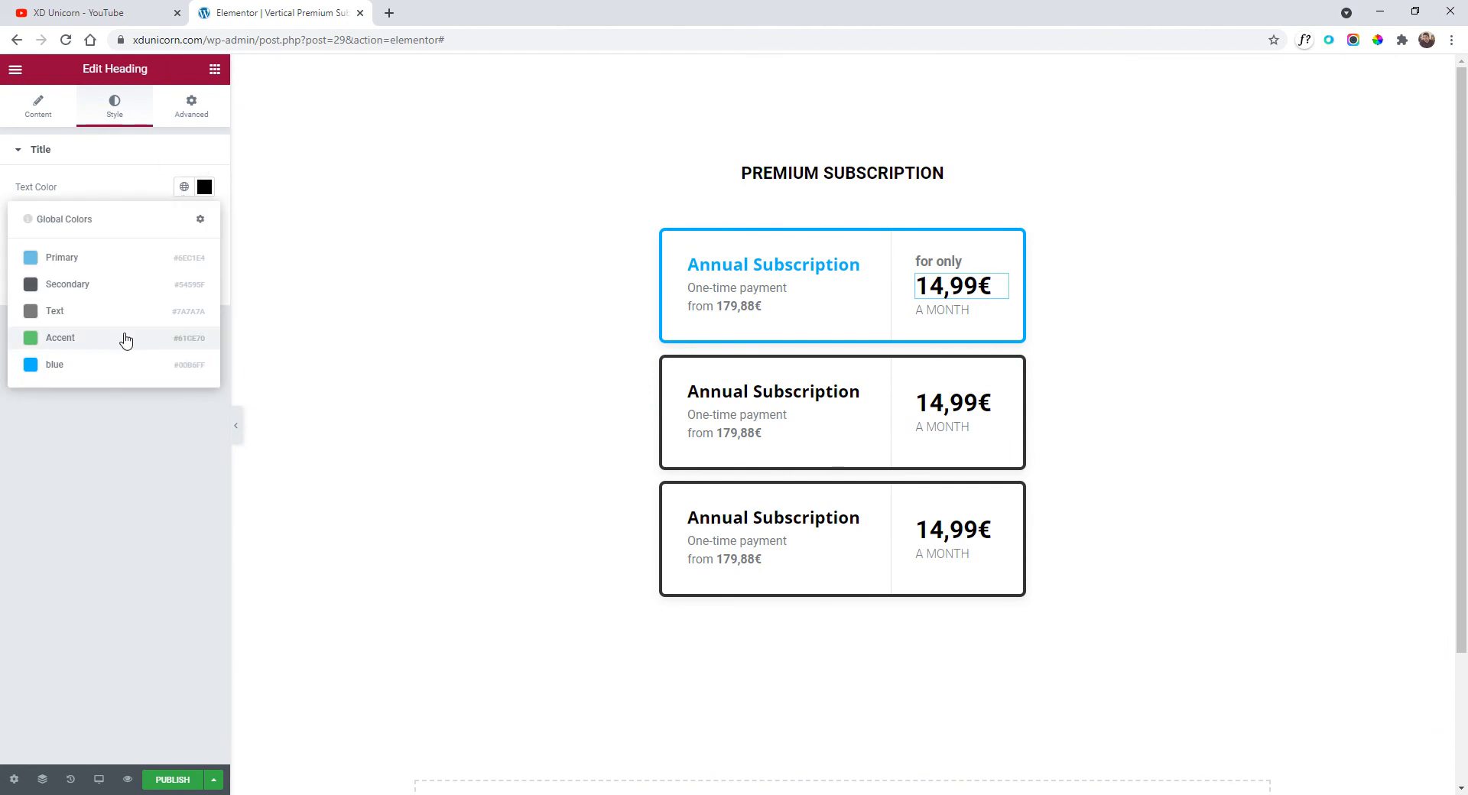
{"action": "left_click", "coordinate": [118, 366]}
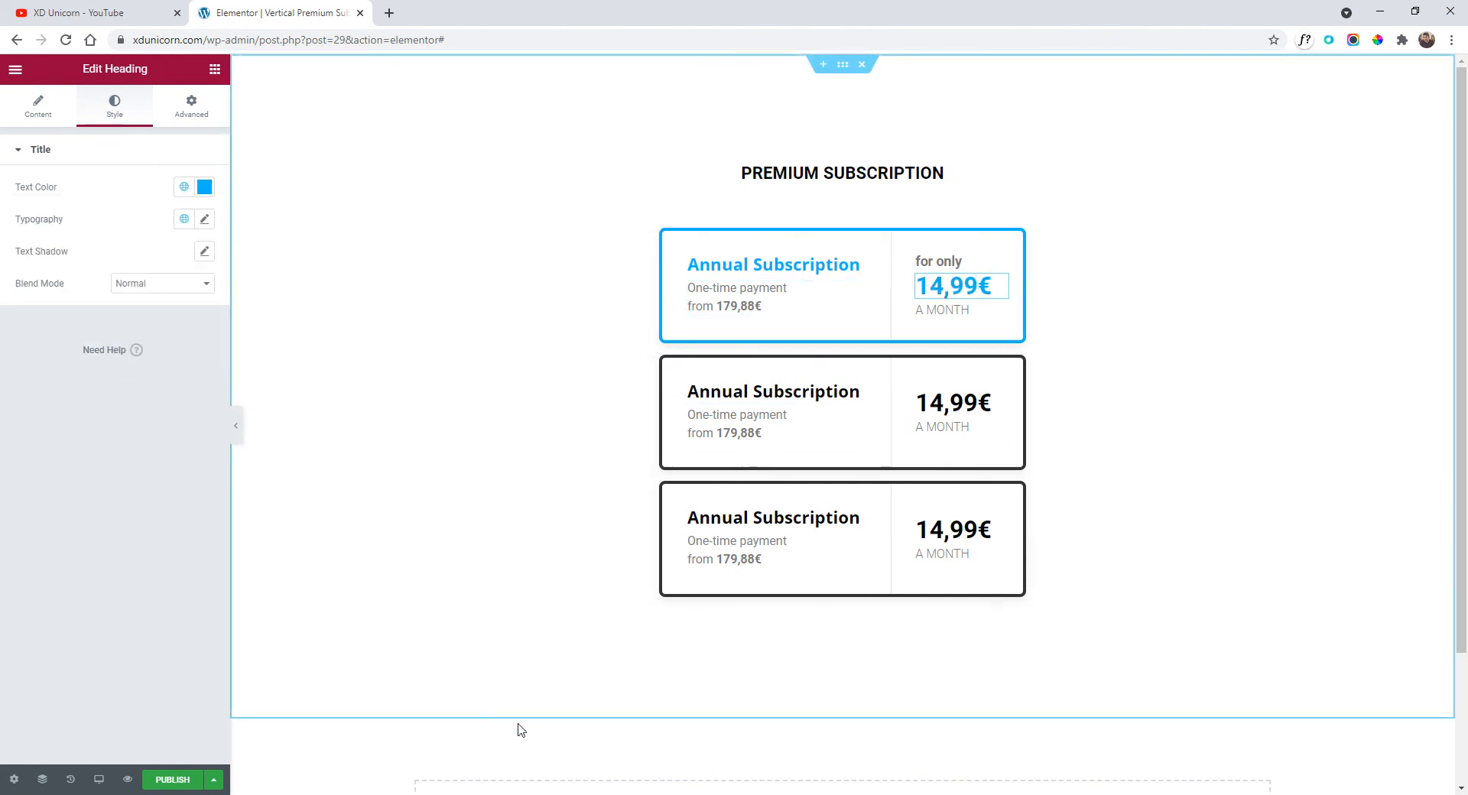
- Compare the cards with the Adobe XD design and preview them in Elementor without the editing panel
{"action": "key", "text": "alt+Tab"}
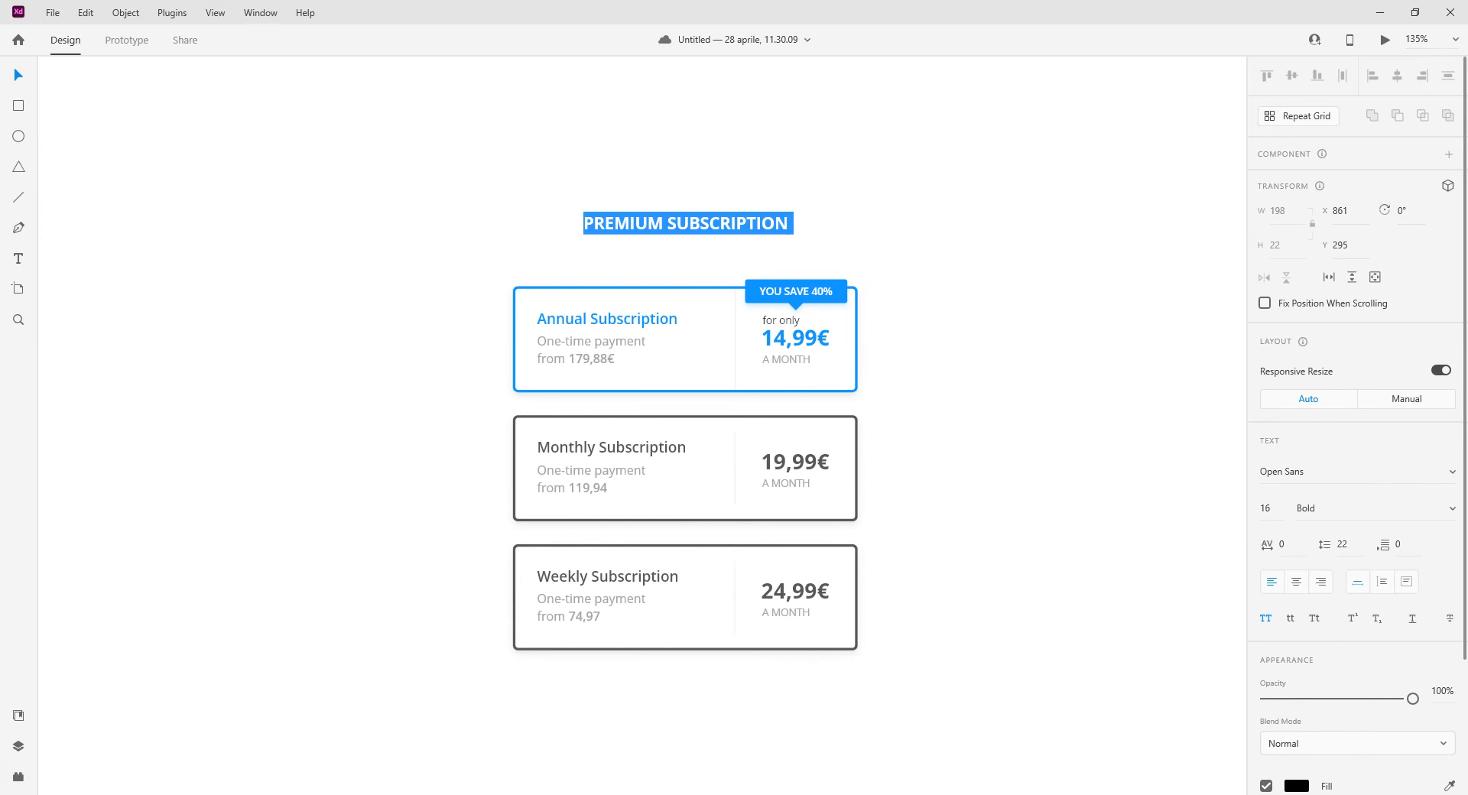
{"action": "key", "text": "alt+Tab"}
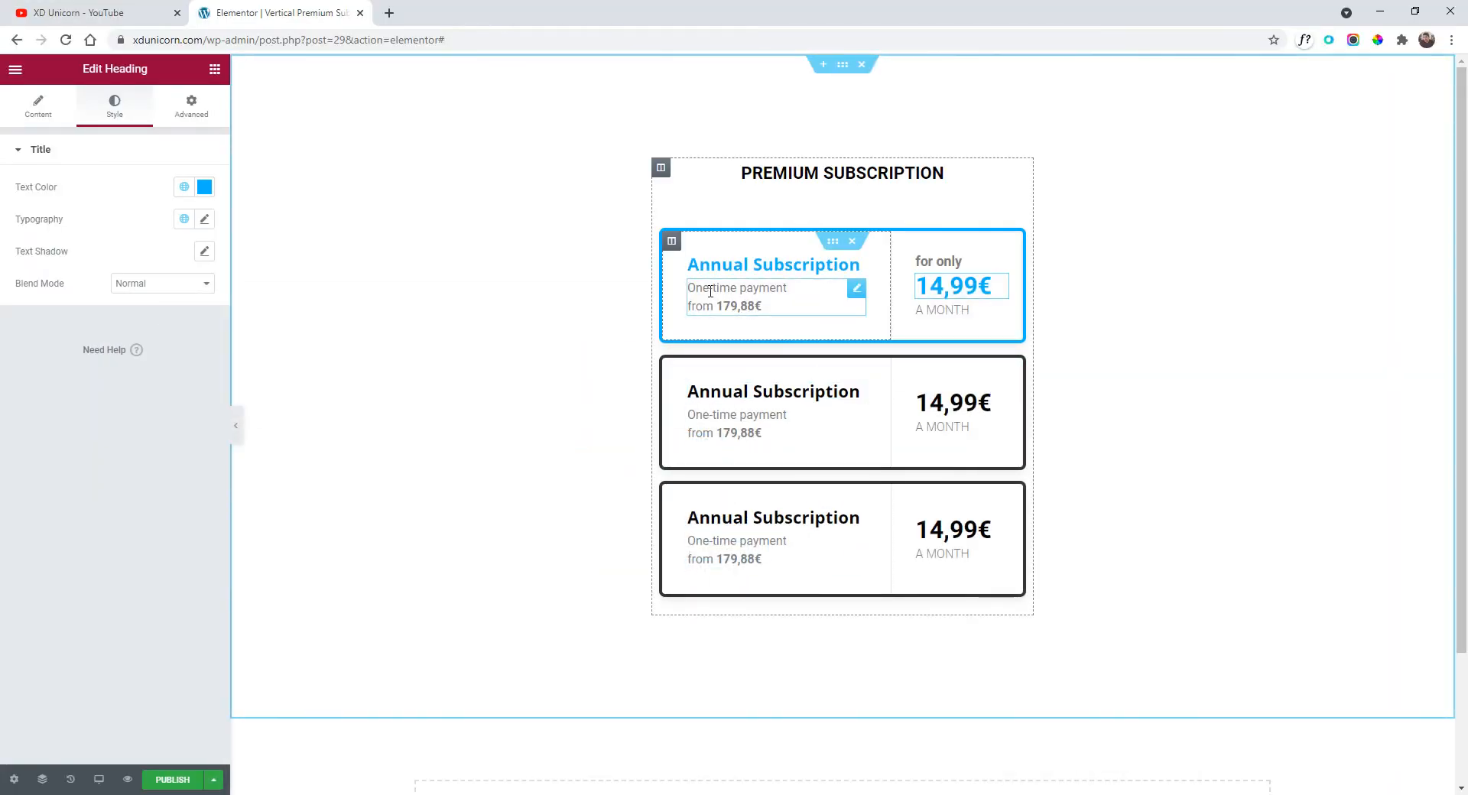
{"action": "left_click", "coordinate": [235, 426]}
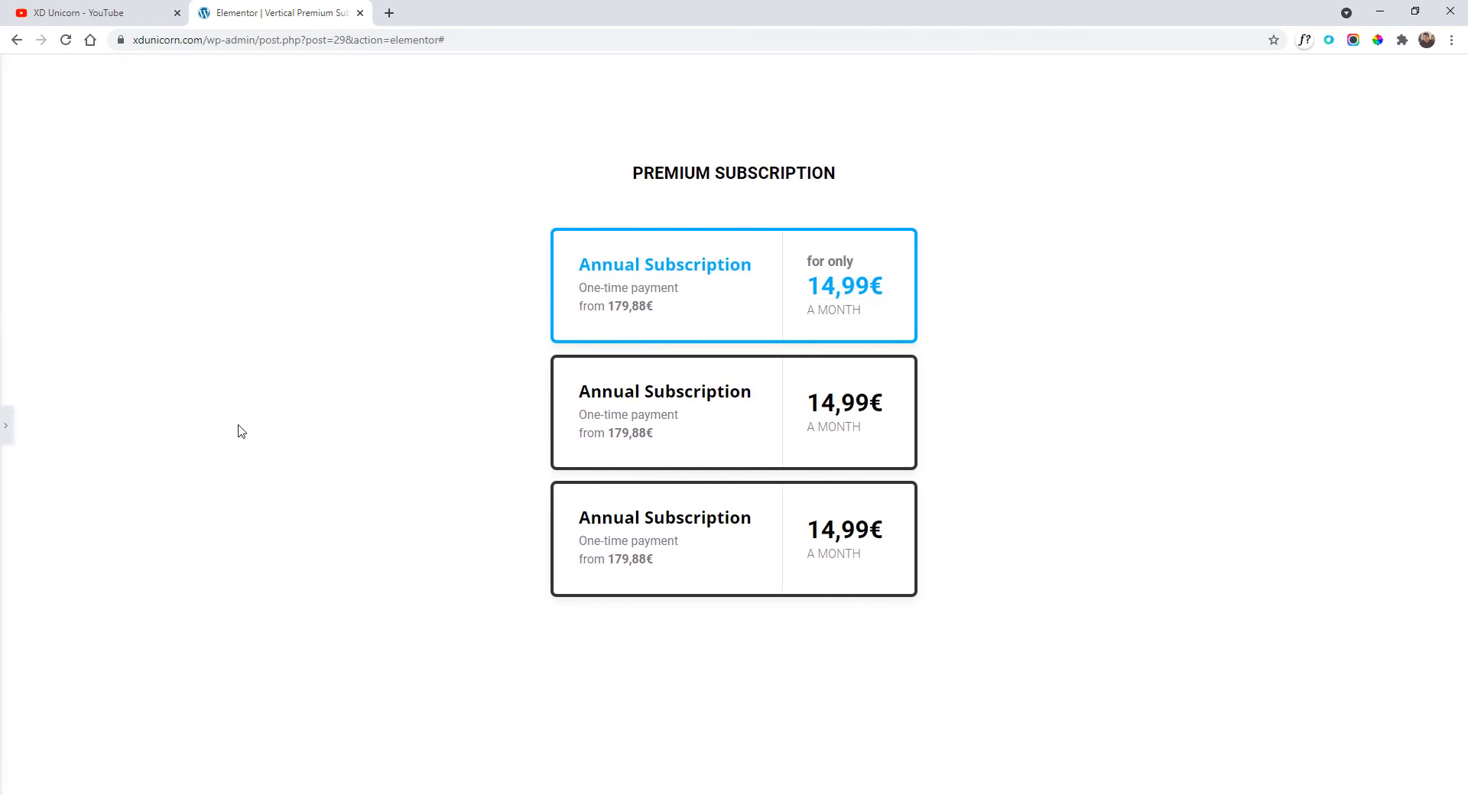
{"action": "triple_click", "coordinate": [840, 262]}
{"action": "left_click", "coordinate": [842, 203]}
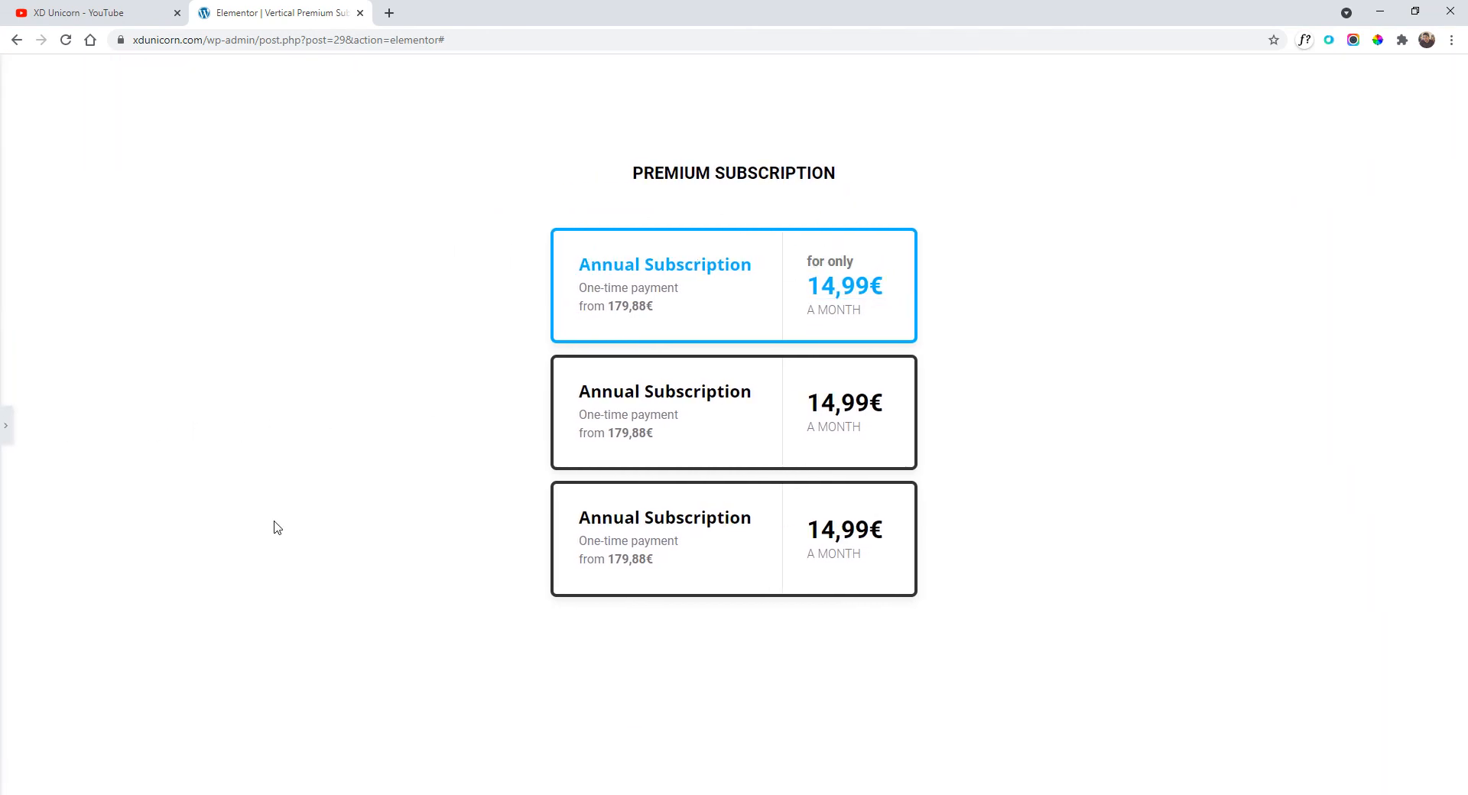
{"action": "left_click", "coordinate": [5, 436]}
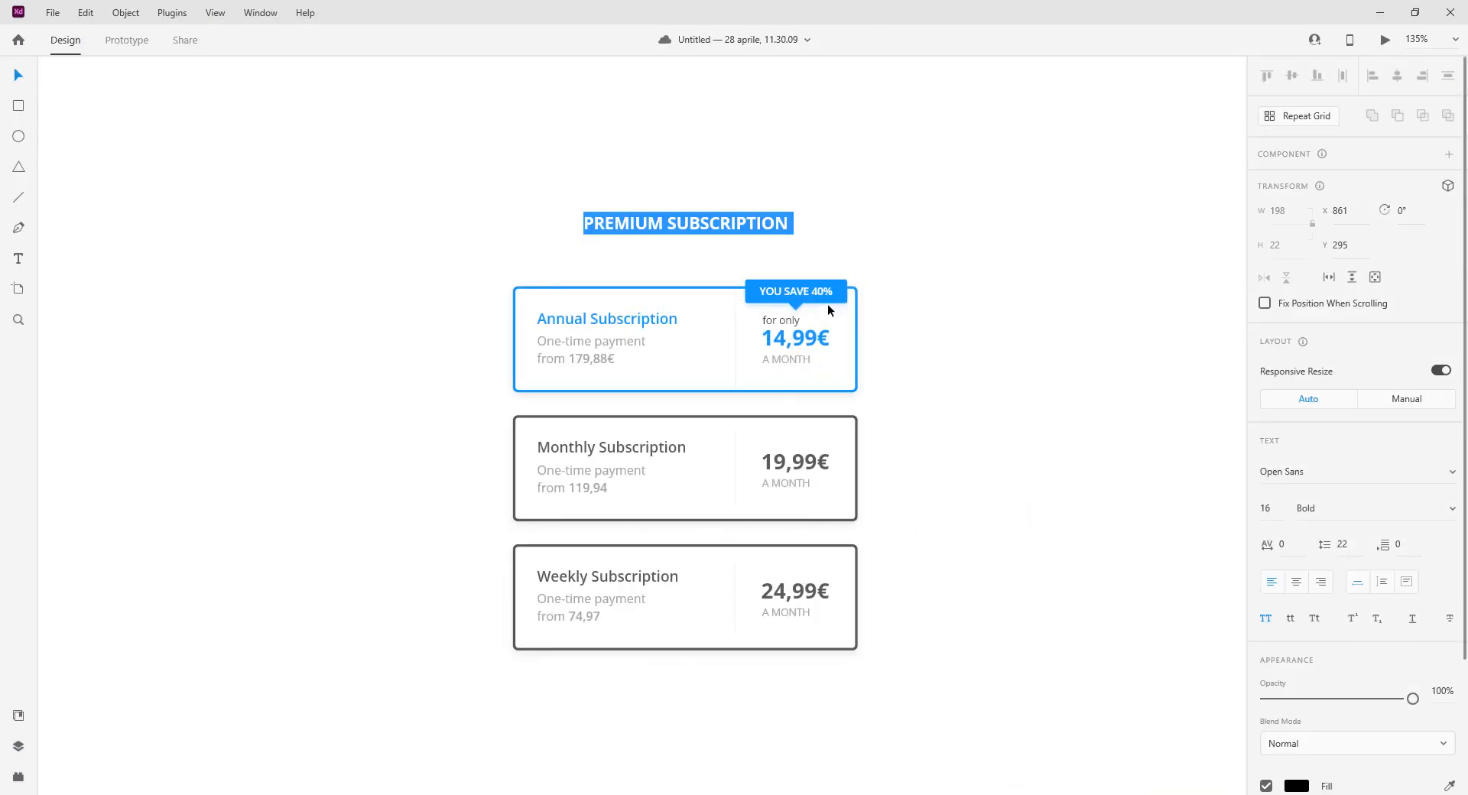
- In Adobe XD, export the first card's YOU SAVE 40% badge as an SVG to the Desktop
{"action": "left_click", "coordinate": [815, 294]}
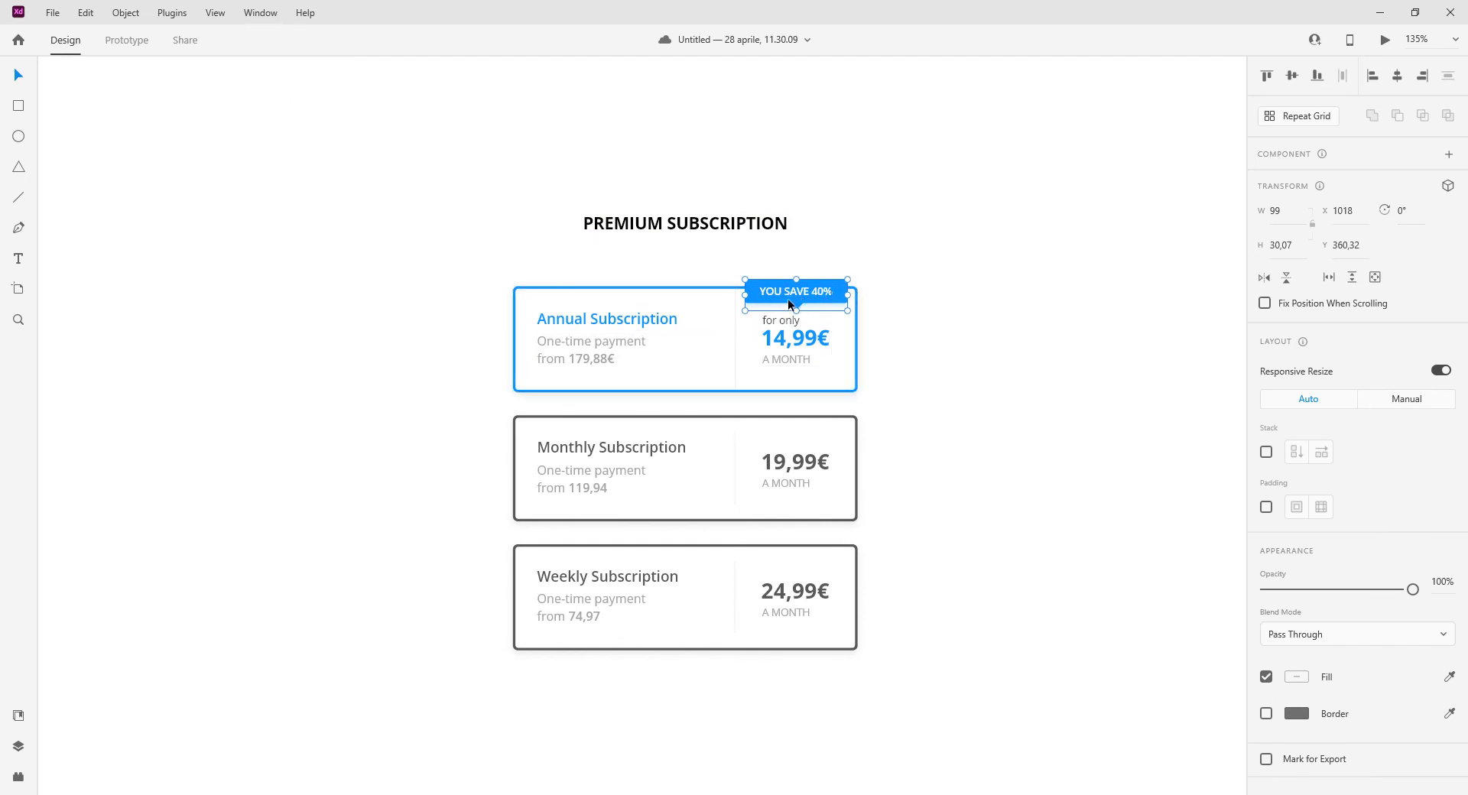
{"action": "key", "text": "ctrl+e"}
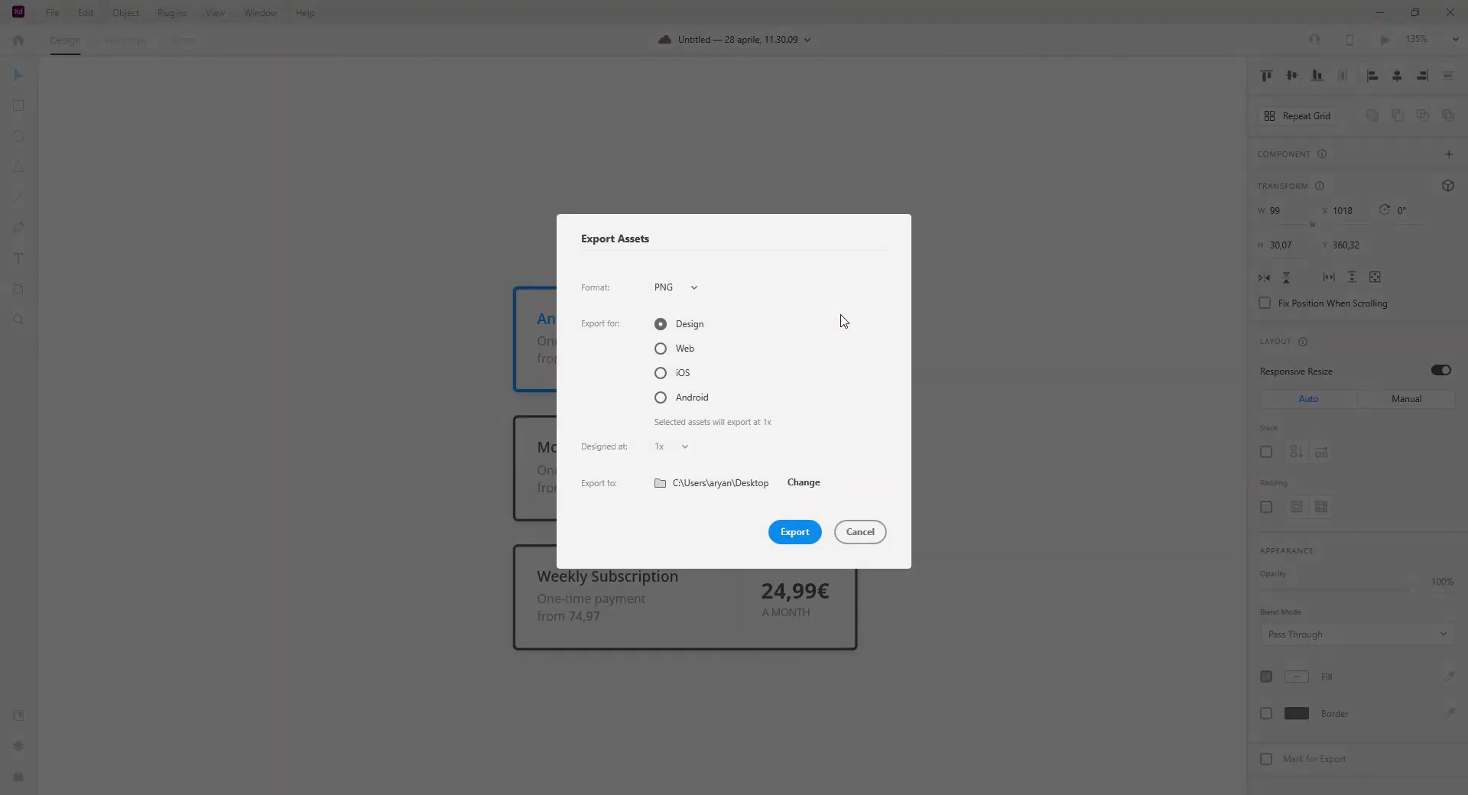
{"action": "left_click", "coordinate": [699, 287]}
{"action": "left_click", "coordinate": [684, 321]}
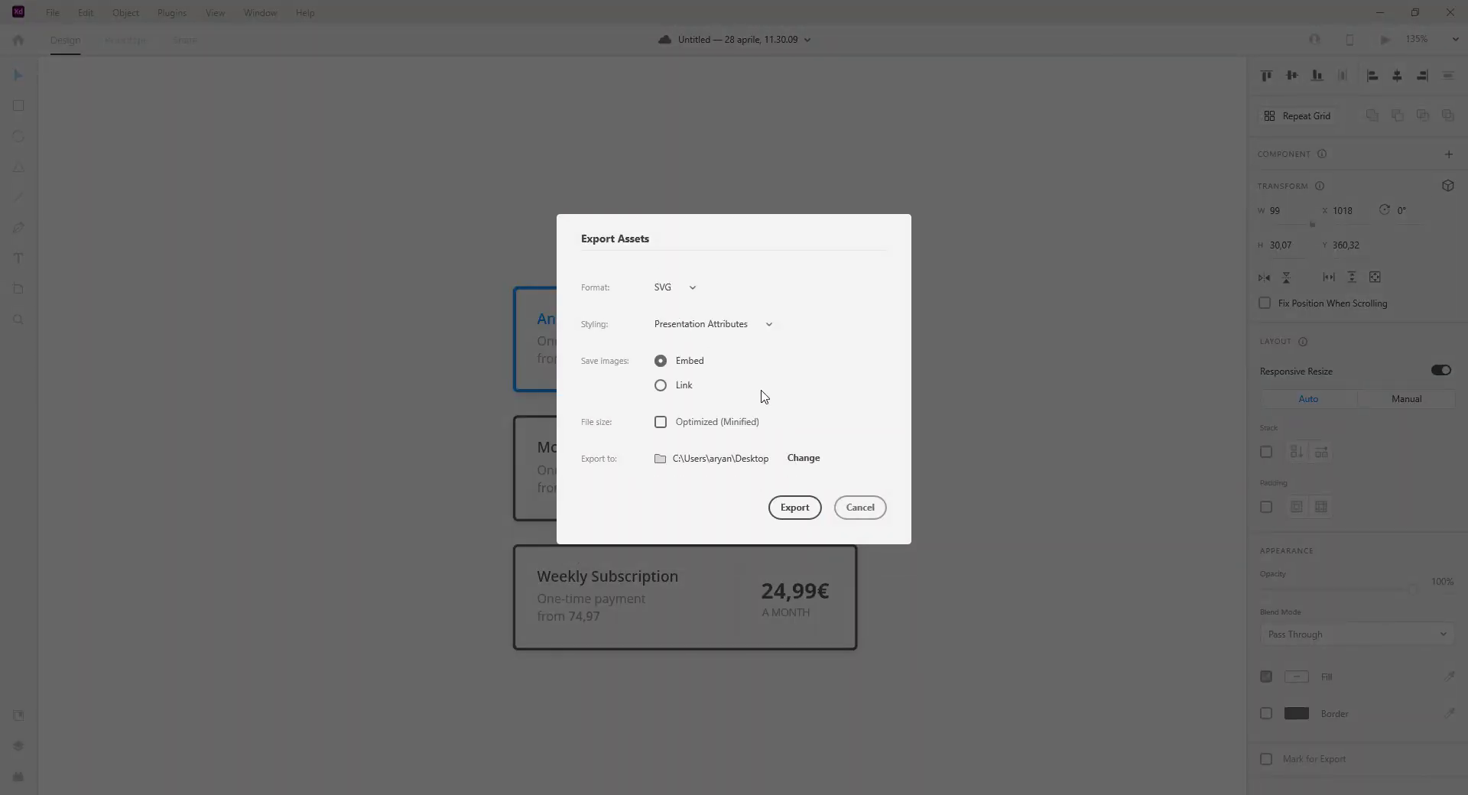
{"action": "left_click", "coordinate": [797, 514]}
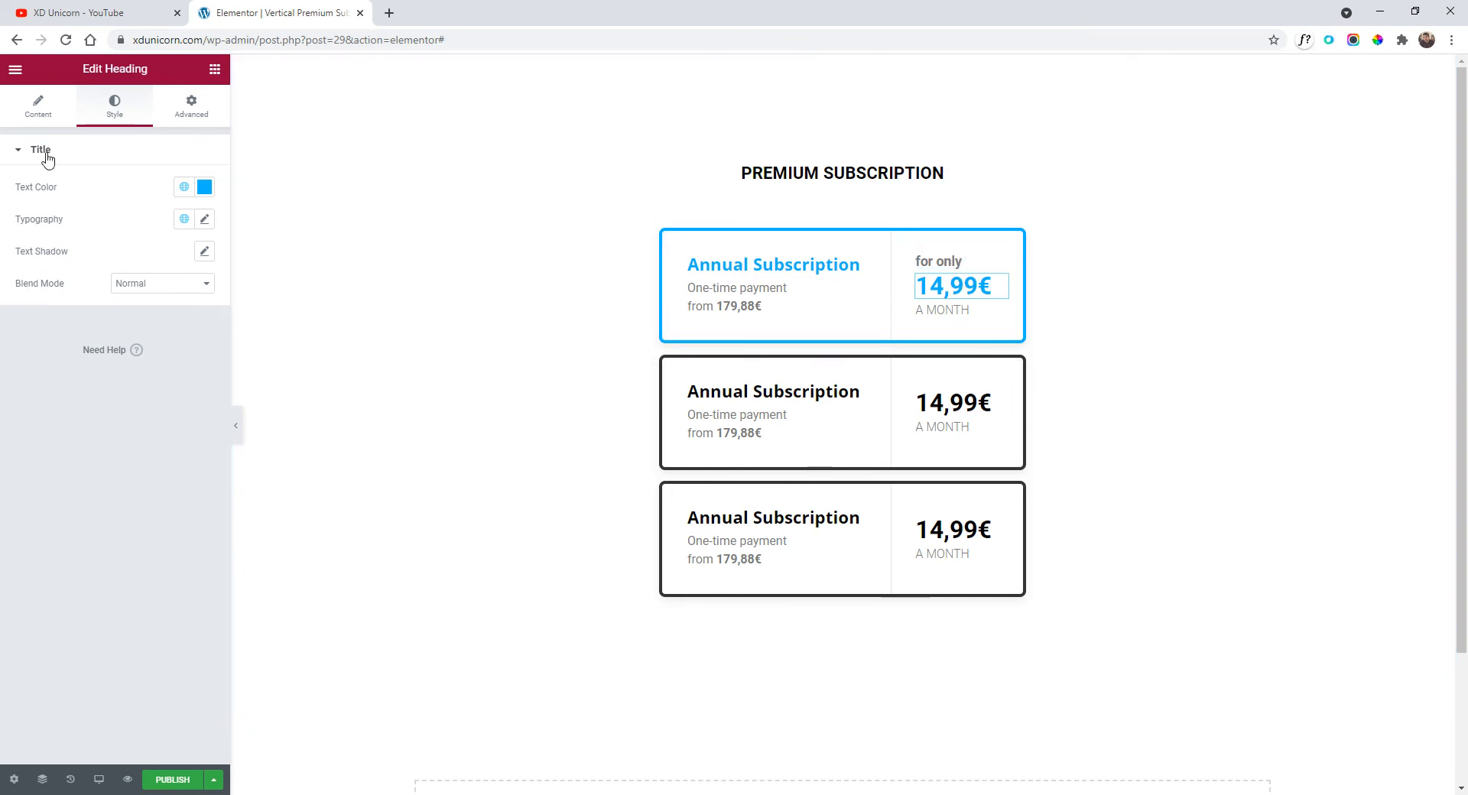
- In Elementor, add an Image widget above the first card's "for only" text and fill it with the uploaded Group 15 badge SVG
{"action": "left_click", "coordinate": [15, 71]}
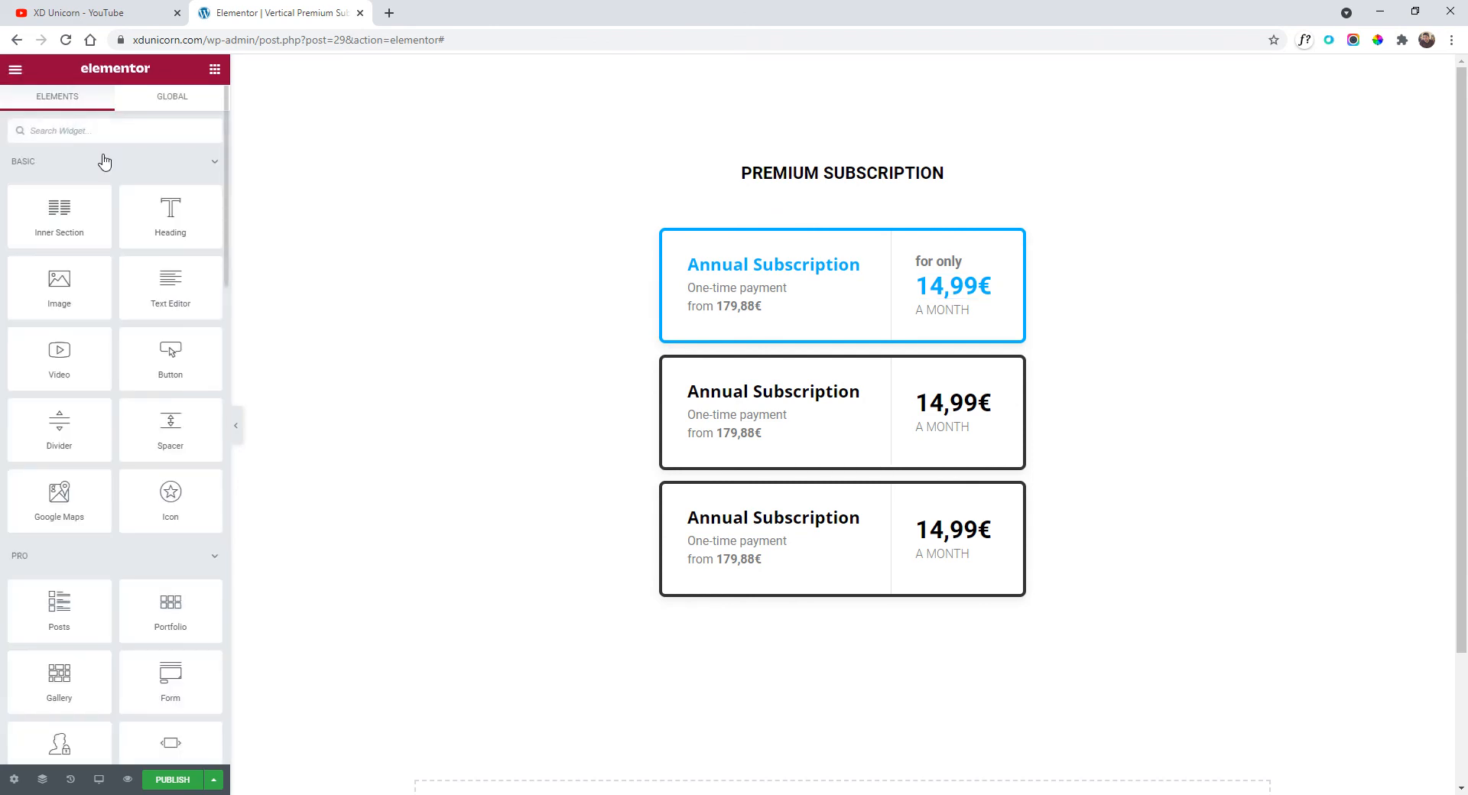
{"action": "left_click_drag", "start_coordinate": [83, 266], "coordinate": [948, 260]}
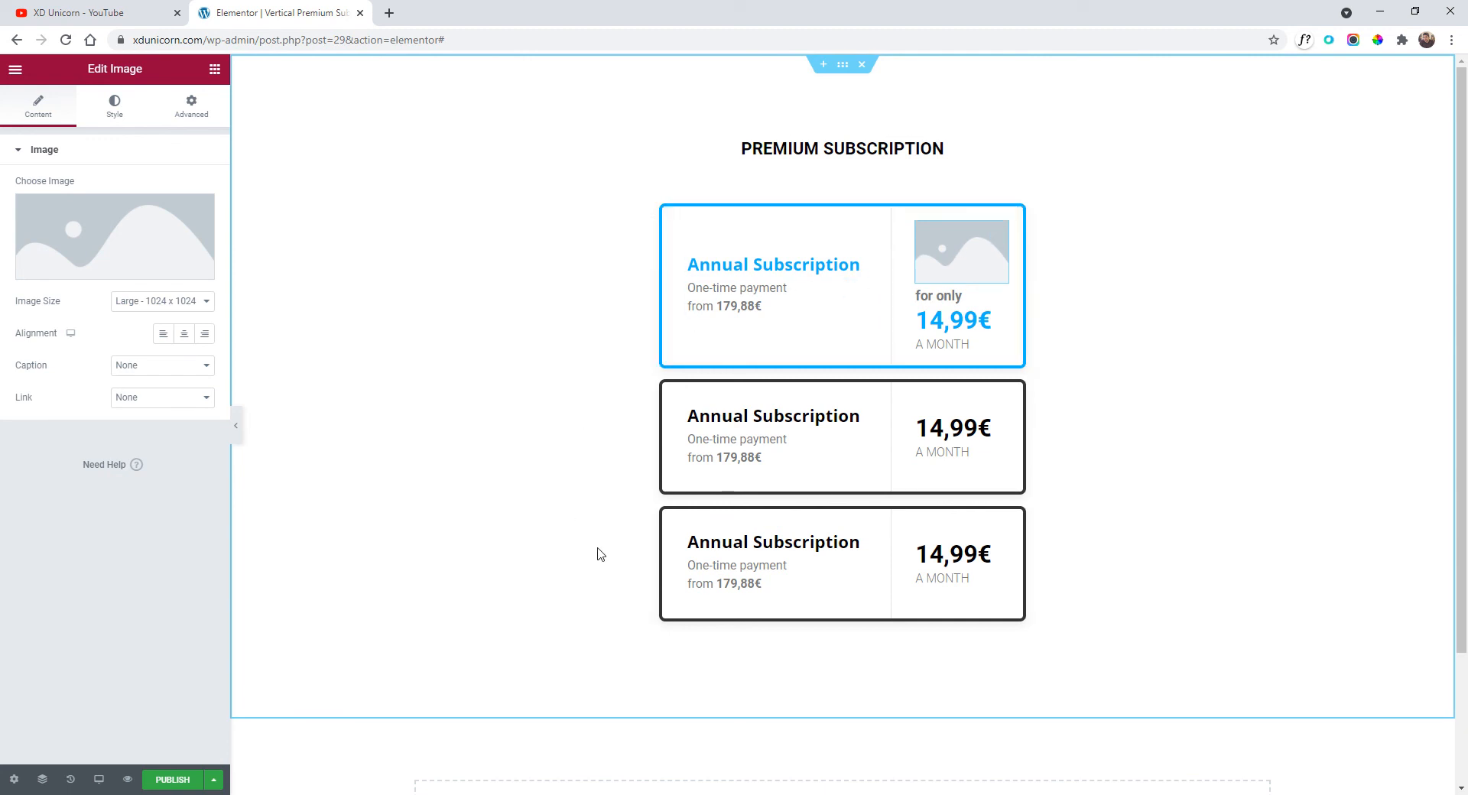
{"action": "left_click", "coordinate": [99, 237]}
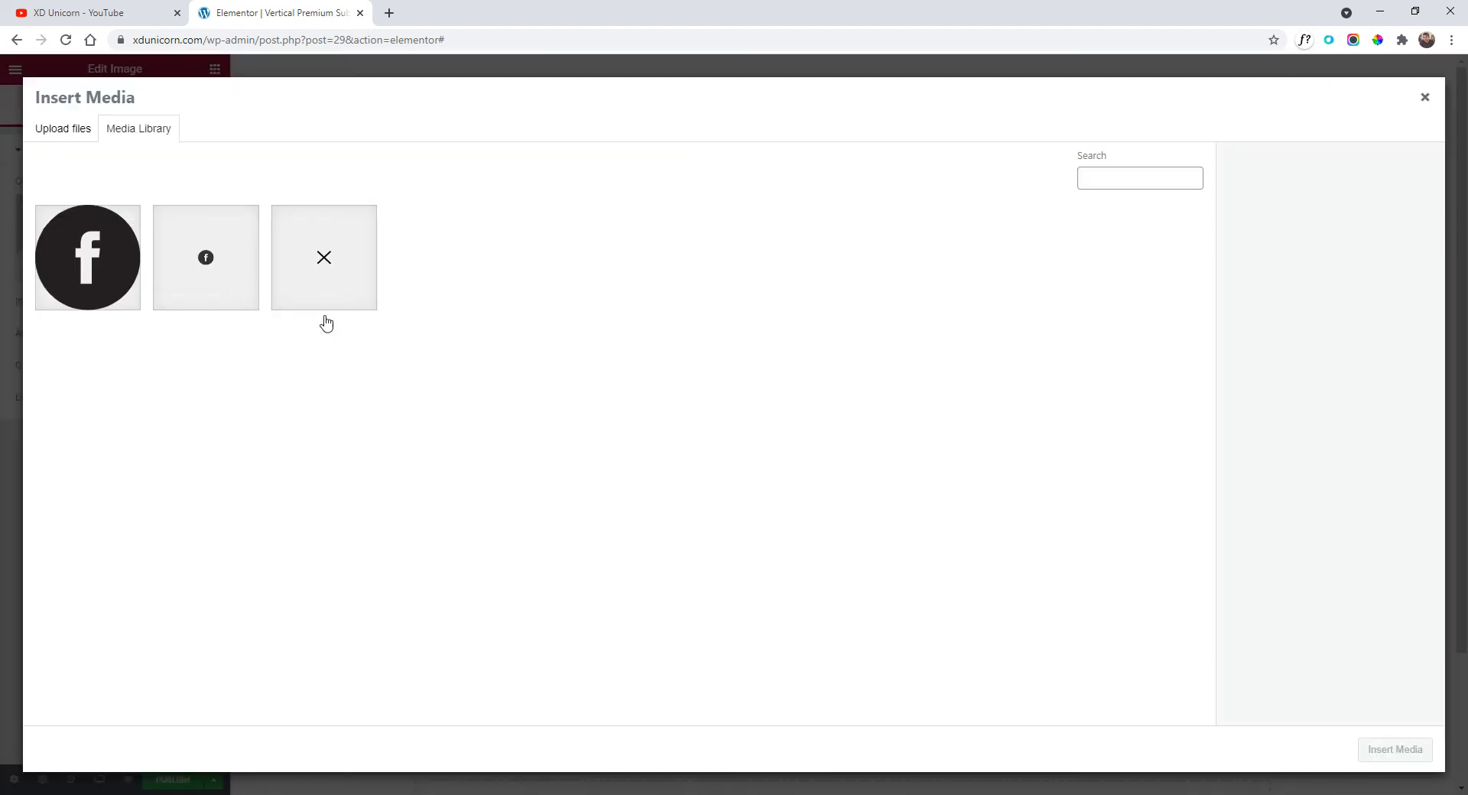
{"action": "key", "text": "alt+Tab"}
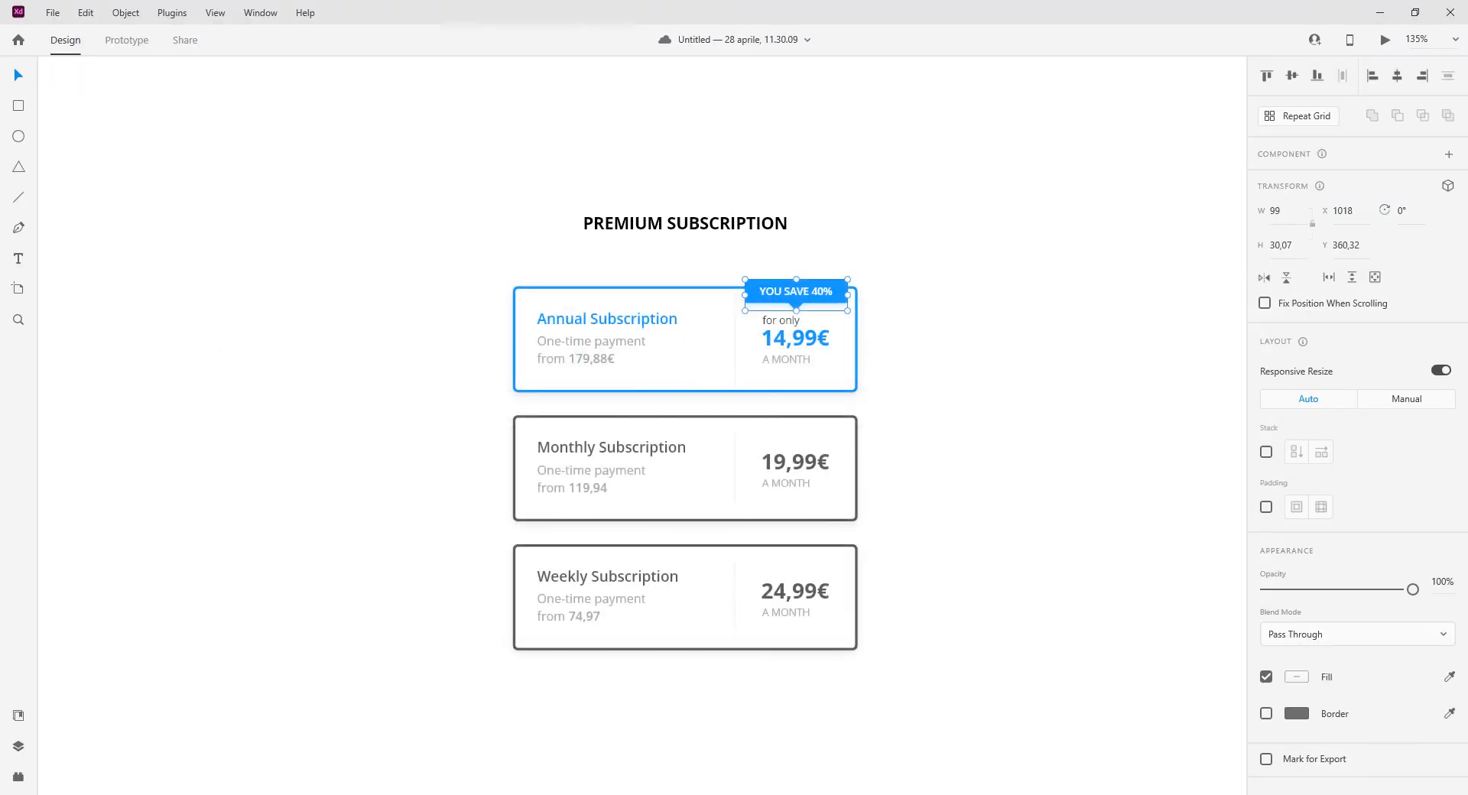
{"action": "left_click", "coordinate": [1376, 11]}
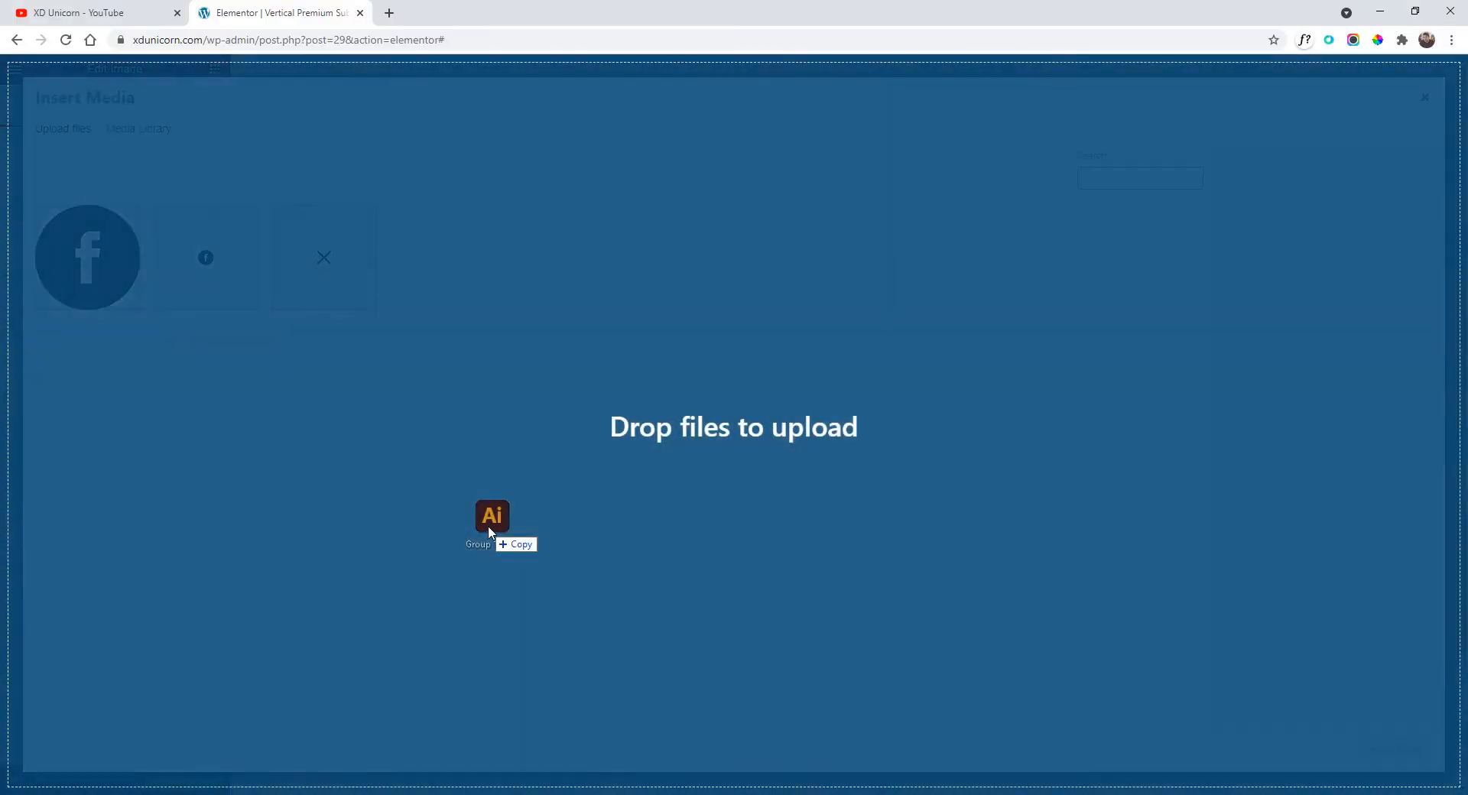
{"action": "left_click_drag", "start_coordinate": [490, 528], "coordinate": [489, 529]}
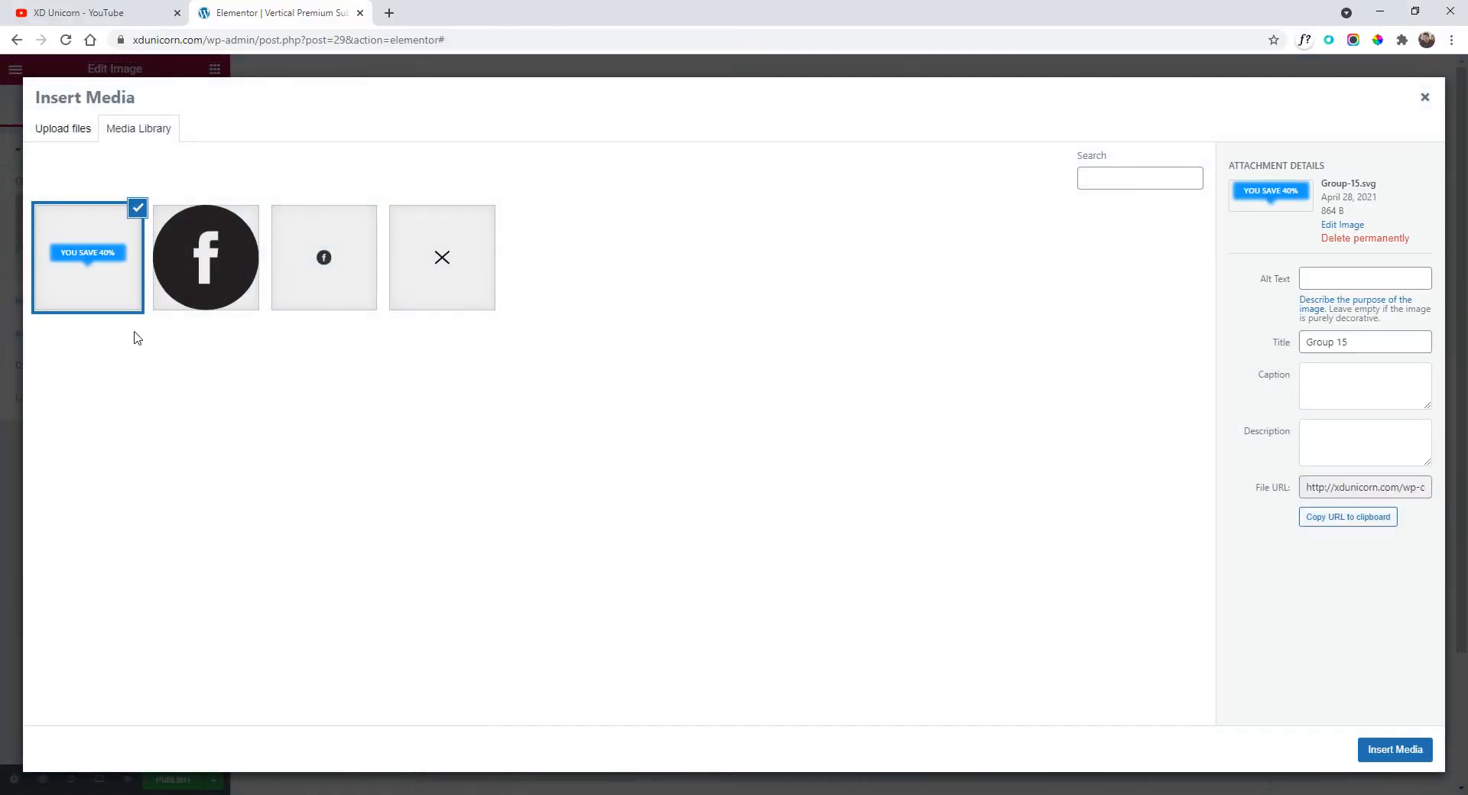
{"action": "left_click", "coordinate": [1395, 750]}
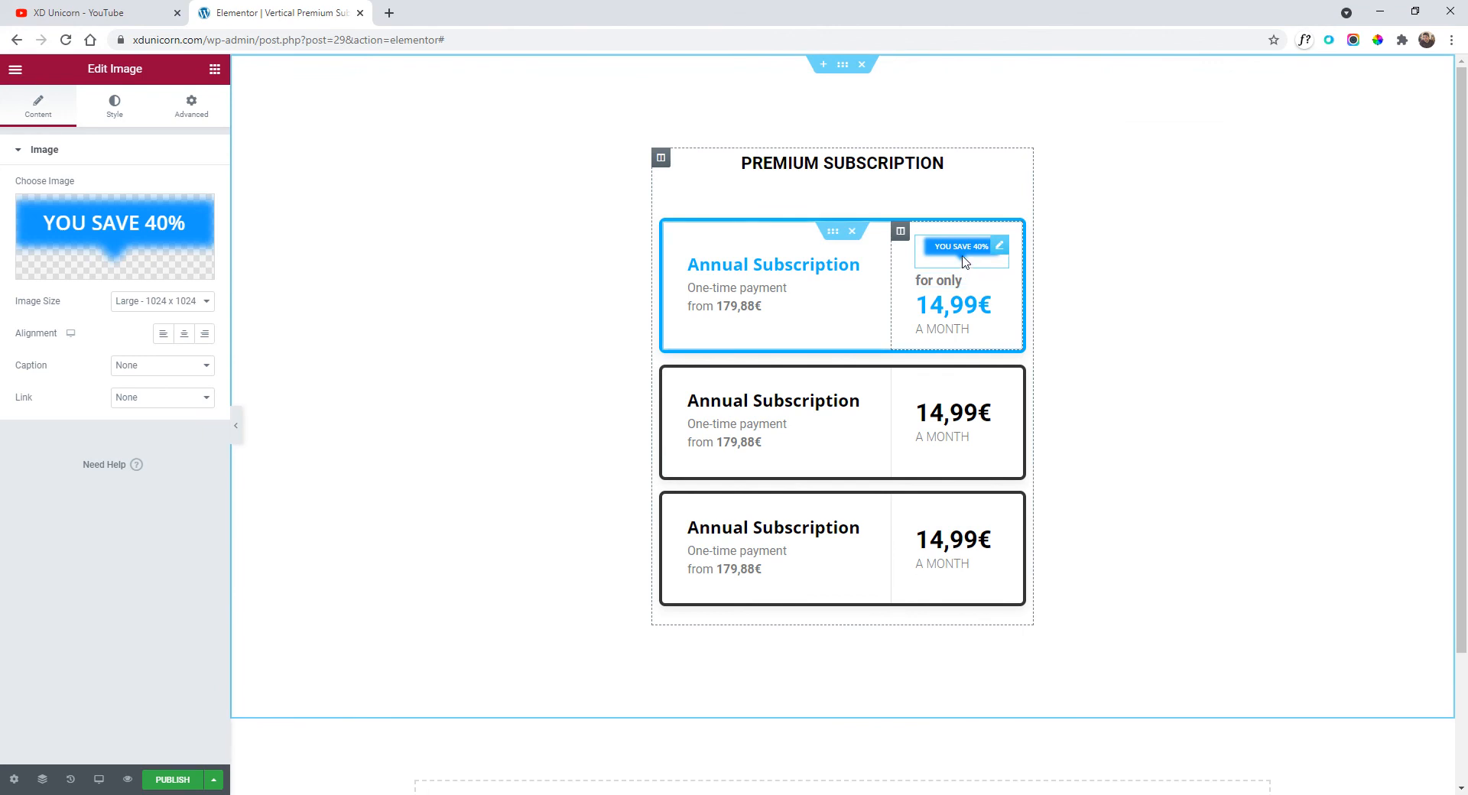
- Set the width of the YOU SAVE 40% badge image to 1000 px
{"action": "left_click", "coordinate": [116, 107]}
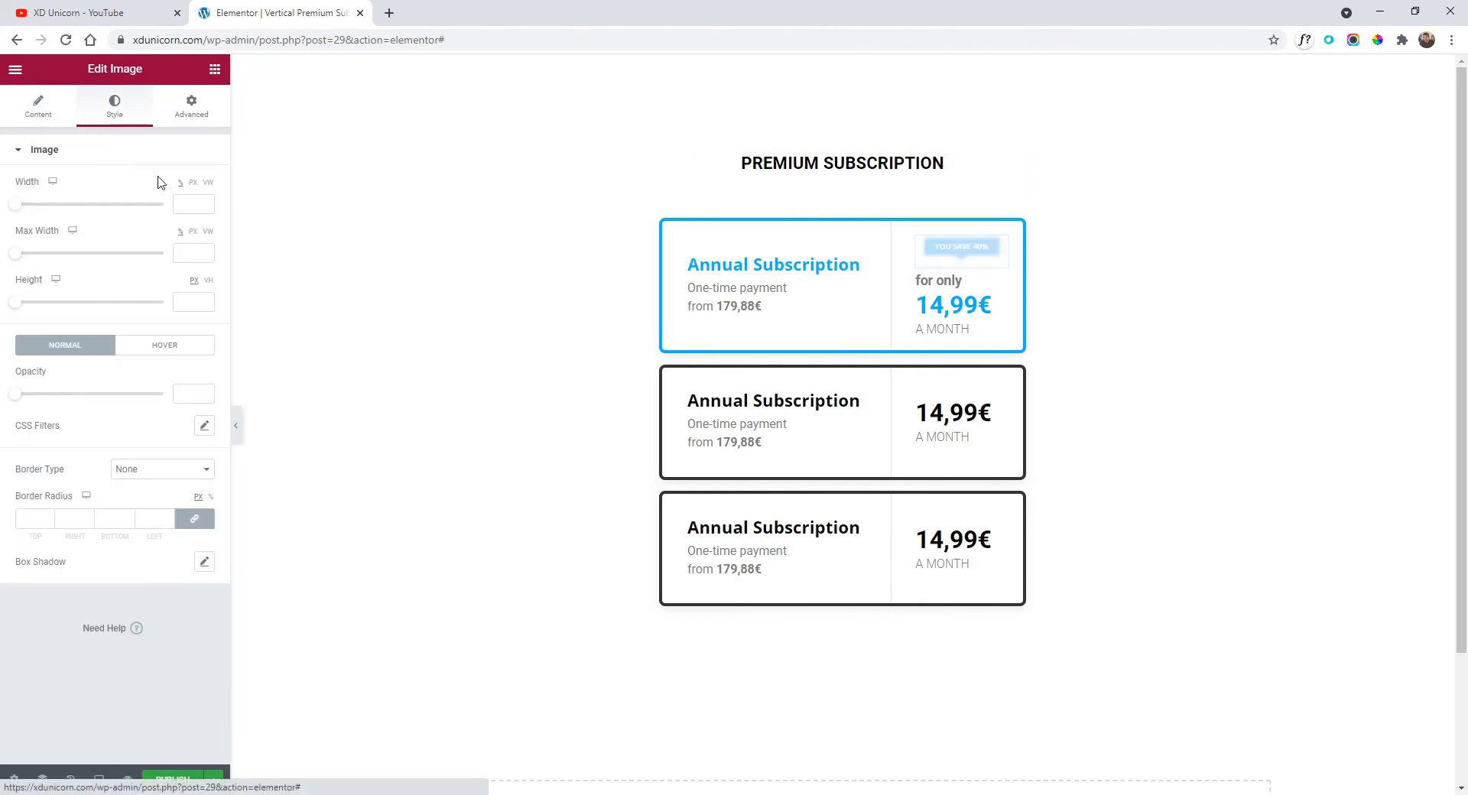
{"action": "left_click_drag", "start_coordinate": [21, 208], "coordinate": [193, 200]}
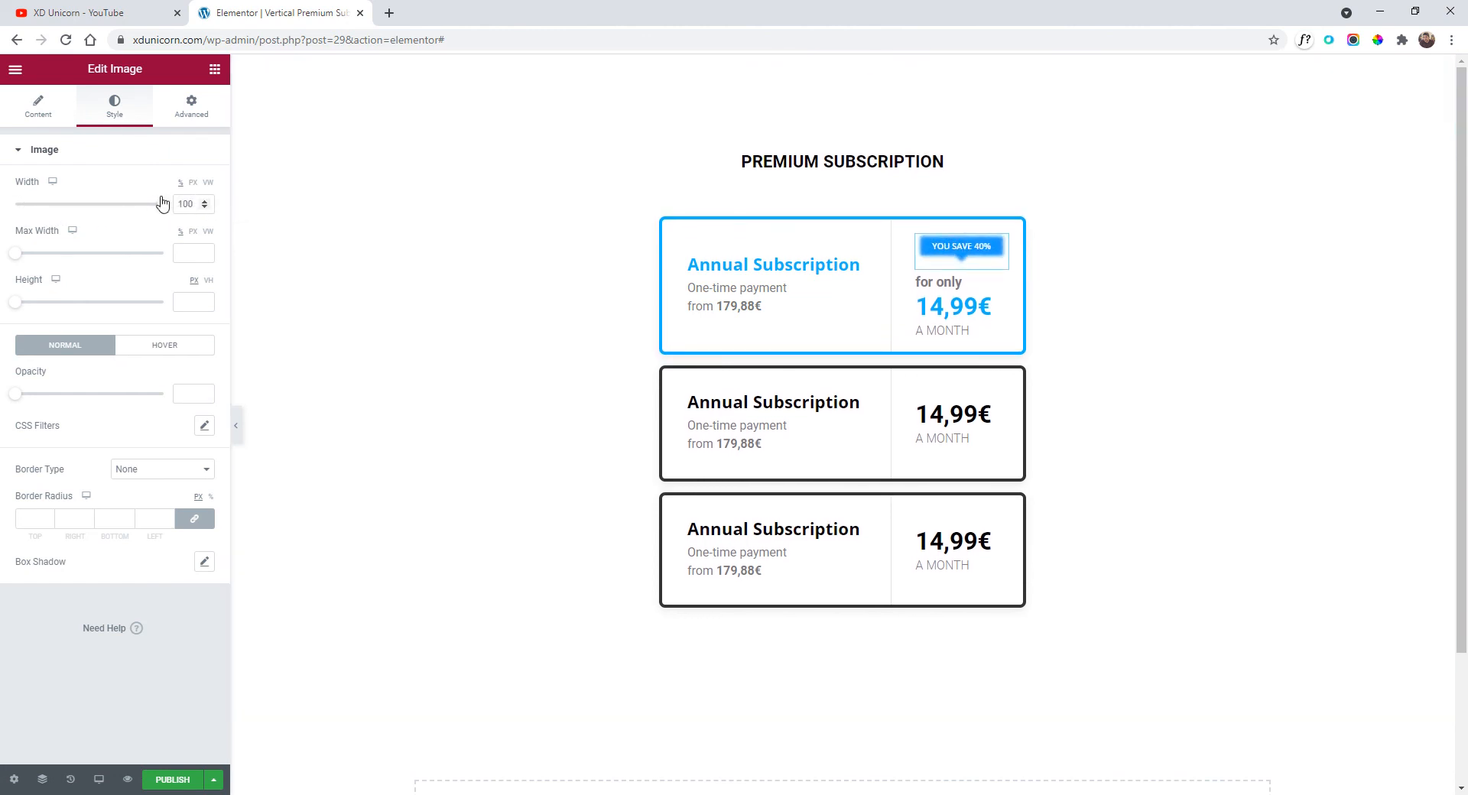
{"action": "double_click", "coordinate": [175, 205]}
{"action": "left_click", "coordinate": [193, 182]}
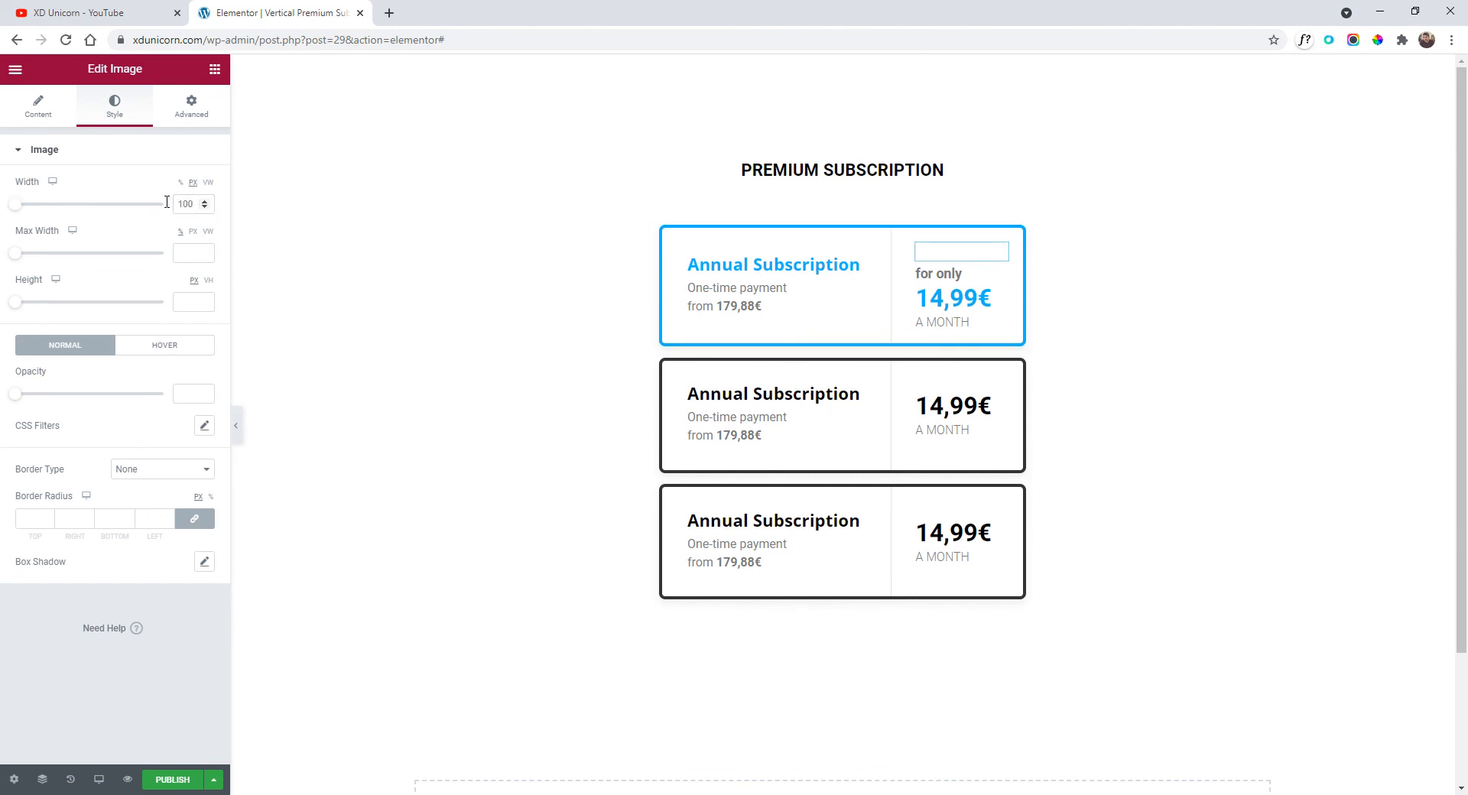
{"action": "left_click_drag", "start_coordinate": [19, 213], "coordinate": [250, 218]}
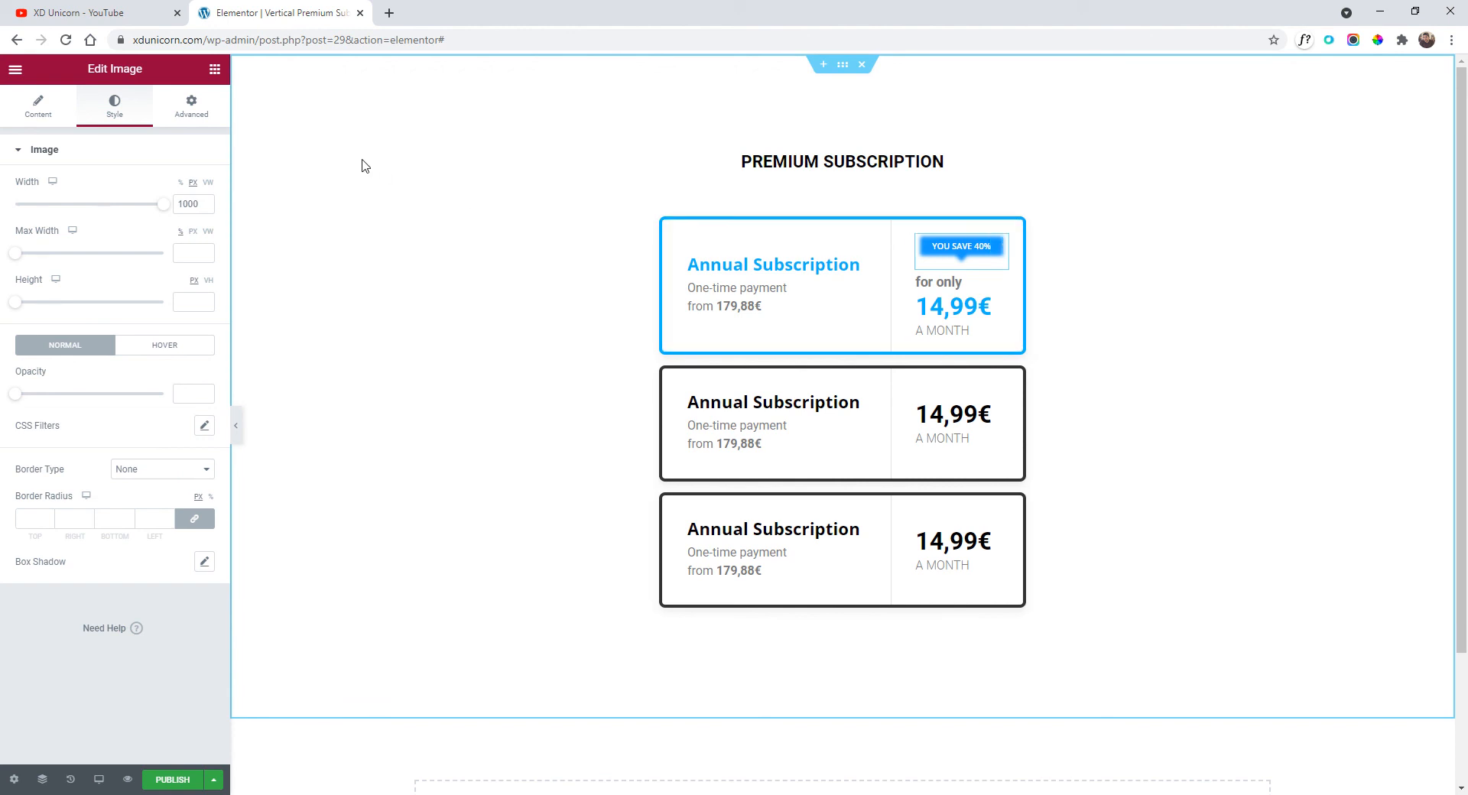
- Give the badge image Absolute positioning and move it over the first card's upper edge, at about 17 px horizontal and -17 px vertical offset
{"action": "left_click", "coordinate": [195, 111]}
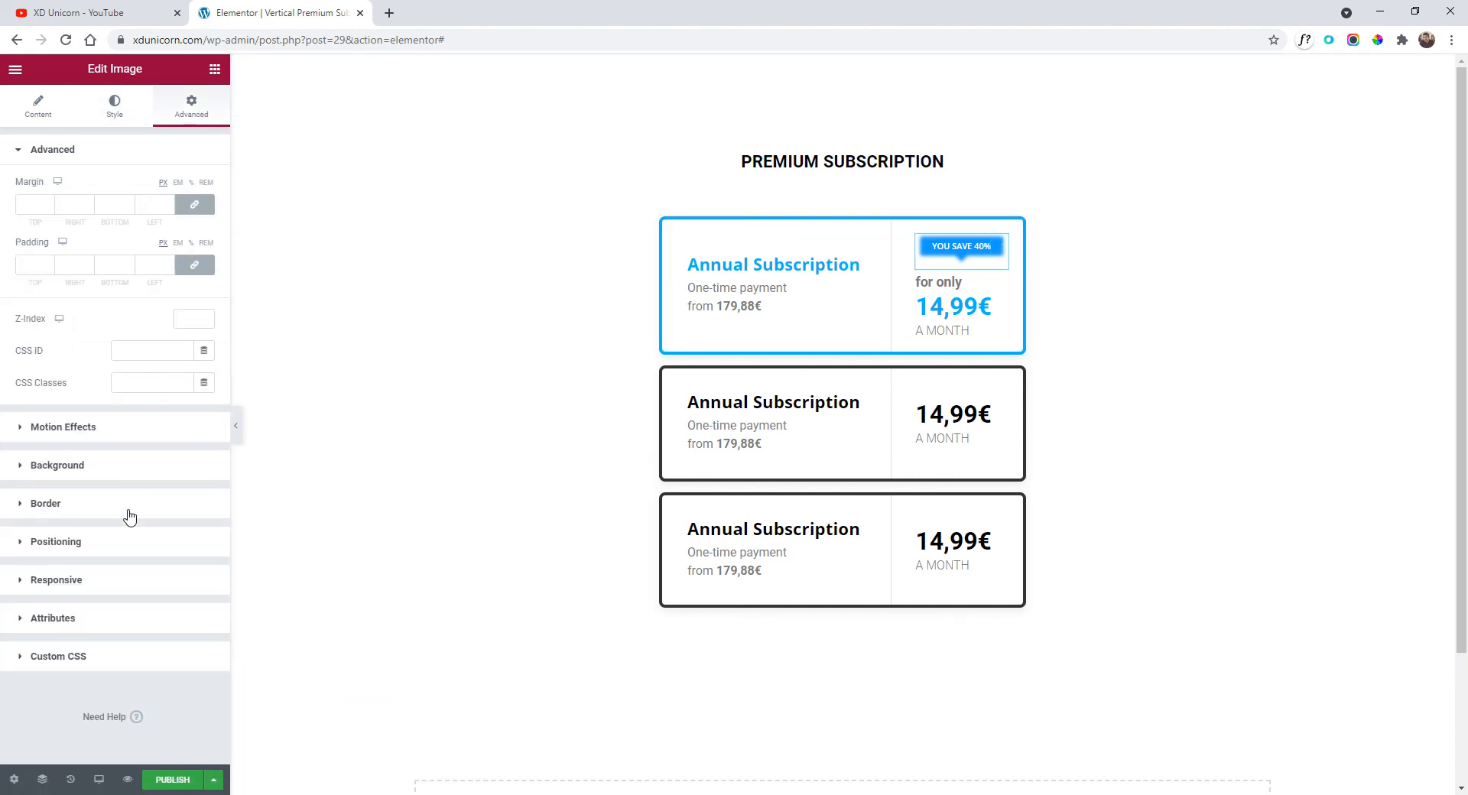
{"action": "left_click", "coordinate": [123, 545]}
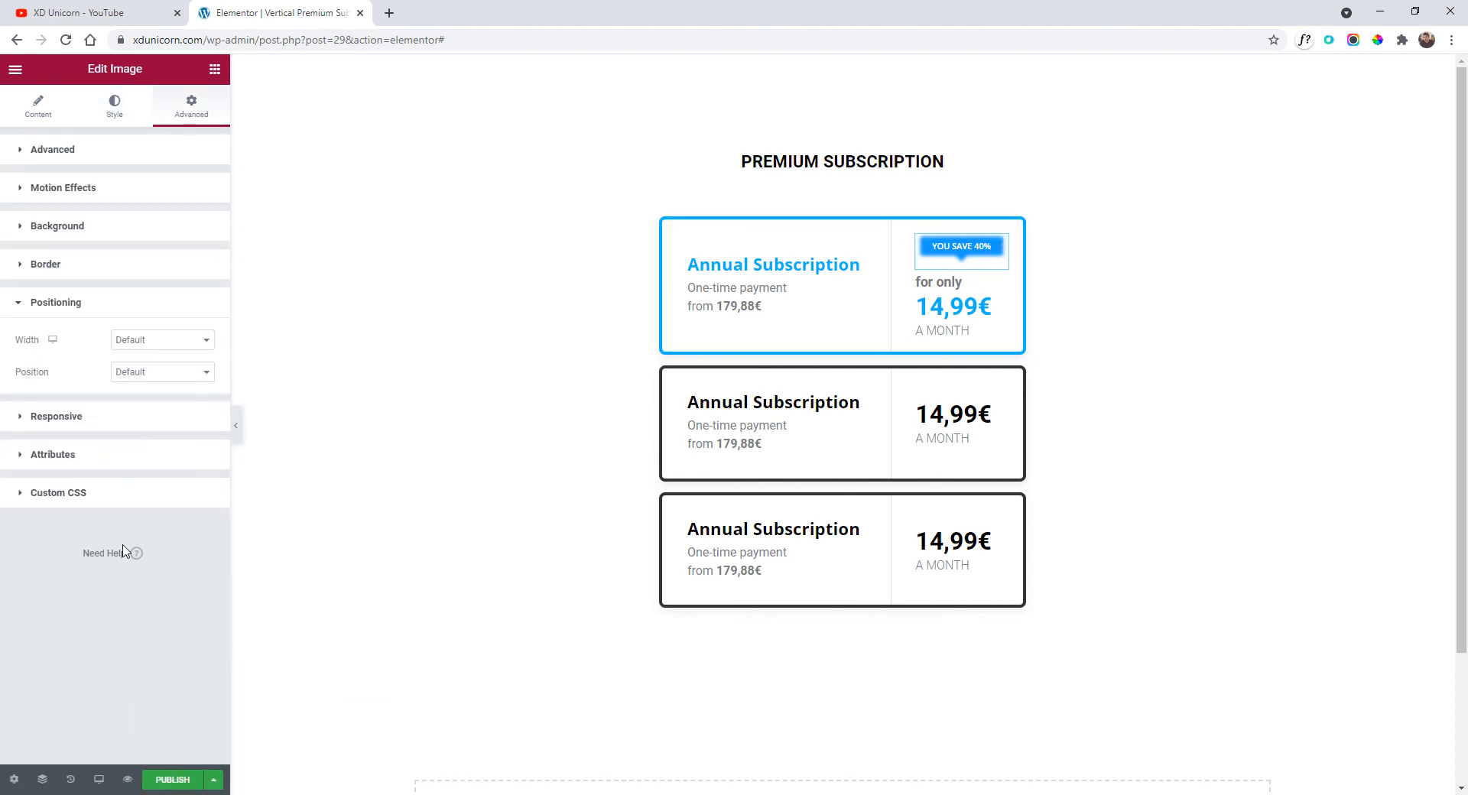
{"action": "left_click", "coordinate": [158, 376]}
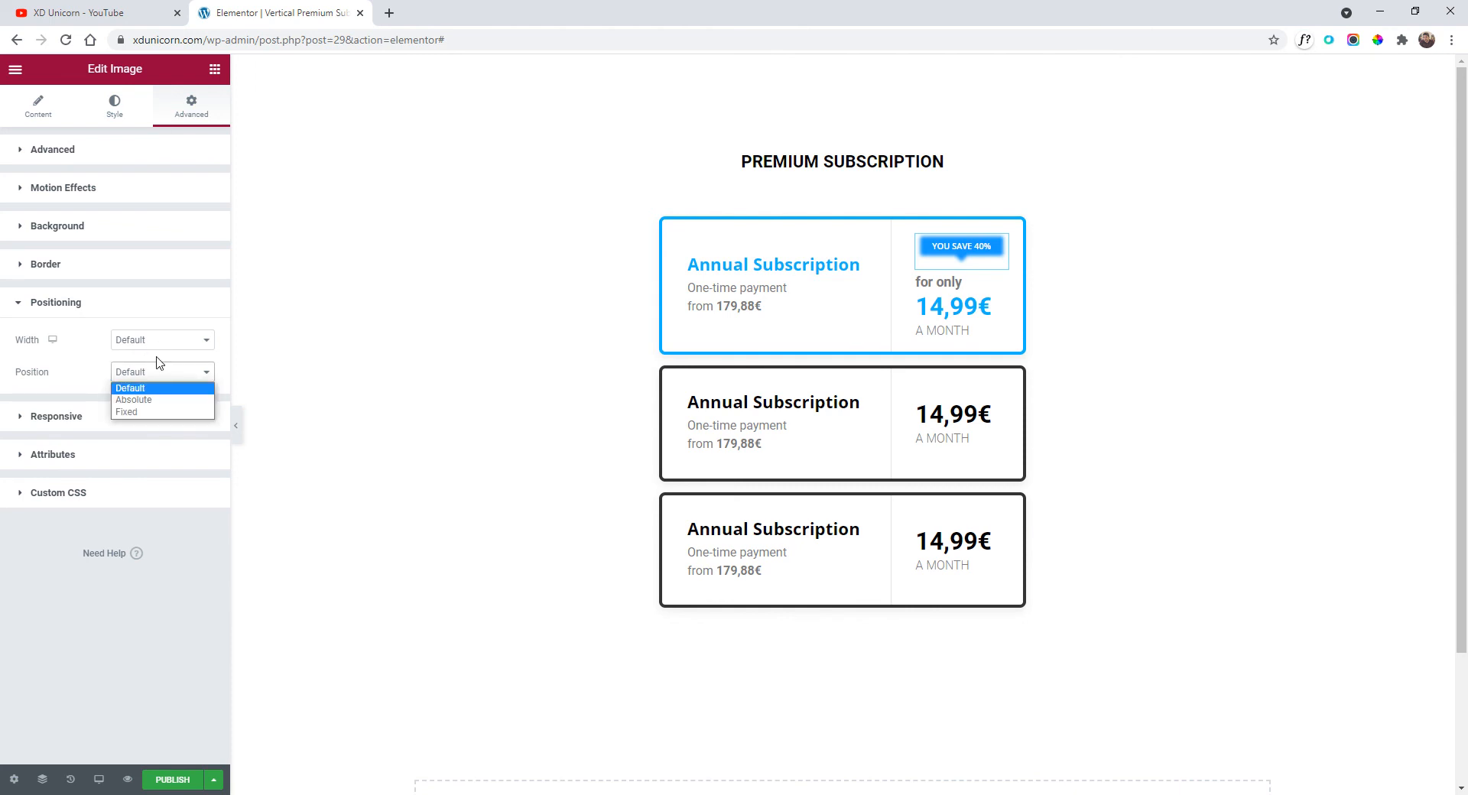
{"action": "left_click", "coordinate": [161, 400]}
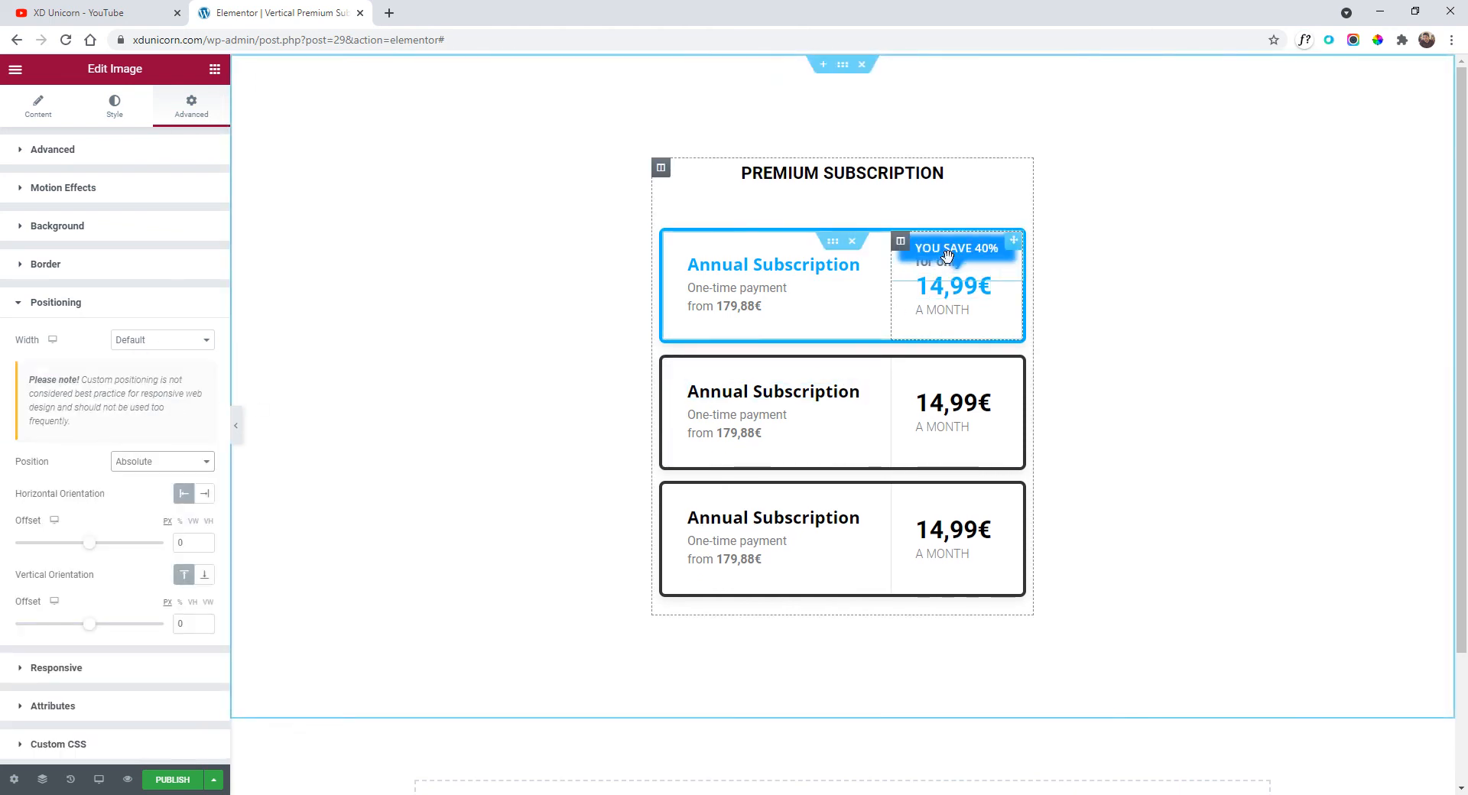
{"action": "left_click_drag", "start_coordinate": [963, 260], "coordinate": [999, 254]}
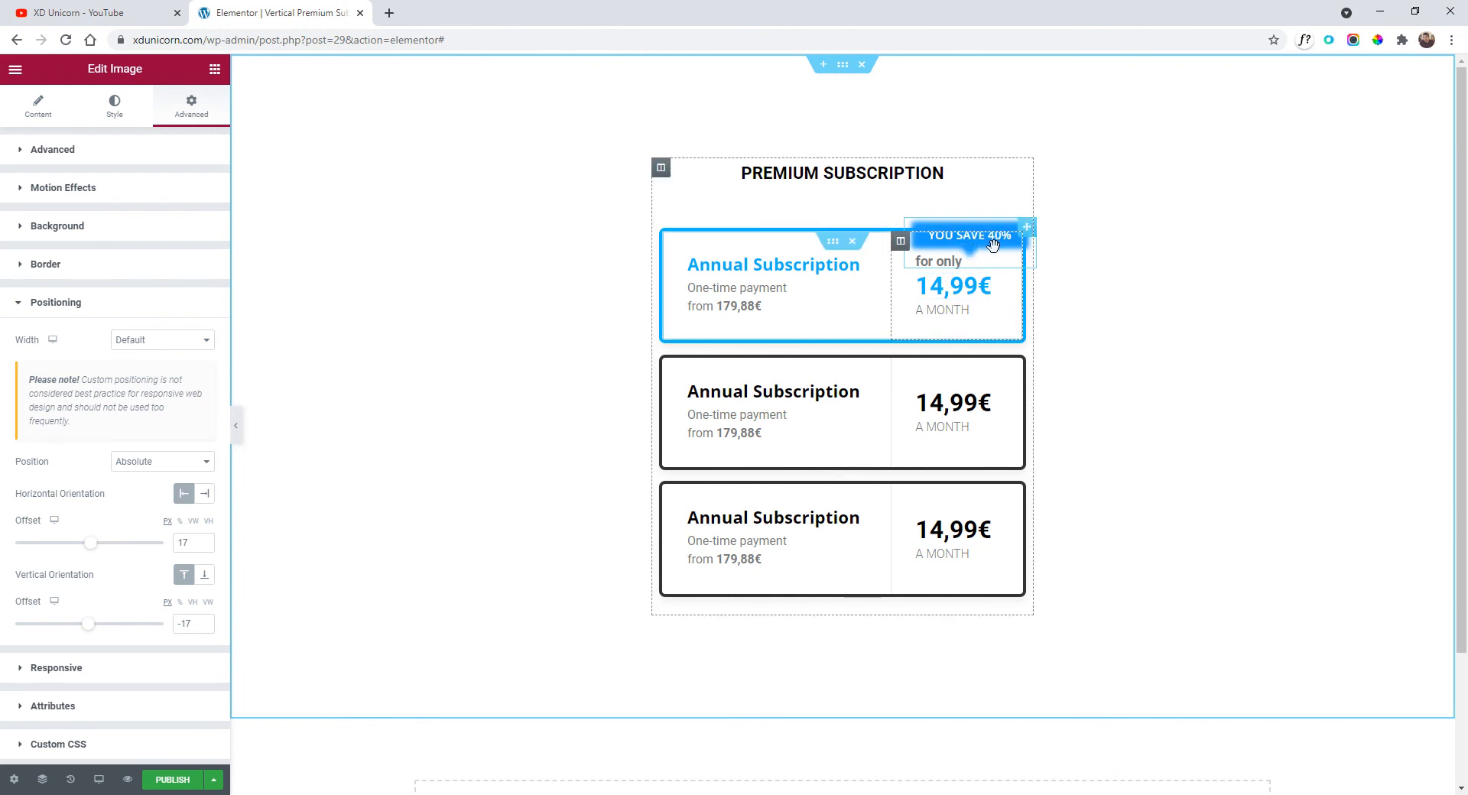
- In Adobe XD, turn off the shadow on the blue rectangle of the first card's YOU SAVE 40% badge
{"action": "left_click_drag", "start_coordinate": [1004, 248], "coordinate": [1004, 248]}
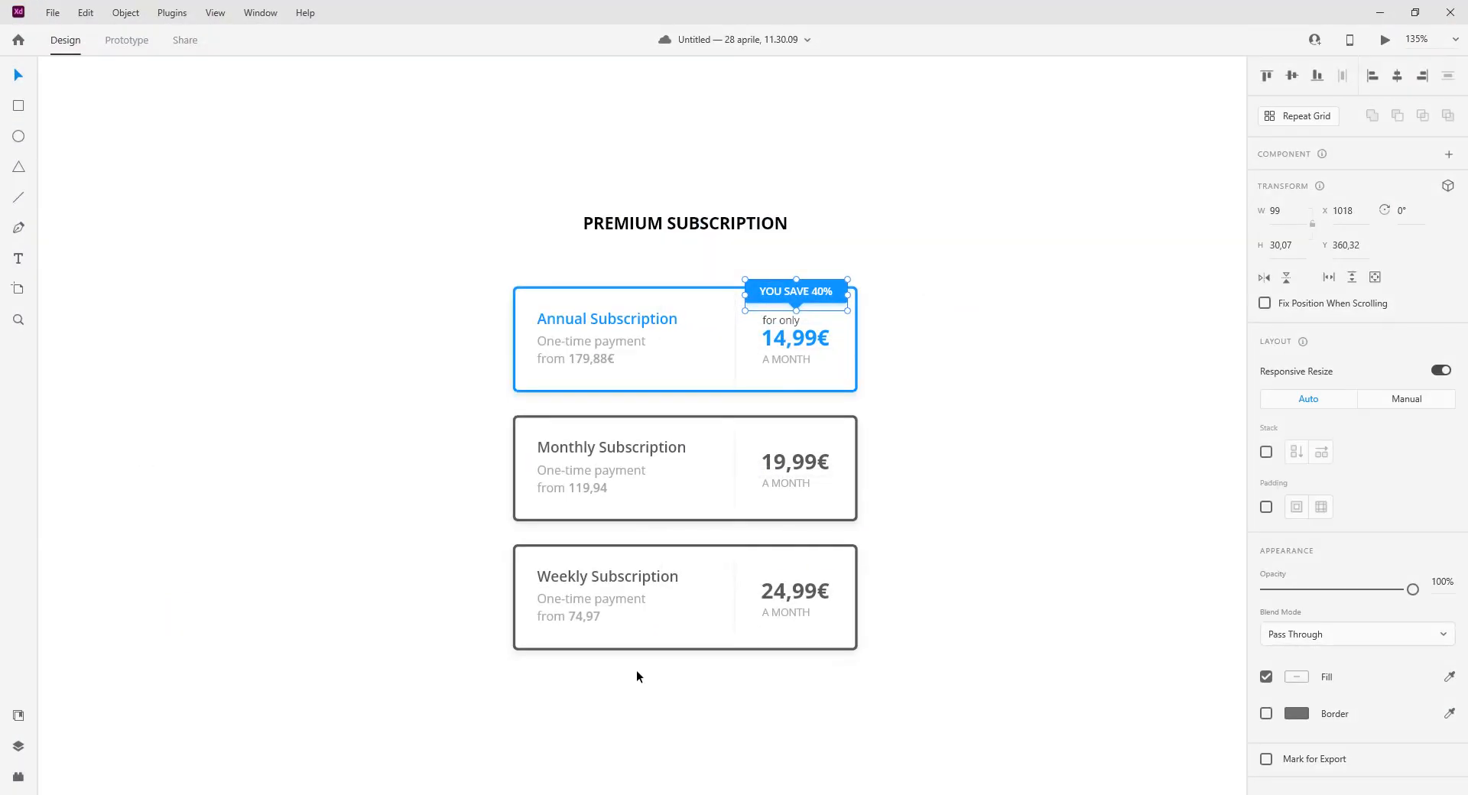
{"action": "left_click", "coordinate": [908, 370]}
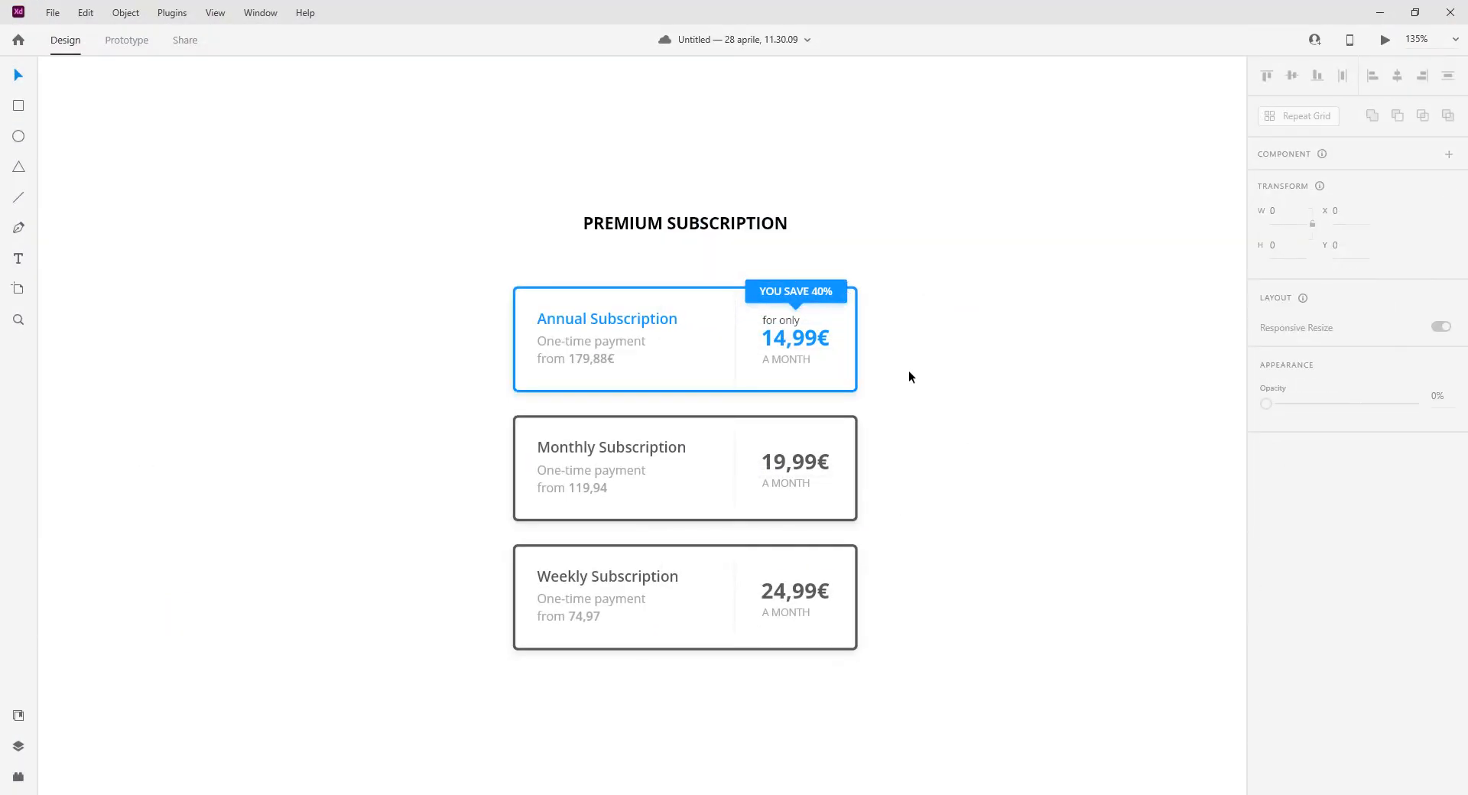
{"action": "scroll", "coordinate": [805, 312], "scroll_direction": "up", "scroll_amount": 3}
{"action": "scroll", "coordinate": [879, 486], "scroll_direction": "up", "scroll_amount": 6}
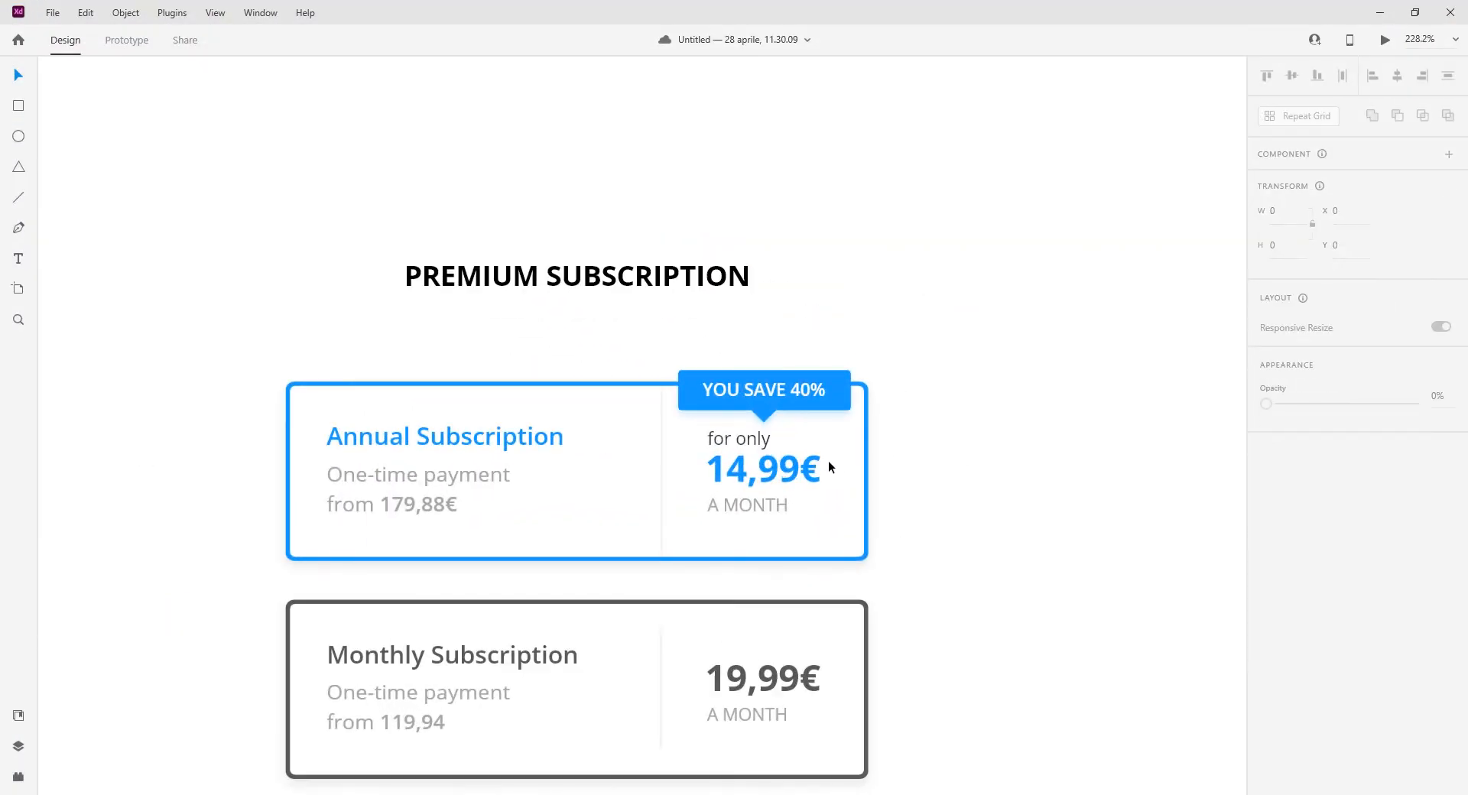
{"action": "left_click", "coordinate": [893, 375]}
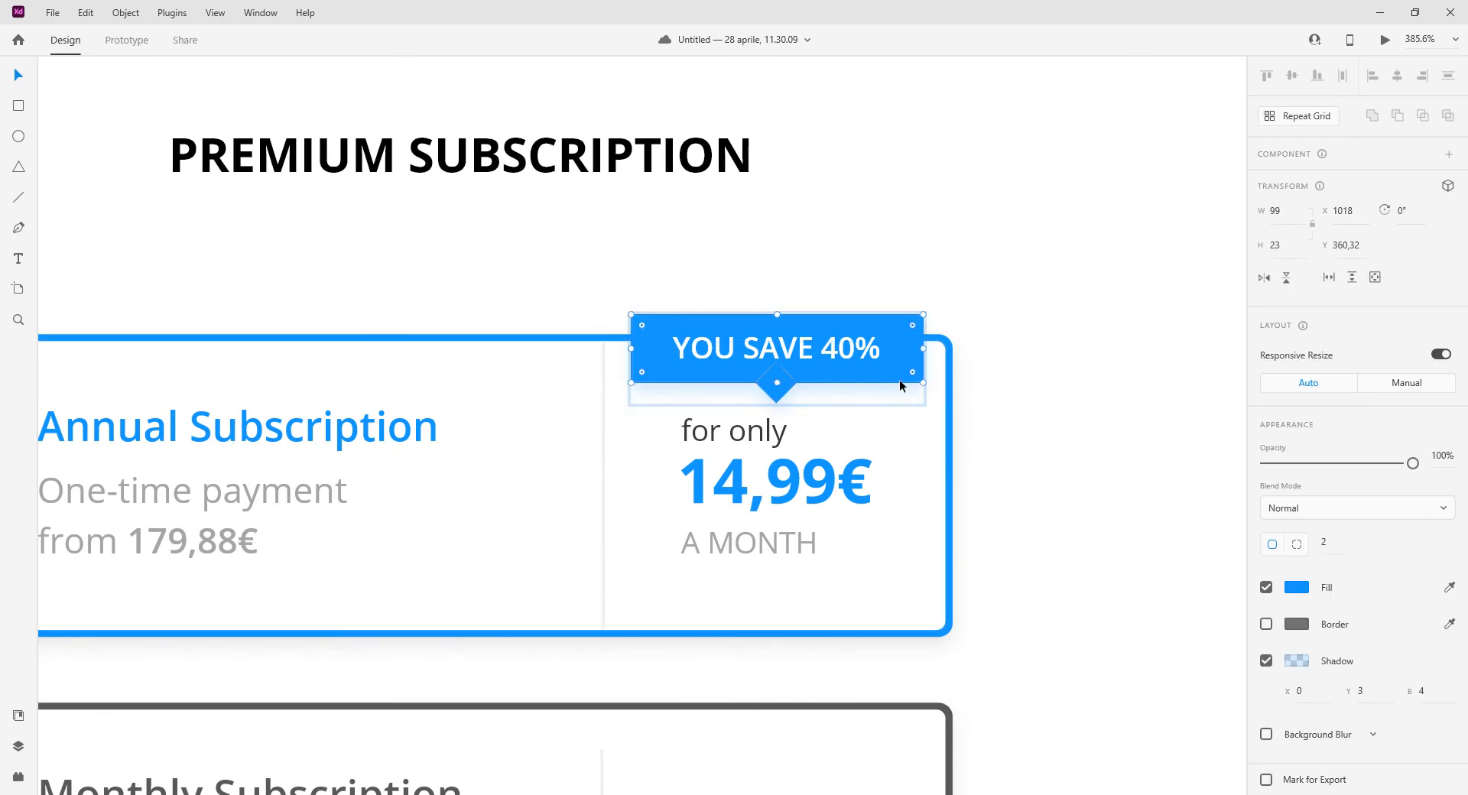
{"action": "left_click", "coordinate": [1265, 662]}
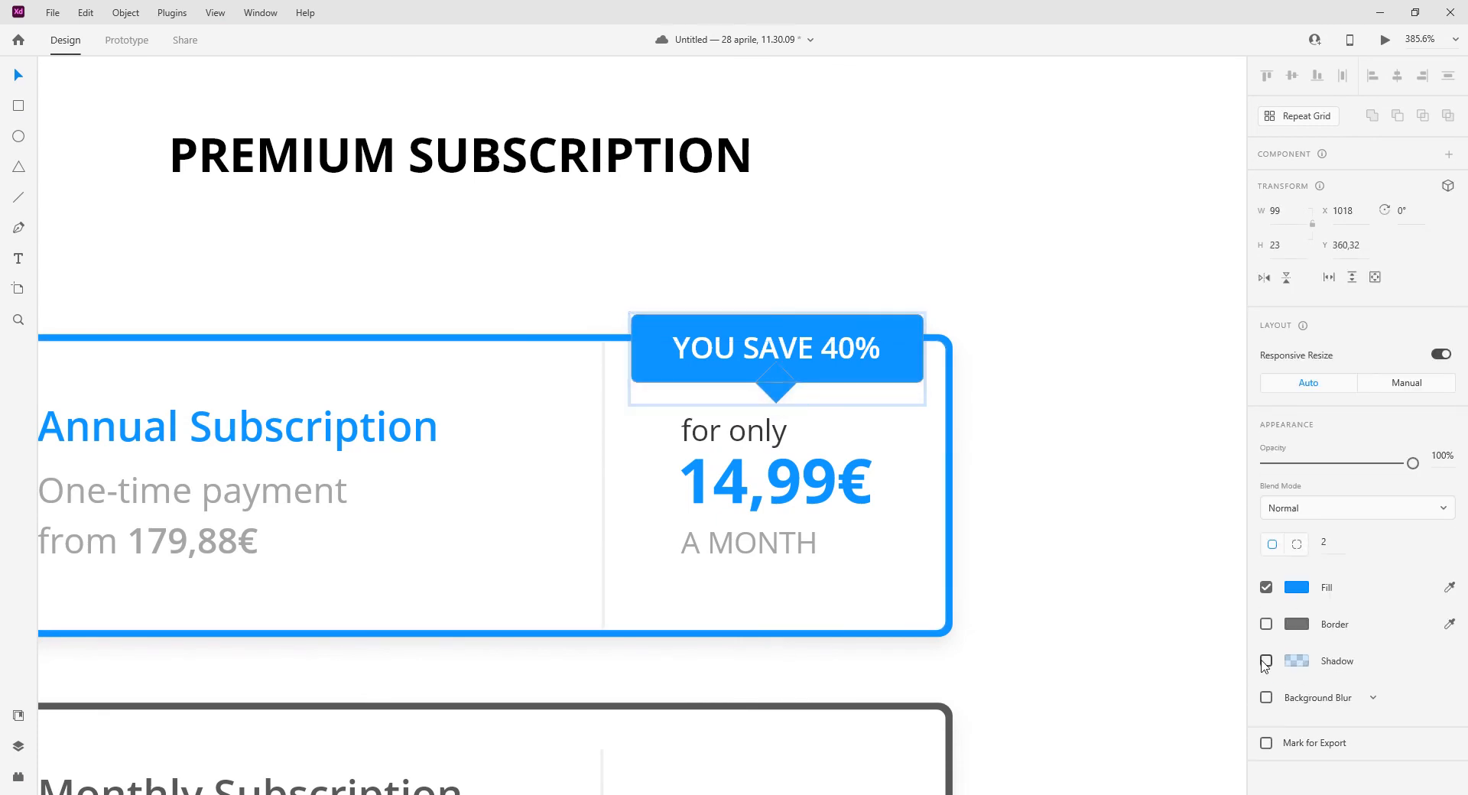
- Export the whole shadowless YOU SAVE 40% badge group as an SVG to the Desktop
{"action": "left_click", "coordinate": [818, 377]}
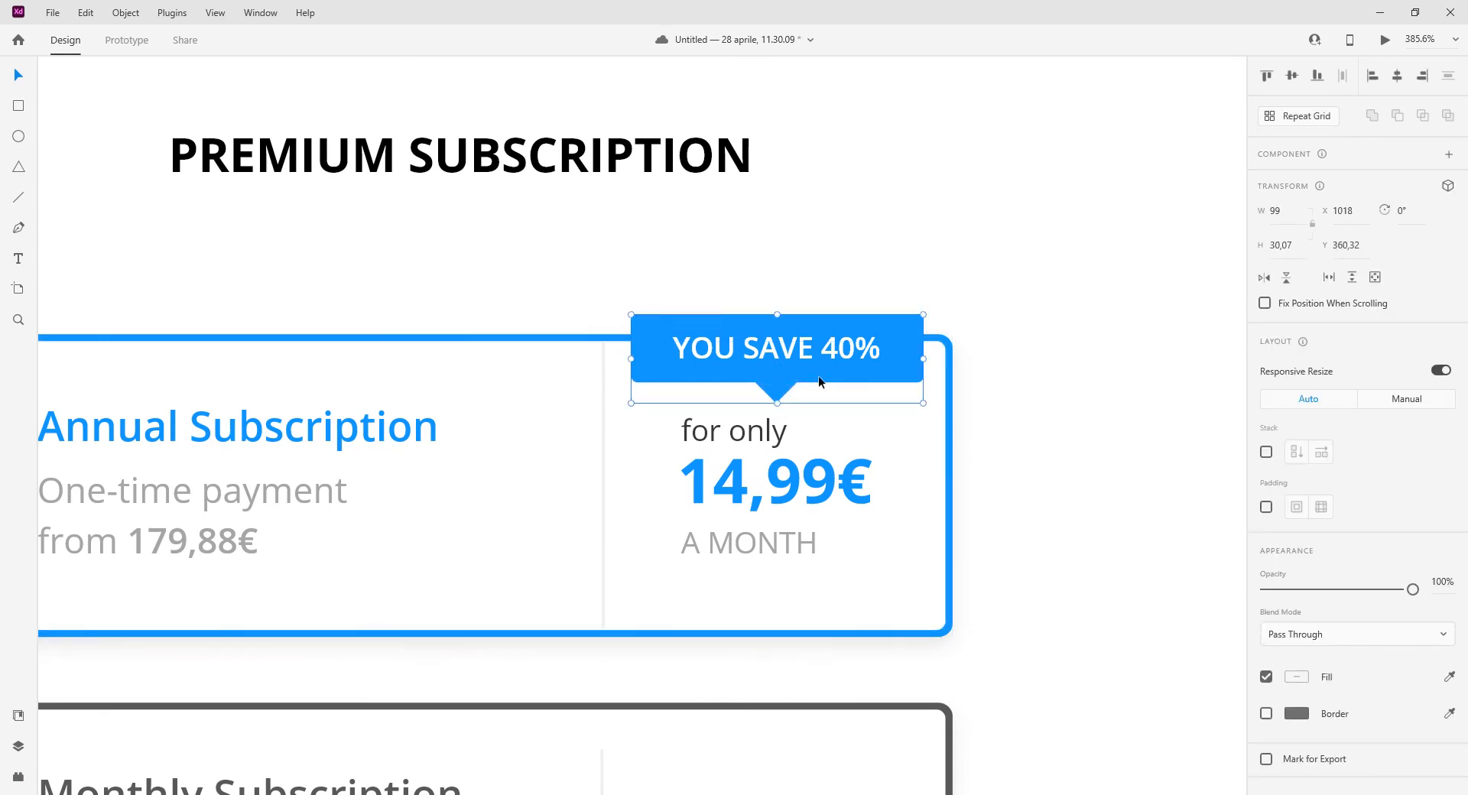
{"action": "key", "text": "ctrl+e"}
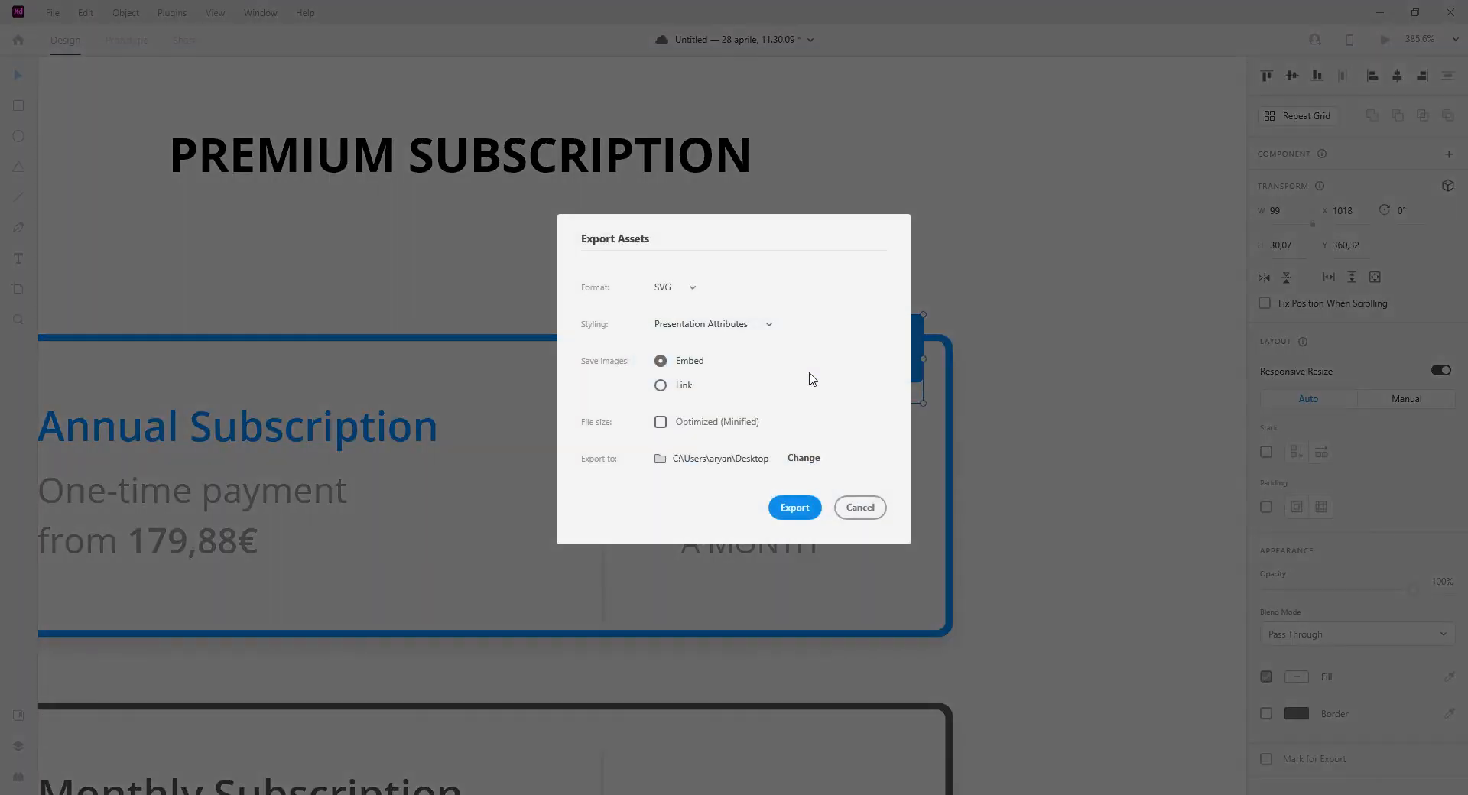
{"action": "left_click", "coordinate": [793, 508]}
{"action": "left_click", "coordinate": [795, 439]}
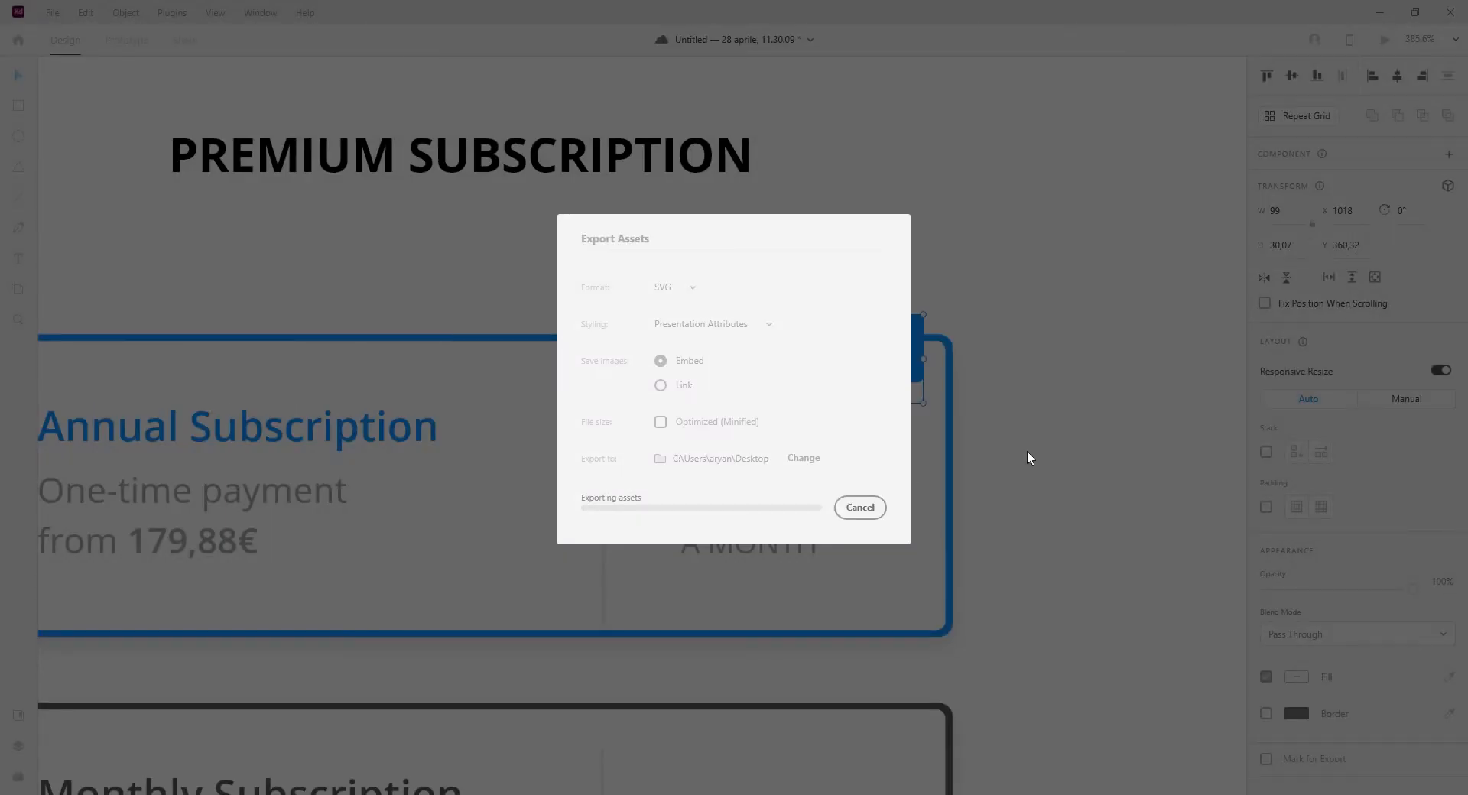
{"action": "left_click", "coordinate": [1155, 240]}
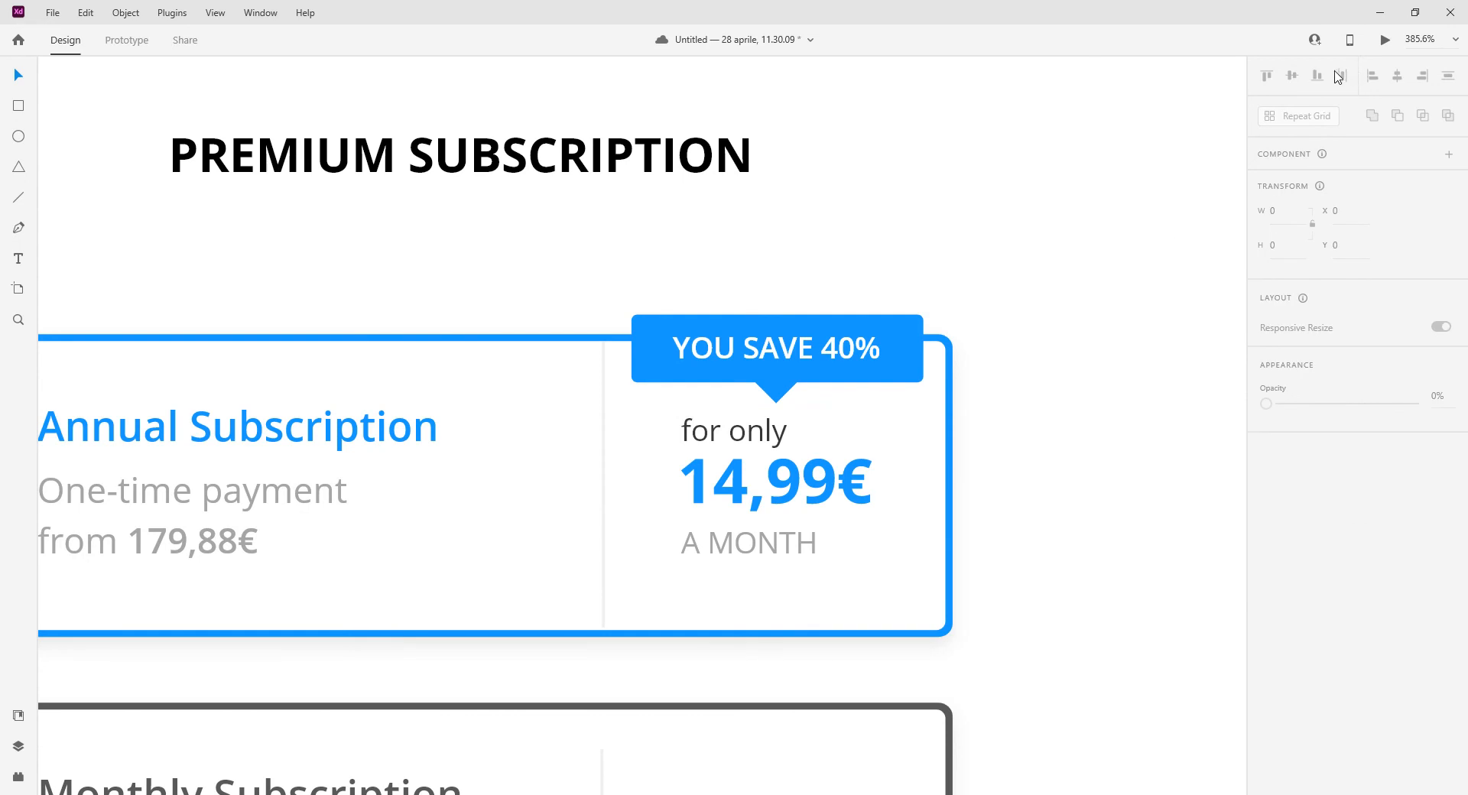
- In Elementor, replace the first card's badge image by uploading and inserting the newly exported shadowless Group 15 SVG
{"action": "left_click", "coordinate": [535, 794]}
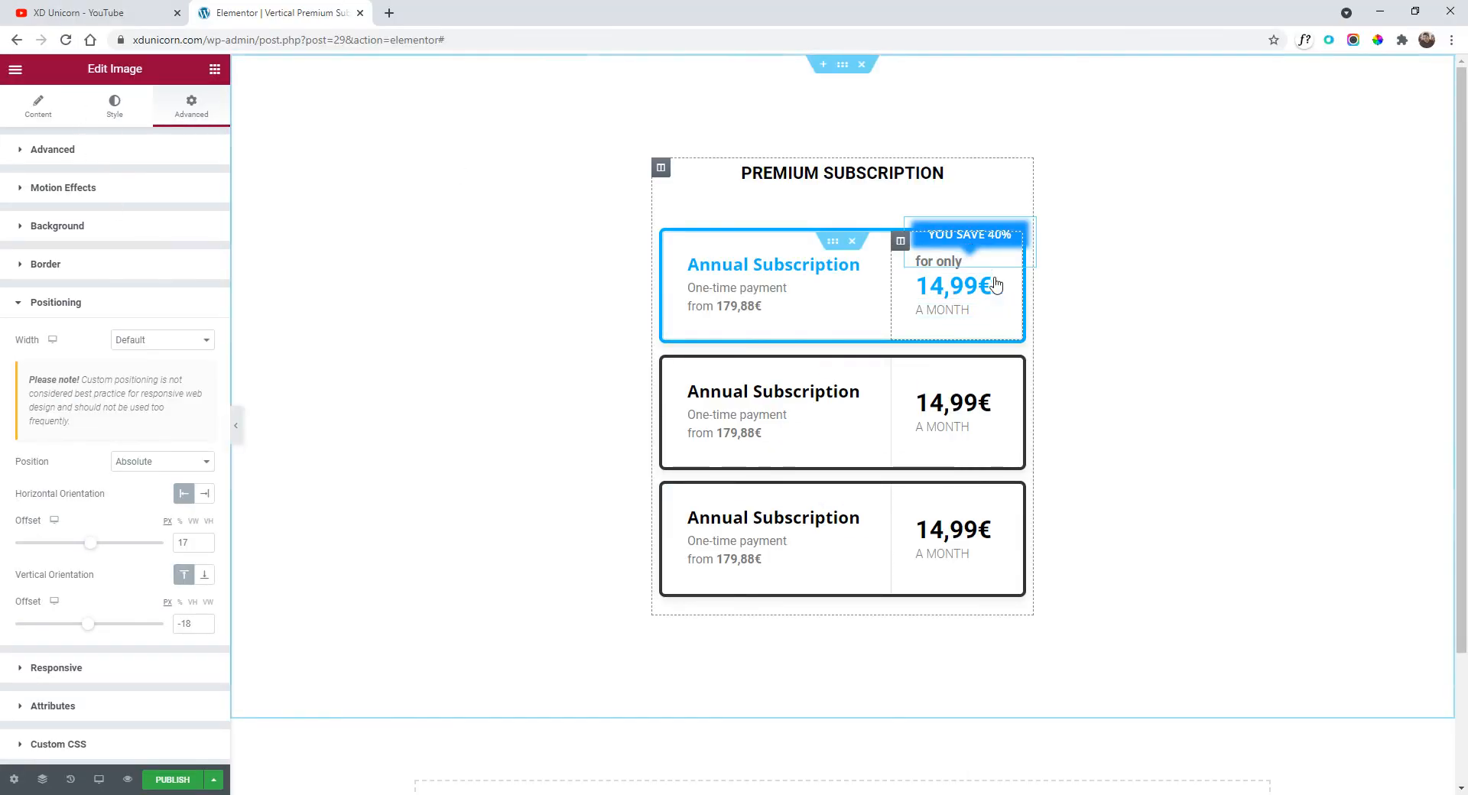
{"action": "left_click_drag", "start_coordinate": [983, 234], "coordinate": [990, 241]}
{"action": "left_click", "coordinate": [39, 107]}
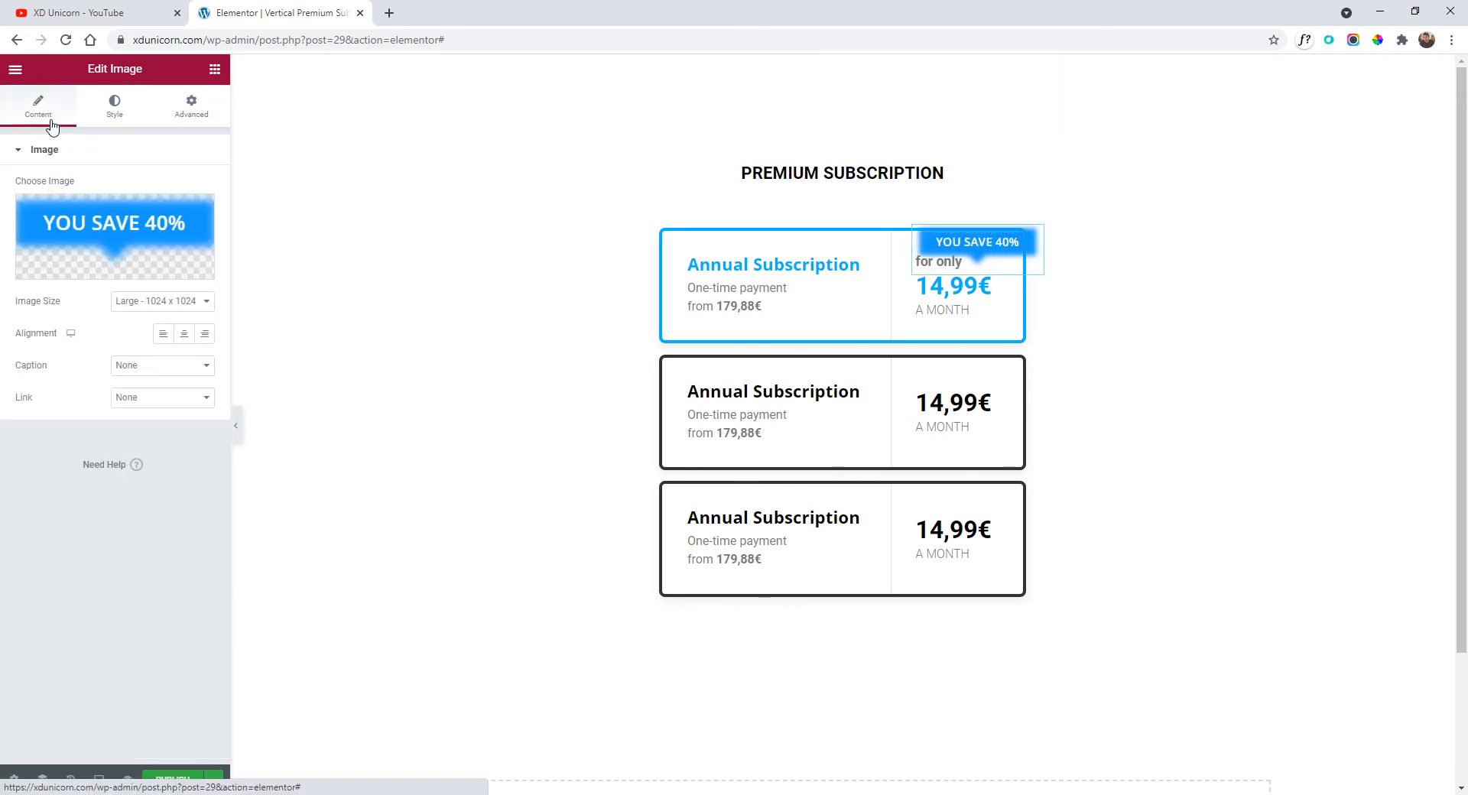
{"action": "left_click", "coordinate": [115, 230]}
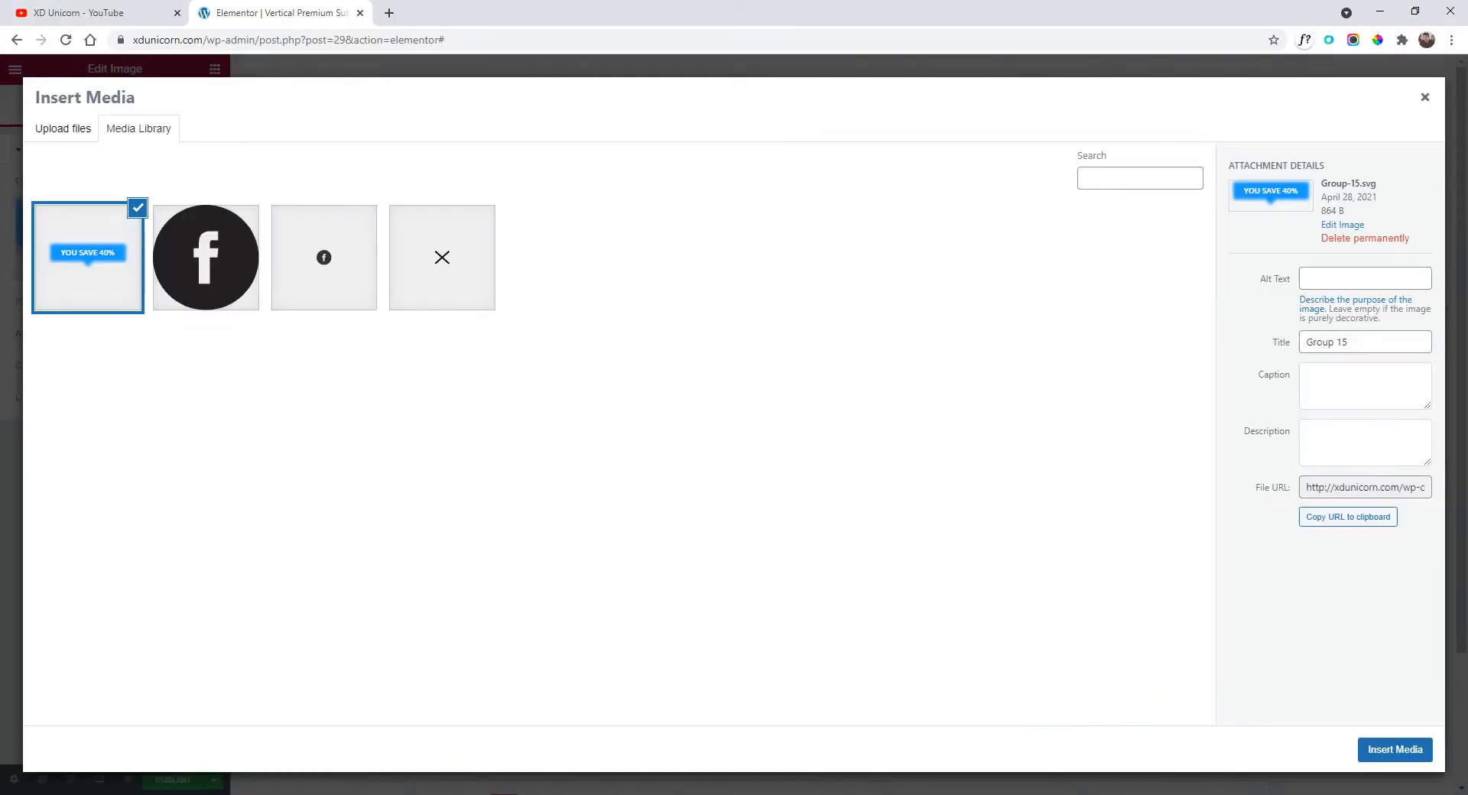
{"action": "left_click_drag", "start_coordinate": [515, 792], "coordinate": [515, 589]}
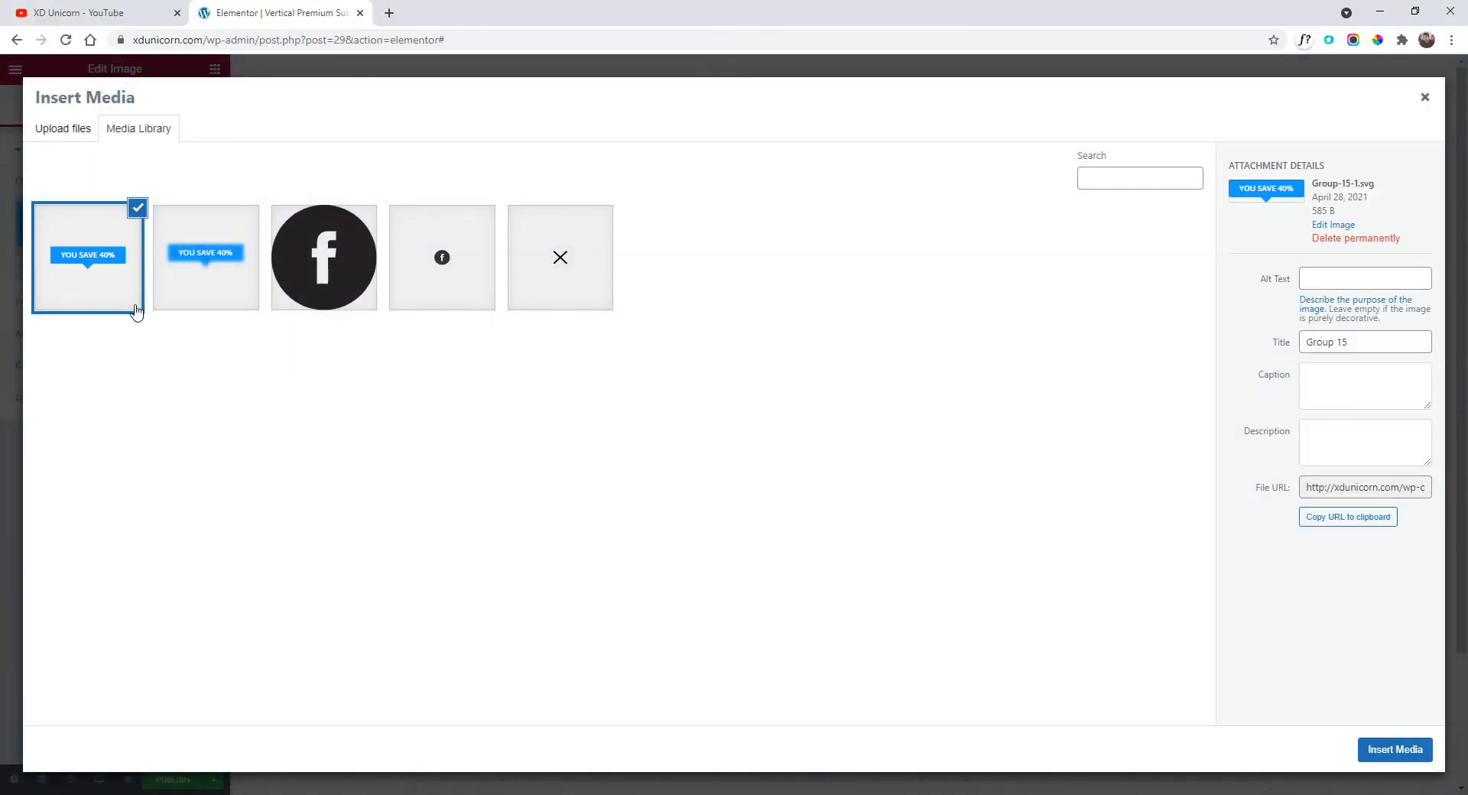
{"action": "left_click", "coordinate": [1411, 751]}
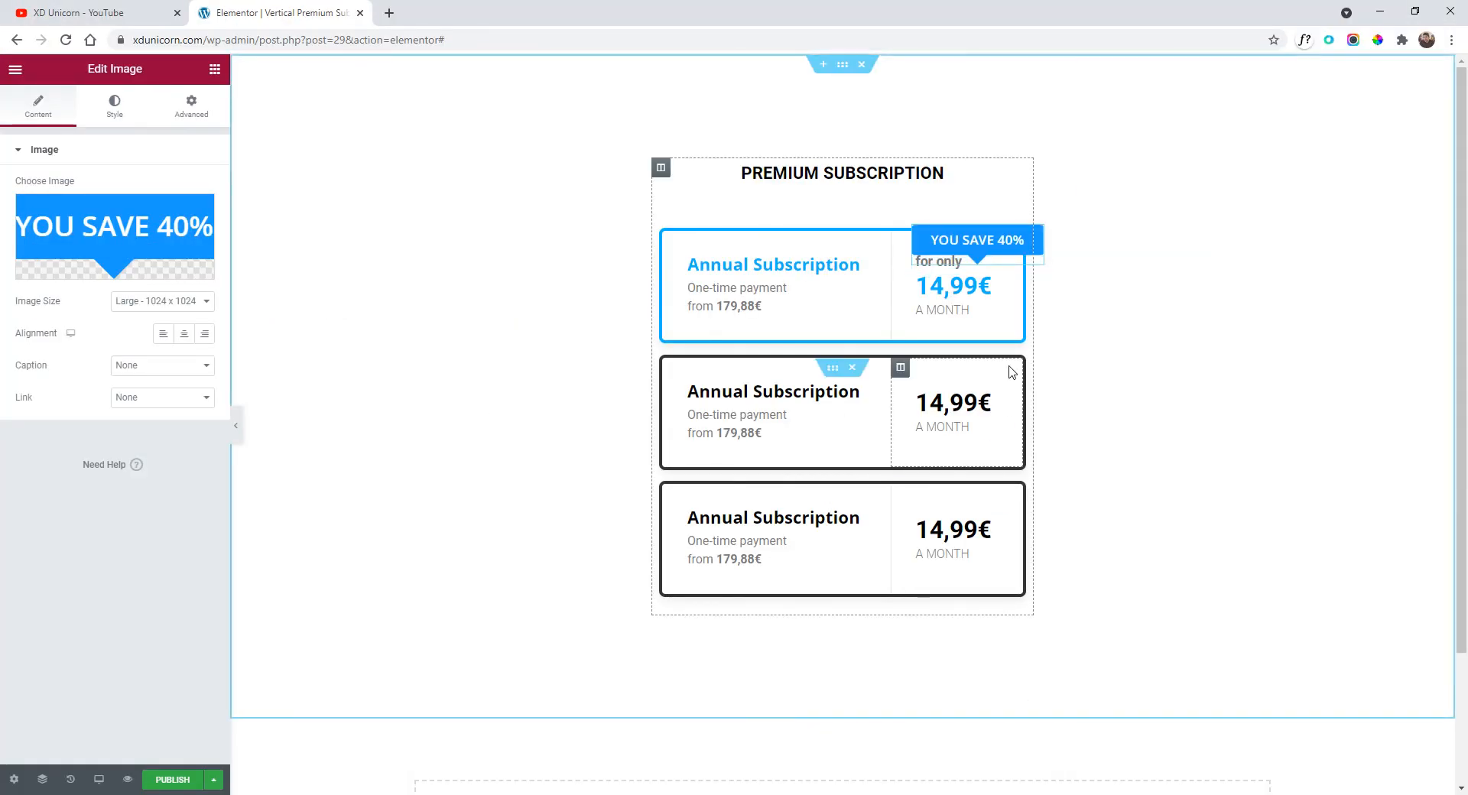
- Set the badge image width to 141 px and reposition it over the first card's upper edge, above "for only"
{"action": "left_click_drag", "start_coordinate": [993, 249], "coordinate": [986, 251]}
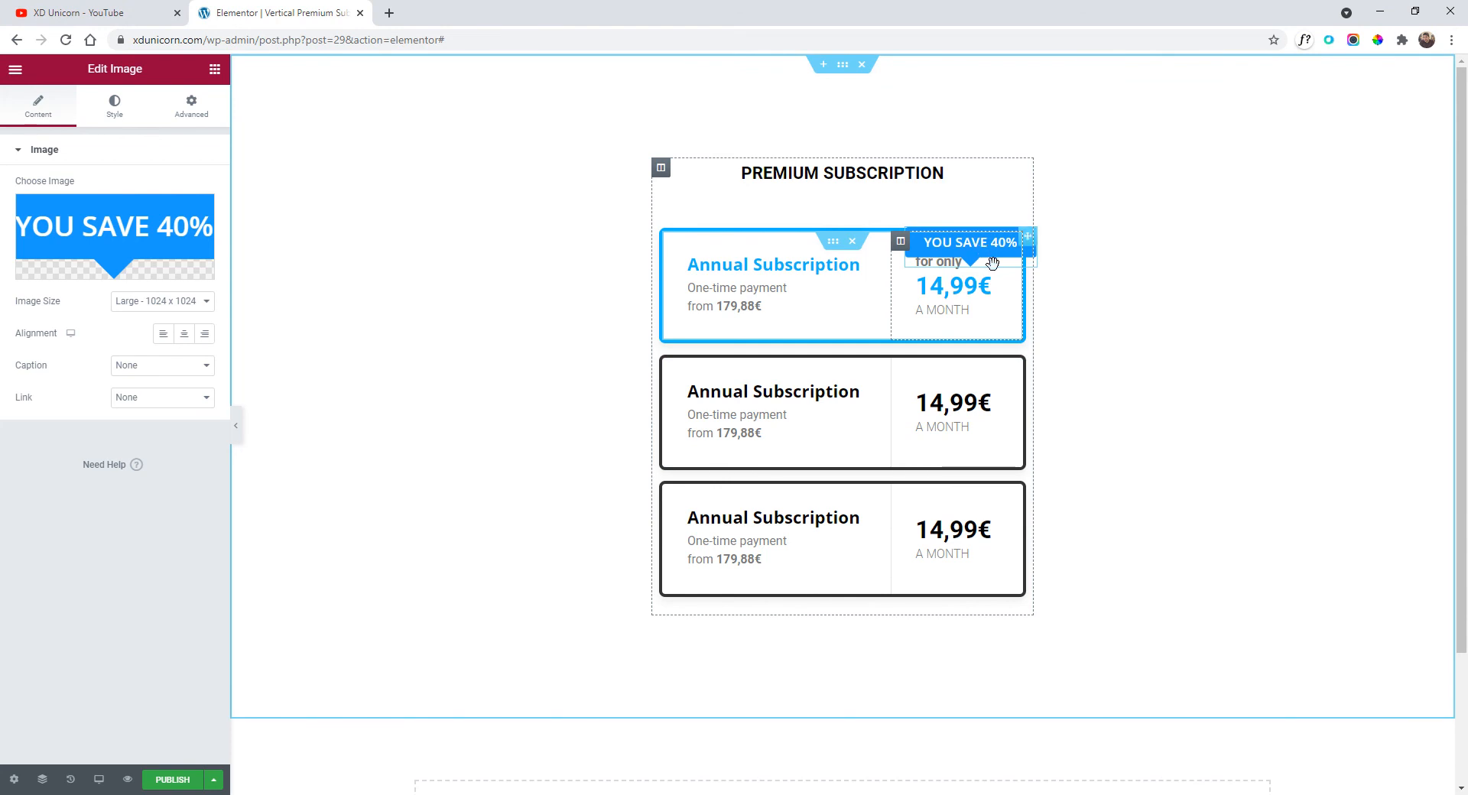
{"action": "left_click", "coordinate": [114, 107]}
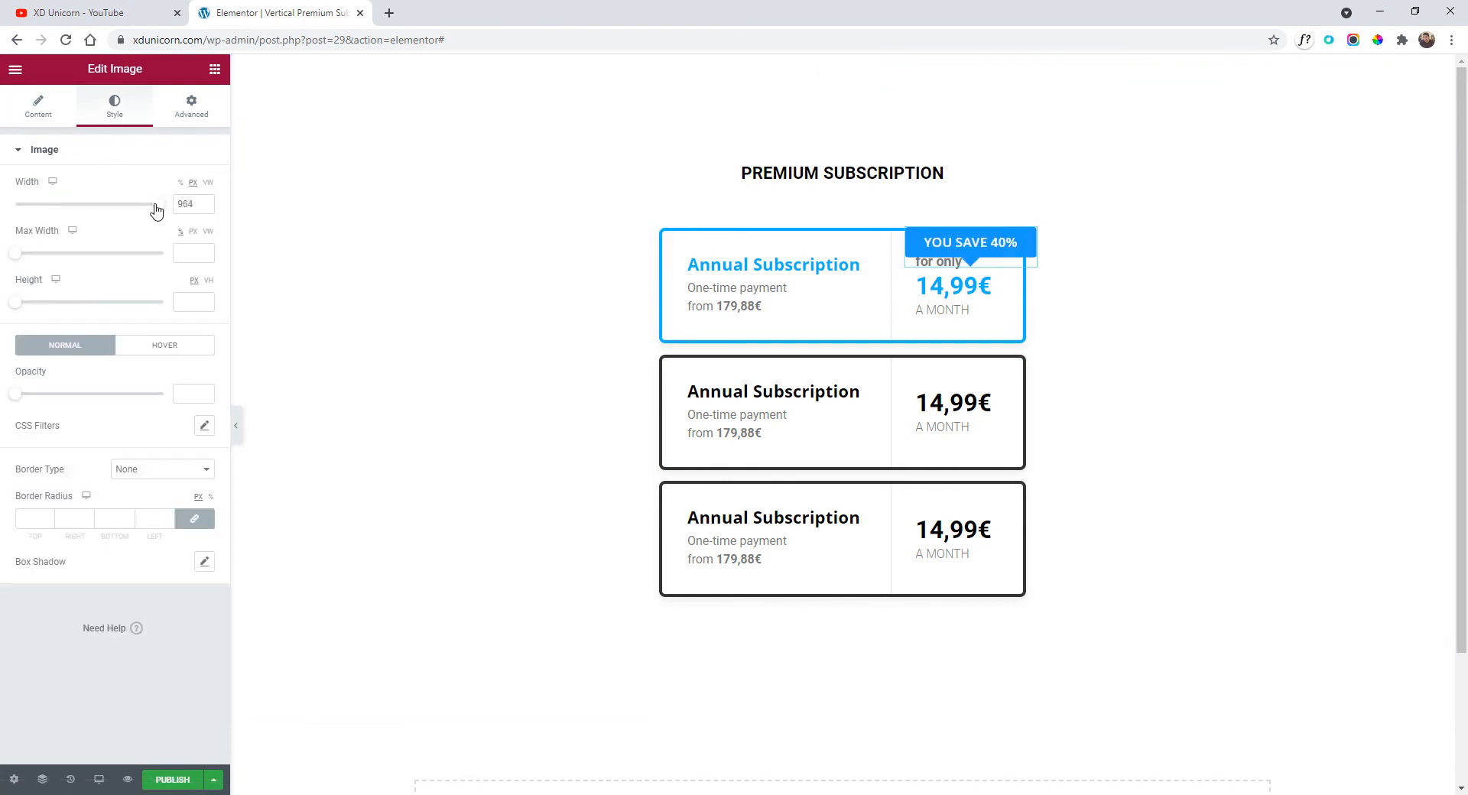
{"action": "left_click_drag", "start_coordinate": [156, 211], "coordinate": [35, 212]}
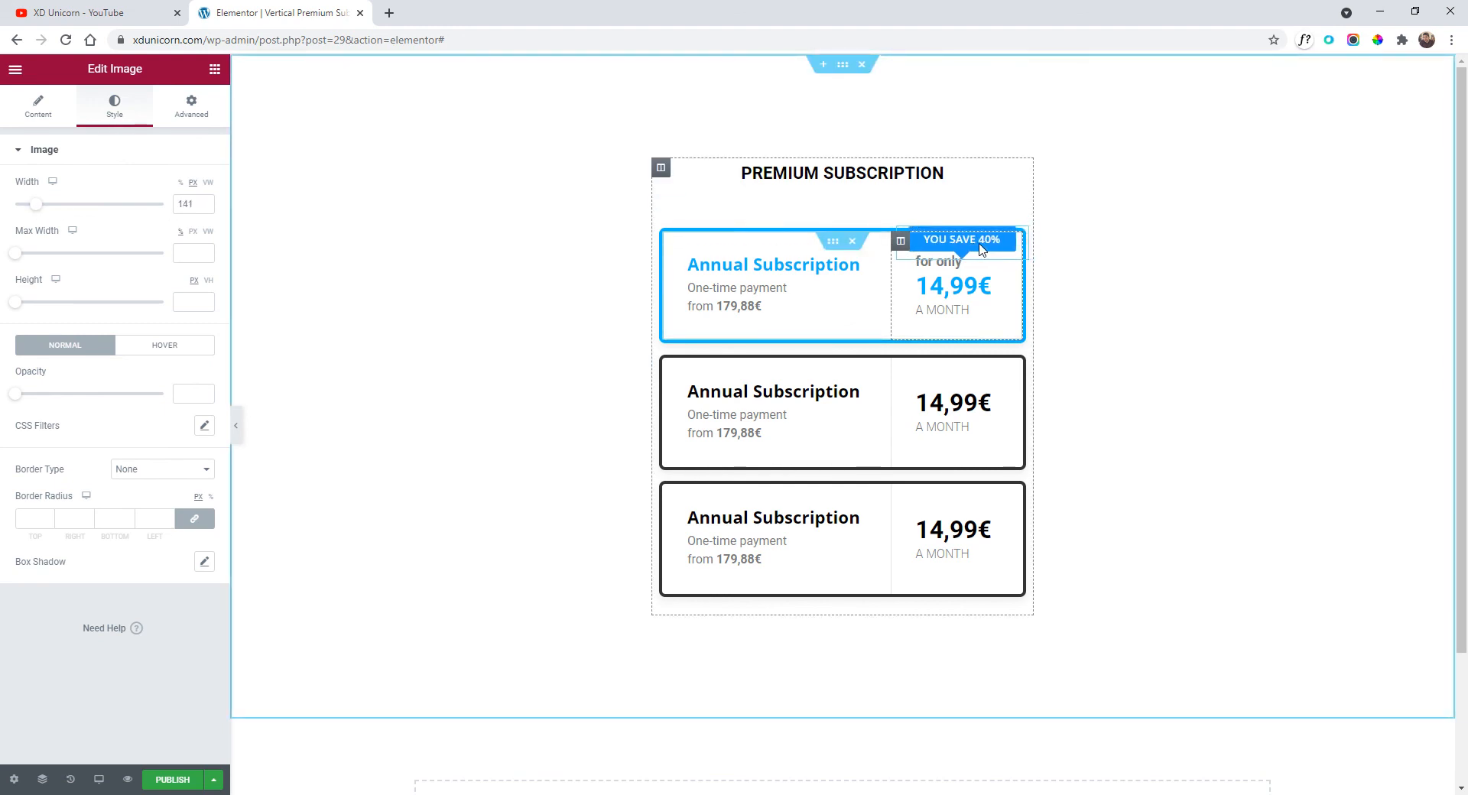
{"action": "left_click_drag", "start_coordinate": [983, 250], "coordinate": [983, 237]}
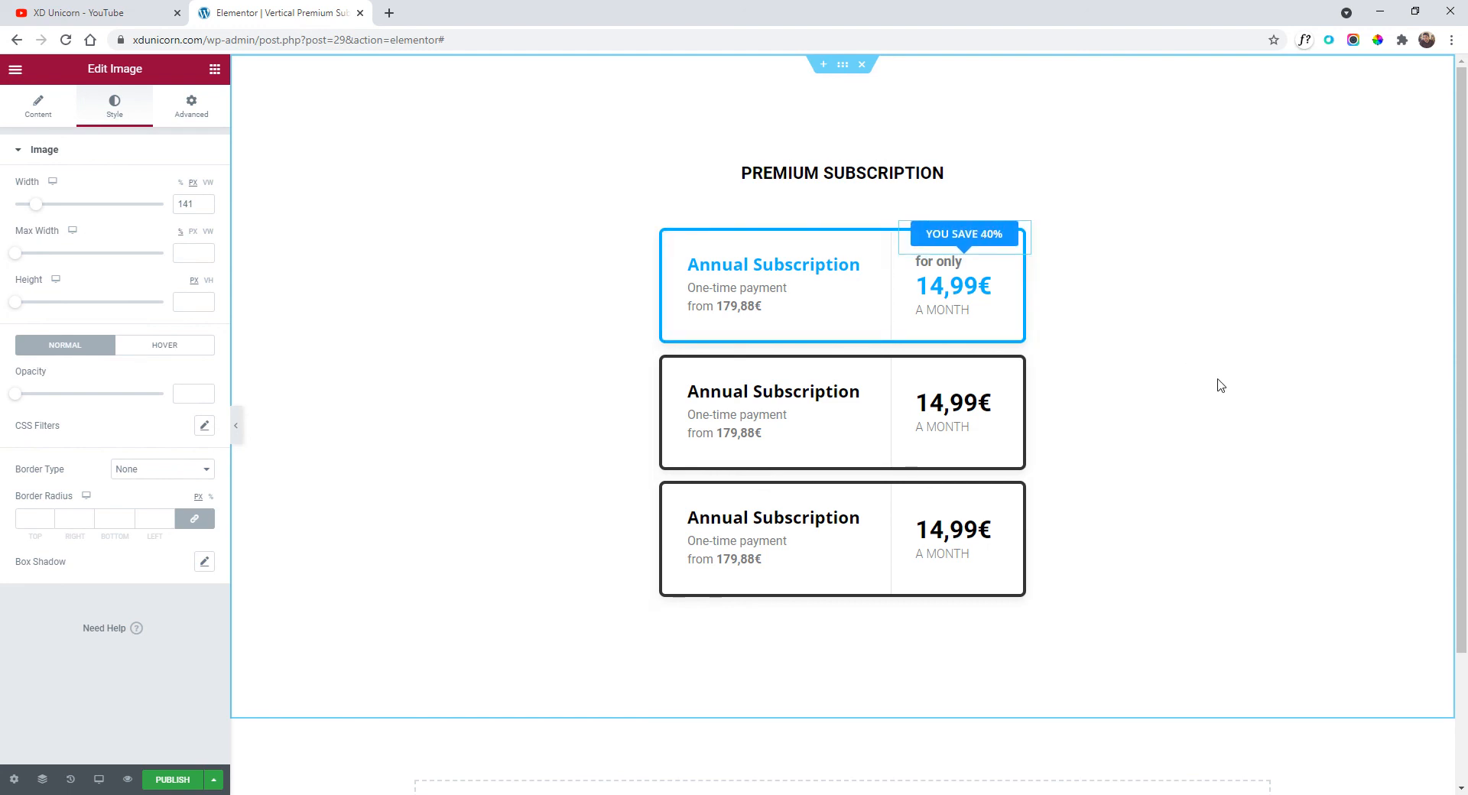
- Examine the pricing cards without the editing panel and in the Mobile preview, checking the badge and the stacked card columns
{"action": "left_click", "coordinate": [236, 426]}
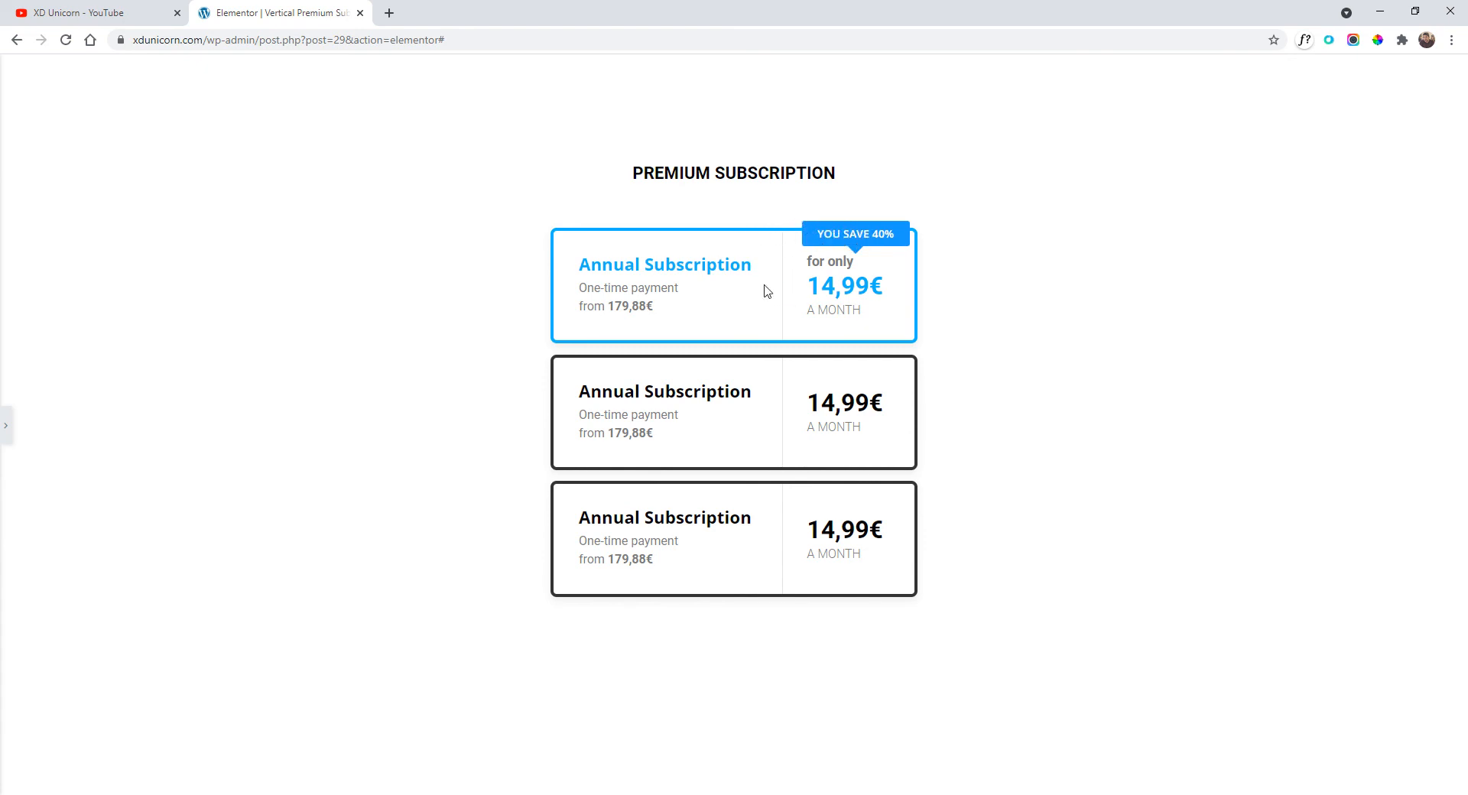
{"action": "key", "text": "ctrl+p"}
{"action": "left_click", "coordinate": [99, 779]}
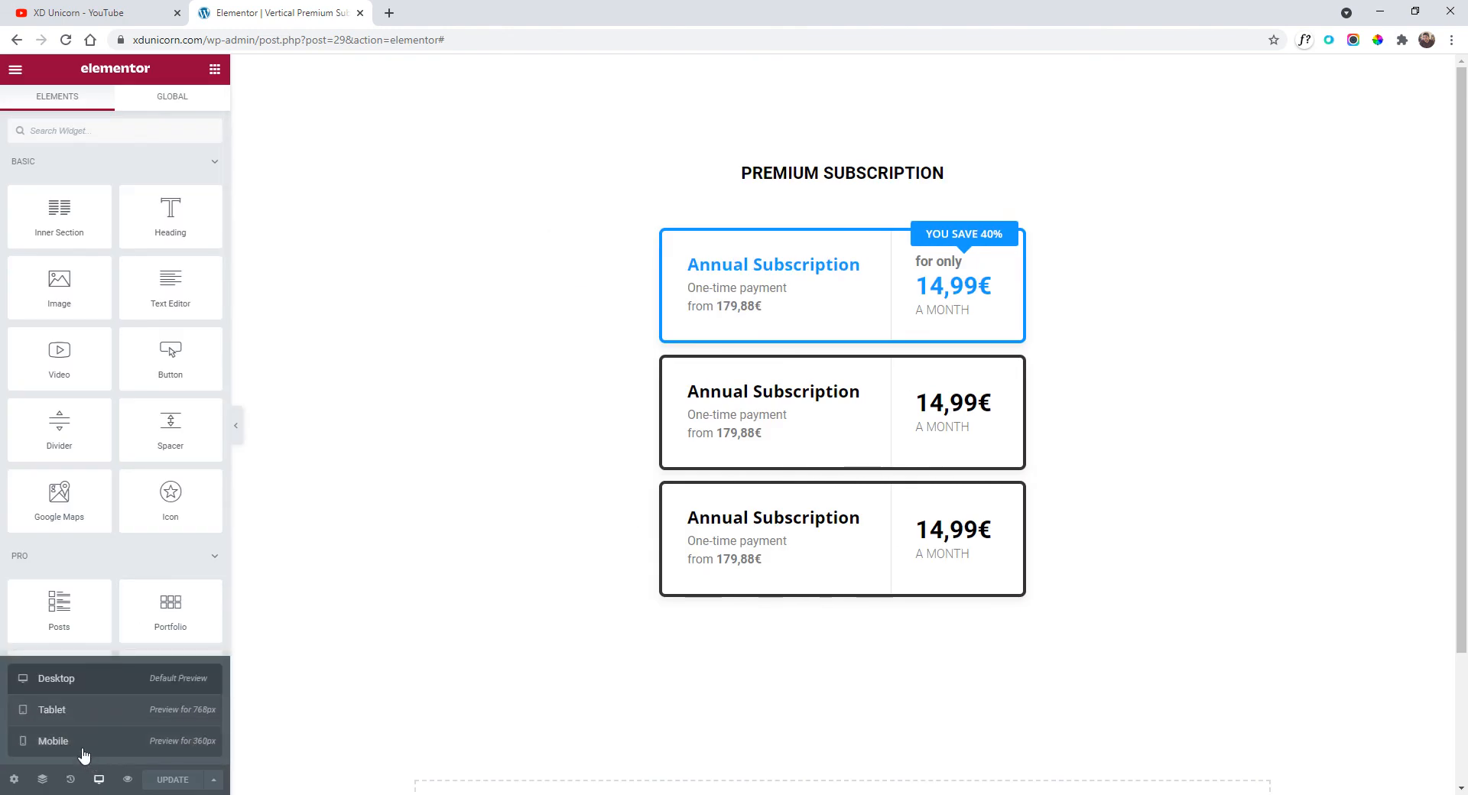
{"action": "left_click", "coordinate": [83, 752]}
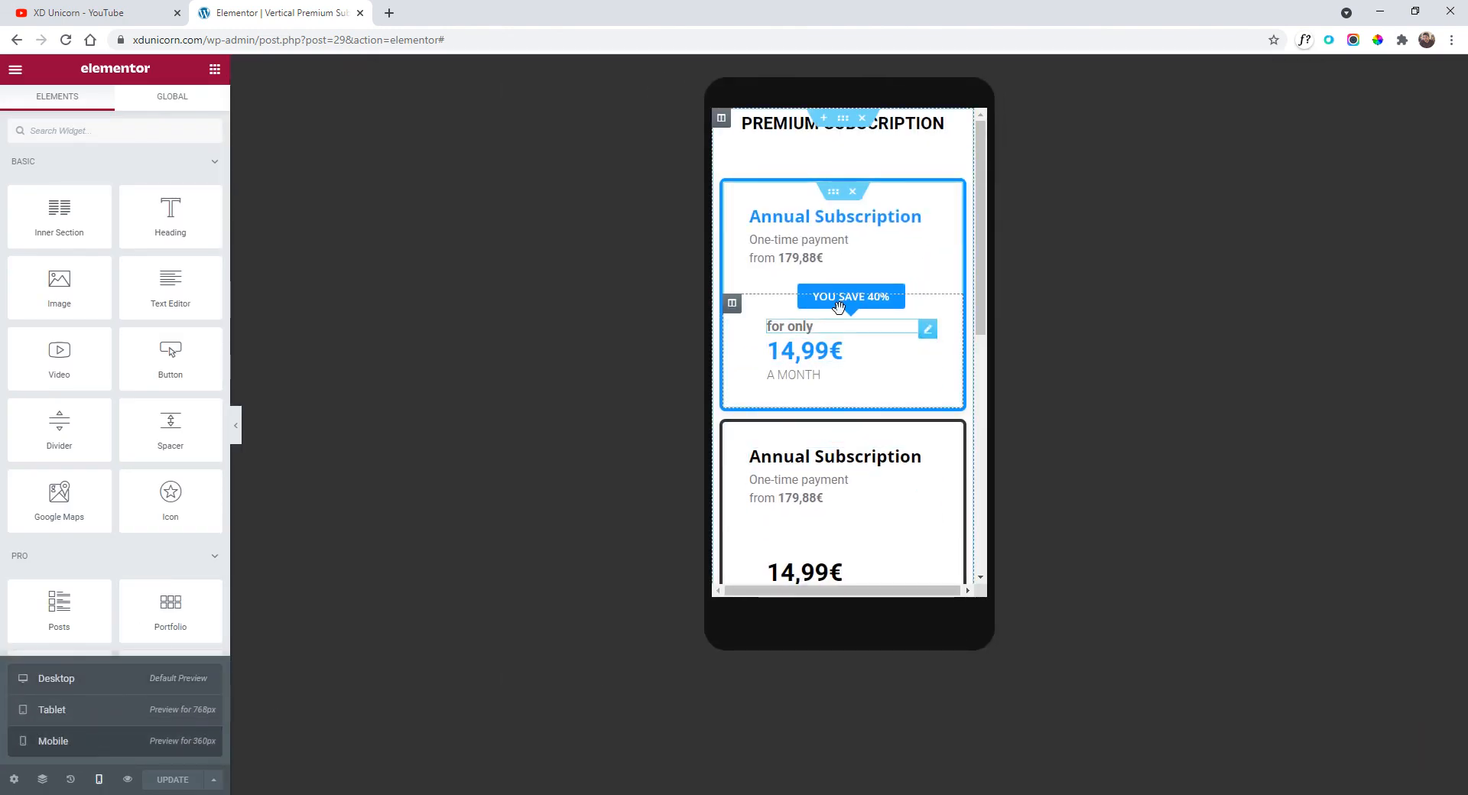
{"action": "scroll", "coordinate": [838, 306], "scroll_direction": "down", "scroll_amount": 2}
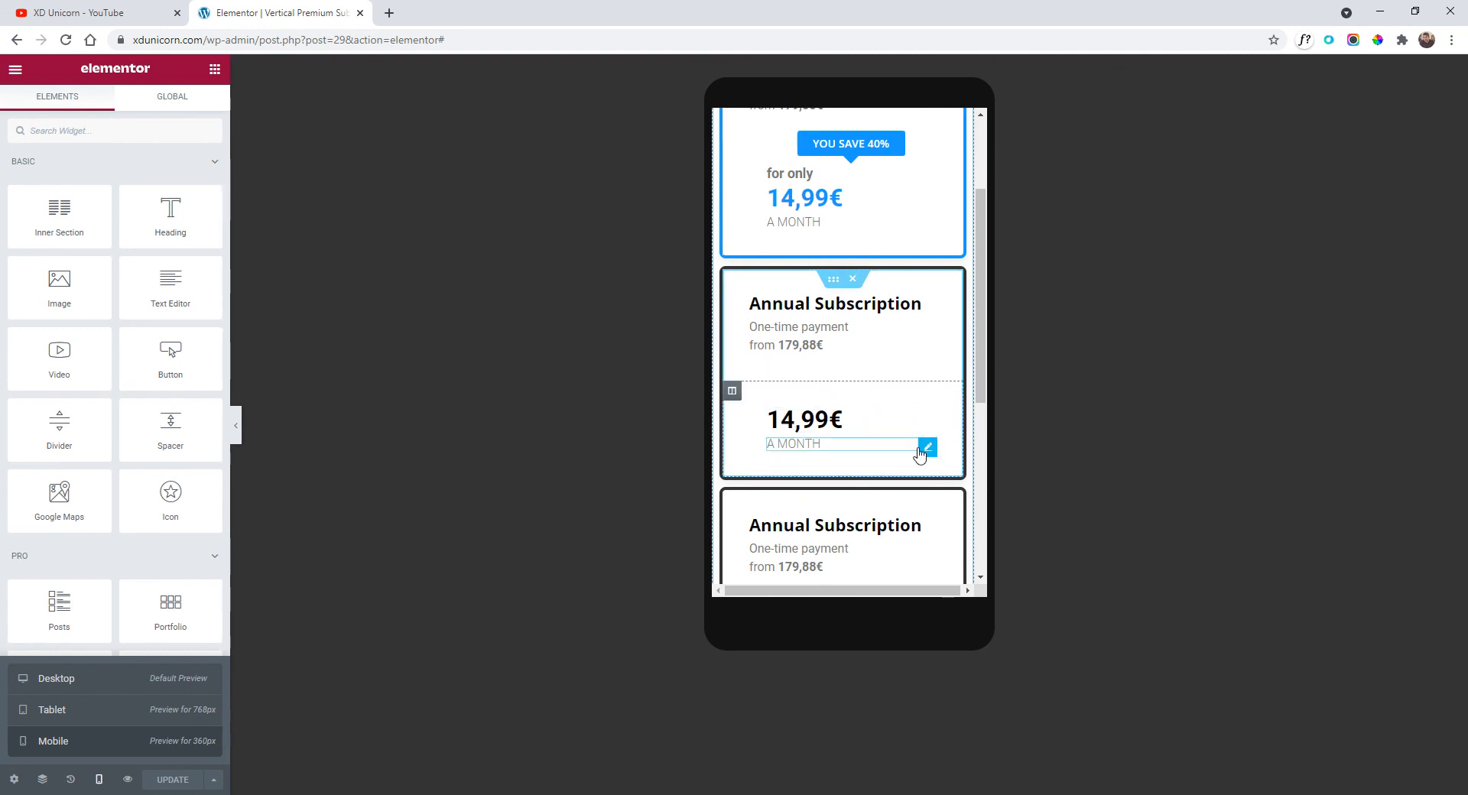
{"action": "scroll", "coordinate": [849, 413], "scroll_direction": "down", "scroll_amount": 4}
{"action": "scroll", "coordinate": [856, 440], "scroll_direction": "up", "scroll_amount": 6}
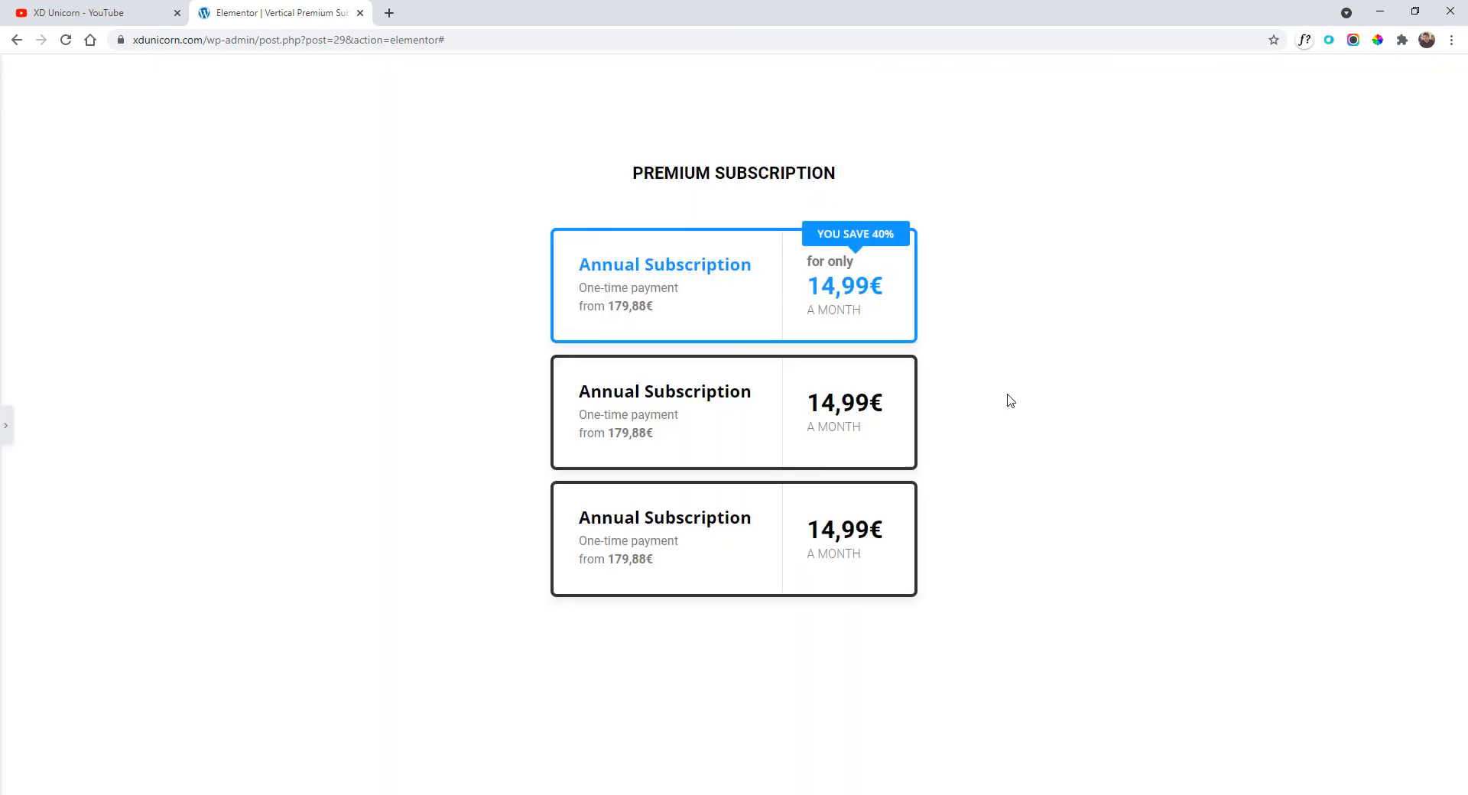